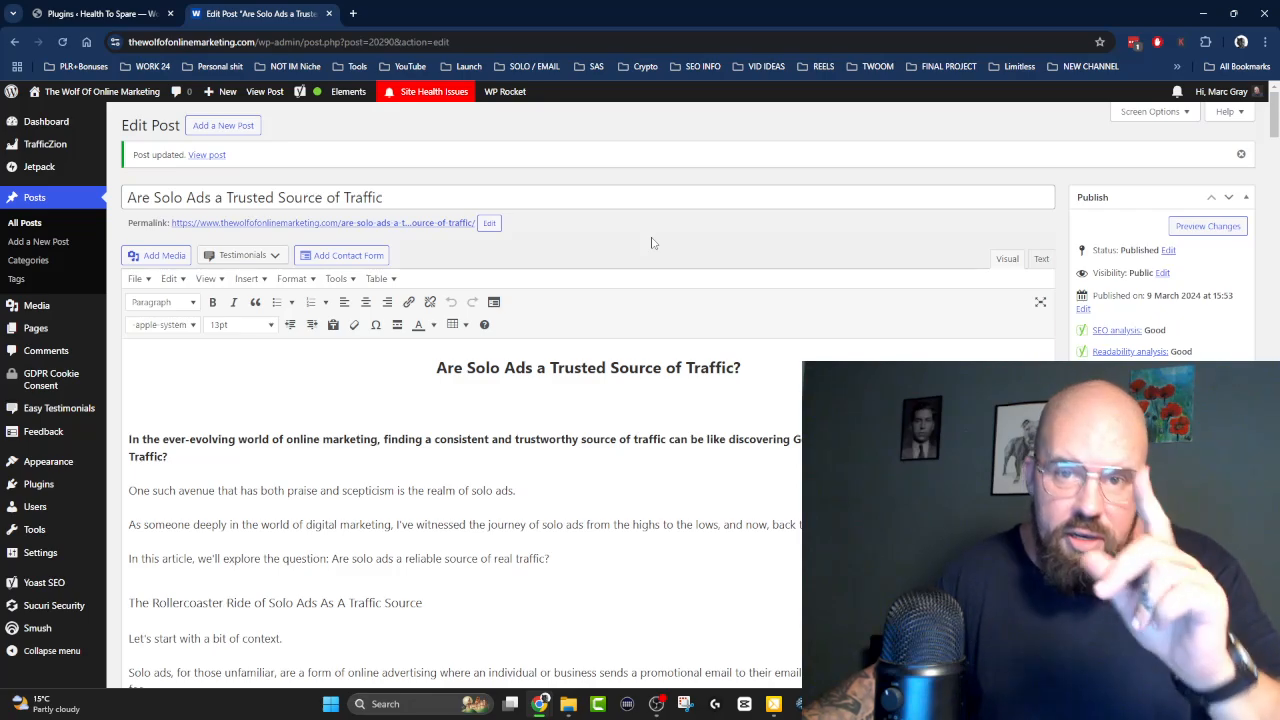
# Highlight the post title "Are Solo Ads a Trusted Source of Traffic" to examine it, then clear the selection.
pyautogui.moveTo(414, 203); pyautogui.dragTo(127, 198)
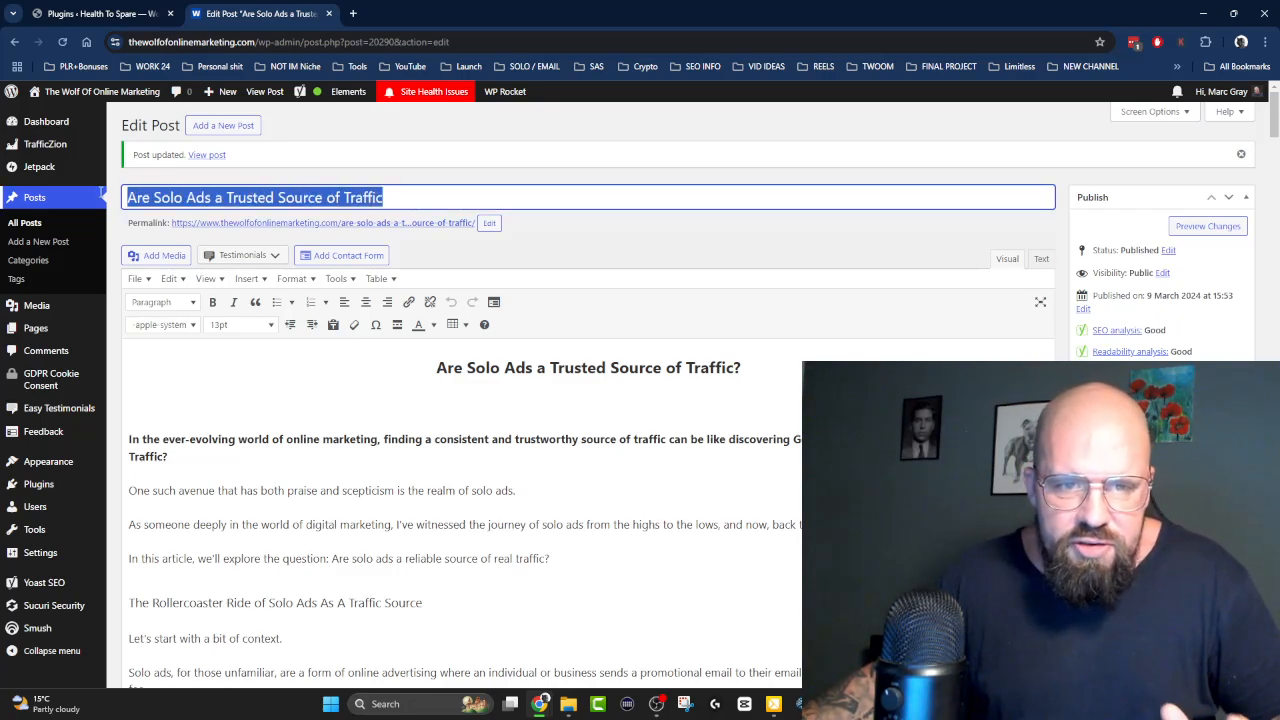
pyautogui.click(703, 244)
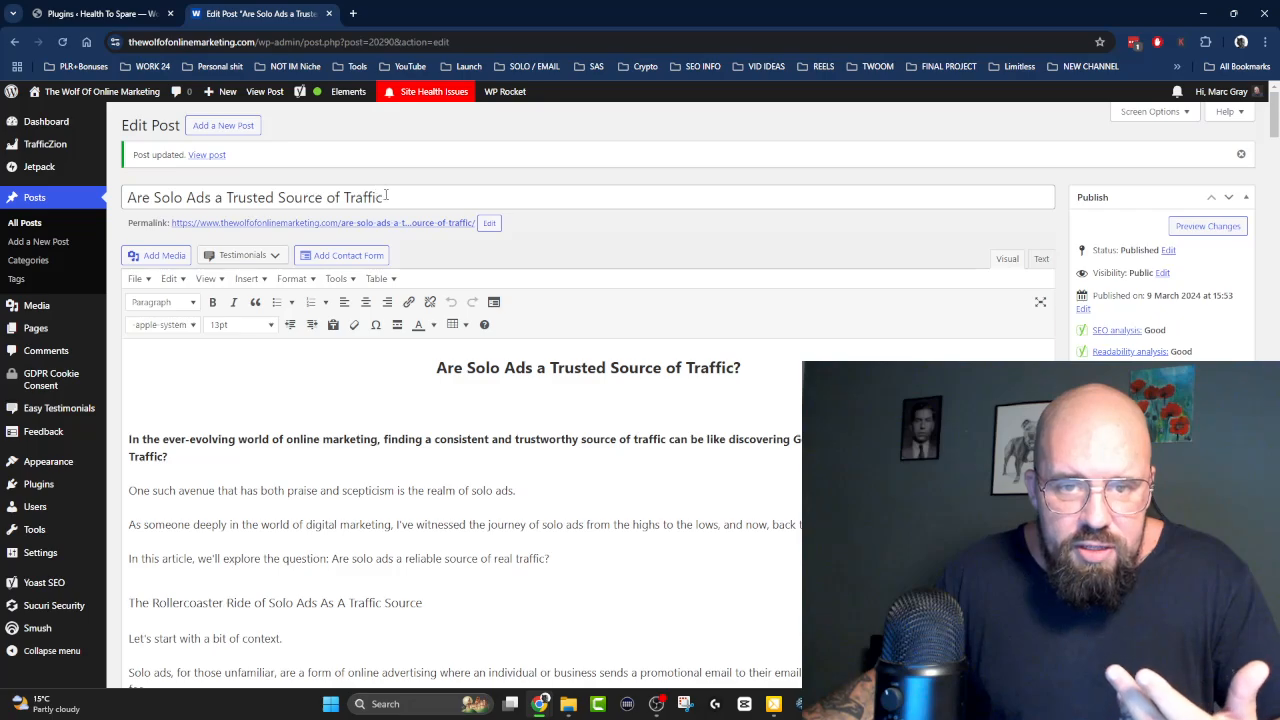
pyautogui.moveTo(386, 196); pyautogui.dragTo(118, 190)
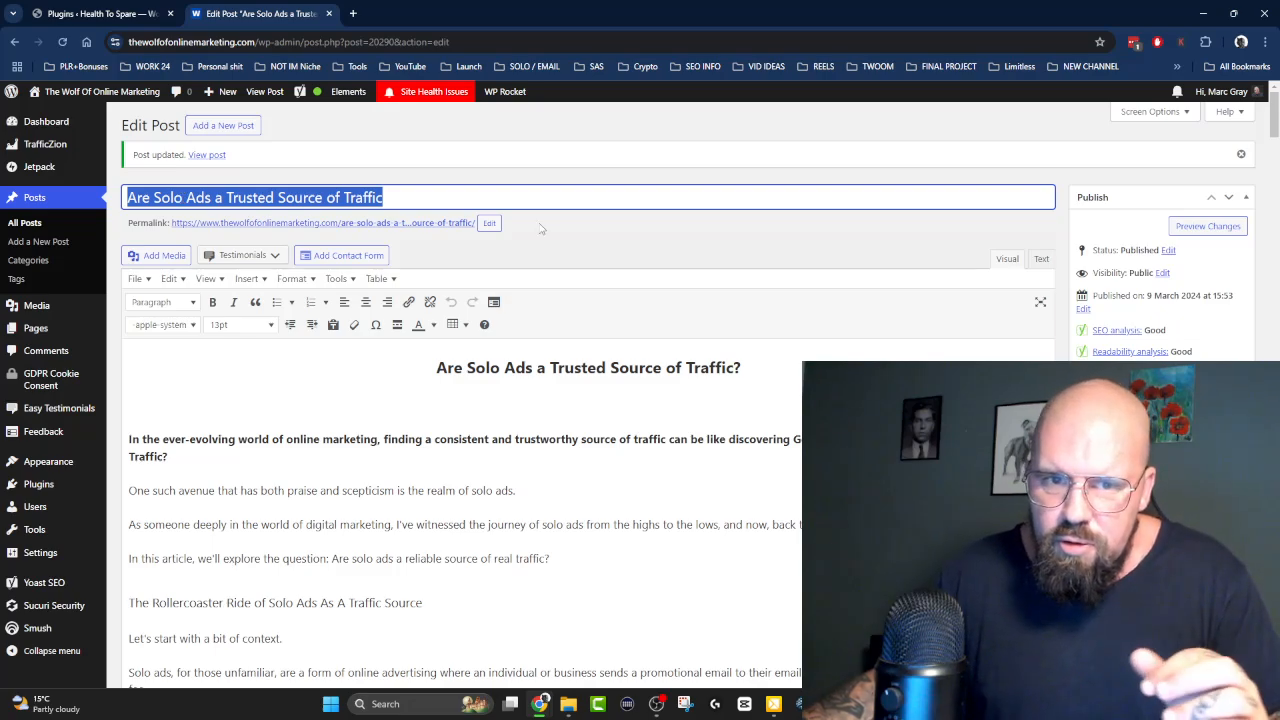
pyautogui.click(607, 240)
# Look through the post's body text, videos and images down to the Yoast SEO section.
pyautogui.scroll(-15, 600, 242)
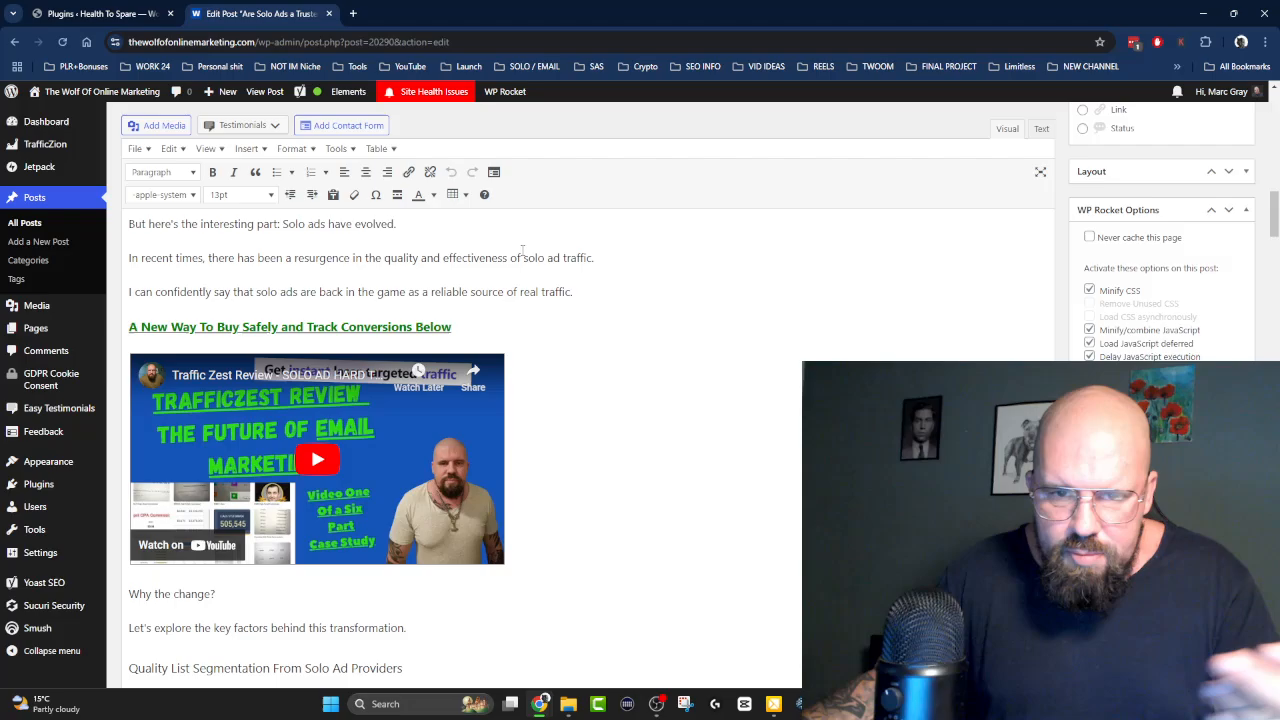
pyautogui.scroll(-12, 522, 250)
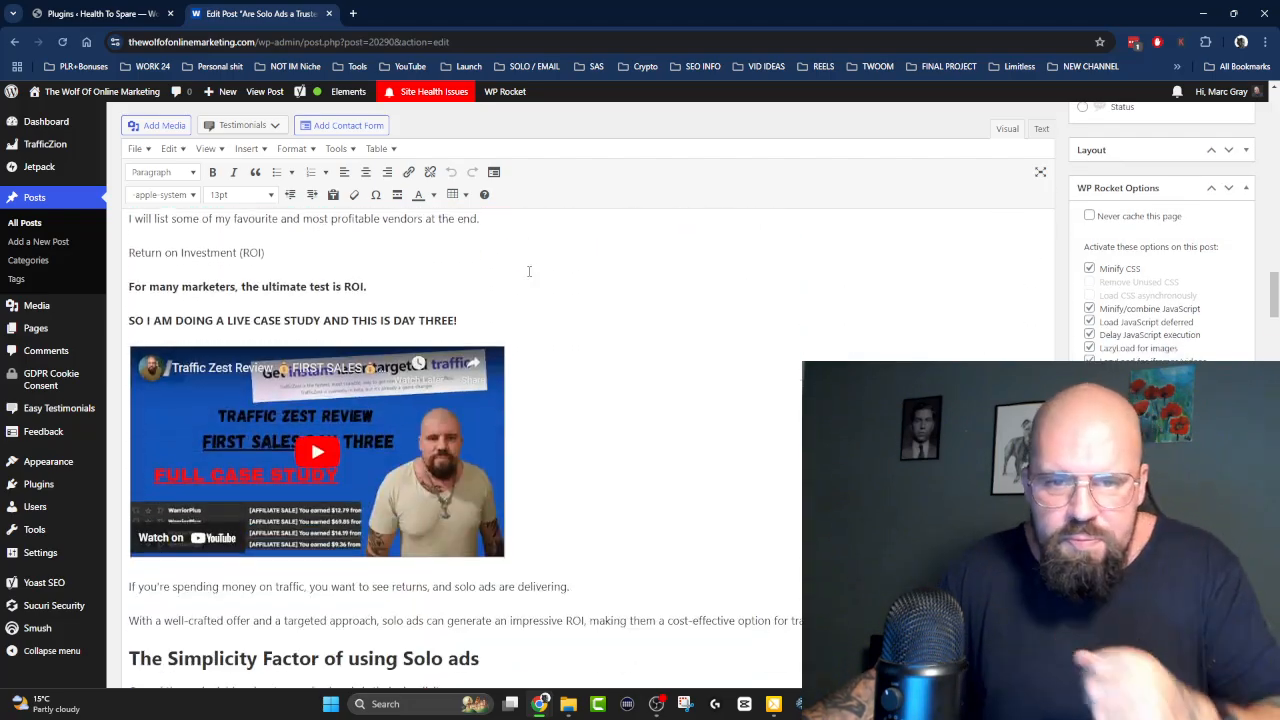
pyautogui.scroll(-6, 529, 271)
pyautogui.scroll(8, 545, 302)
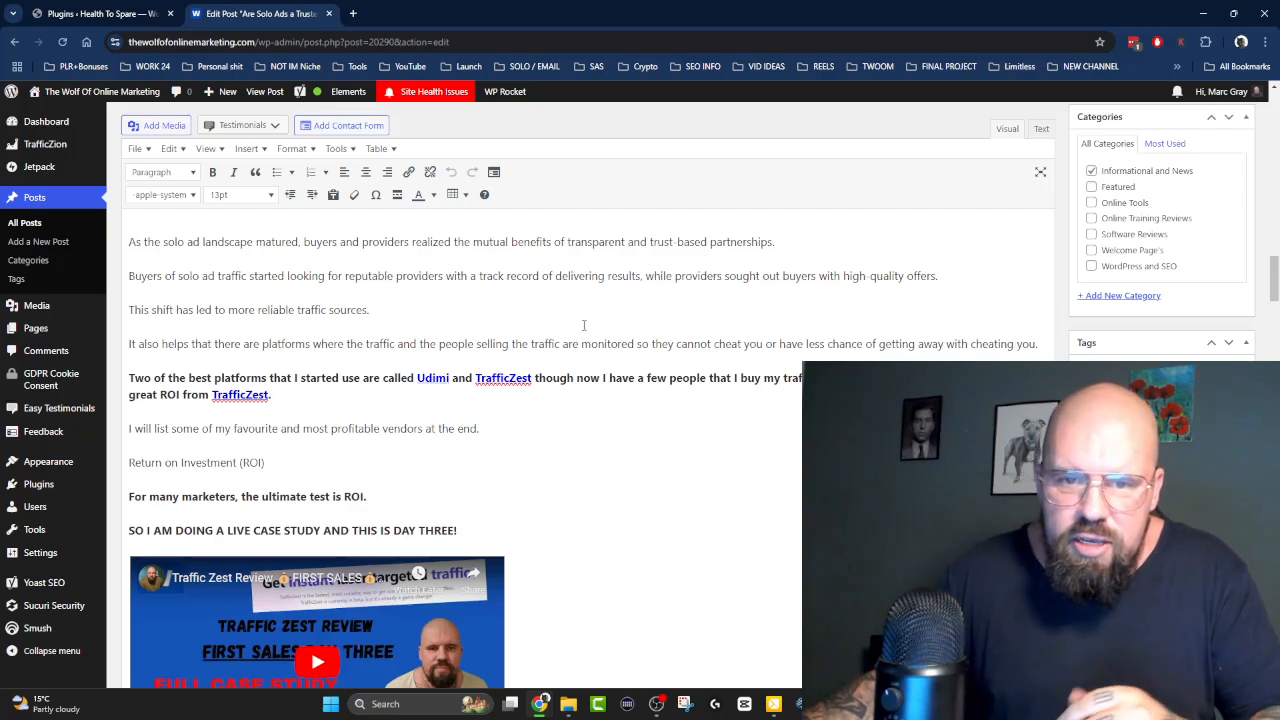
pyautogui.scroll(-15, 535, 379)
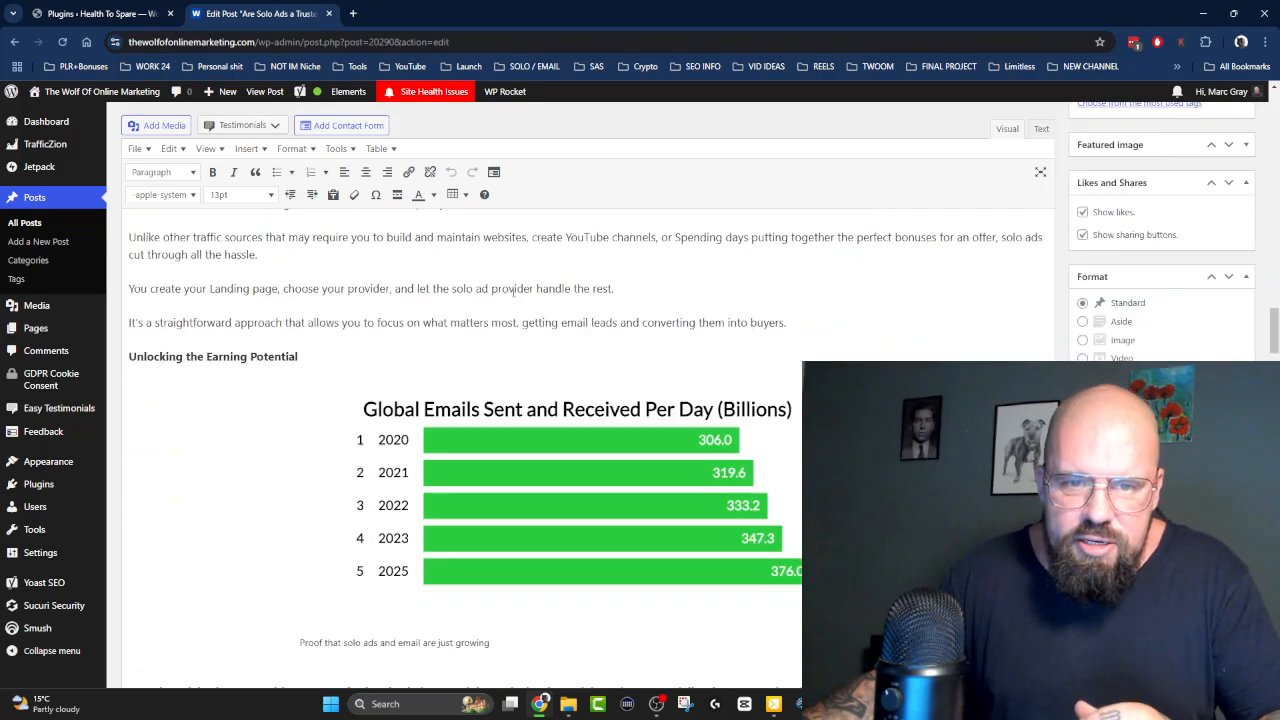
pyautogui.scroll(-15, 491, 288)
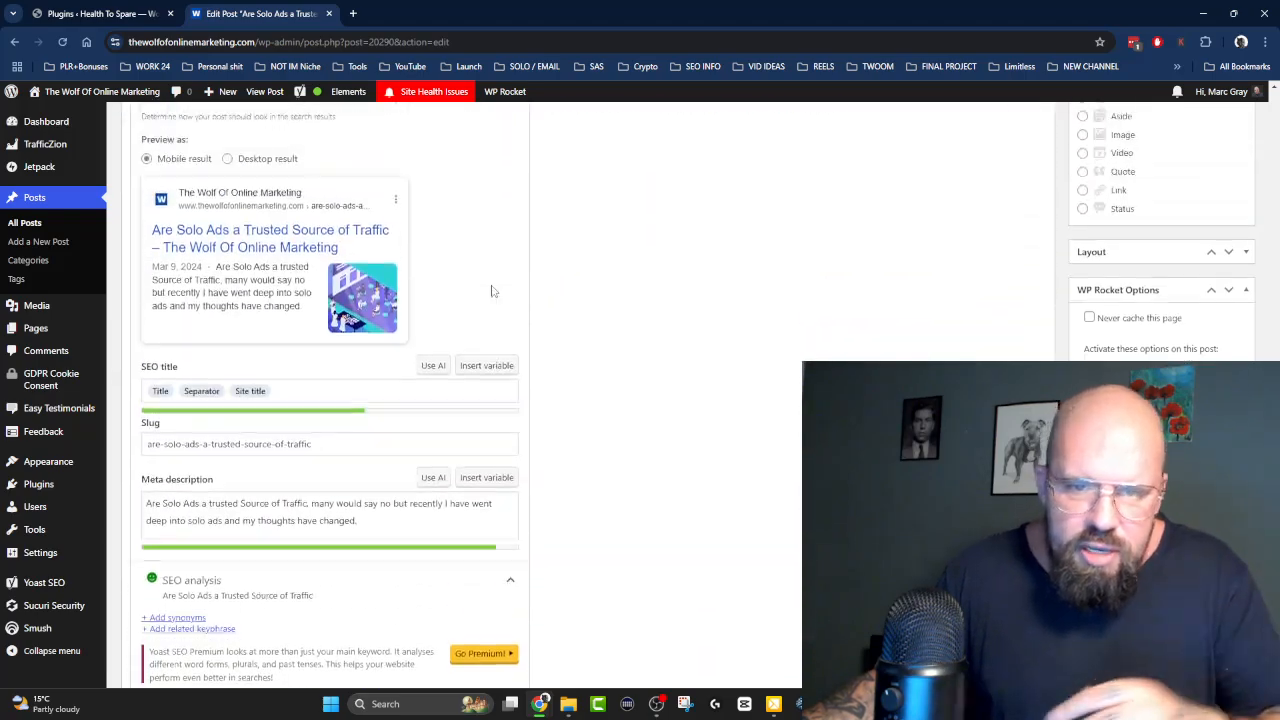
pyautogui.scroll(5, 491, 288)
pyautogui.scroll(-3, 629, 315)
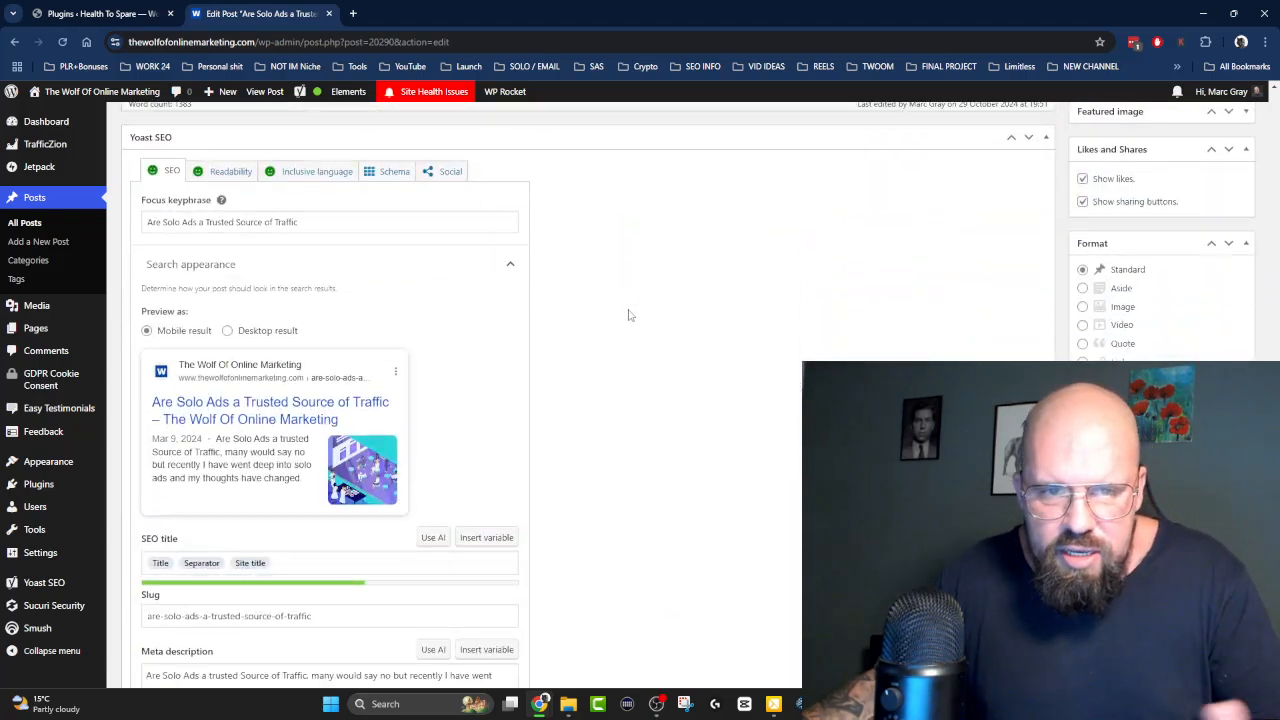
# Examine the focus keyphrase in the Yoast SEO section by highlighting its text, leaving it unedited.
pyautogui.click(311, 224)
pyautogui.moveTo(311, 224); pyautogui.dragTo(148, 218)
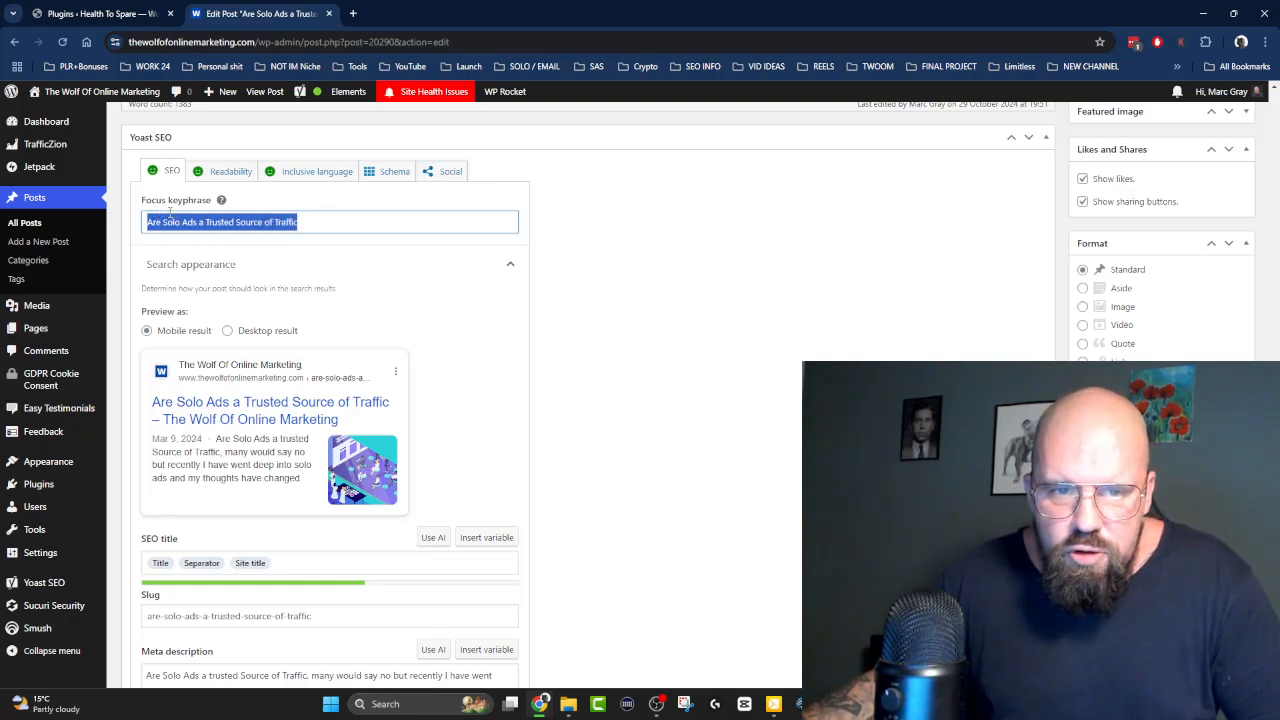
pyautogui.click(329, 223)
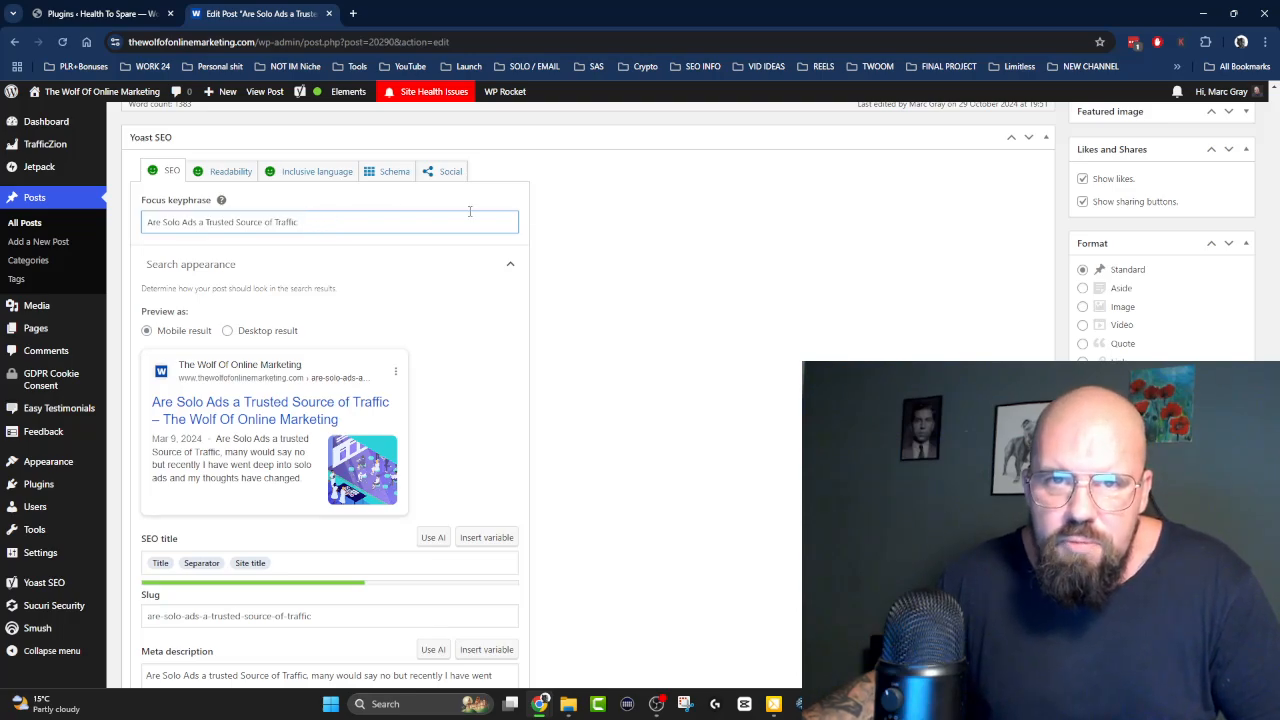
pyautogui.click(606, 218)
pyautogui.click(302, 223)
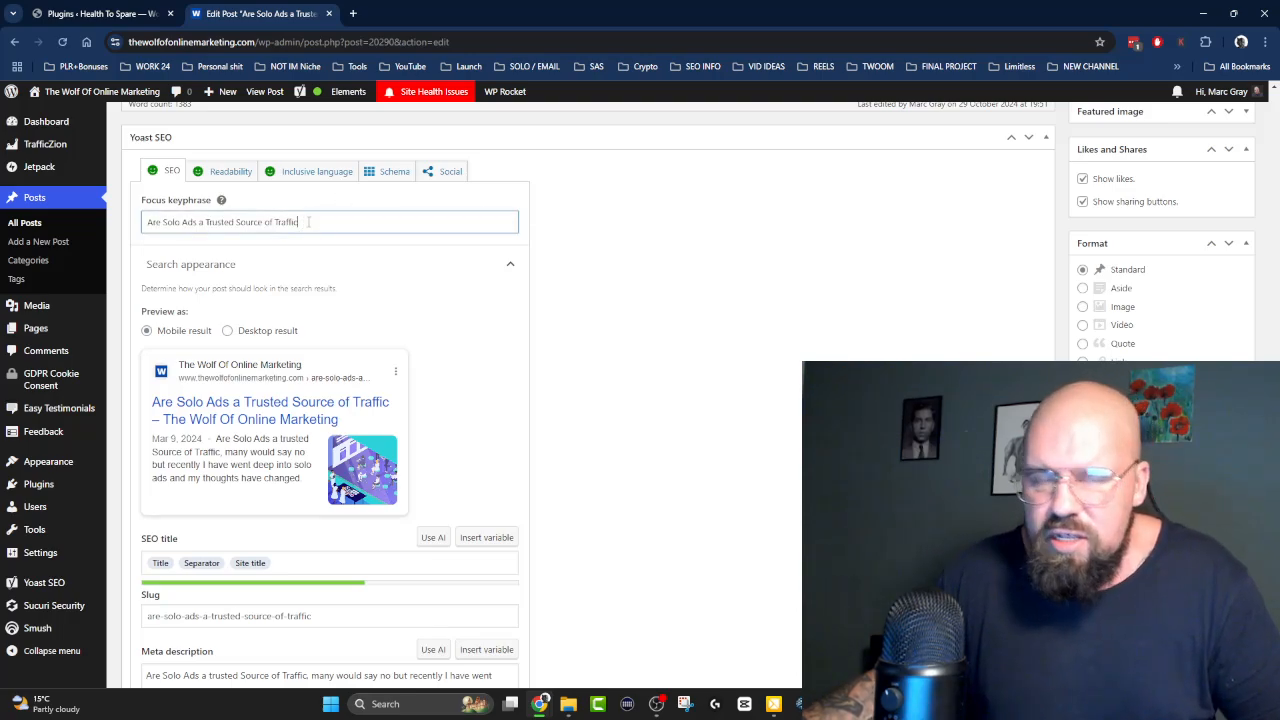
pyautogui.click(601, 230)
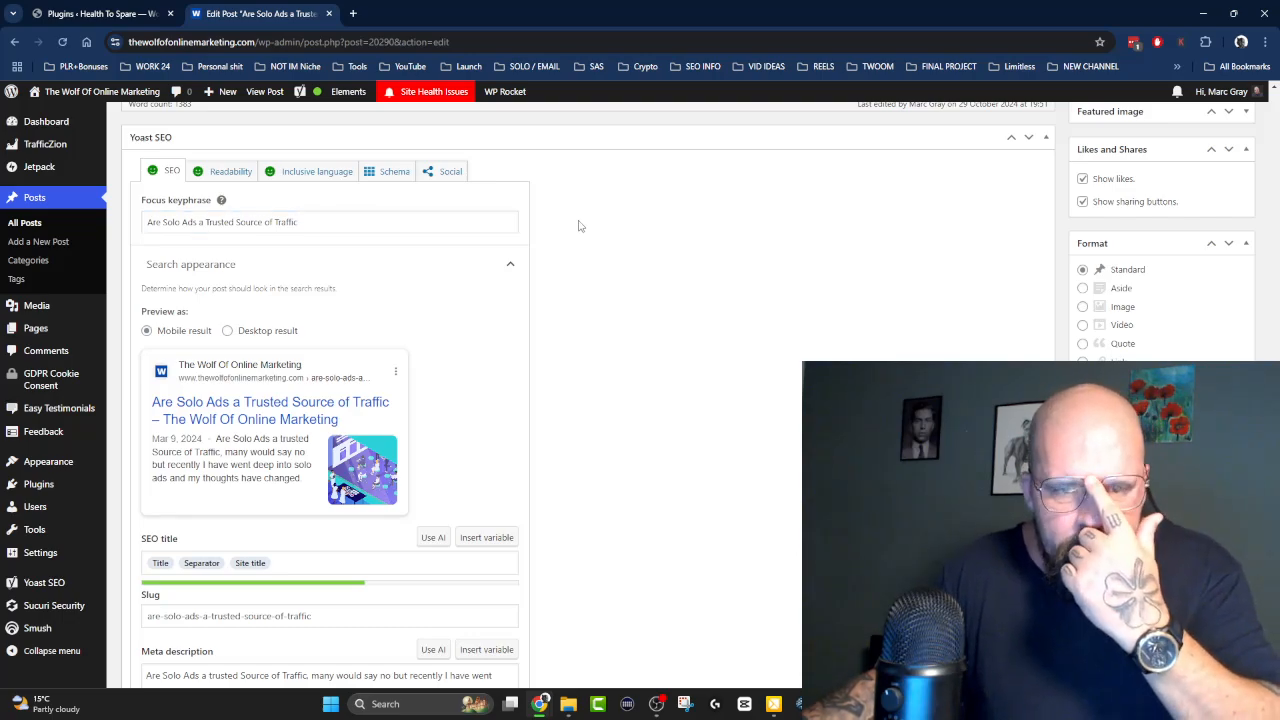
# Compare the desktop and mobile search result previews of the post, ending on the mobile result.
pyautogui.scroll(-2, 575, 206)
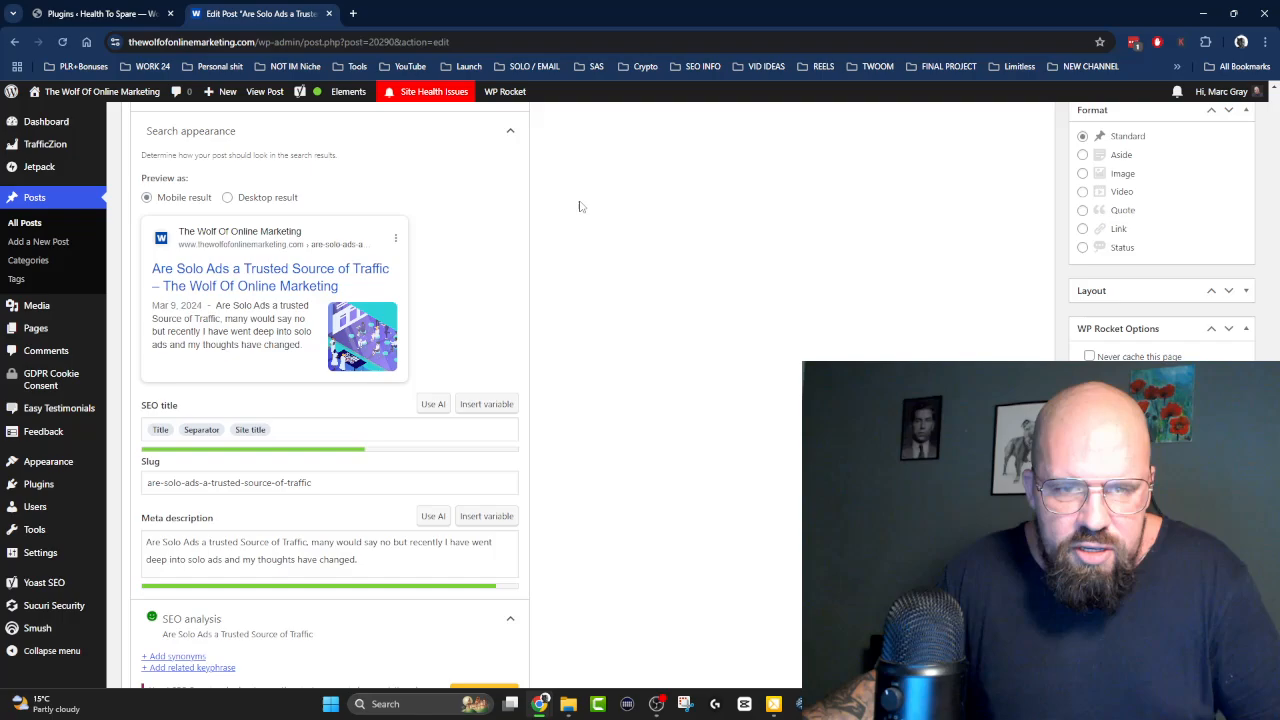
pyautogui.click(228, 198)
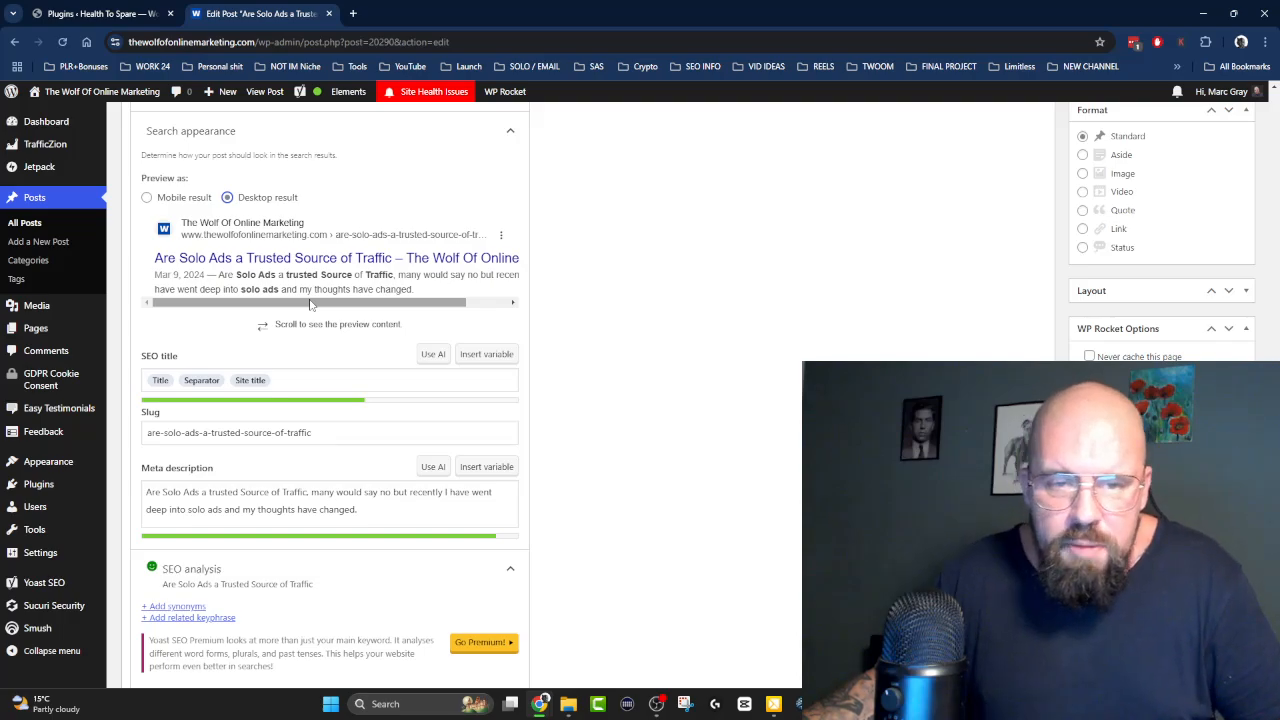
pyautogui.moveTo(310, 305); pyautogui.dragTo(238, 299)
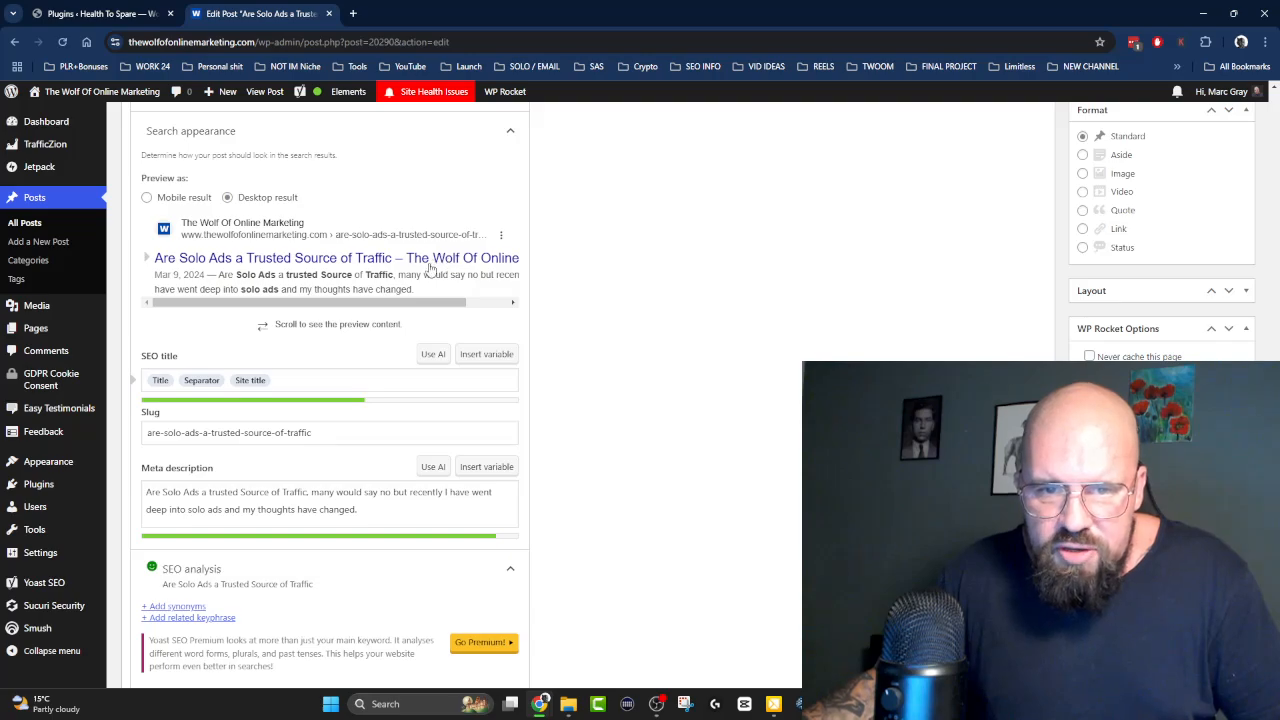
pyautogui.moveTo(420, 303); pyautogui.dragTo(466, 303)
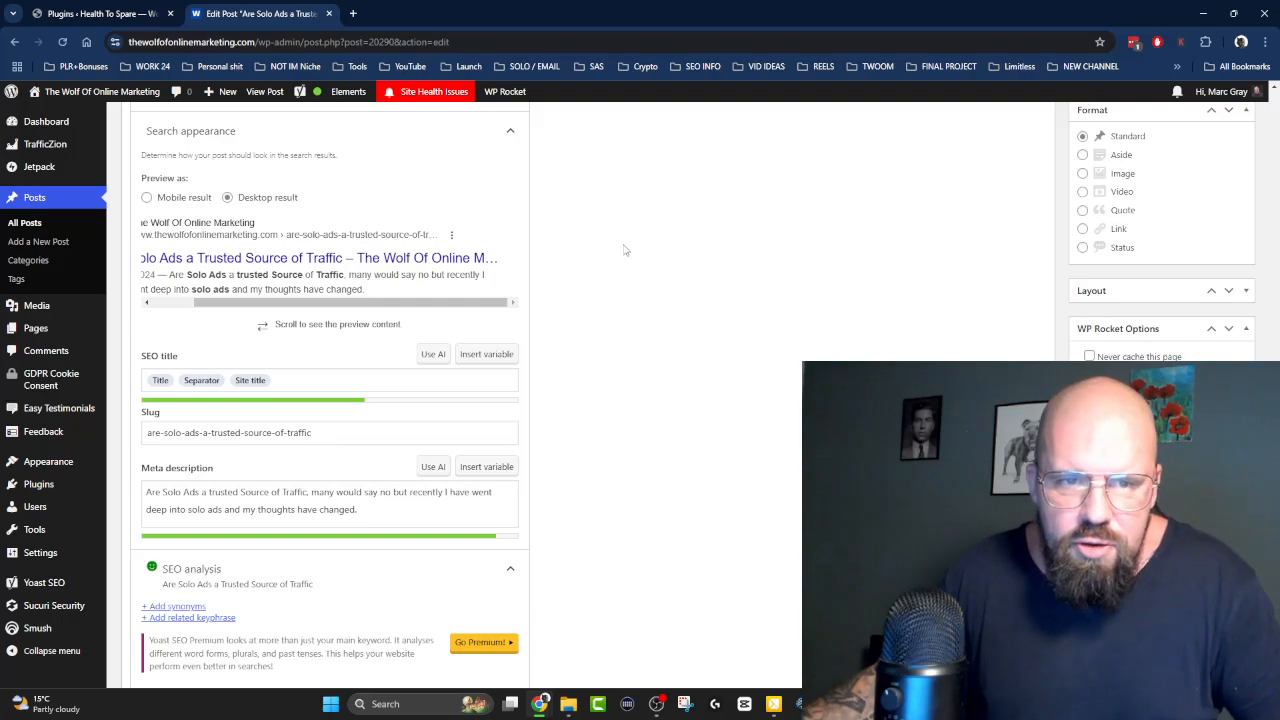
pyautogui.click(146, 198)
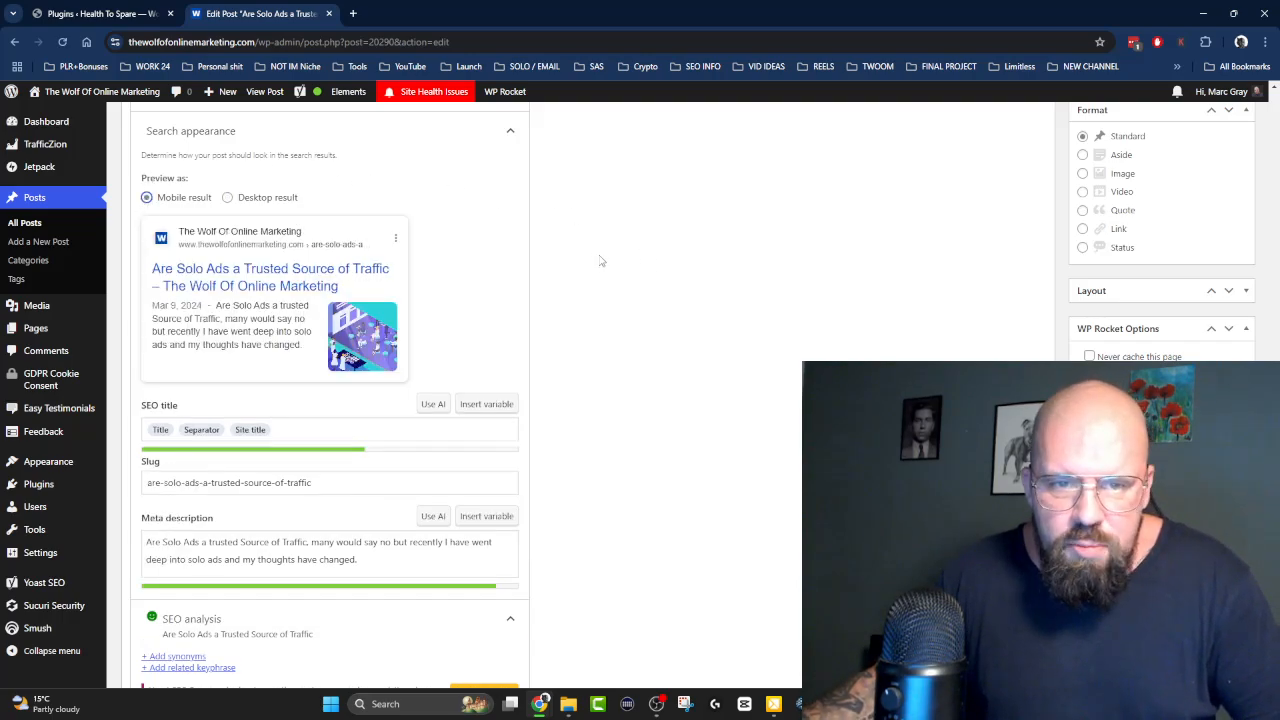
pyautogui.click(228, 198)
pyautogui.click(147, 198)
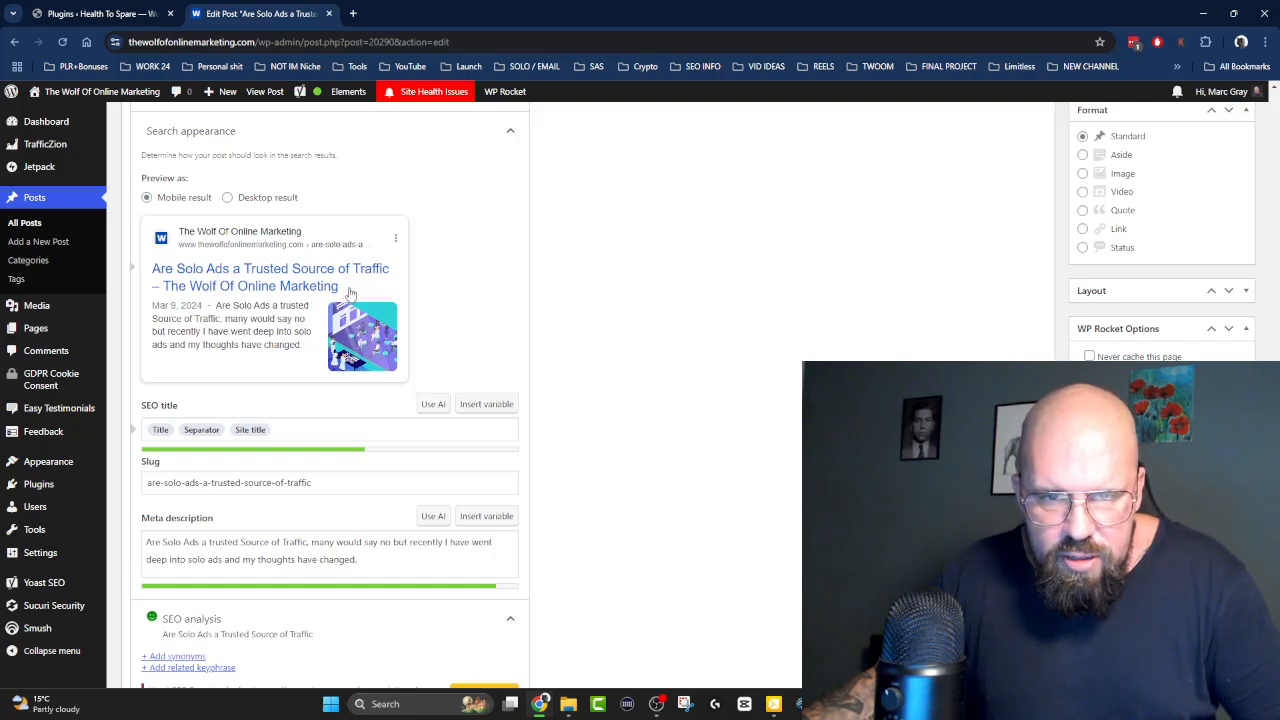
# Highlight the site name and description in the mobile preview, and the matching text in the Meta description field.
pyautogui.moveTo(349, 293); pyautogui.dragTo(156, 289)
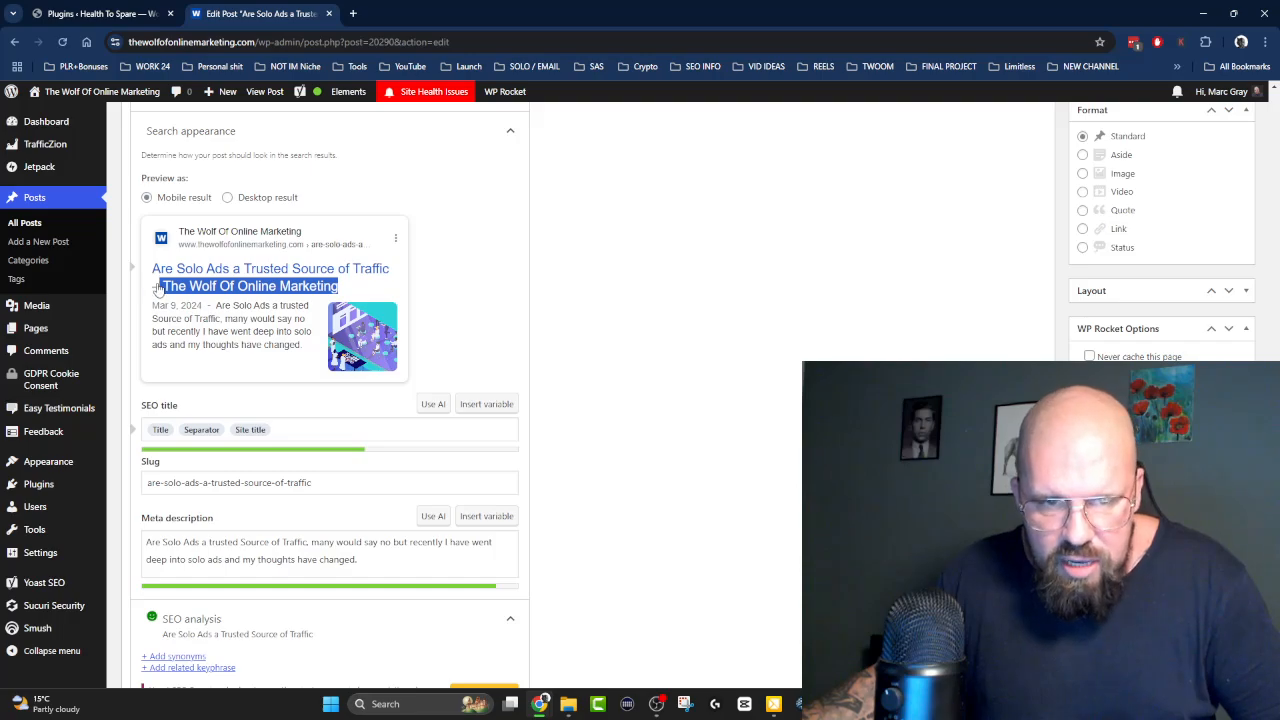
pyautogui.click(157, 289)
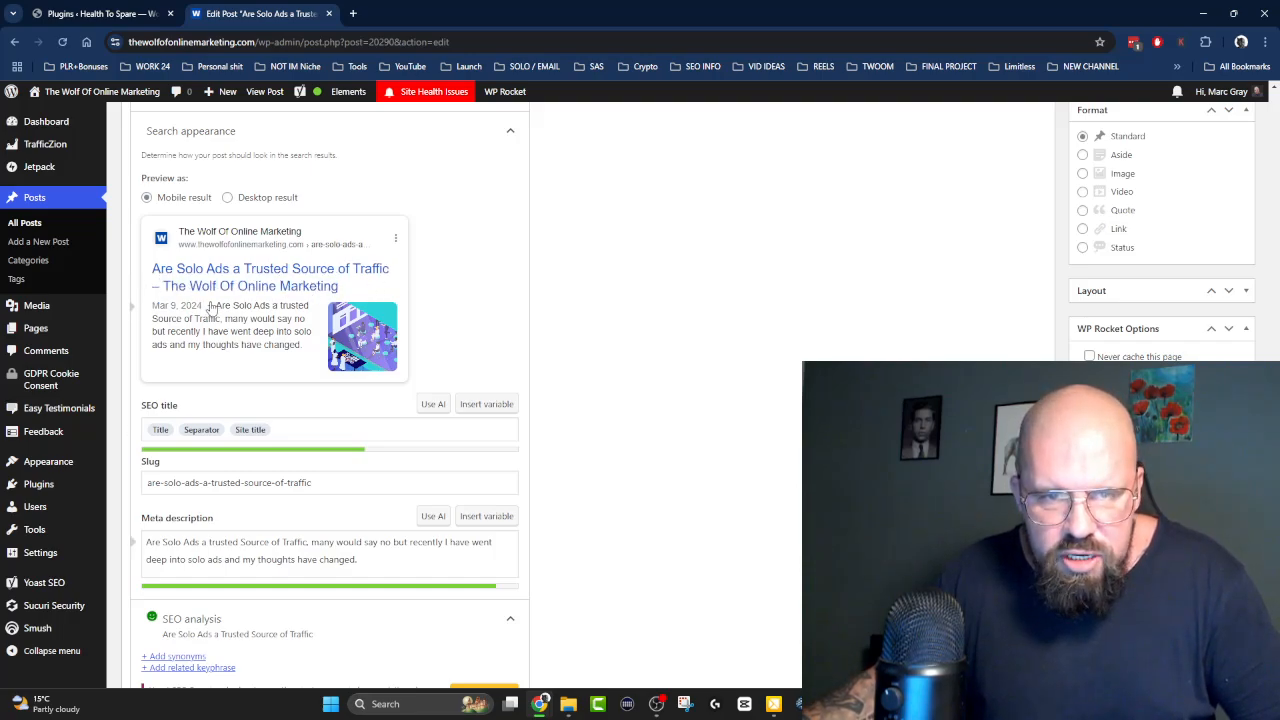
pyautogui.moveTo(215, 308); pyautogui.dragTo(304, 355)
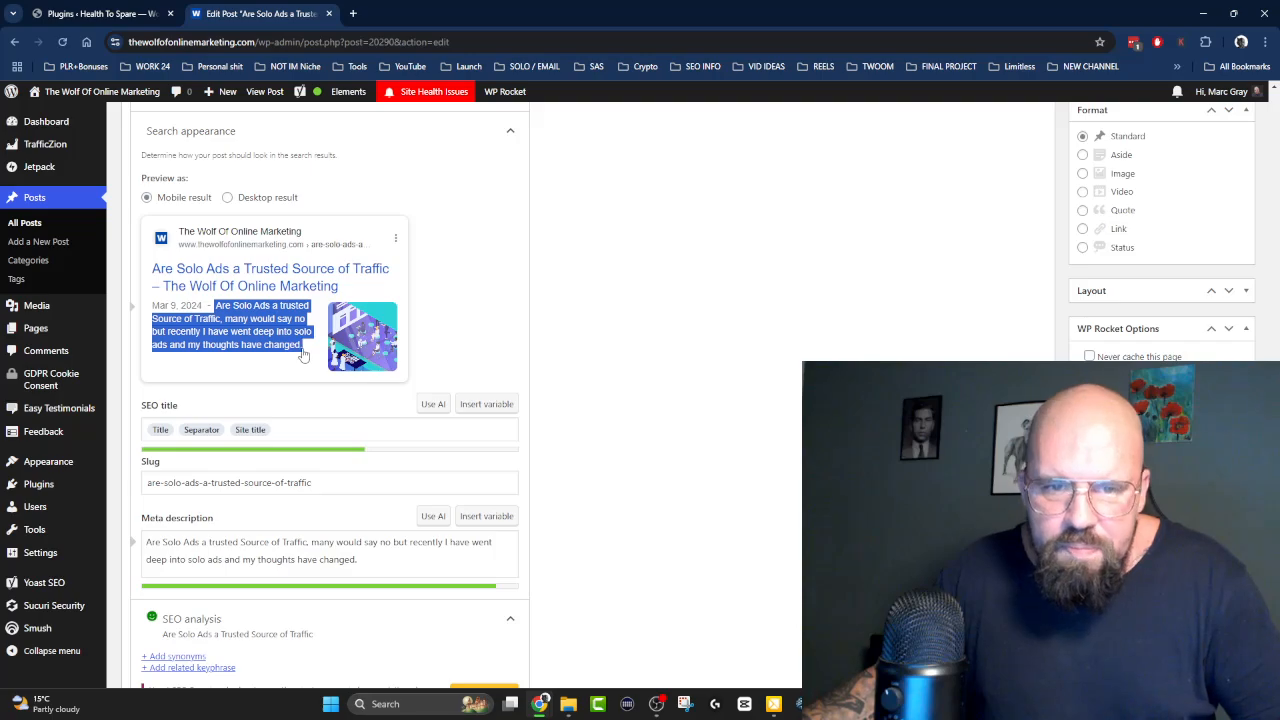
pyautogui.tripleClick(319, 555)
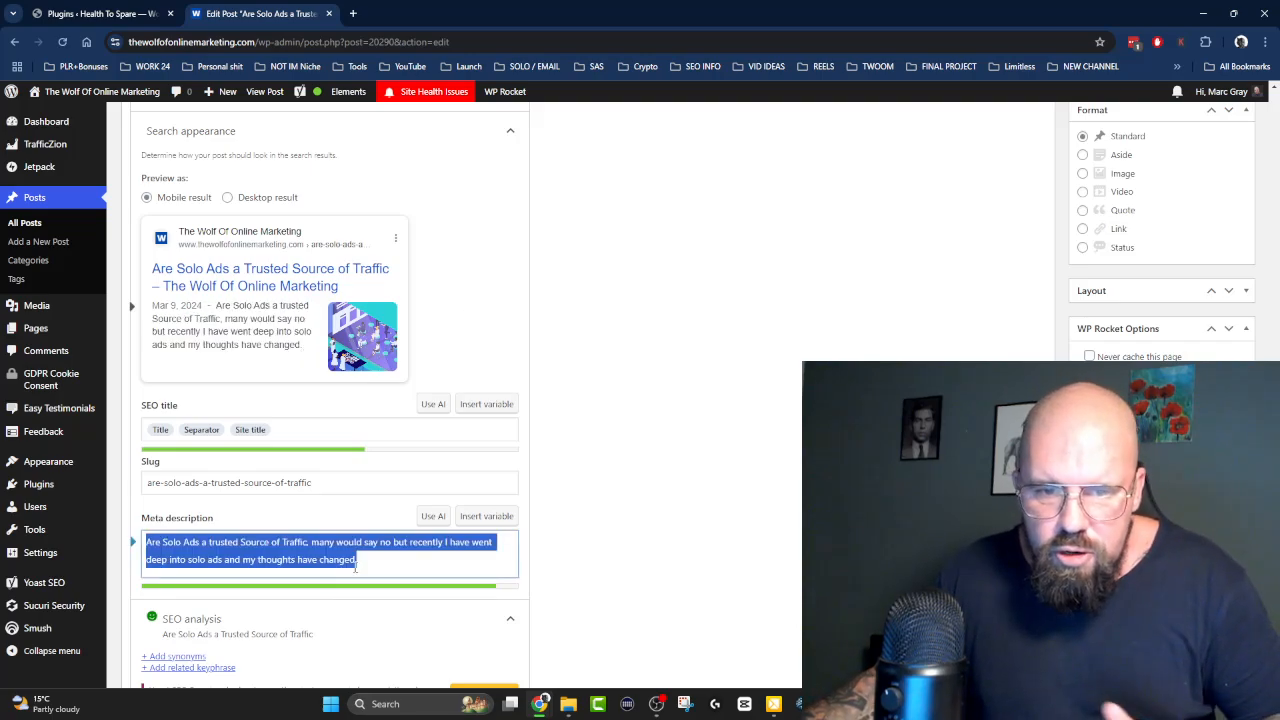
# Examine the meta description against the search preview, highlighting the keyphrase at the start of its text.
pyautogui.scroll(-3, 606, 322)
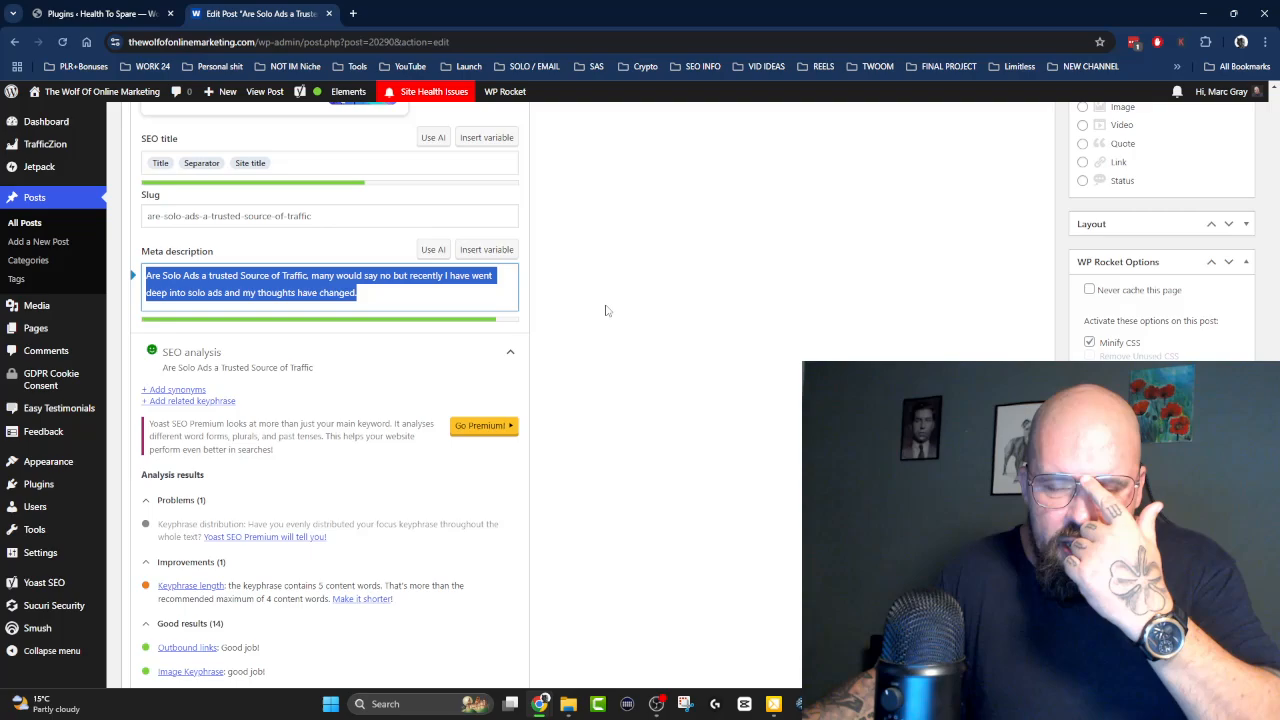
pyautogui.click(362, 296)
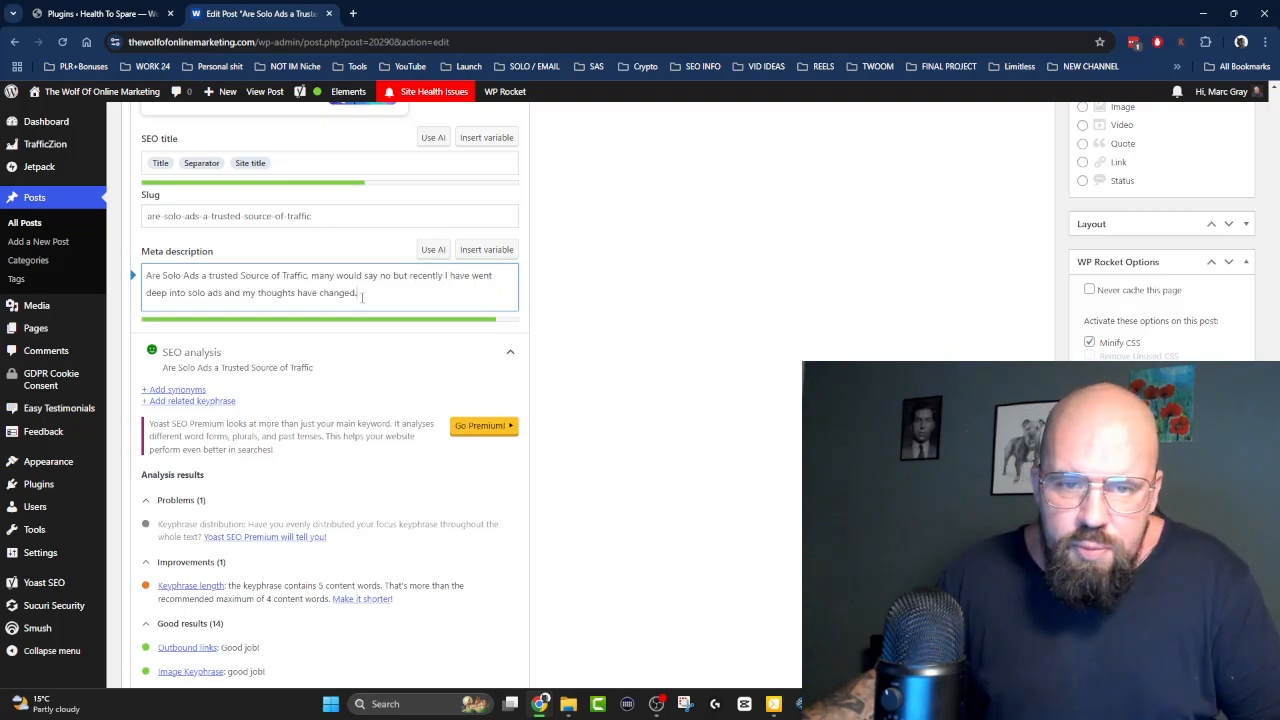
pyautogui.moveTo(349, 292); pyautogui.dragTo(132, 272)
pyautogui.click(600, 293)
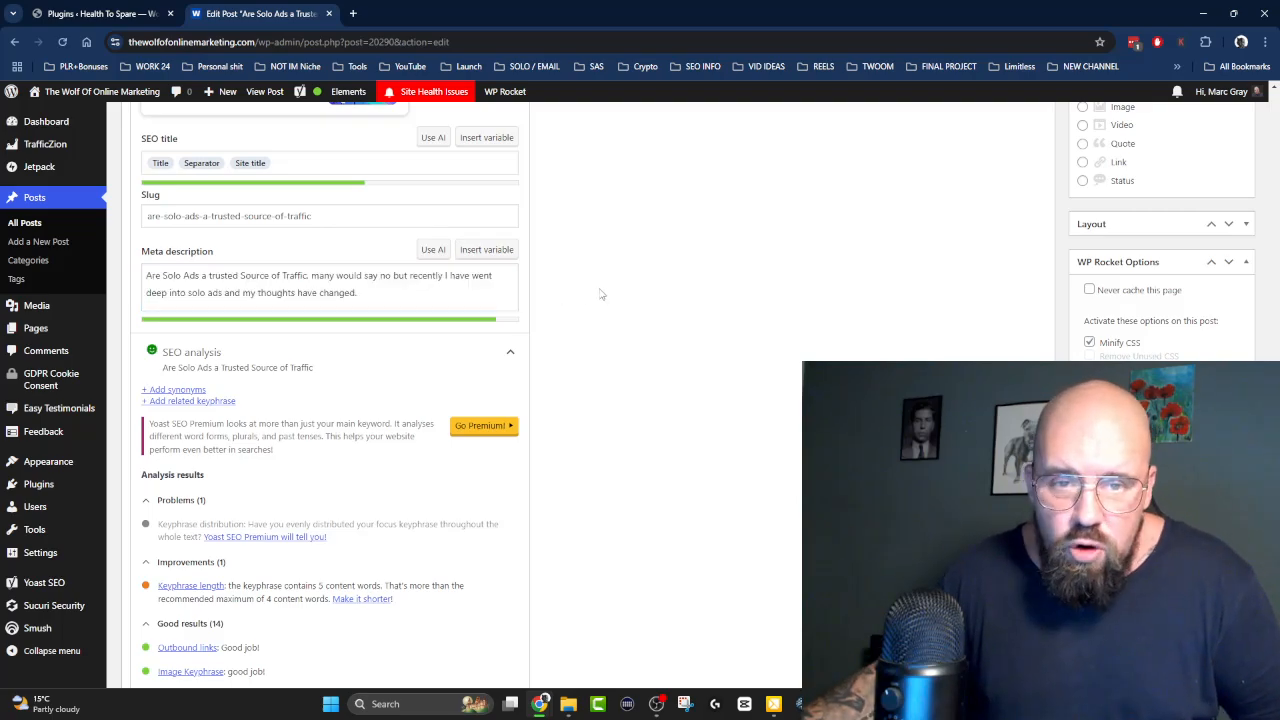
pyautogui.scroll(3, 600, 293)
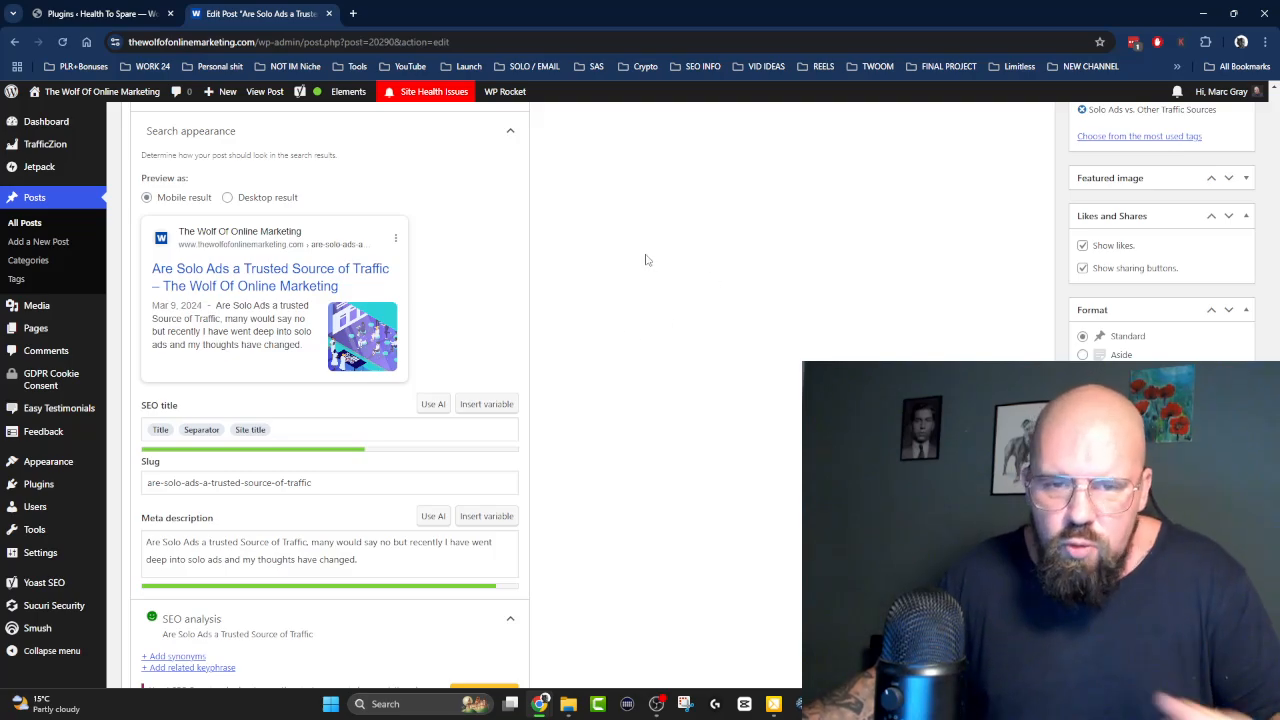
pyautogui.scroll(-3, 640, 245)
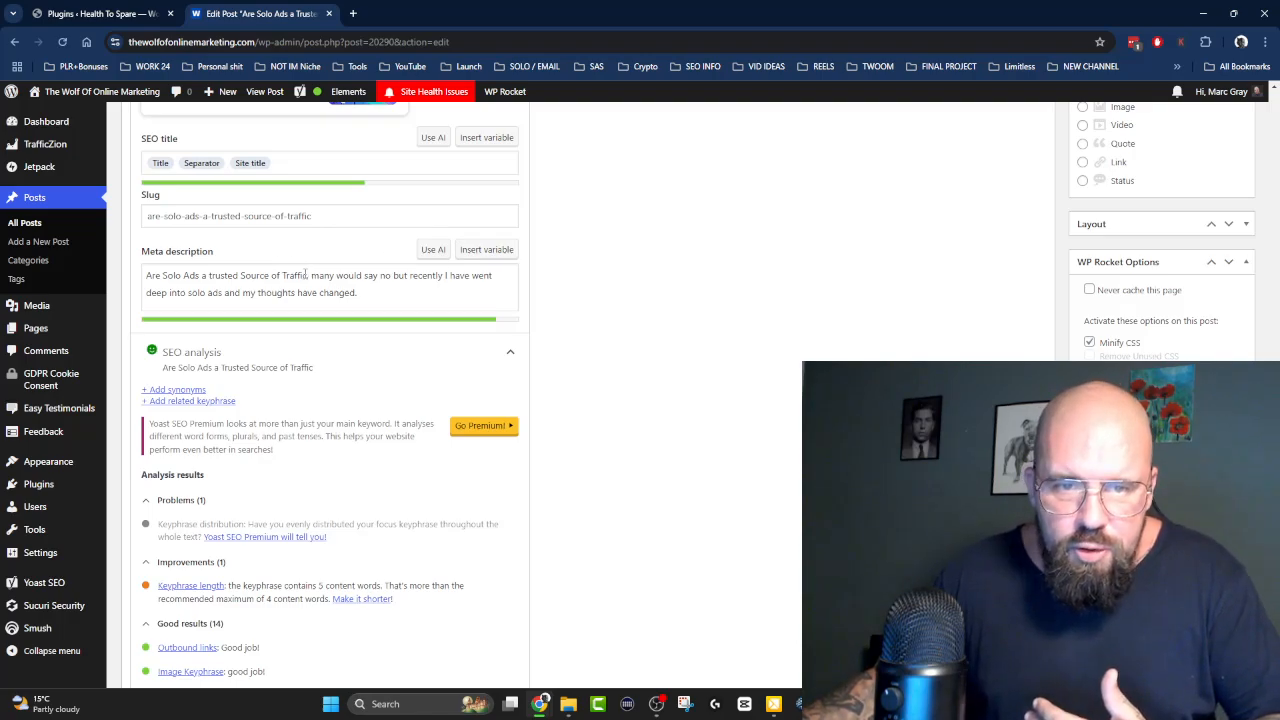
pyautogui.moveTo(308, 275); pyautogui.dragTo(143, 275)
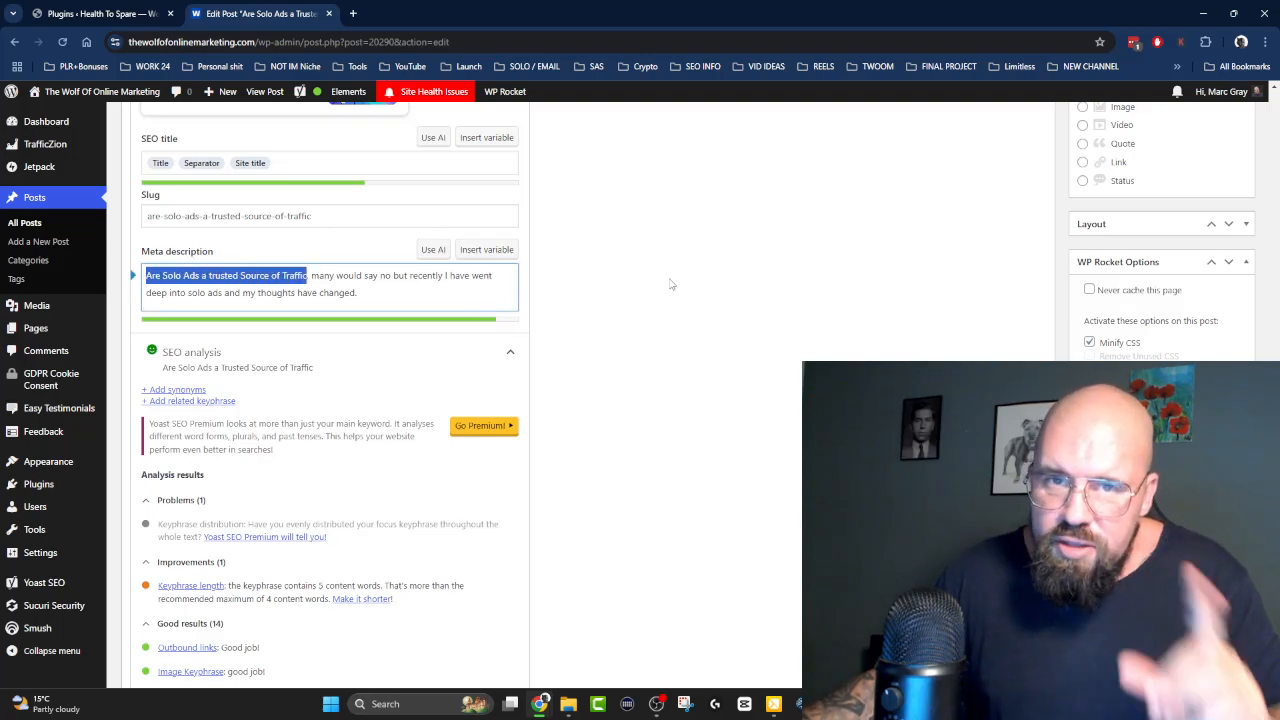
pyautogui.click(236, 276)
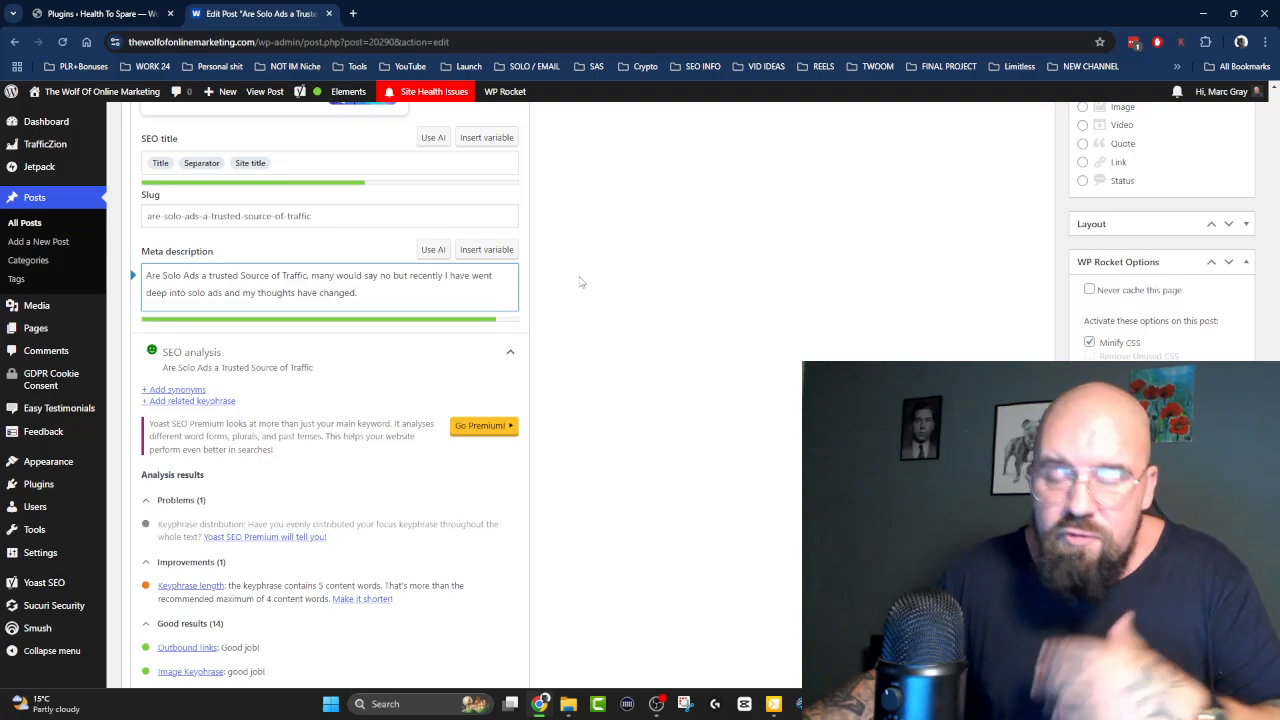
# Examine the post's Yoast SEO analysis results, highlighting the keyphrase length, internal links and keyphrase density entries.
pyautogui.scroll(-3, 573, 231)
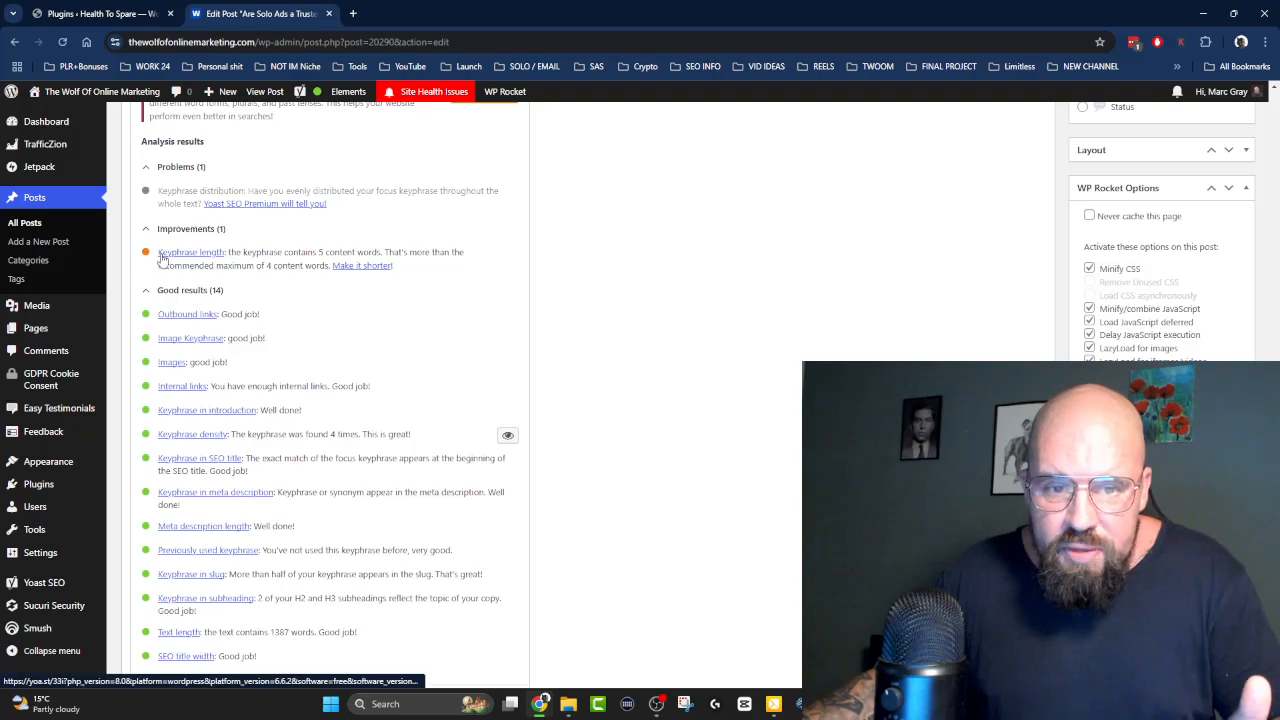
pyautogui.moveTo(247, 252); pyautogui.dragTo(492, 269)
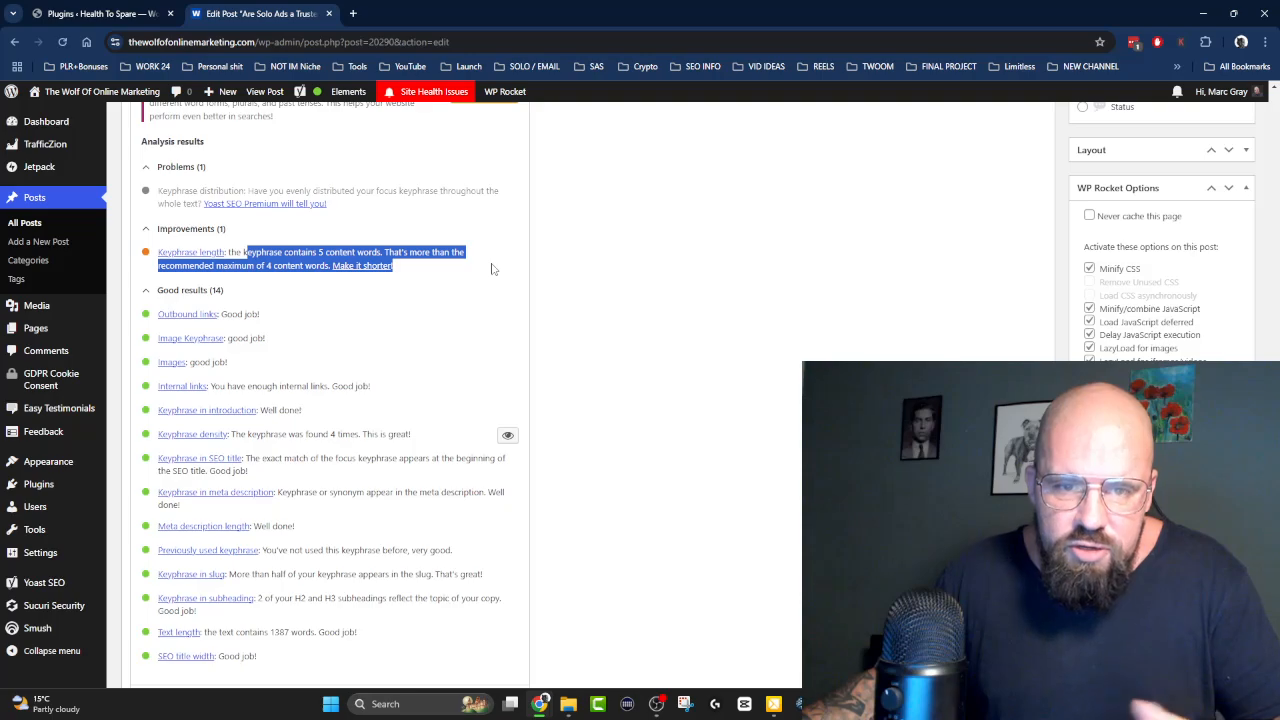
pyautogui.click(639, 253)
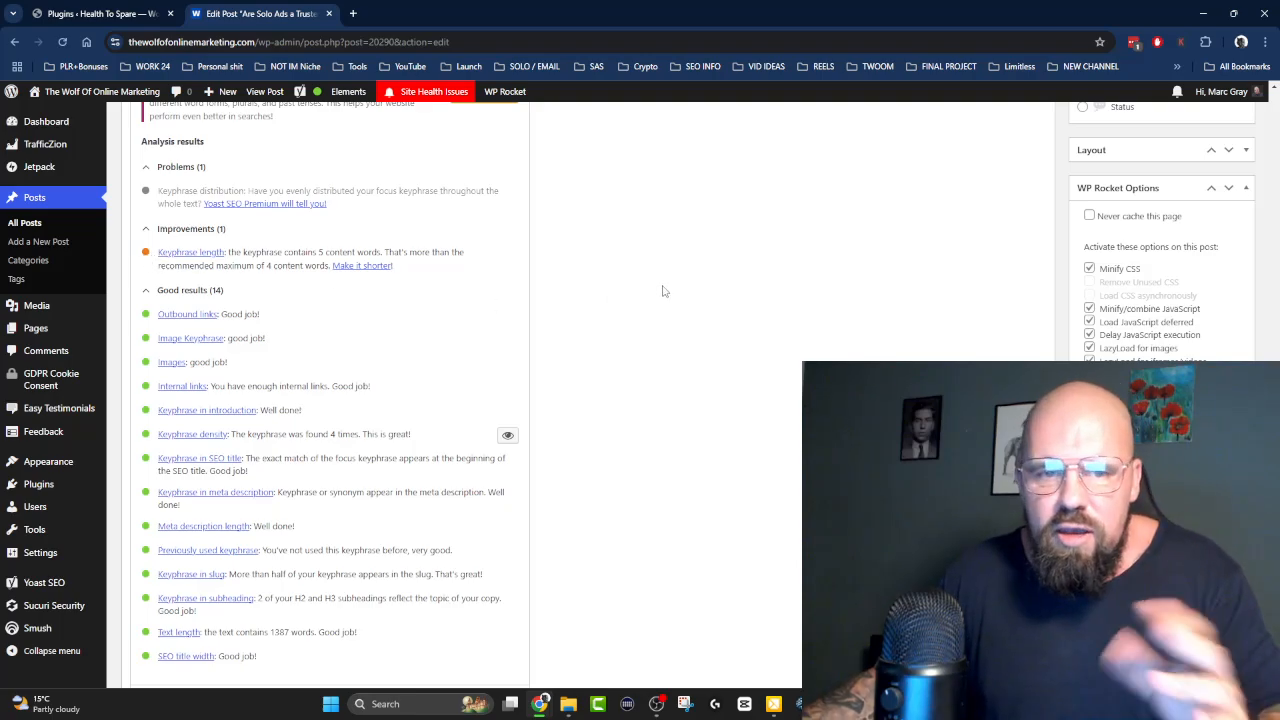
pyautogui.scroll(-1, 641, 229)
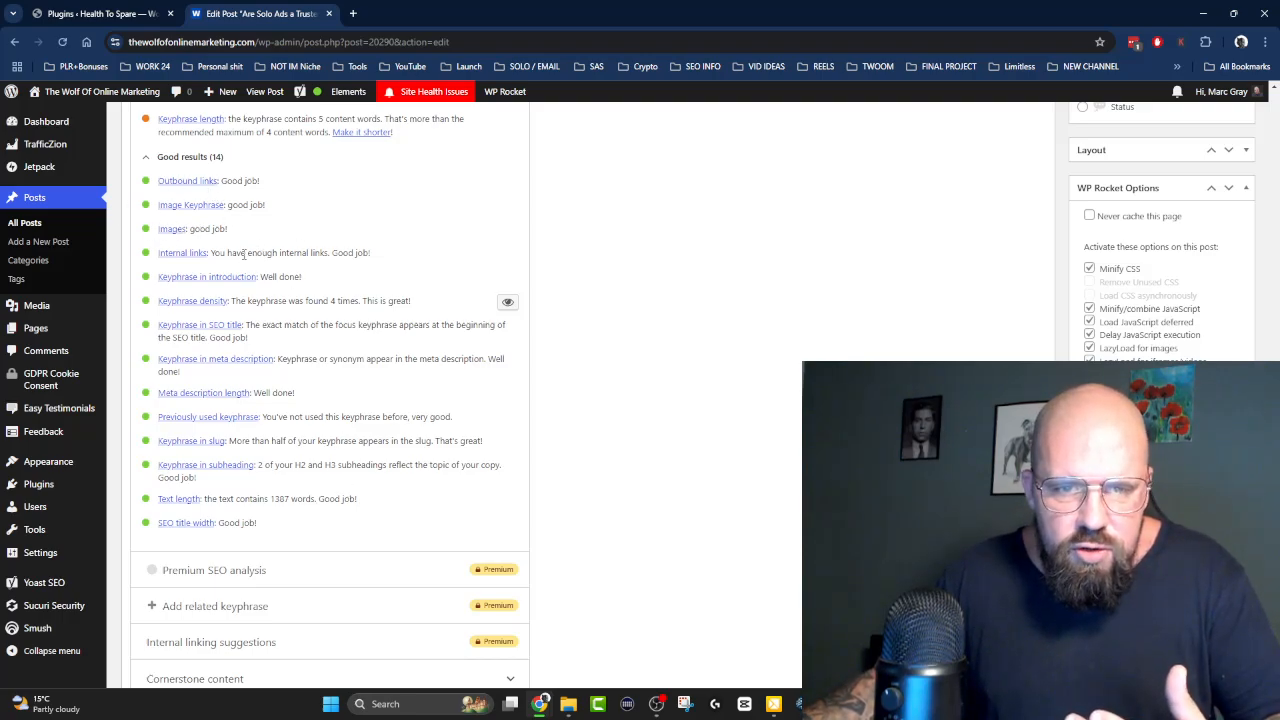
pyautogui.moveTo(241, 254); pyautogui.dragTo(436, 272)
pyautogui.moveTo(288, 302); pyautogui.dragTo(412, 302)
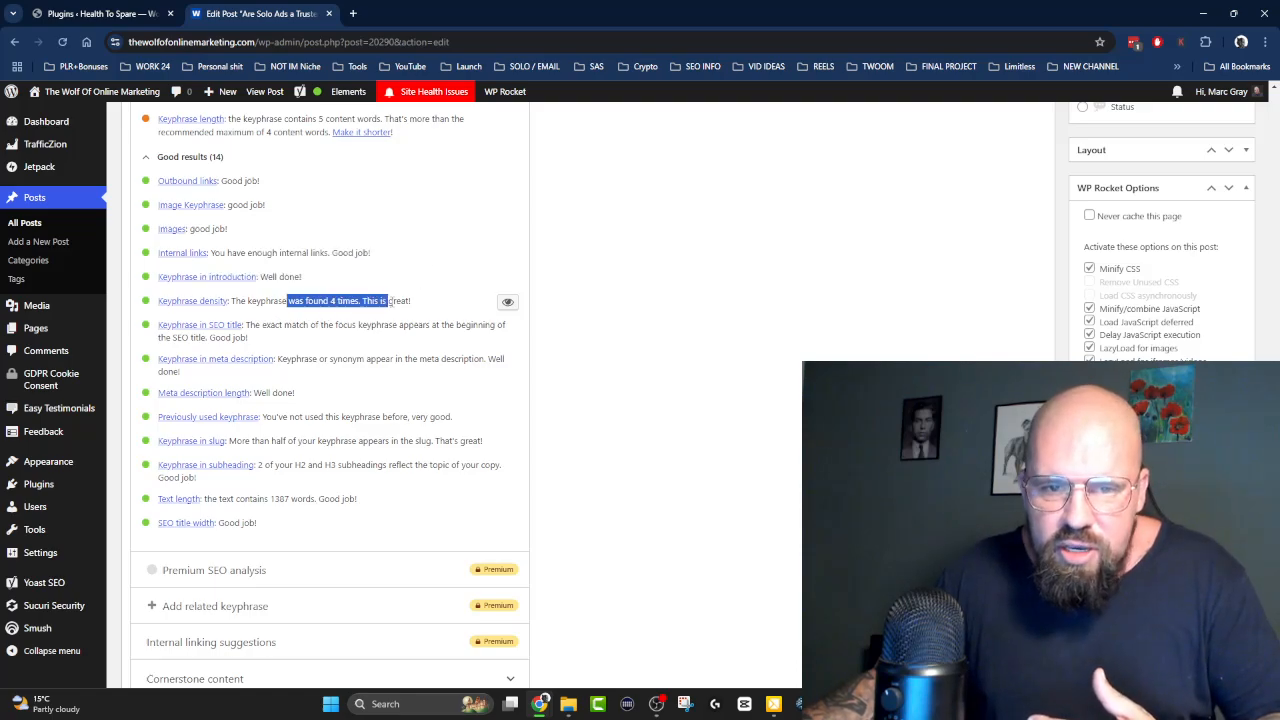
pyautogui.click(645, 240)
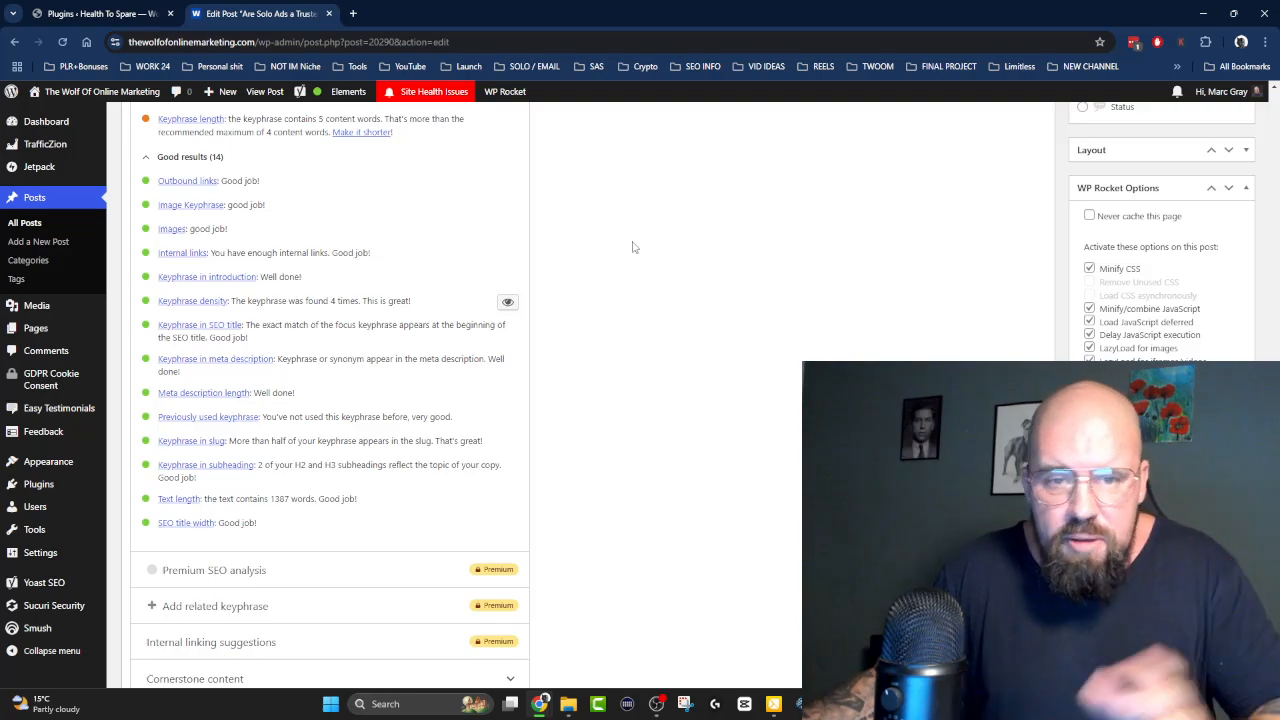
pyautogui.scroll(4, 631, 320)
pyautogui.scroll(5, 631, 319)
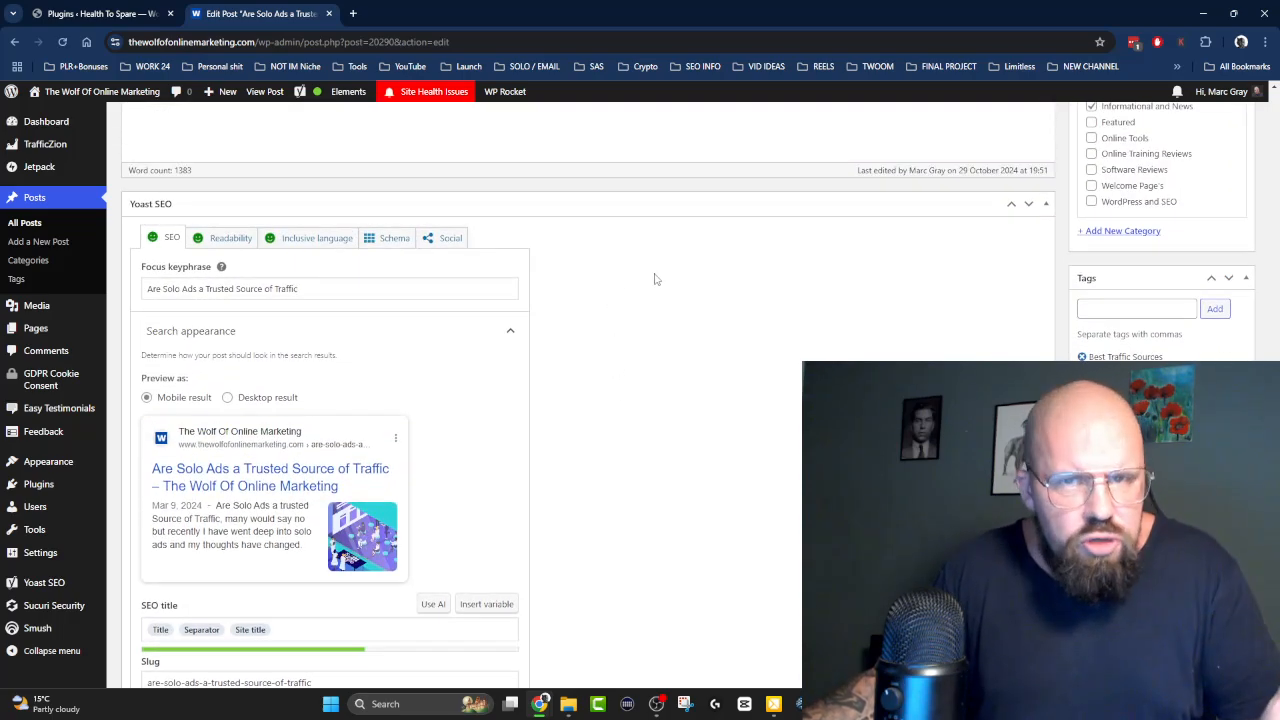
pyautogui.scroll(-10, 650, 278)
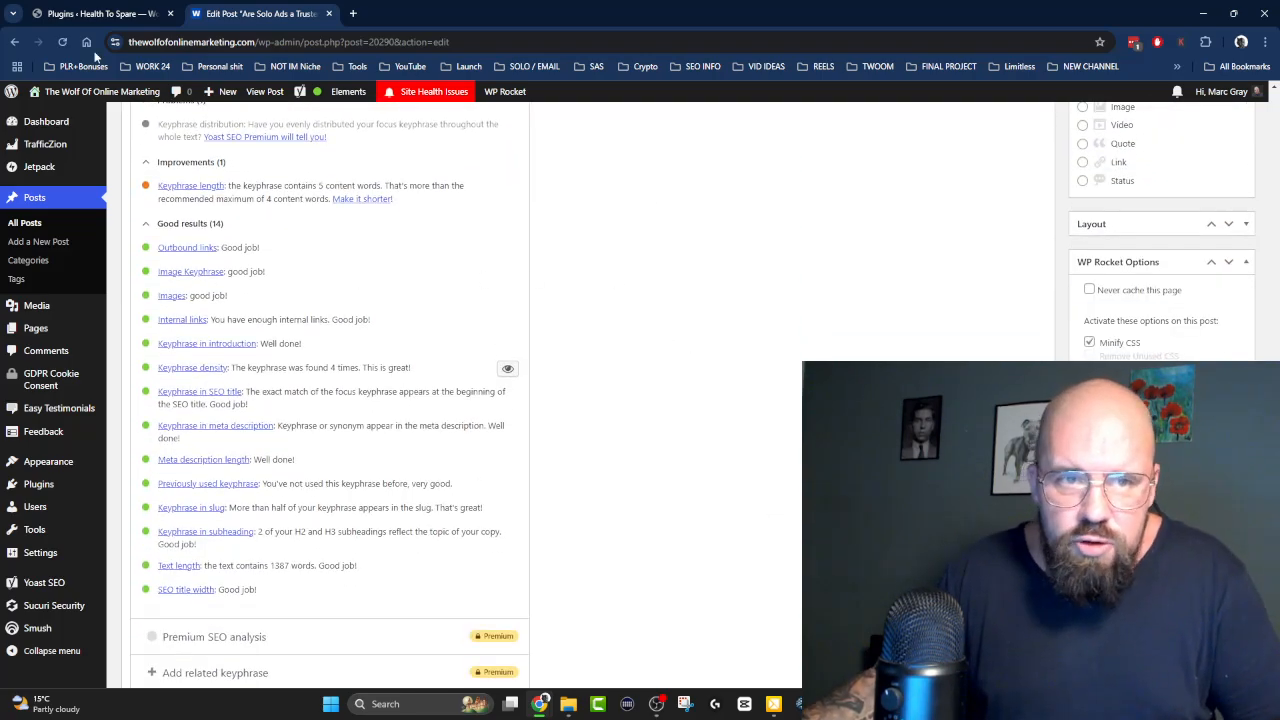
# Switch to the Health To Spare site's WordPress admin and open its dashboard.
pyautogui.click(74, 13)
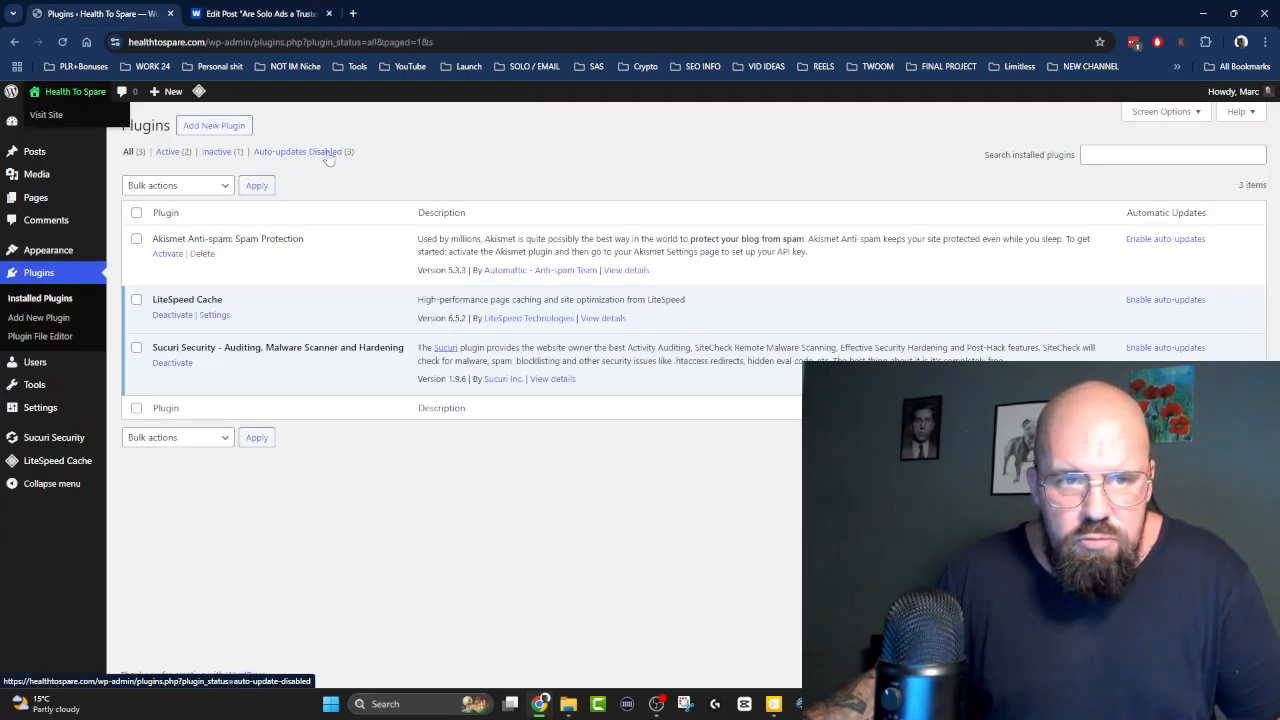
pyautogui.click(49, 121)
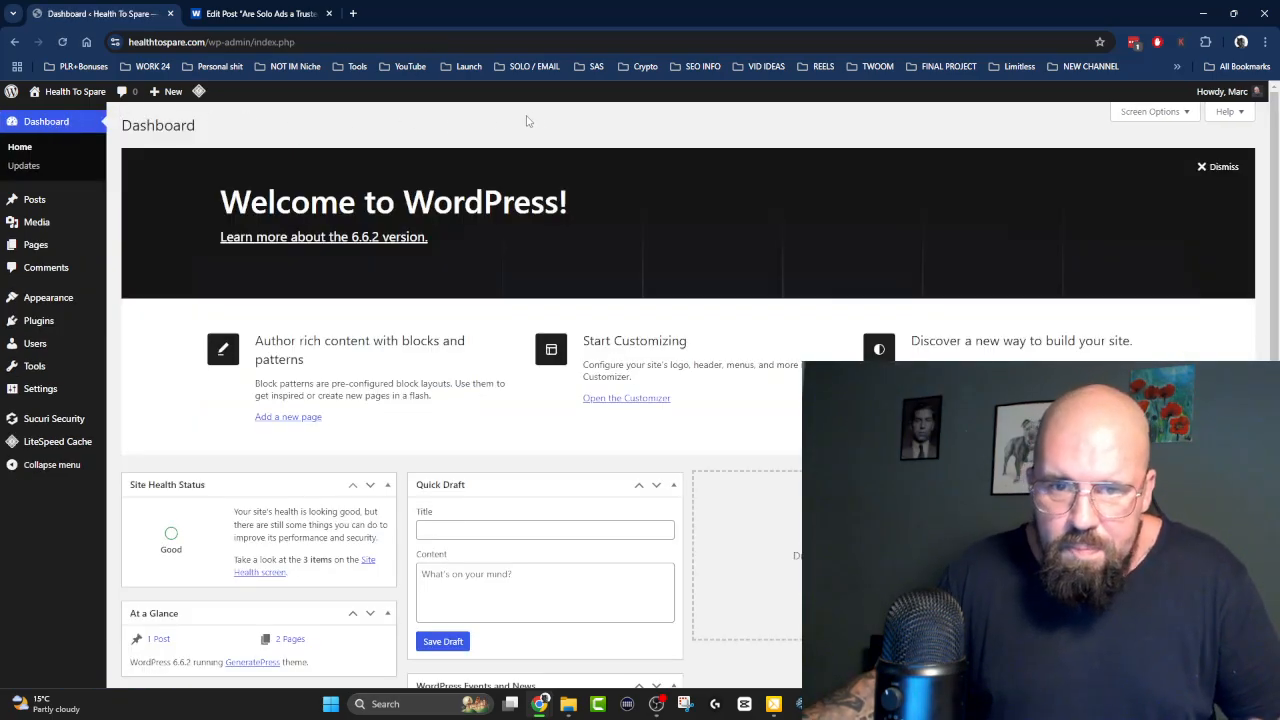
pyautogui.scroll(-3, 591, 131)
pyautogui.scroll(3, 592, 135)
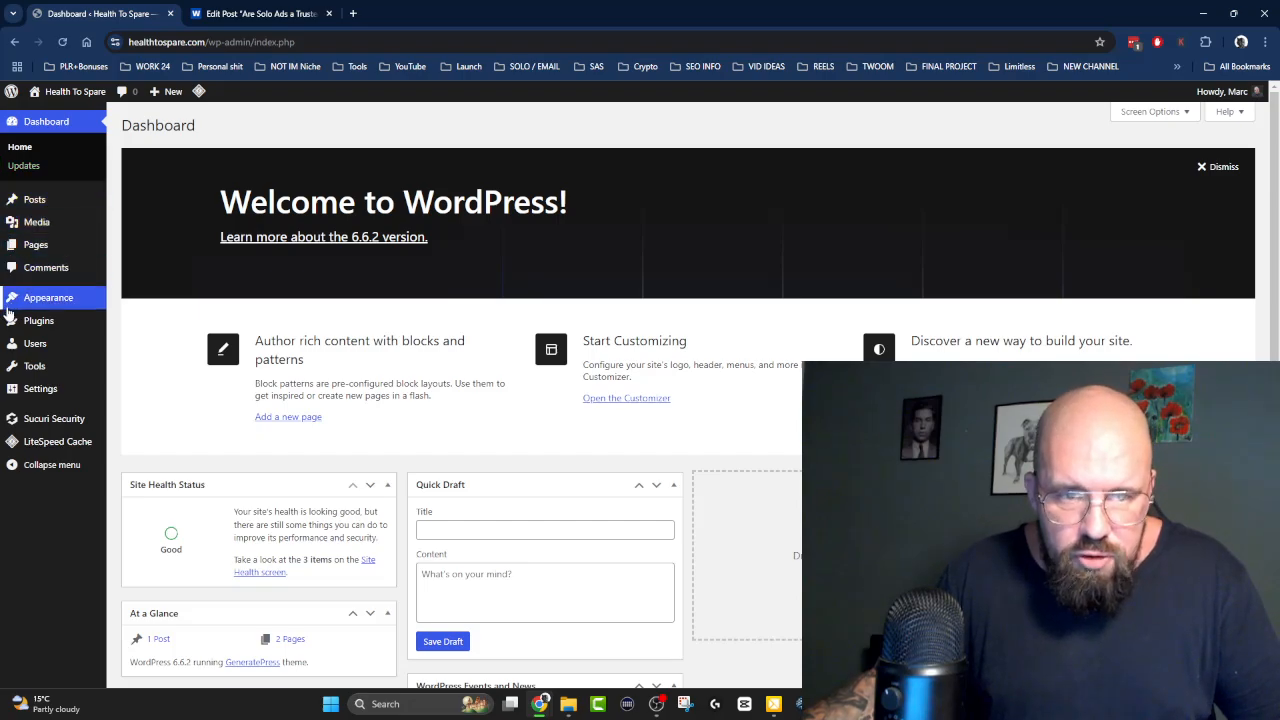
# Open the installed plugins list and review Sucuri Security, LiteSpeed Cache and Akismet Anti-spam by highlighting their names.
pyautogui.moveTo(38, 325)
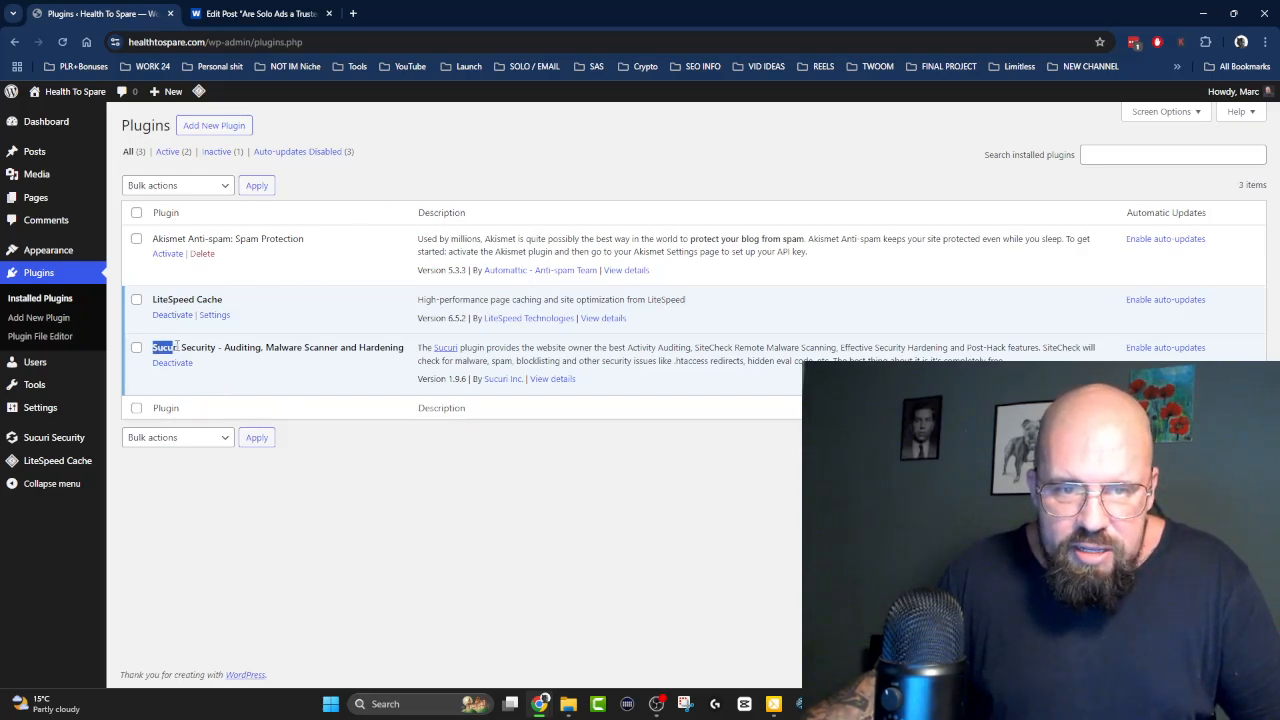
pyautogui.moveTo(177, 346); pyautogui.dragTo(409, 352)
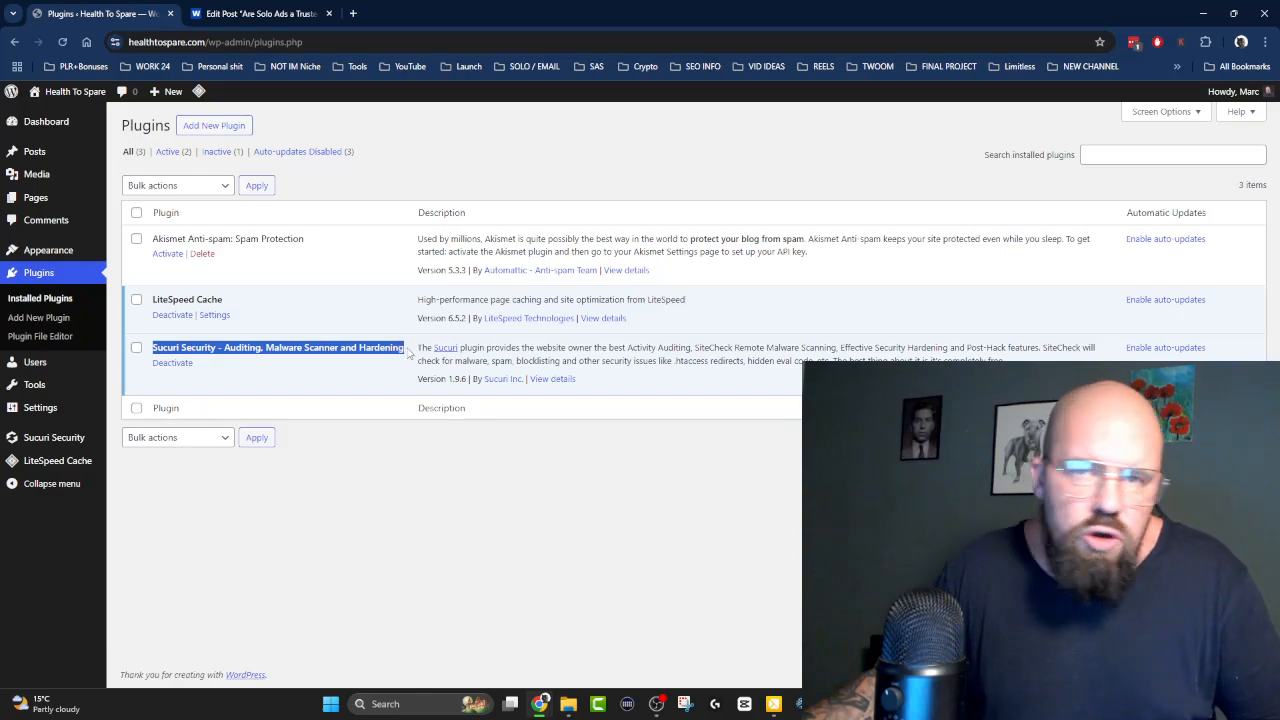
pyautogui.click(321, 364)
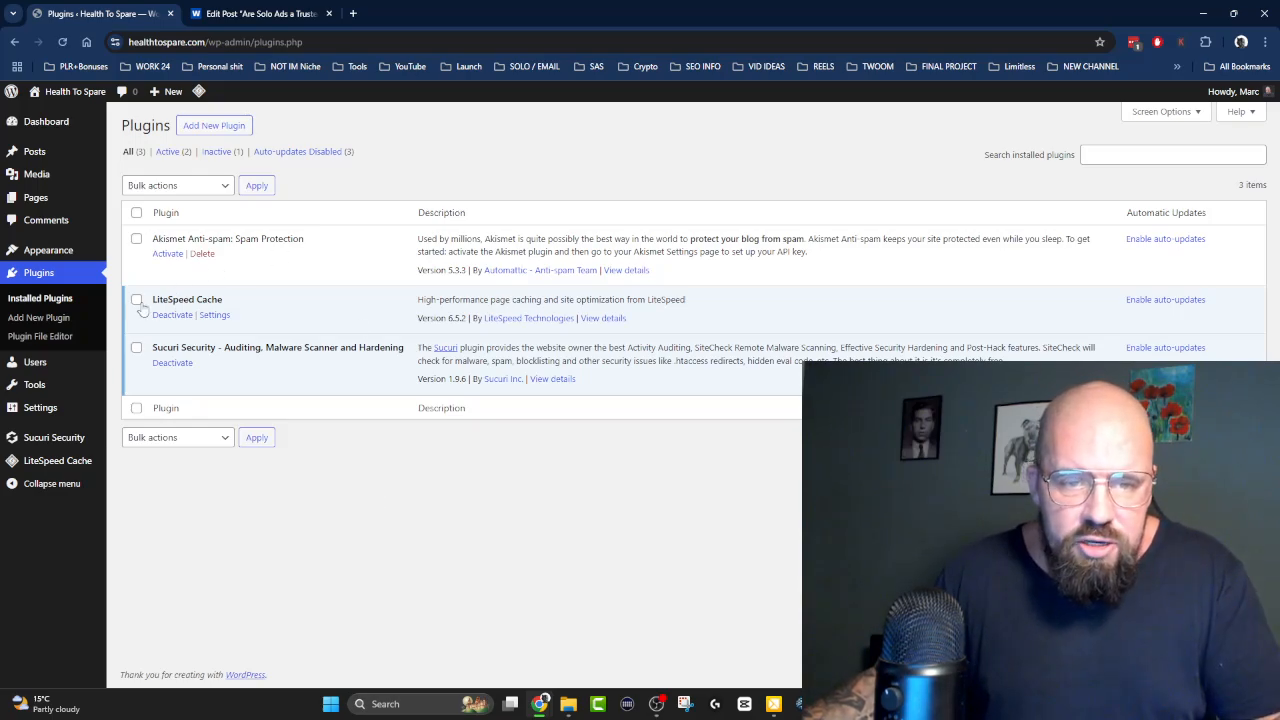
pyautogui.moveTo(160, 299); pyautogui.dragTo(245, 300)
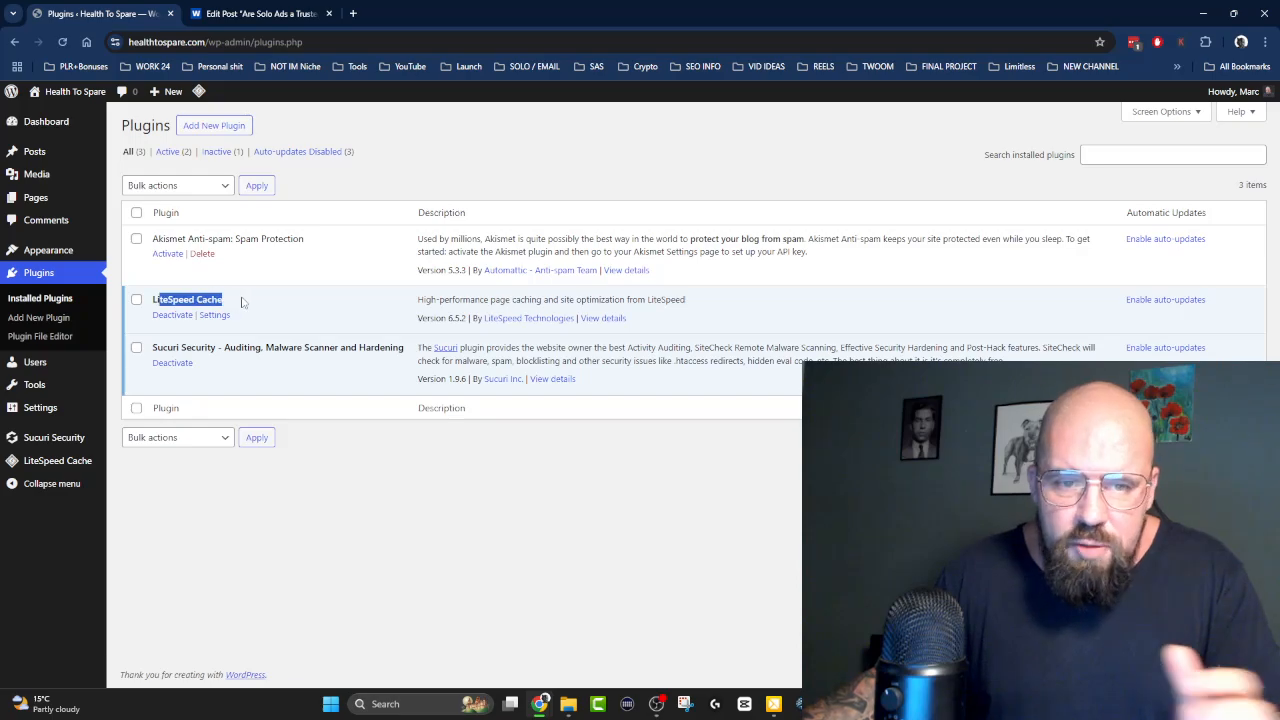
pyautogui.click(309, 297)
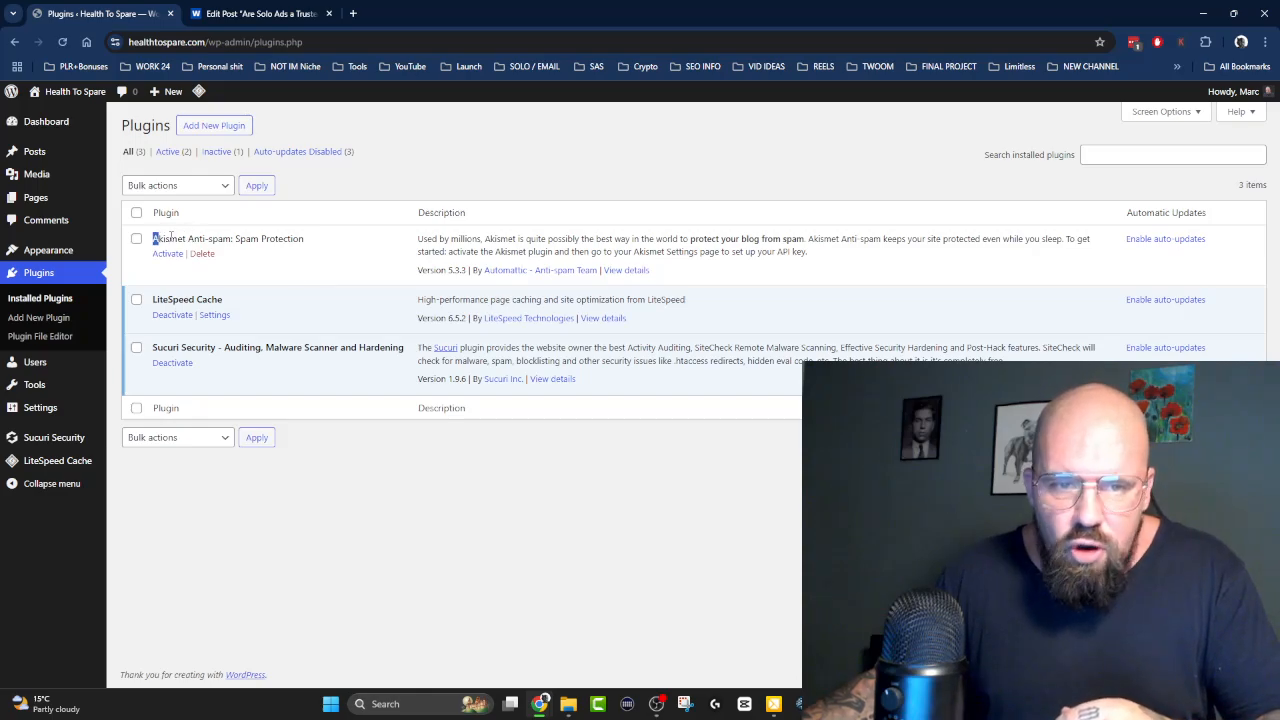
pyautogui.moveTo(153, 238); pyautogui.dragTo(337, 246)
pyautogui.click(596, 190)
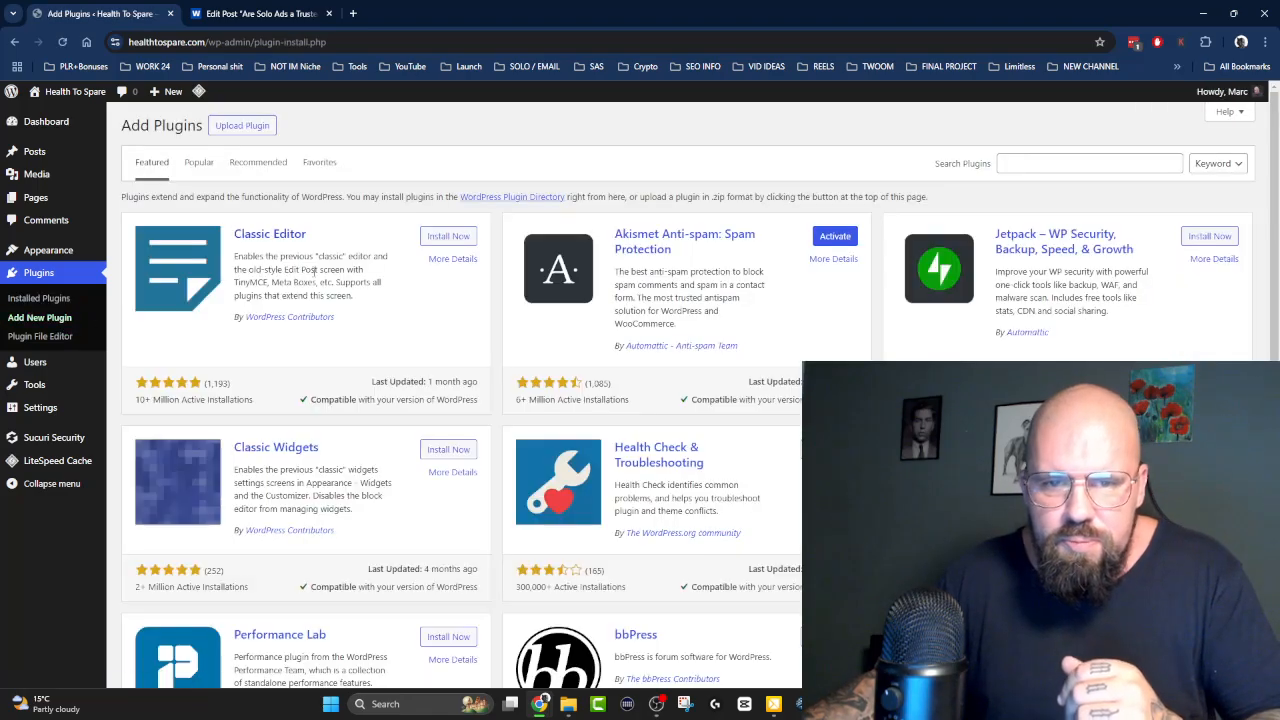
# Search for "yoast" among the plugins available to add, and install and activate Yoast SEO.
pyautogui.click(1020, 162)
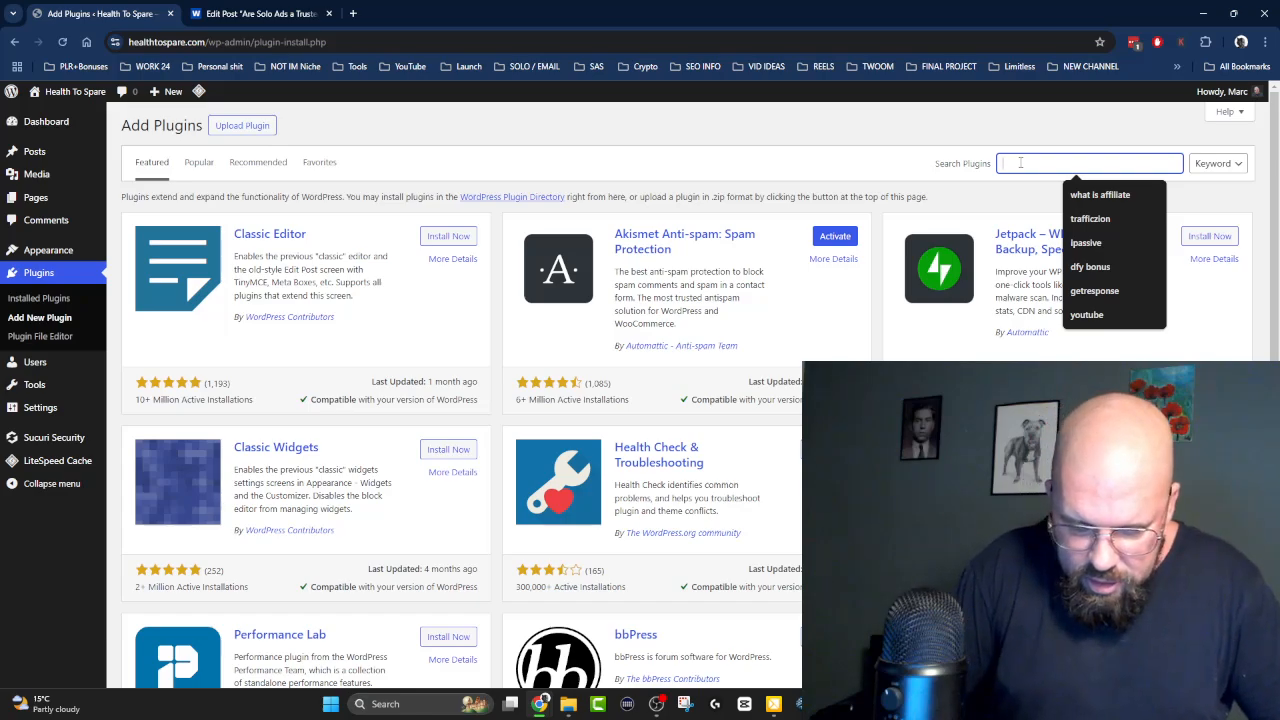
pyautogui.write('yoast')
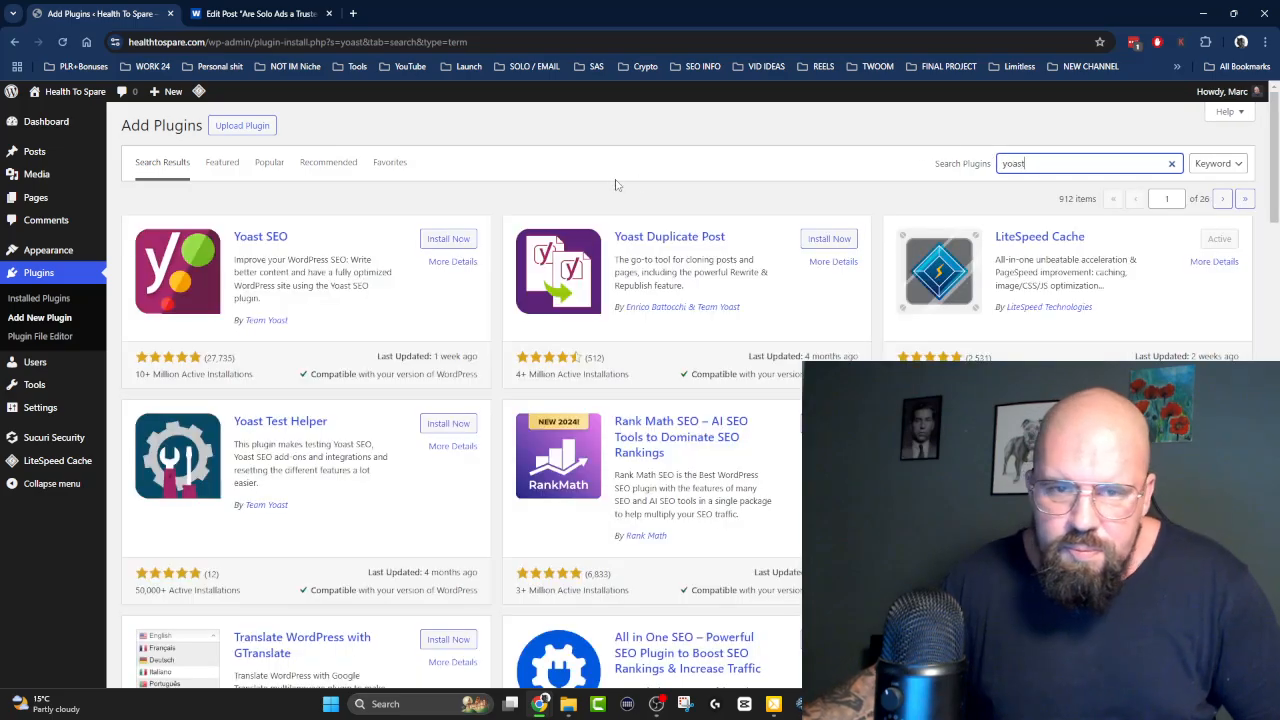
pyautogui.click(446, 240)
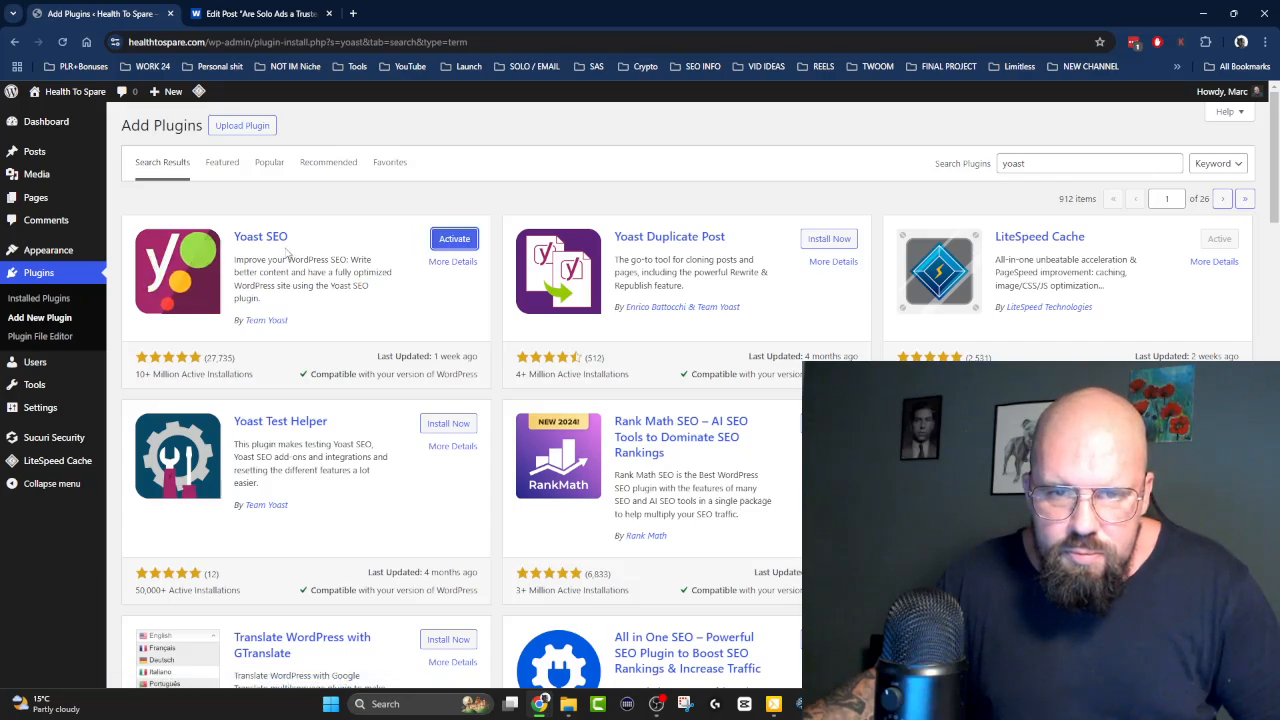
pyautogui.click(455, 240)
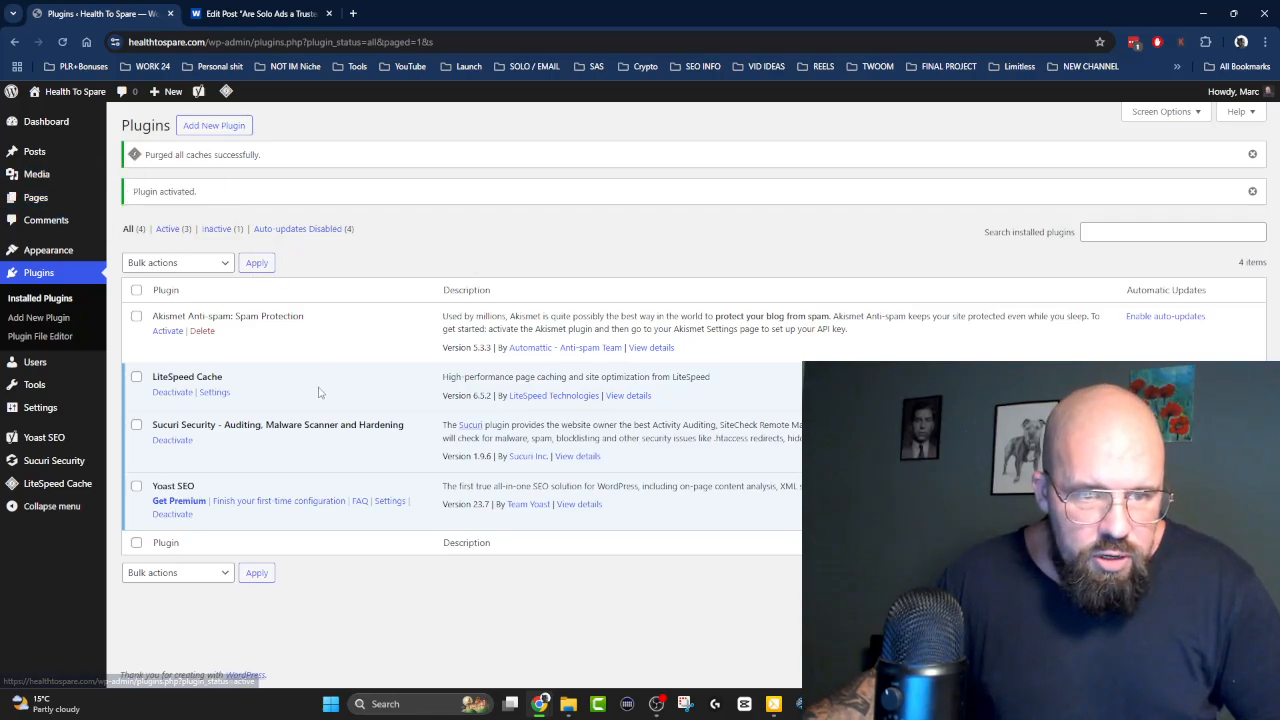
# Open the first-time configuration in the general Yoast SEO settings.
pyautogui.moveTo(42, 441)
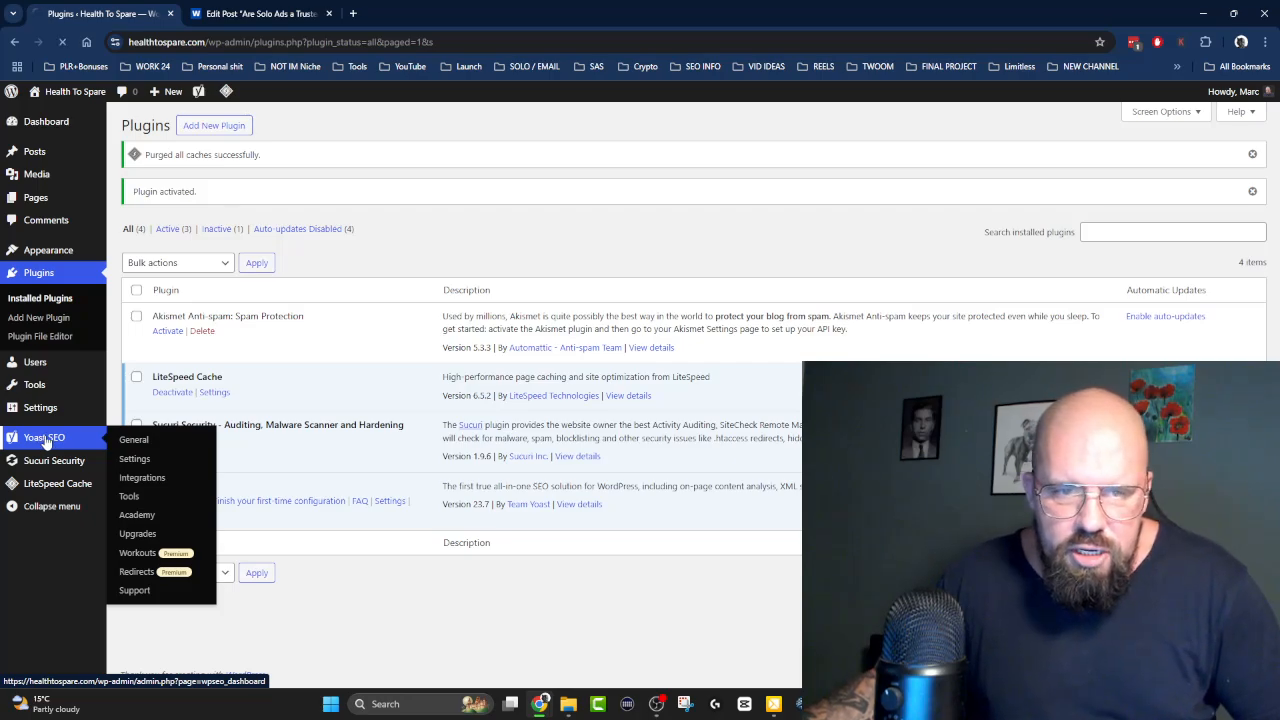
pyautogui.click(44, 441)
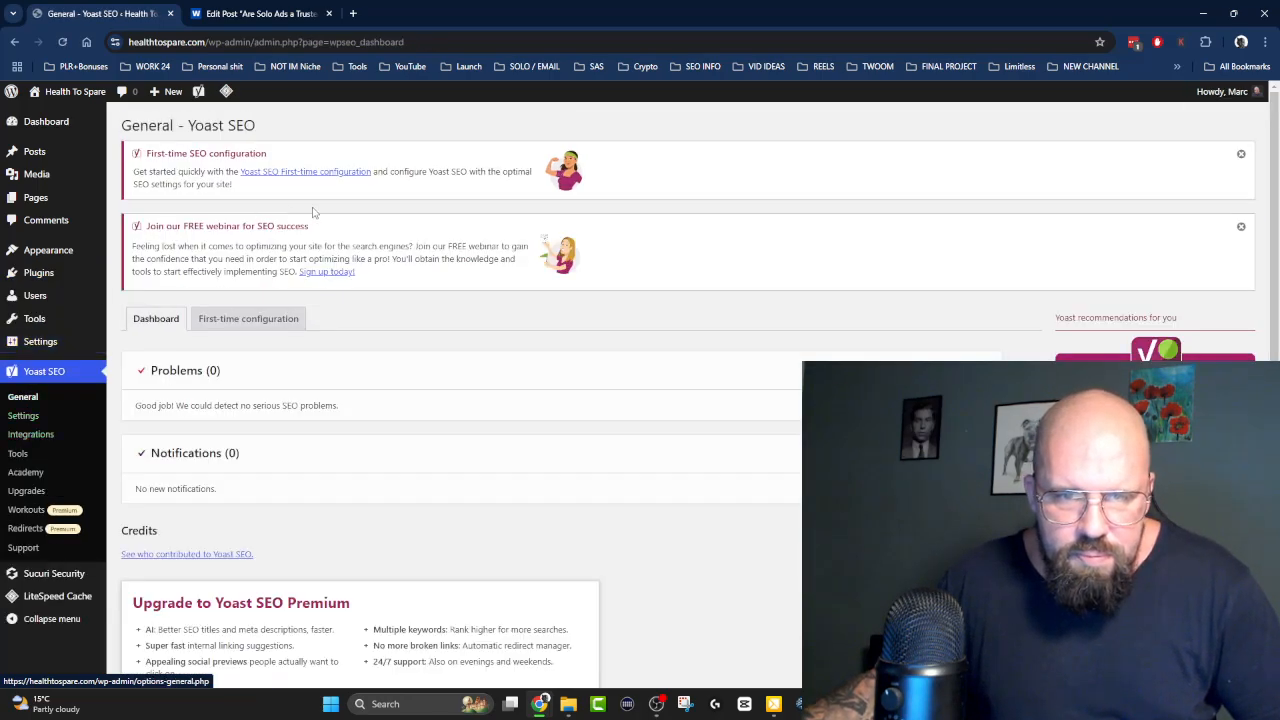
pyautogui.click(250, 318)
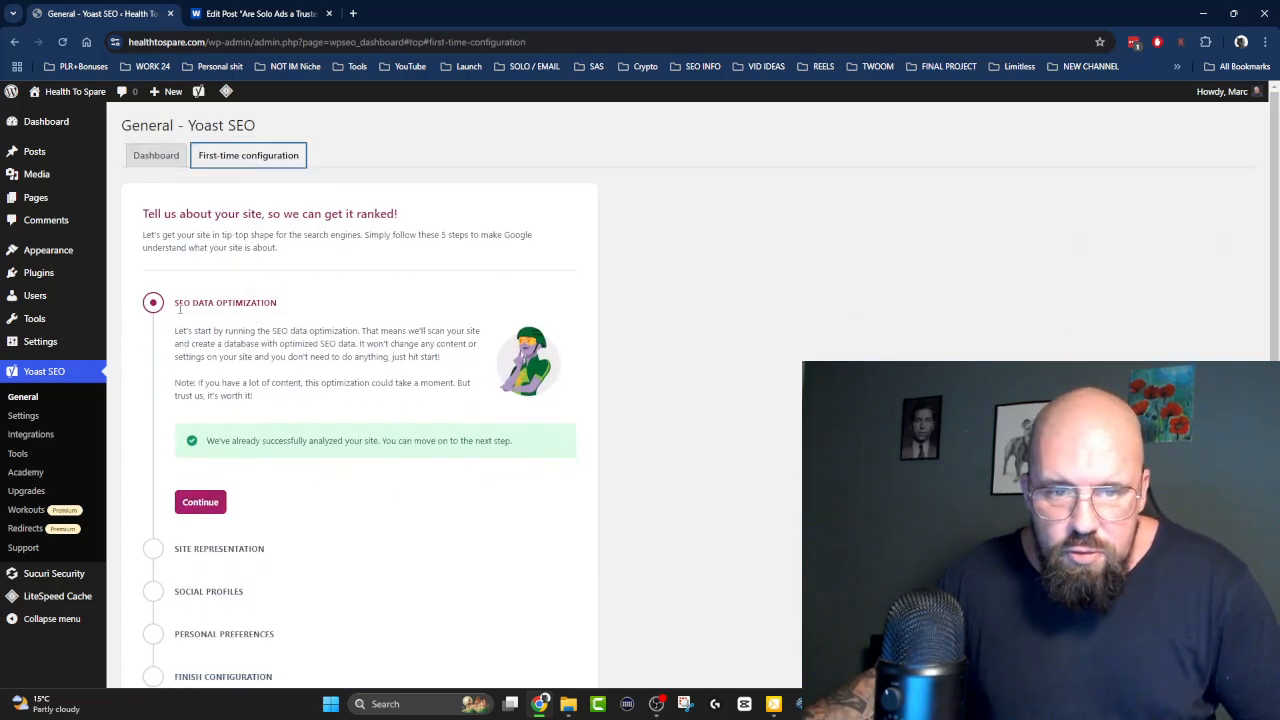
# Review the SEO data optimization stage and continue to the site representation stage.
pyautogui.moveTo(207, 440); pyautogui.dragTo(551, 450)
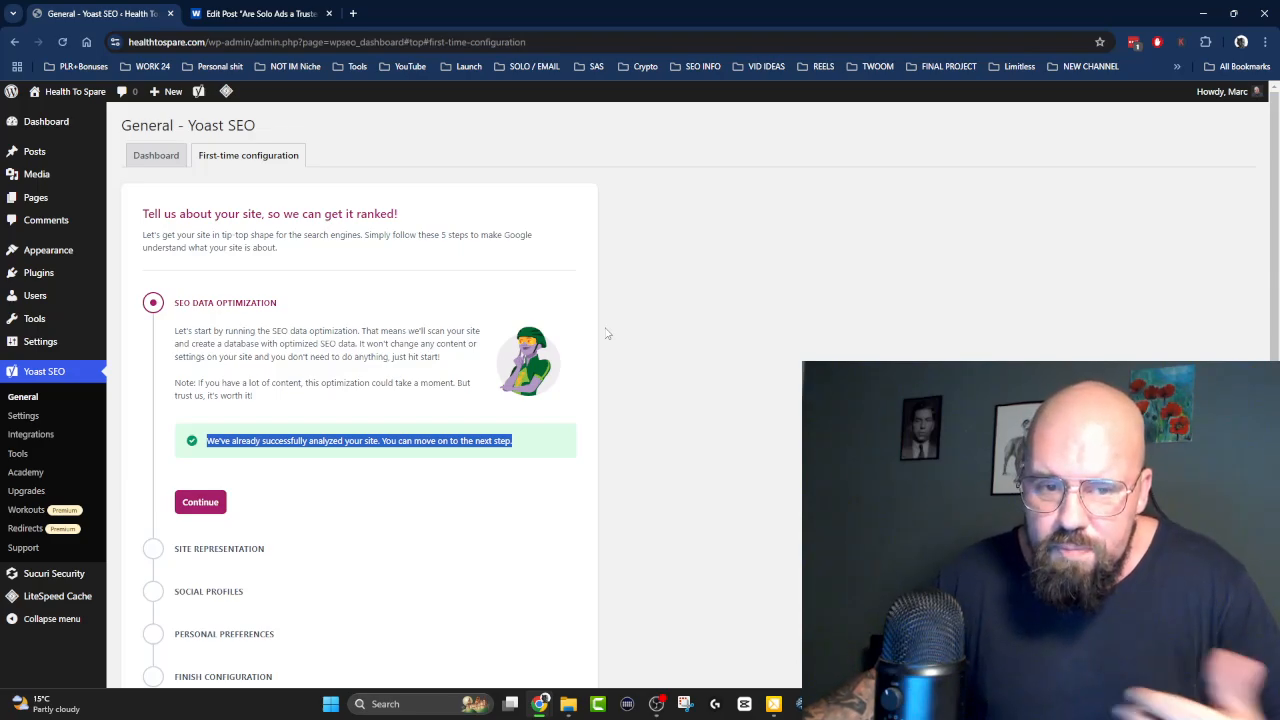
pyautogui.click(606, 334)
pyautogui.scroll(-1, 660, 237)
pyautogui.scroll(1, 573, 244)
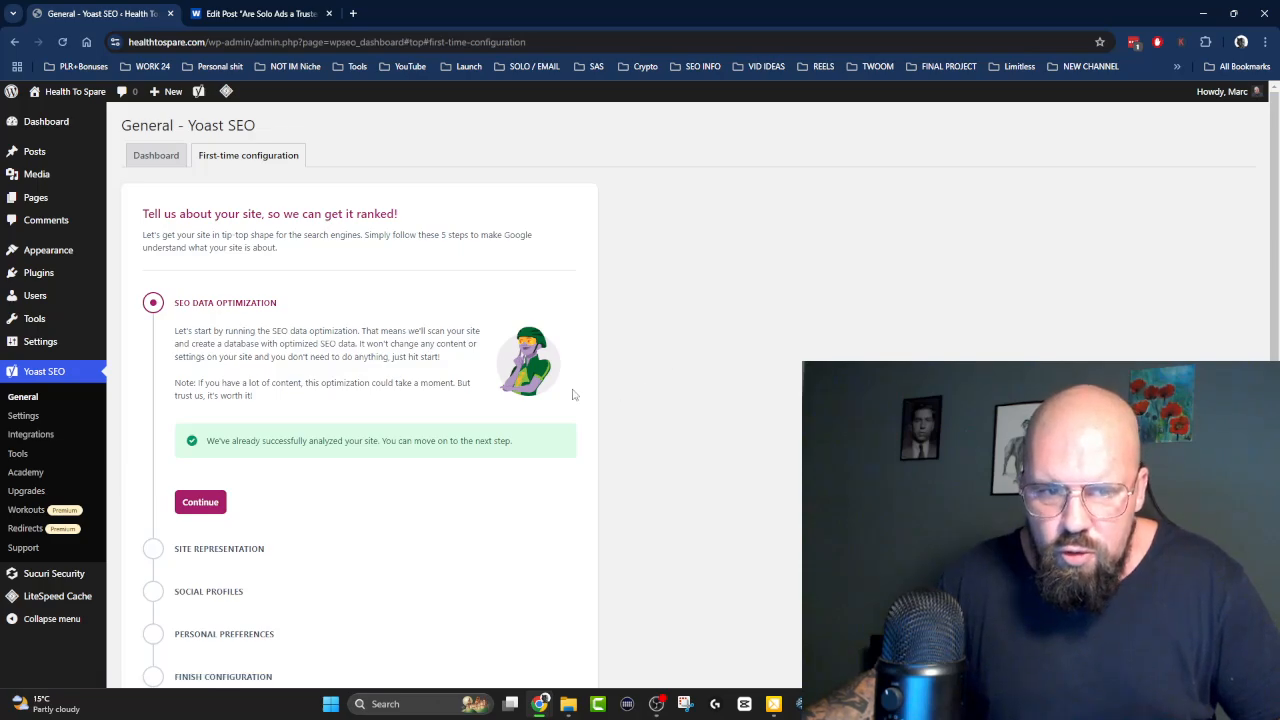
pyautogui.scroll(-1, 660, 175)
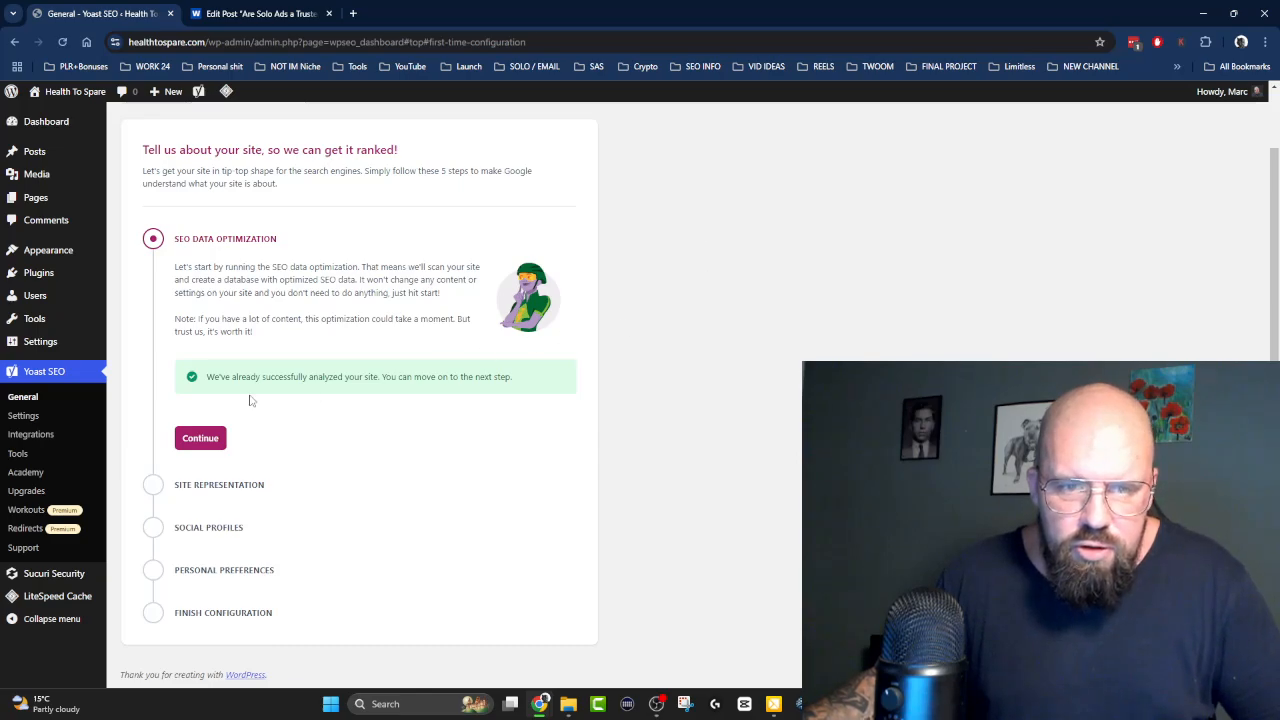
pyautogui.click(197, 441)
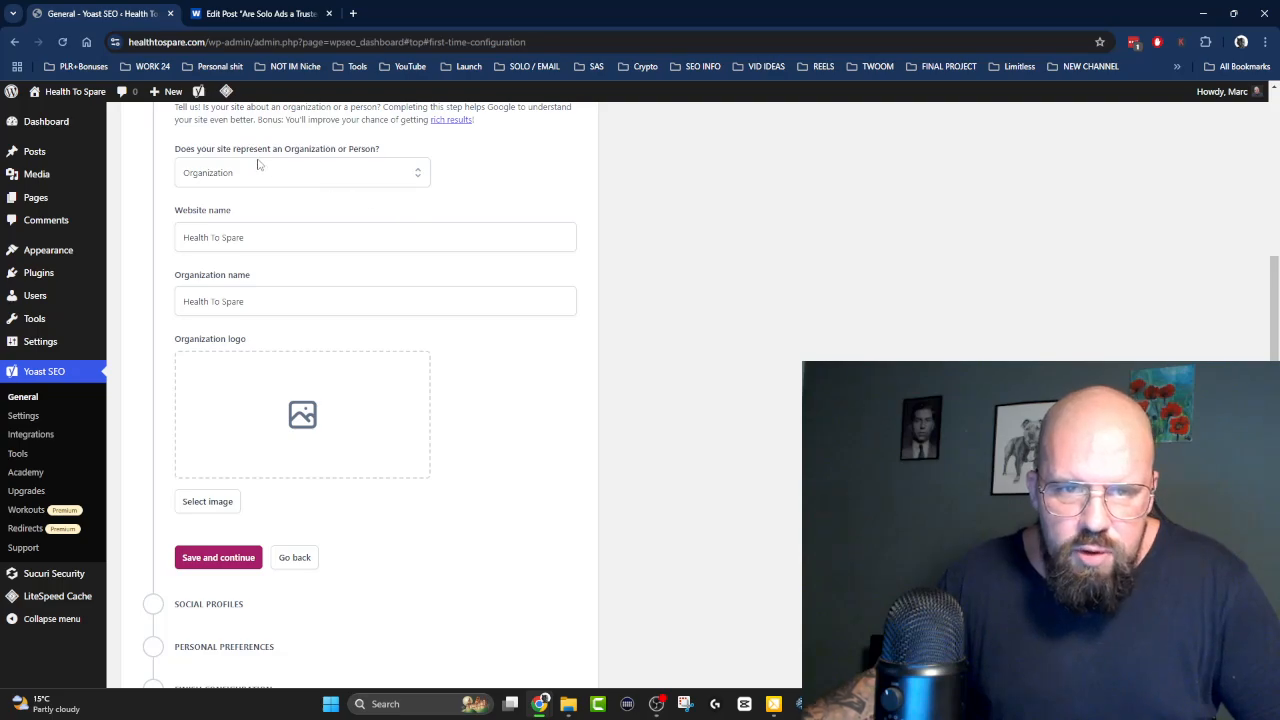
# Set the site to represent a Person, keep the website name Health To Spare, and select the site's user as the name.
pyautogui.click(320, 176)
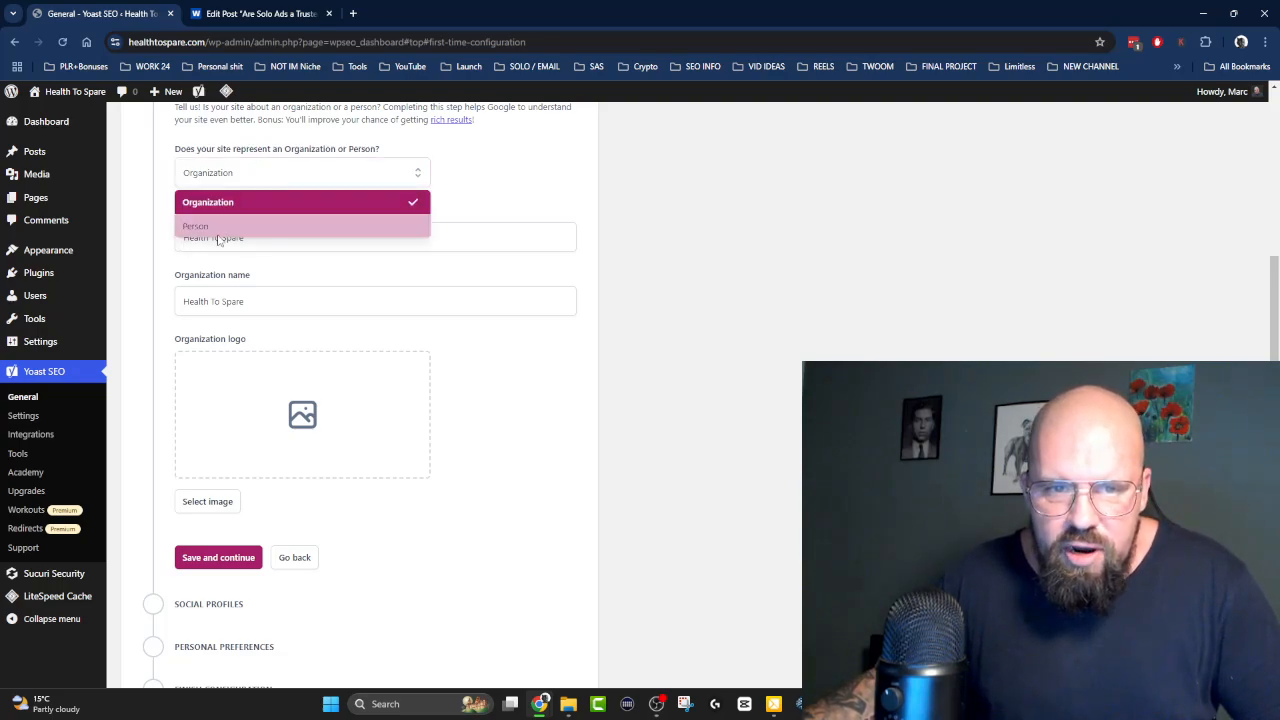
pyautogui.click(297, 229)
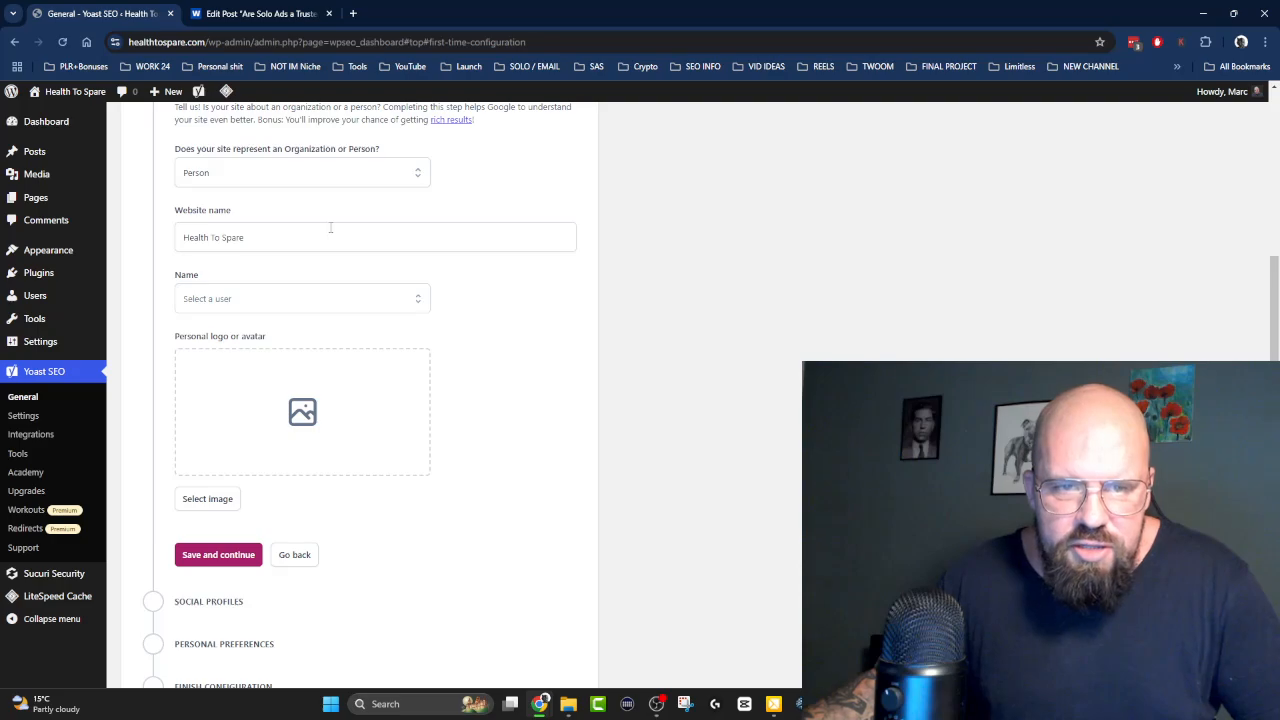
pyautogui.click(275, 236)
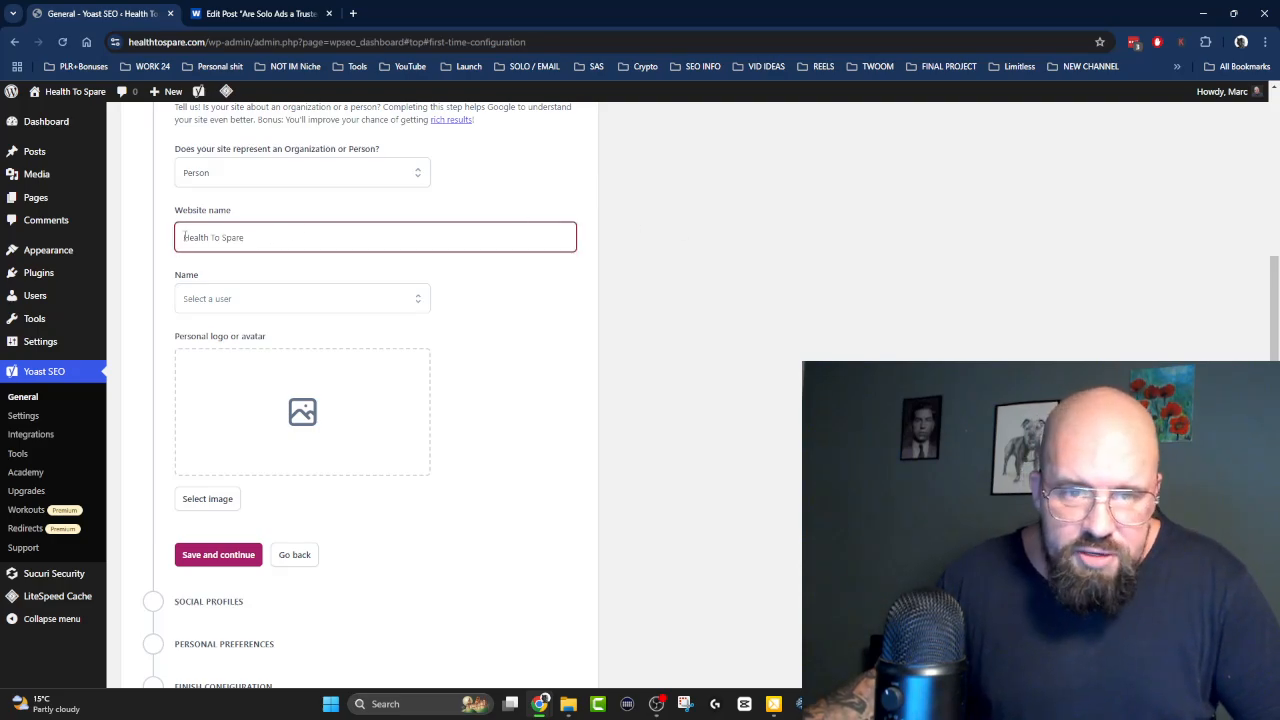
pyautogui.scroll(-2, 625, 207)
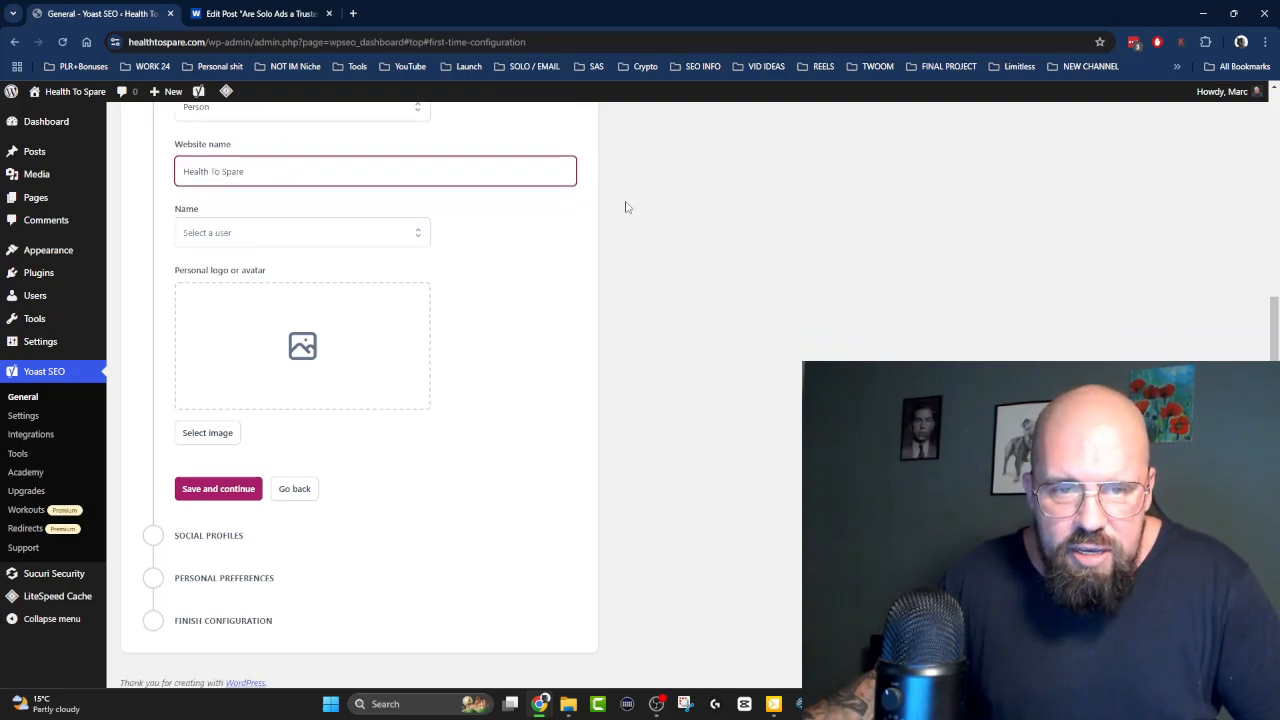
pyautogui.click(270, 226)
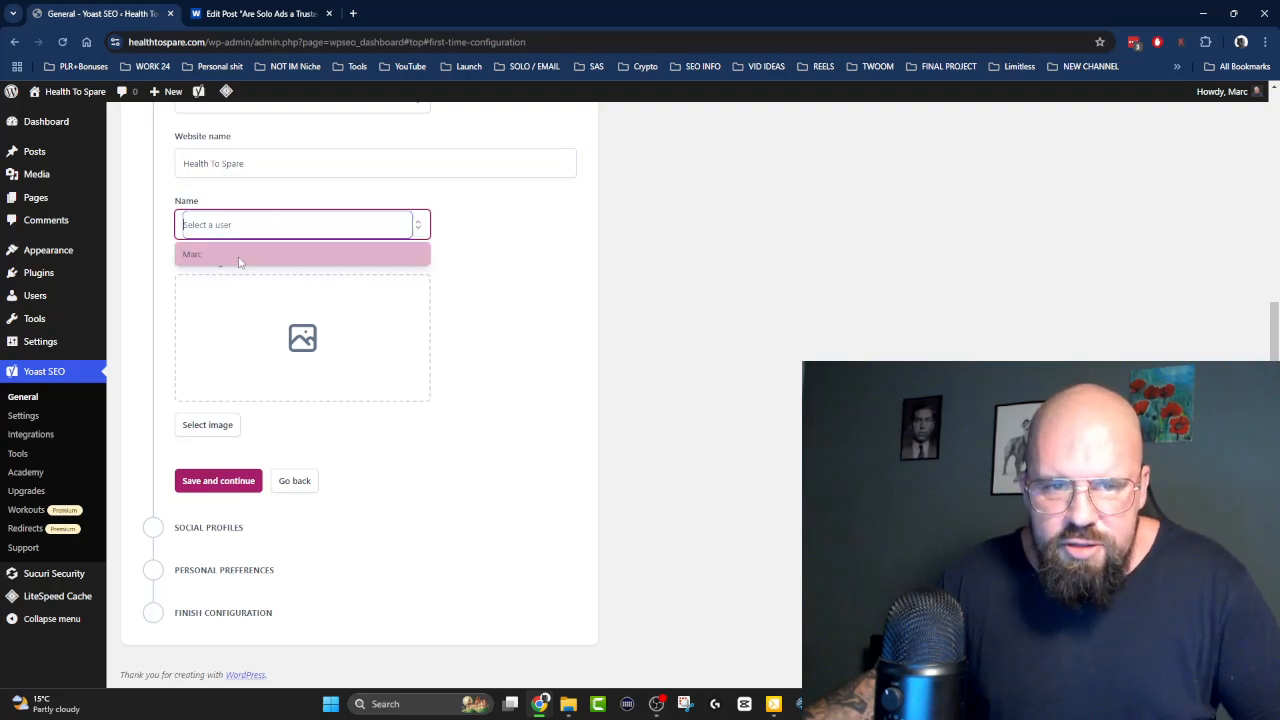
pyautogui.click(240, 257)
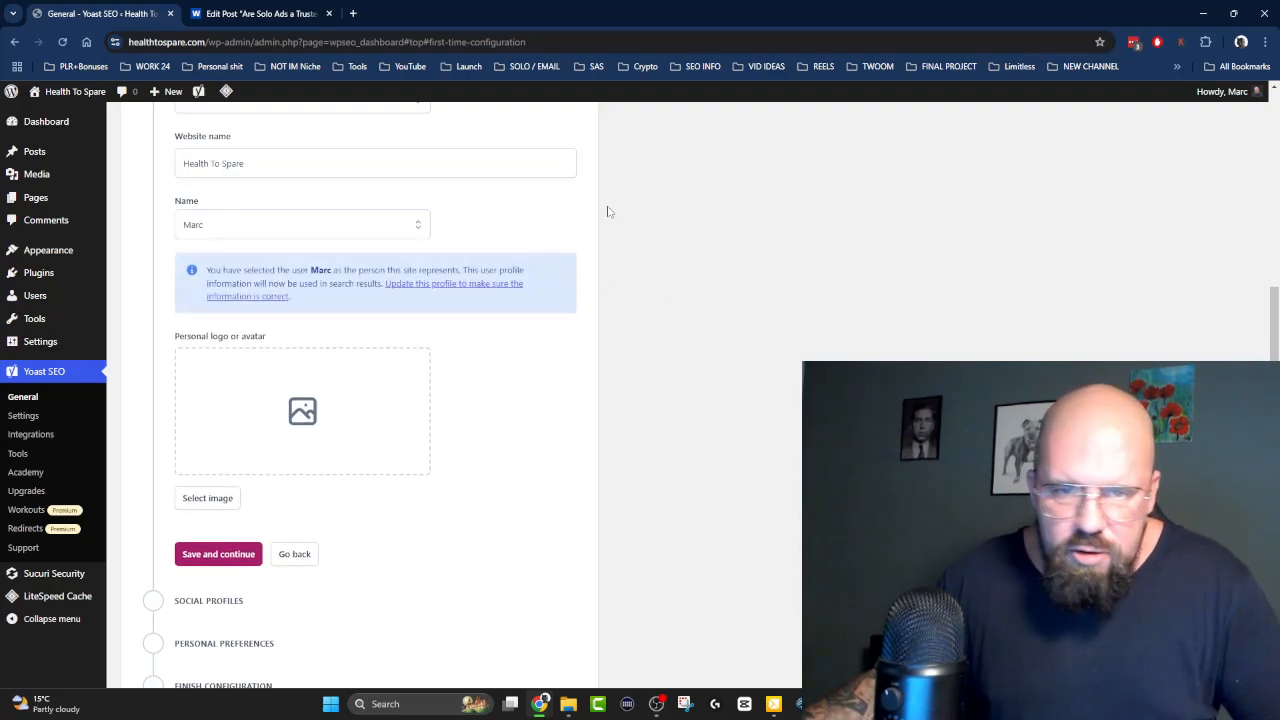
pyautogui.scroll(-2, 607, 211)
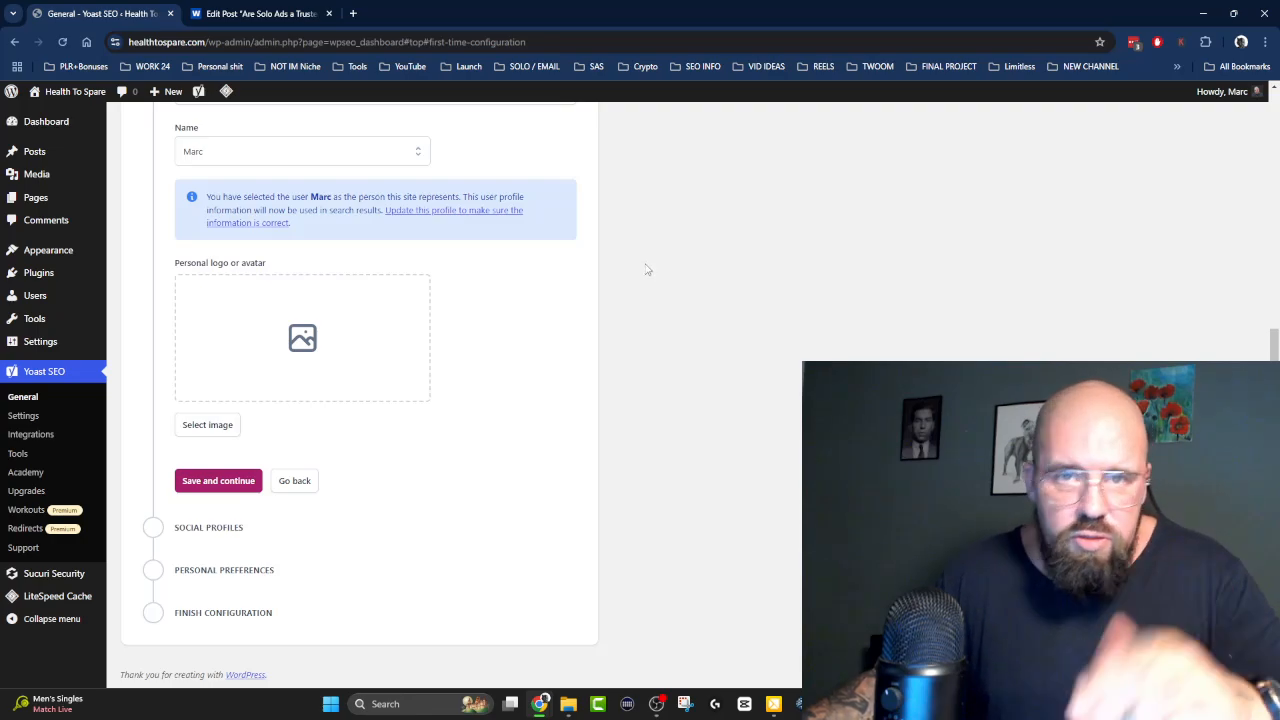
# Try to save the site representation stage without a personal logo, and leave the first-time configuration for the Yoast SEO settings.
pyautogui.click(209, 484)
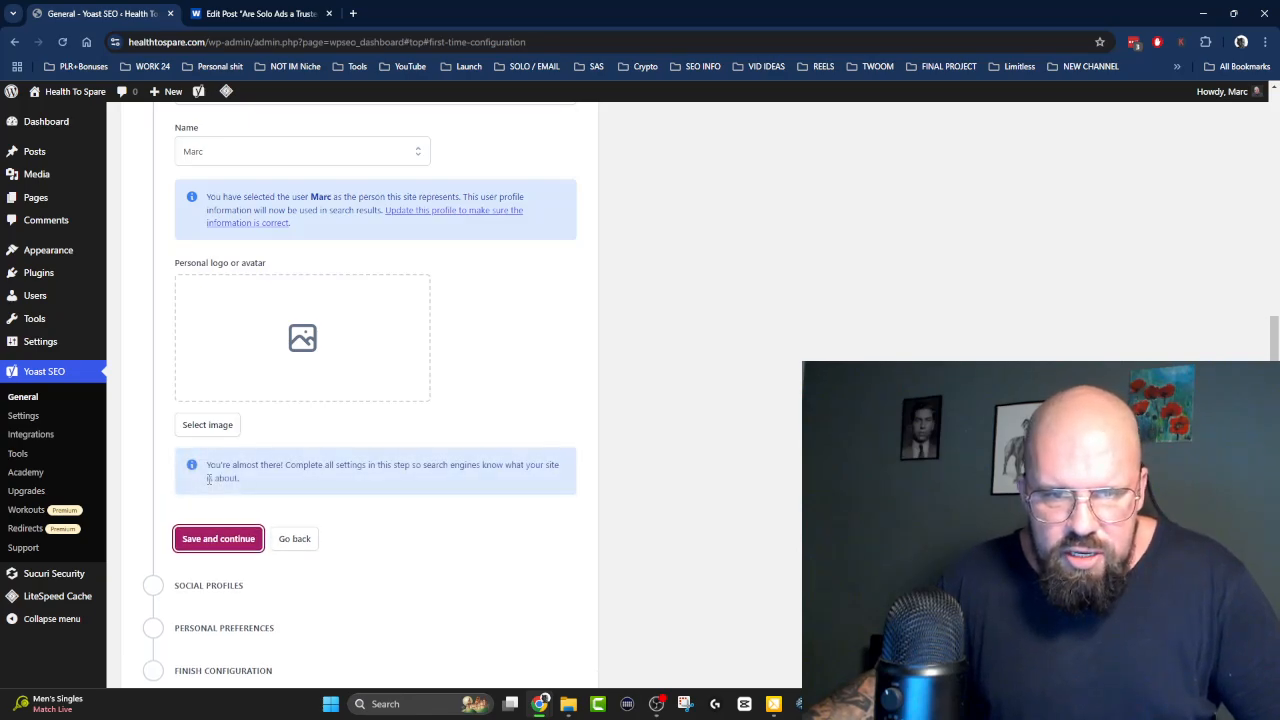
pyautogui.scroll(-1, 709, 228)
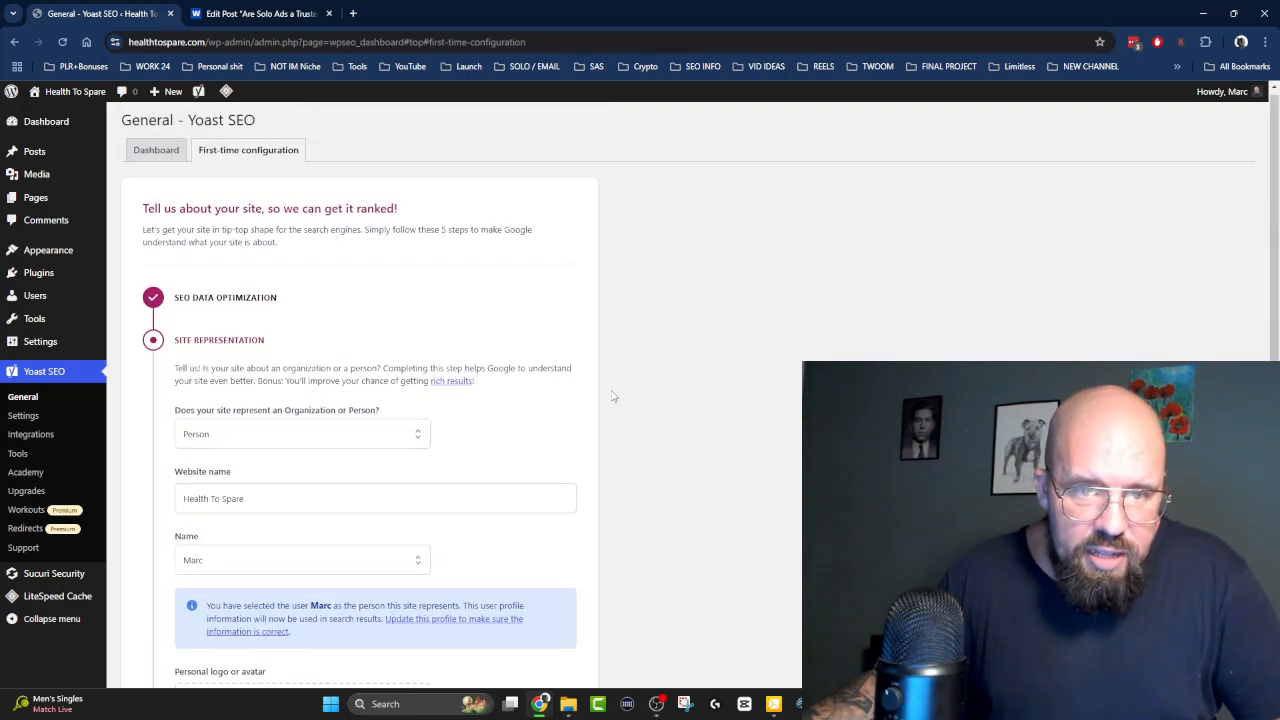
pyautogui.click(24, 424)
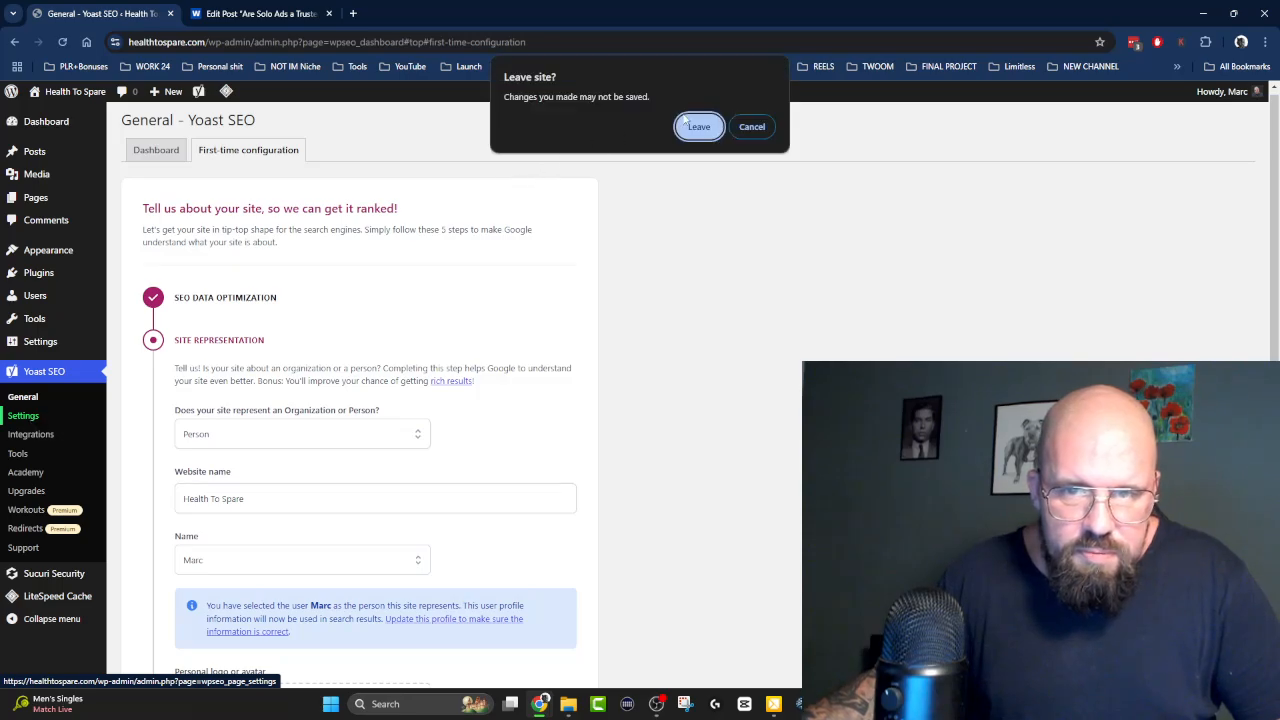
pyautogui.click(695, 126)
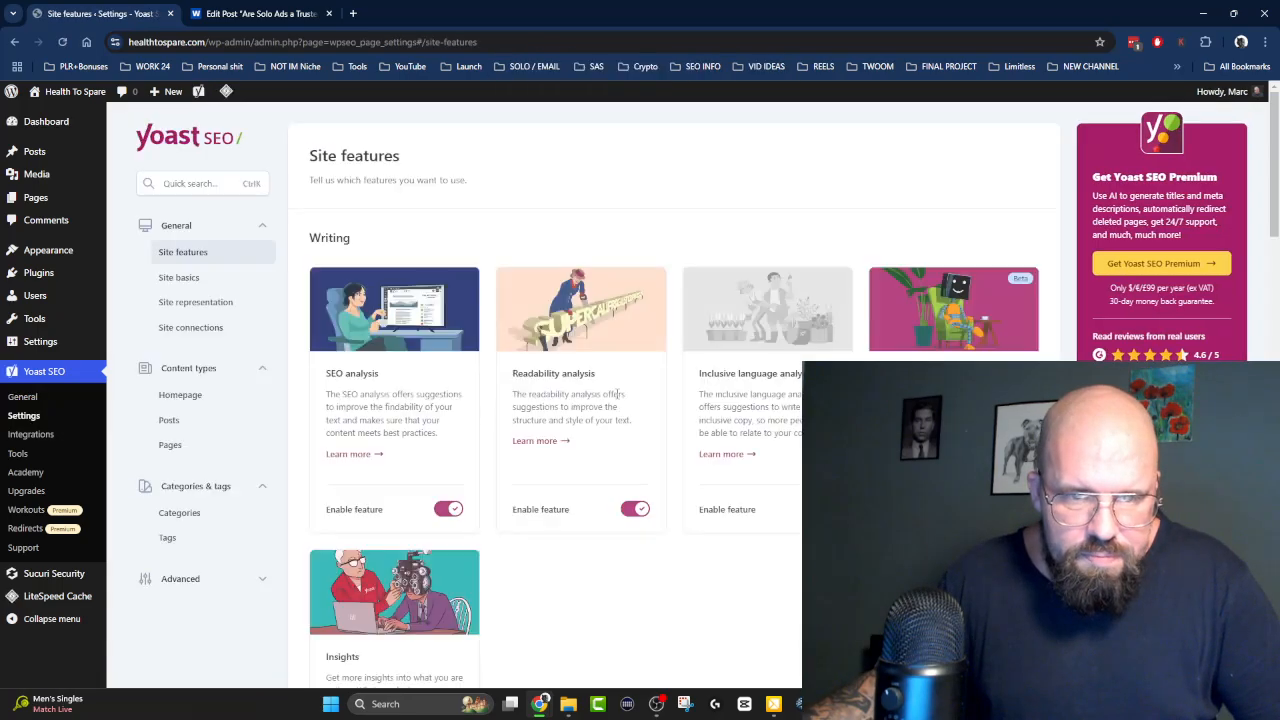
# Look over all the site features in the Yoast SEO settings, from the Writing section down to the APIs.
pyautogui.scroll(-2, 520, 160)
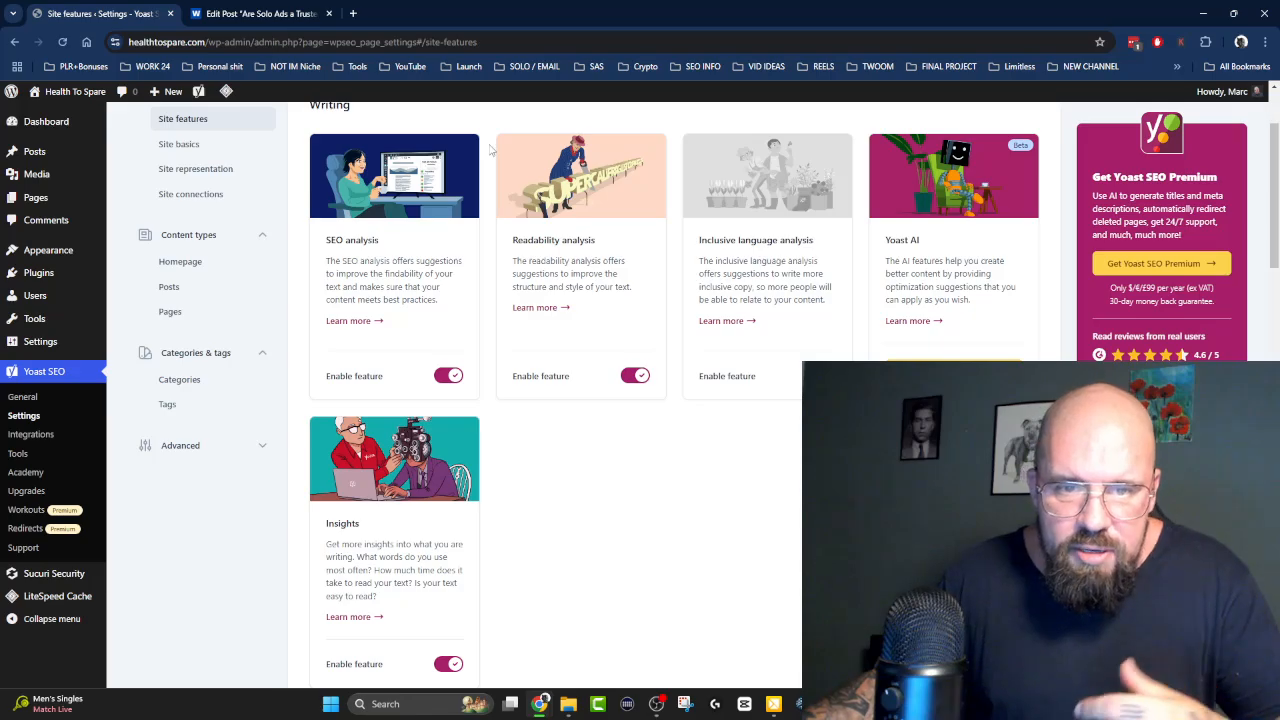
pyautogui.scroll(-4, 534, 236)
pyautogui.scroll(-13, 534, 236)
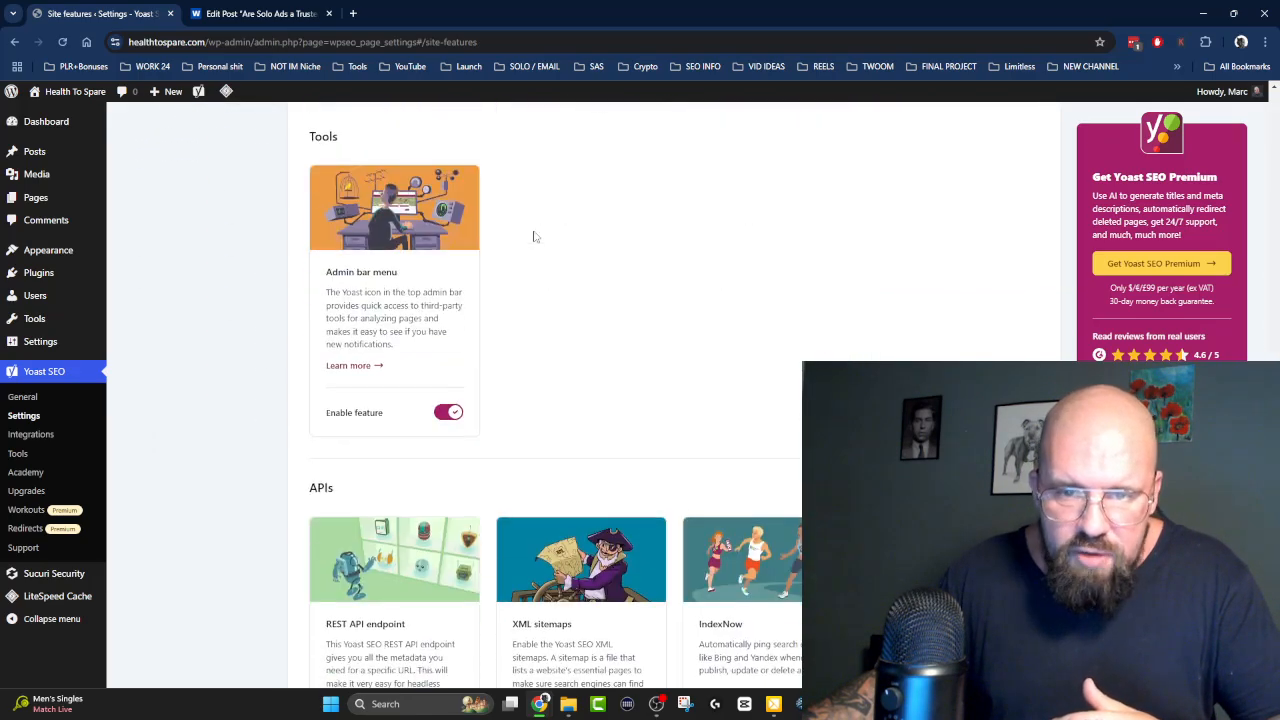
pyautogui.scroll(5, 536, 236)
pyautogui.scroll(12, 538, 236)
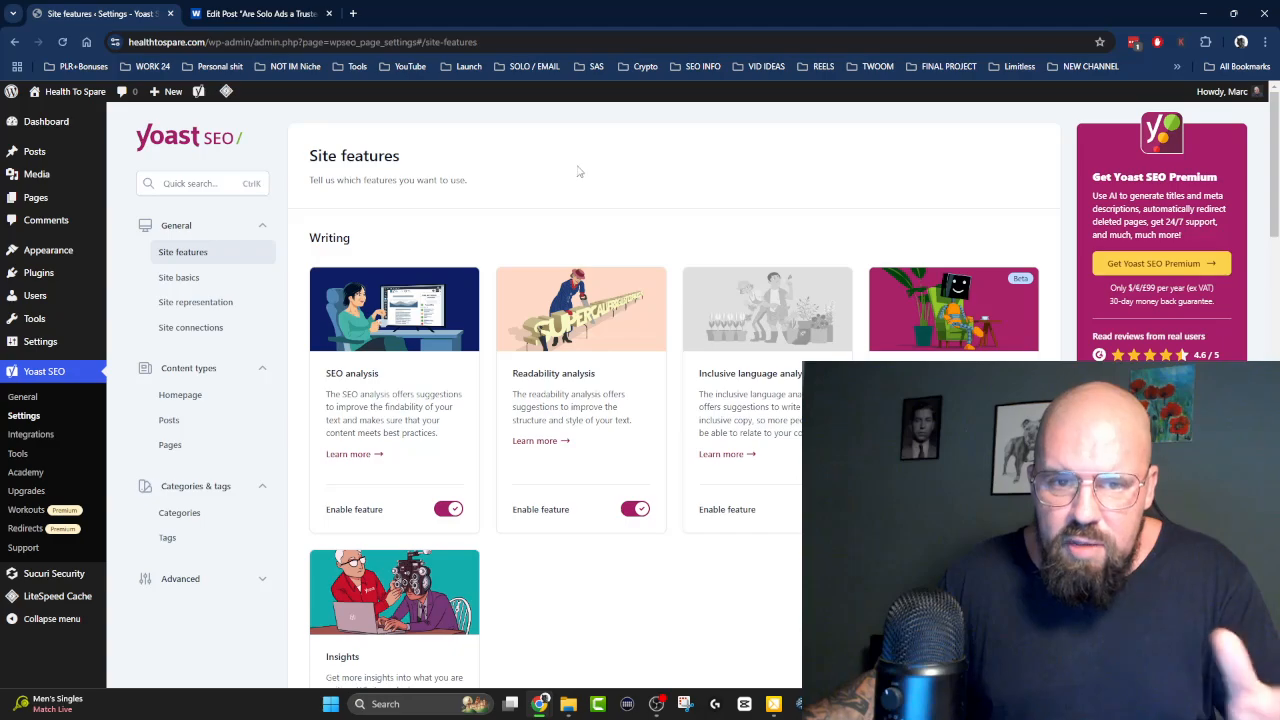
pyautogui.scroll(-15, 596, 174)
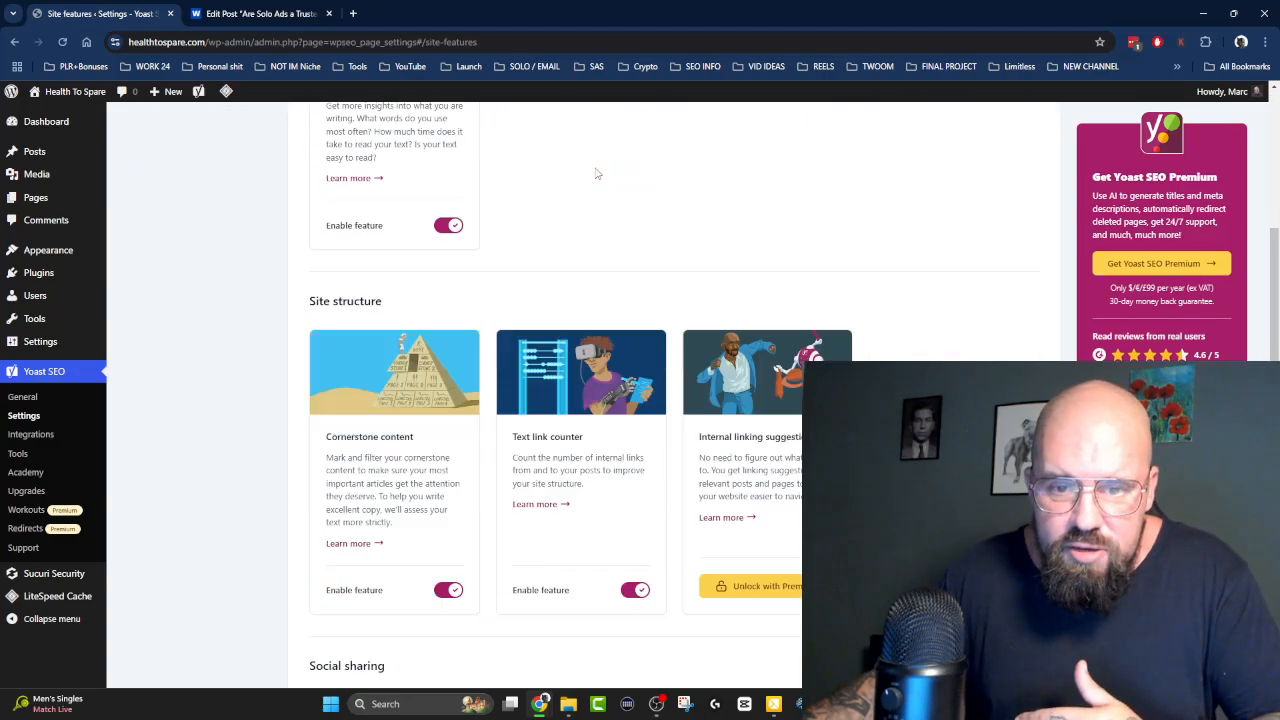
pyautogui.scroll(-1, 596, 174)
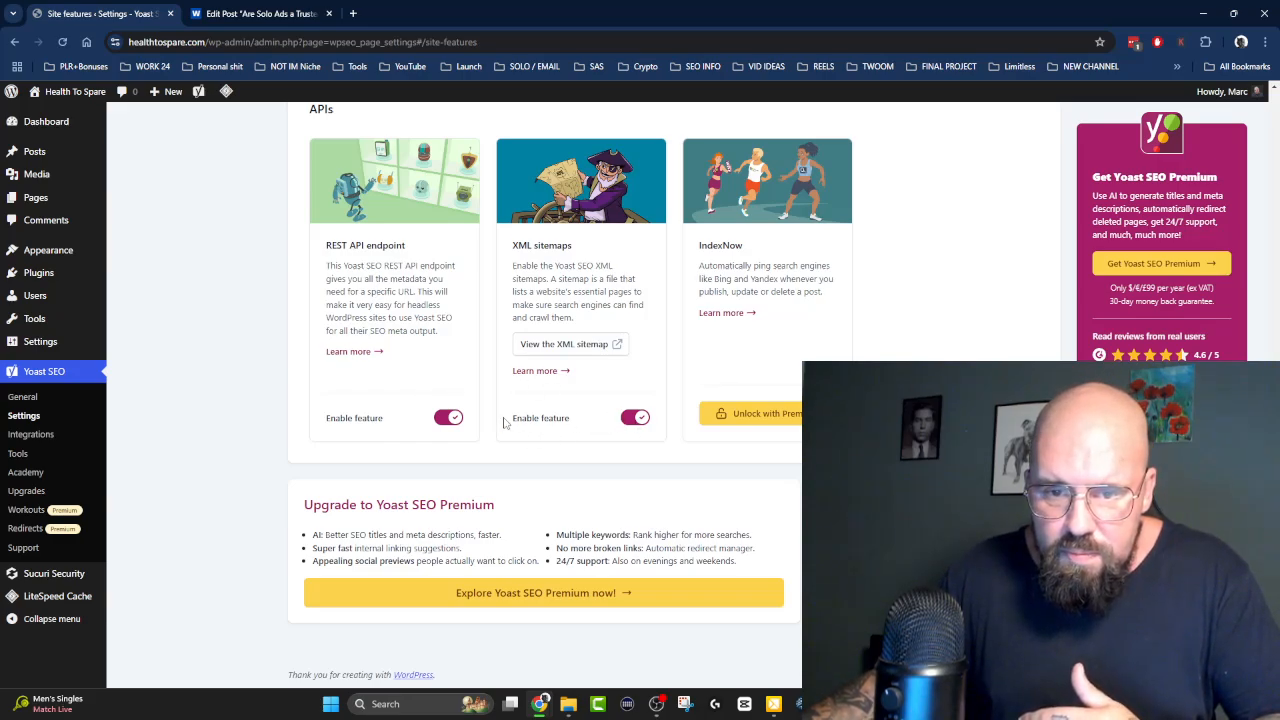
# View the site's XML sitemap, examine the post, page, category and author sitemap entries, and return to the site features.
pyautogui.moveTo(510, 252); pyautogui.dragTo(592, 254)
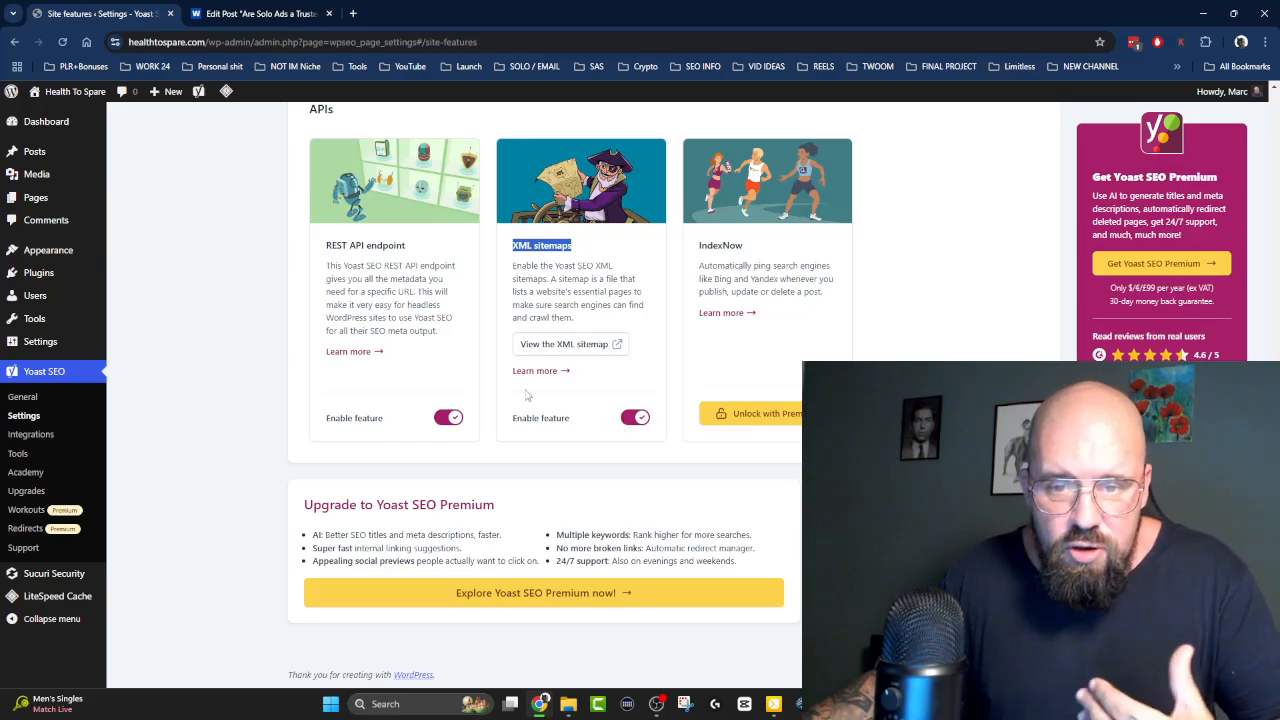
pyautogui.click(587, 350)
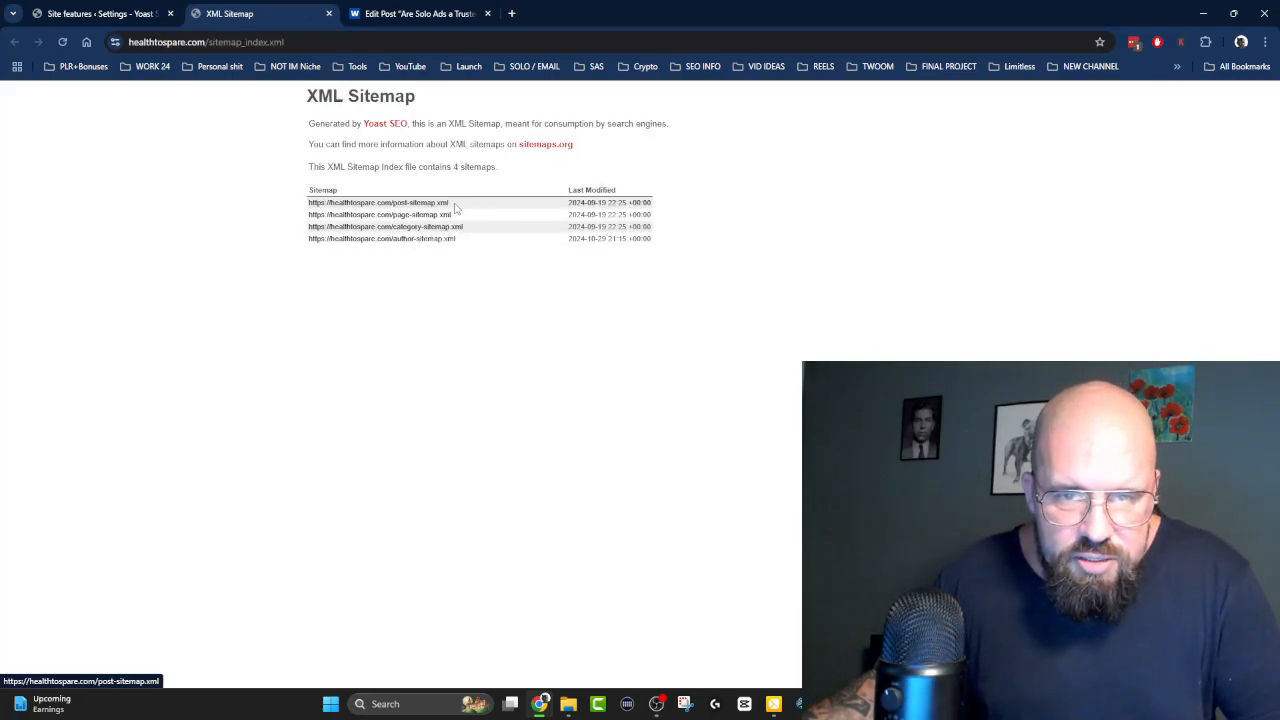
pyautogui.moveTo(452, 203); pyautogui.dragTo(397, 201)
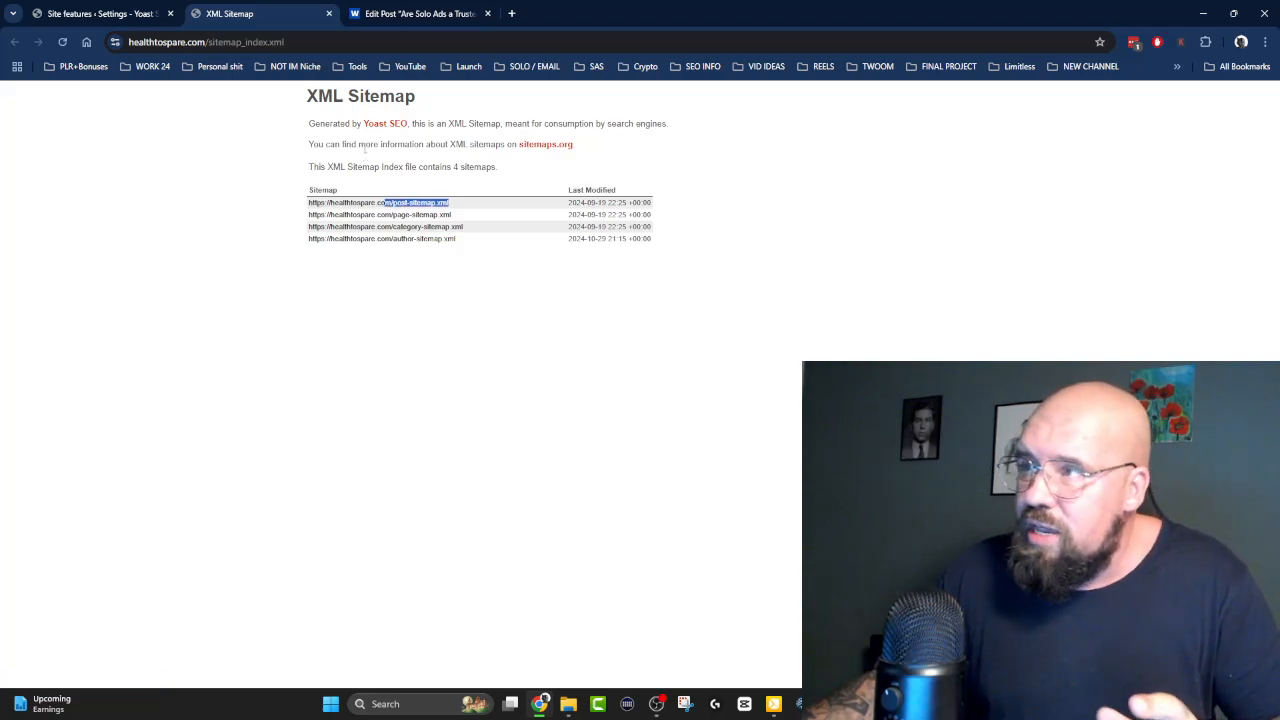
pyautogui.moveTo(451, 215); pyautogui.dragTo(381, 214)
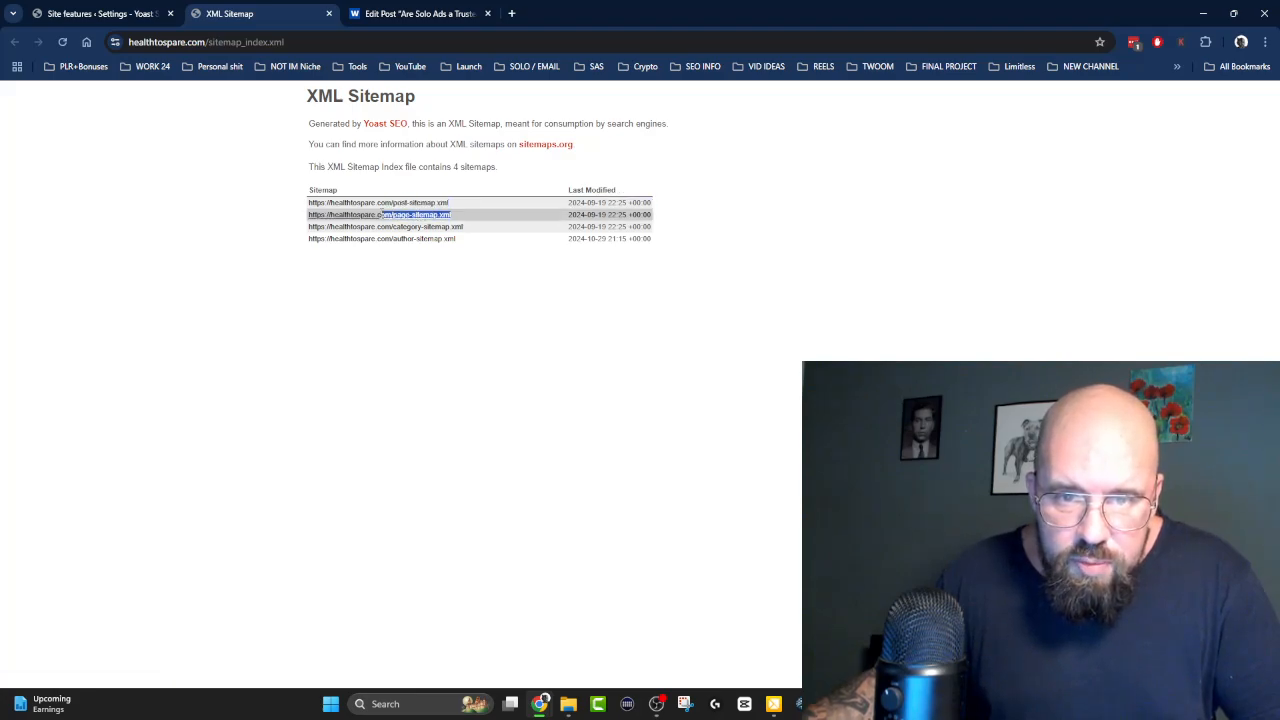
pyautogui.click(466, 230)
pyautogui.moveTo(466, 230); pyautogui.dragTo(390, 240)
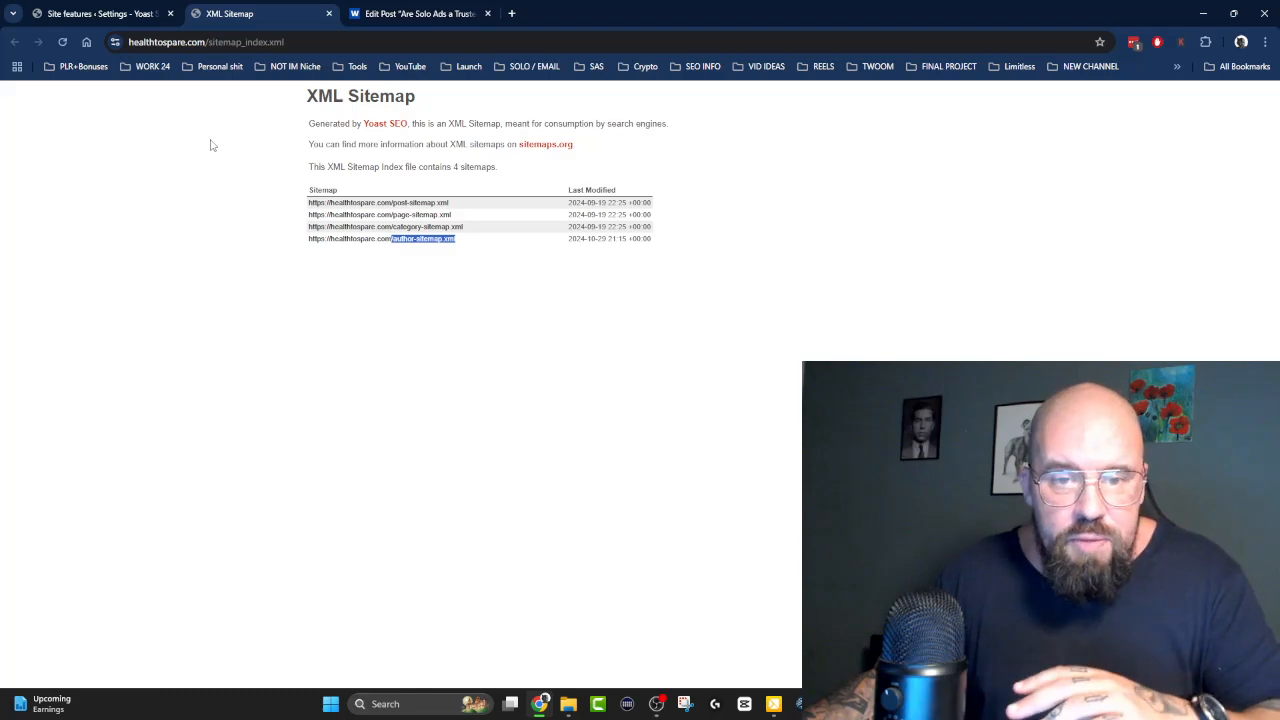
pyautogui.click(443, 309)
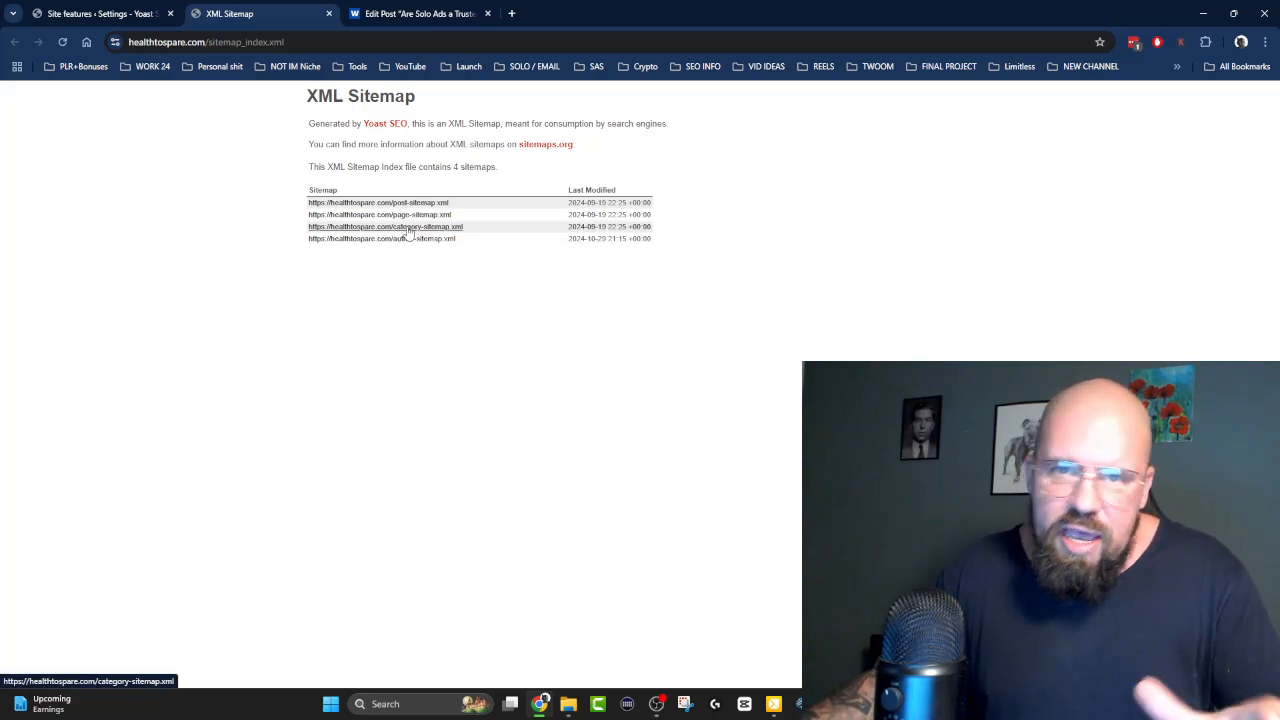
pyautogui.click(329, 14)
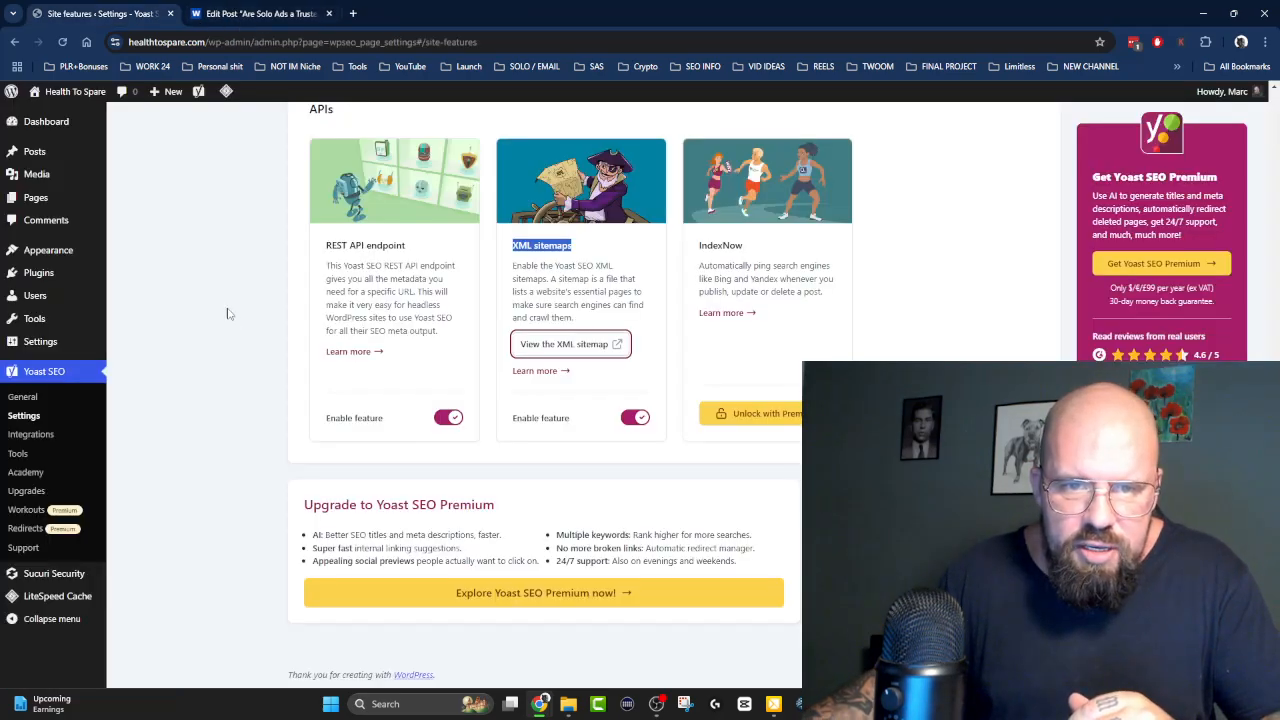
# Review the Writing features, reading the descriptions of SEO analysis and Insights.
pyautogui.scroll(15, 214, 309)
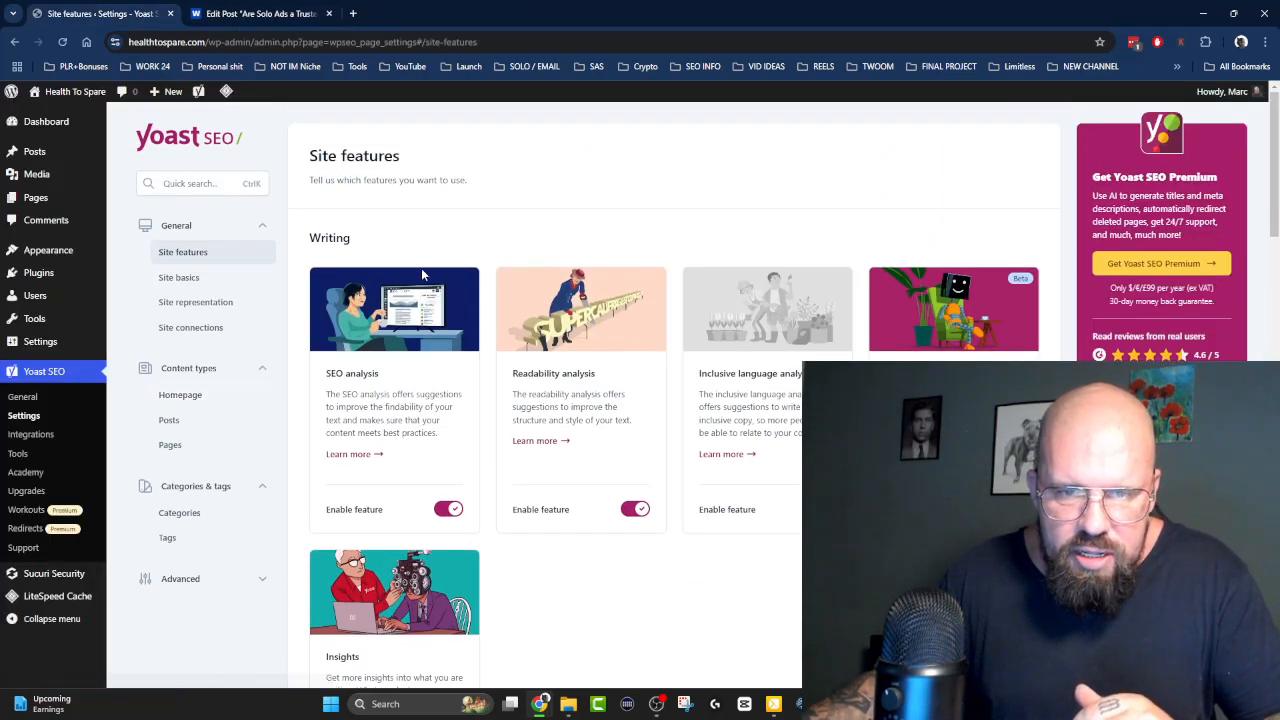
pyautogui.scroll(-2, 489, 215)
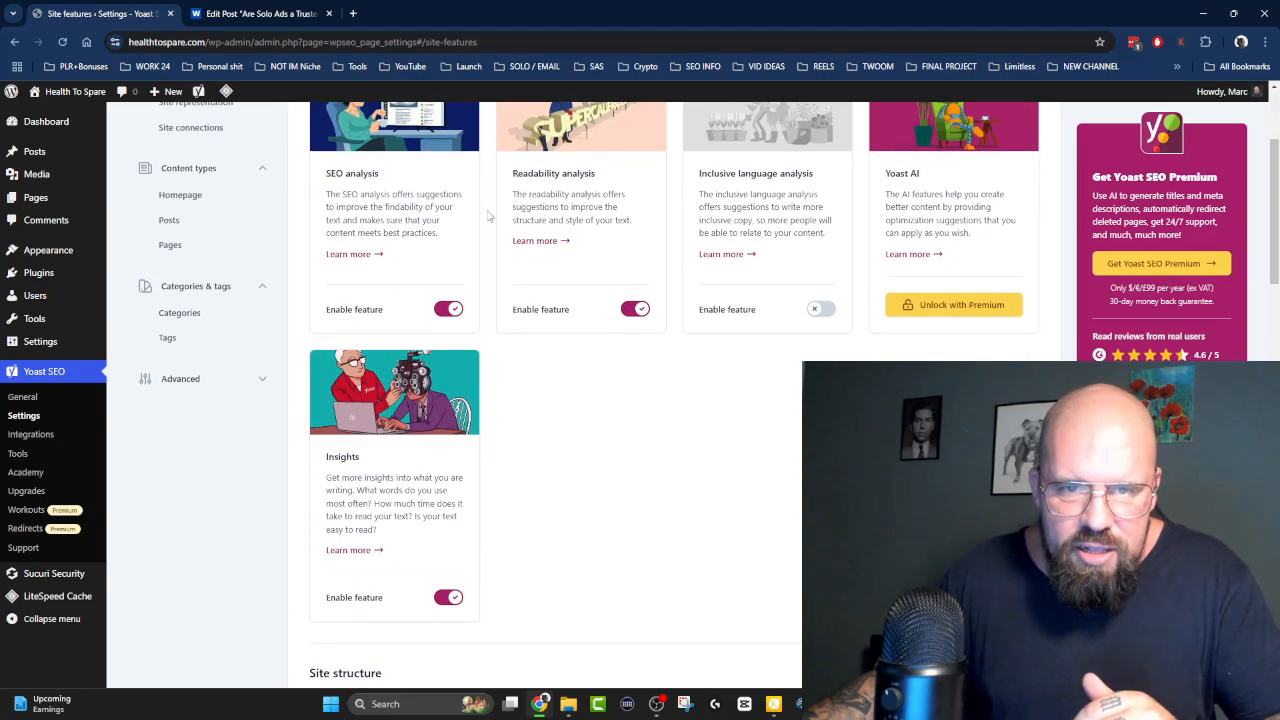
pyautogui.moveTo(357, 194); pyautogui.dragTo(441, 234)
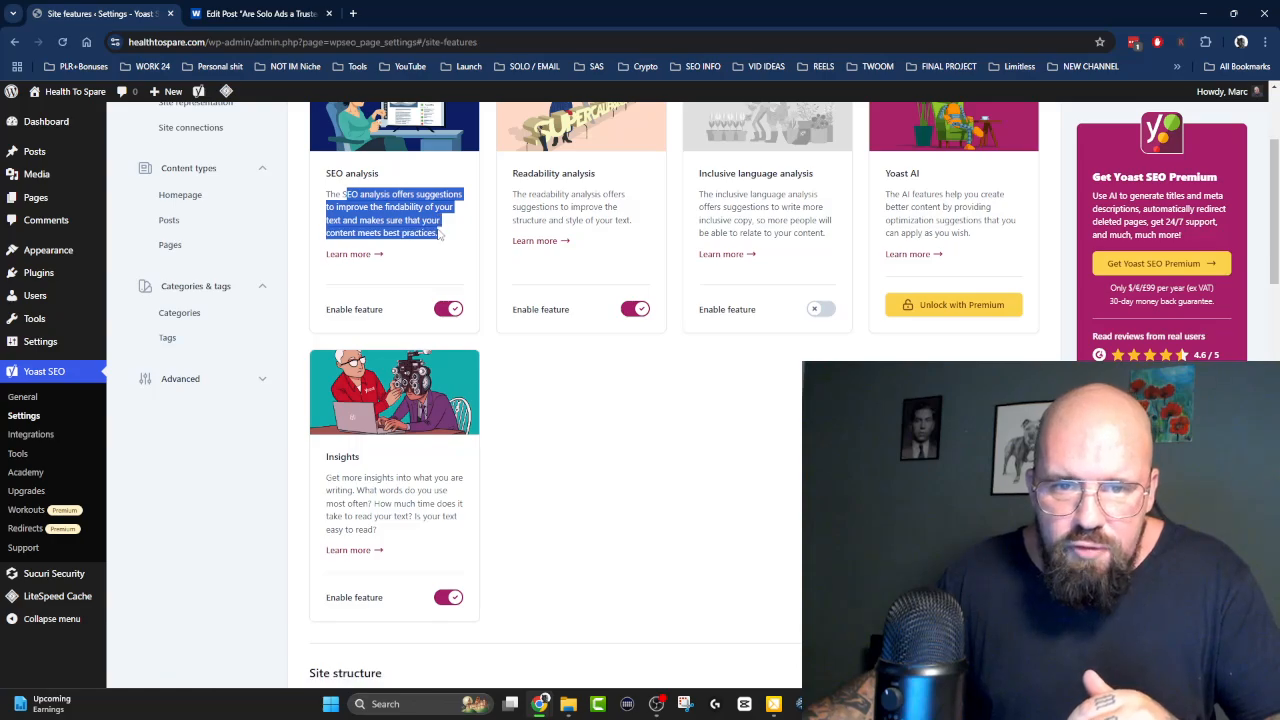
pyautogui.click(489, 221)
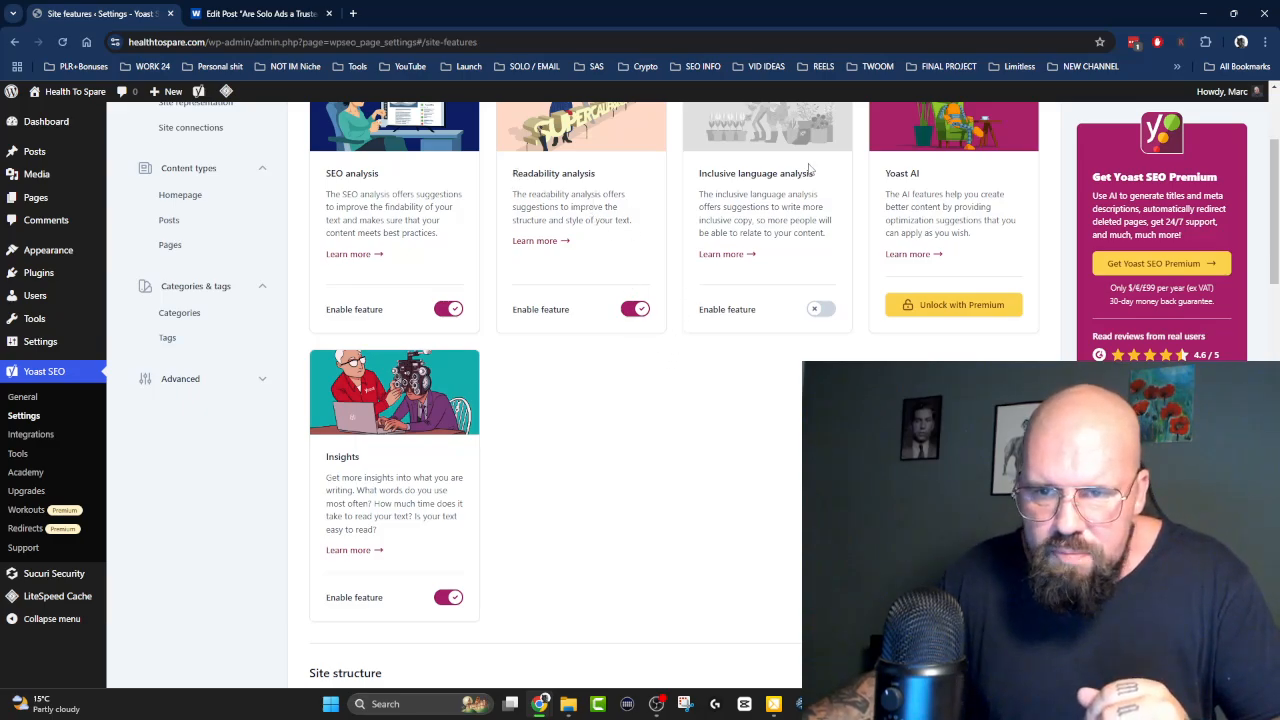
pyautogui.scroll(-3, 618, 208)
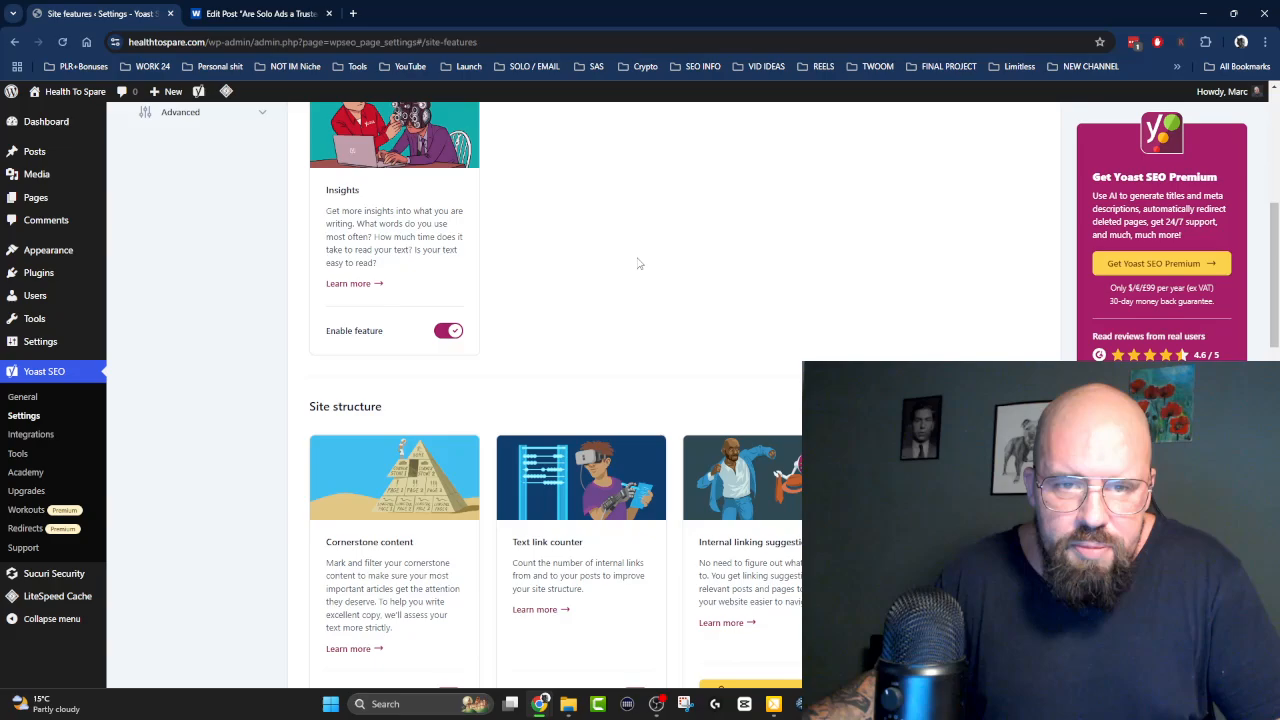
pyautogui.moveTo(327, 205); pyautogui.dragTo(431, 265)
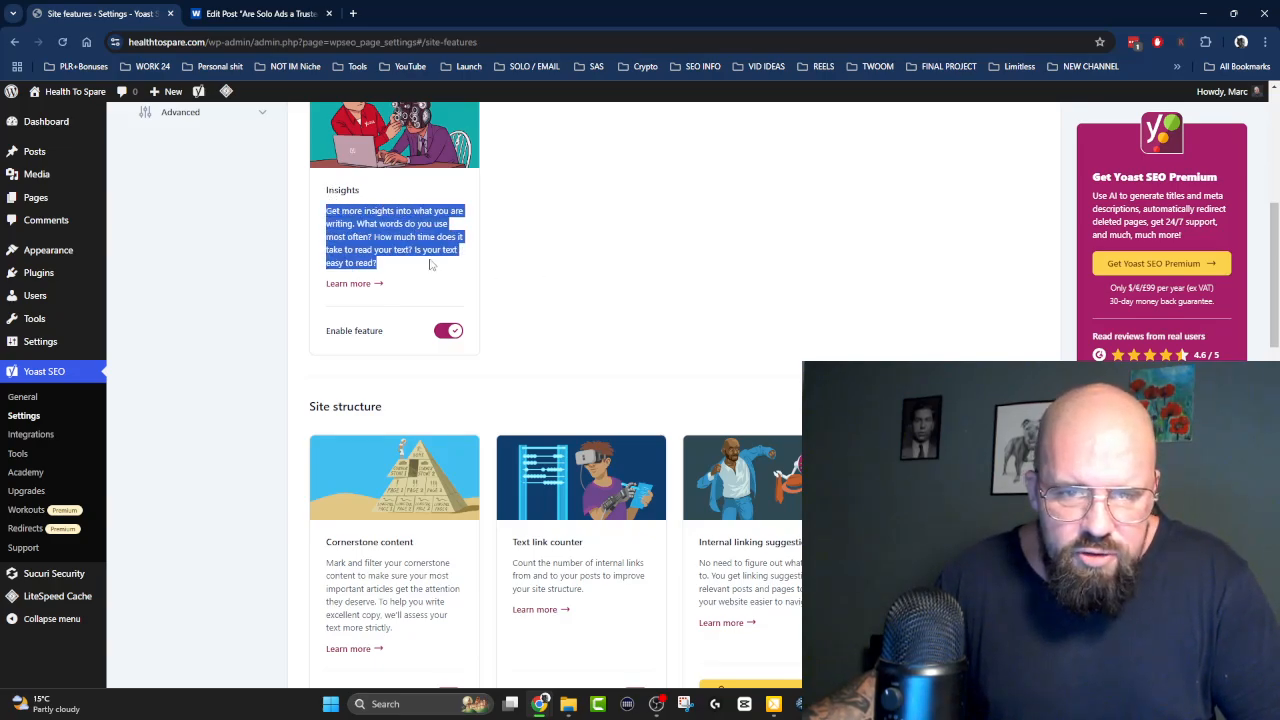
pyautogui.click(564, 226)
# Read about the Cornerstone content feature under Site structure and disable it.
pyautogui.scroll(-3, 528, 191)
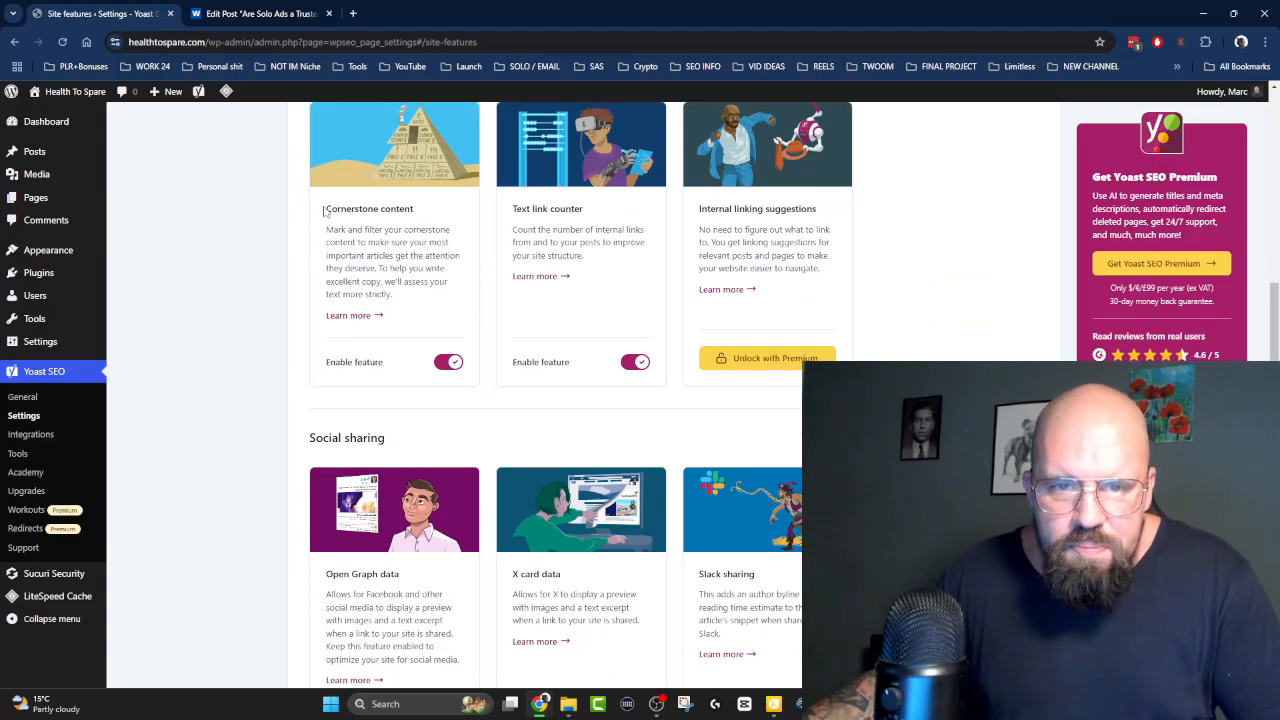
pyautogui.moveTo(326, 209); pyautogui.dragTo(440, 222)
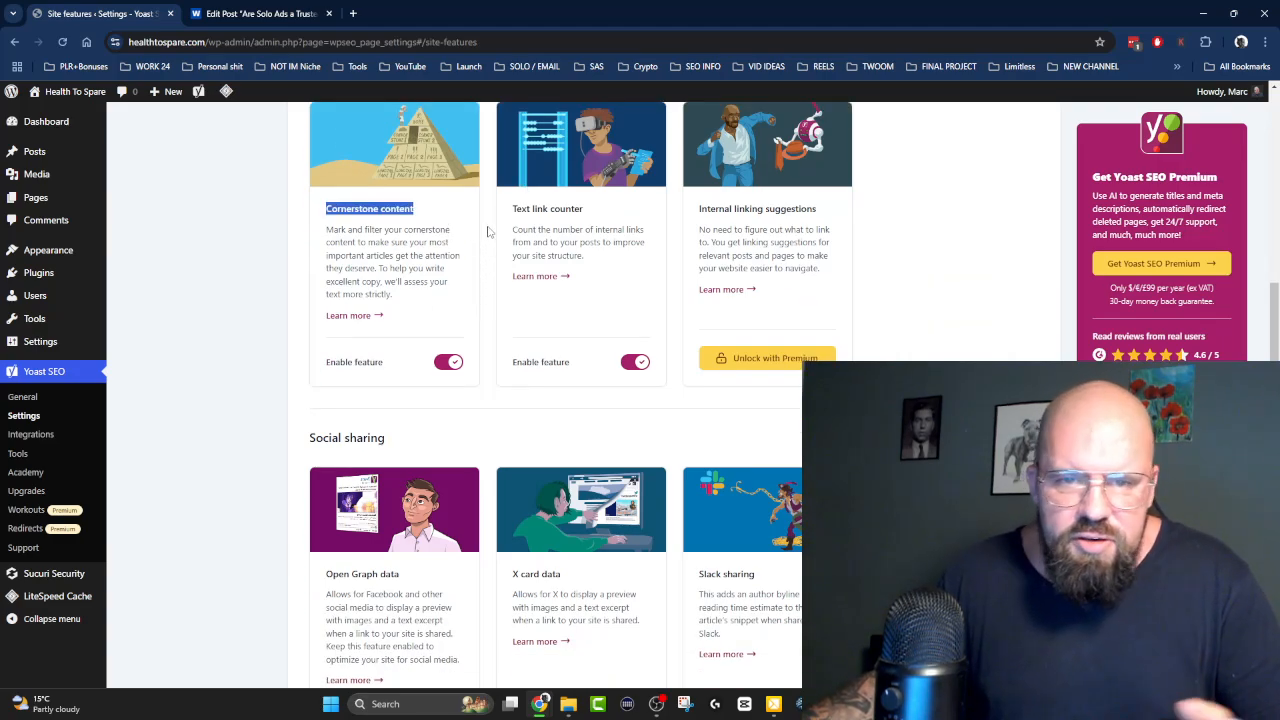
pyautogui.click(486, 229)
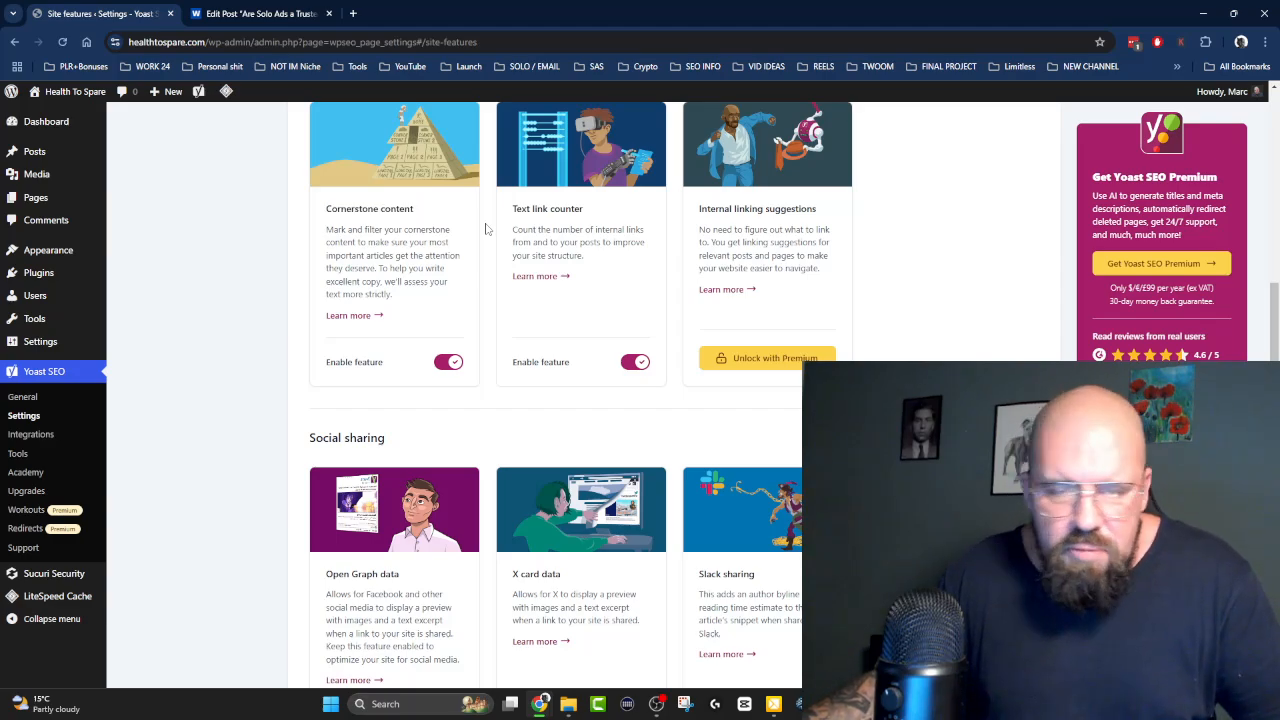
pyautogui.click(441, 363)
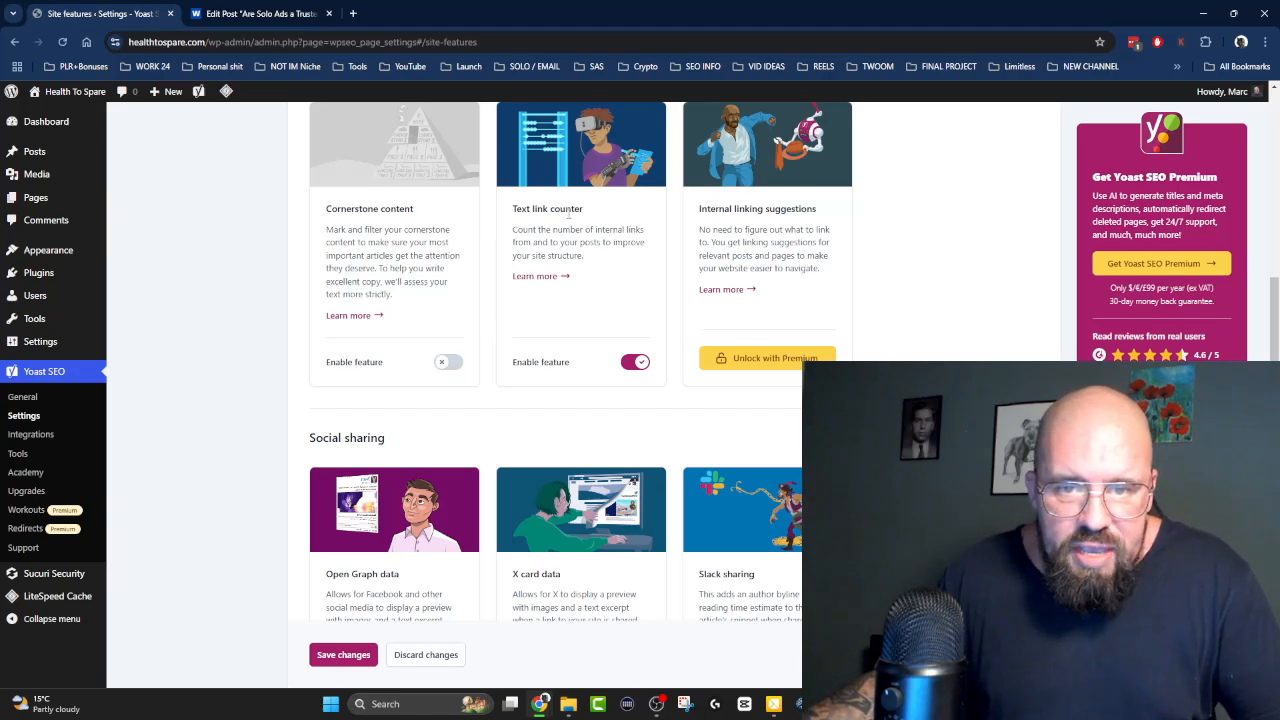
# Review the Text link counter and the social sharing features, reading the X card data and Slack sharing descriptions.
pyautogui.moveTo(527, 228); pyautogui.dragTo(638, 262)
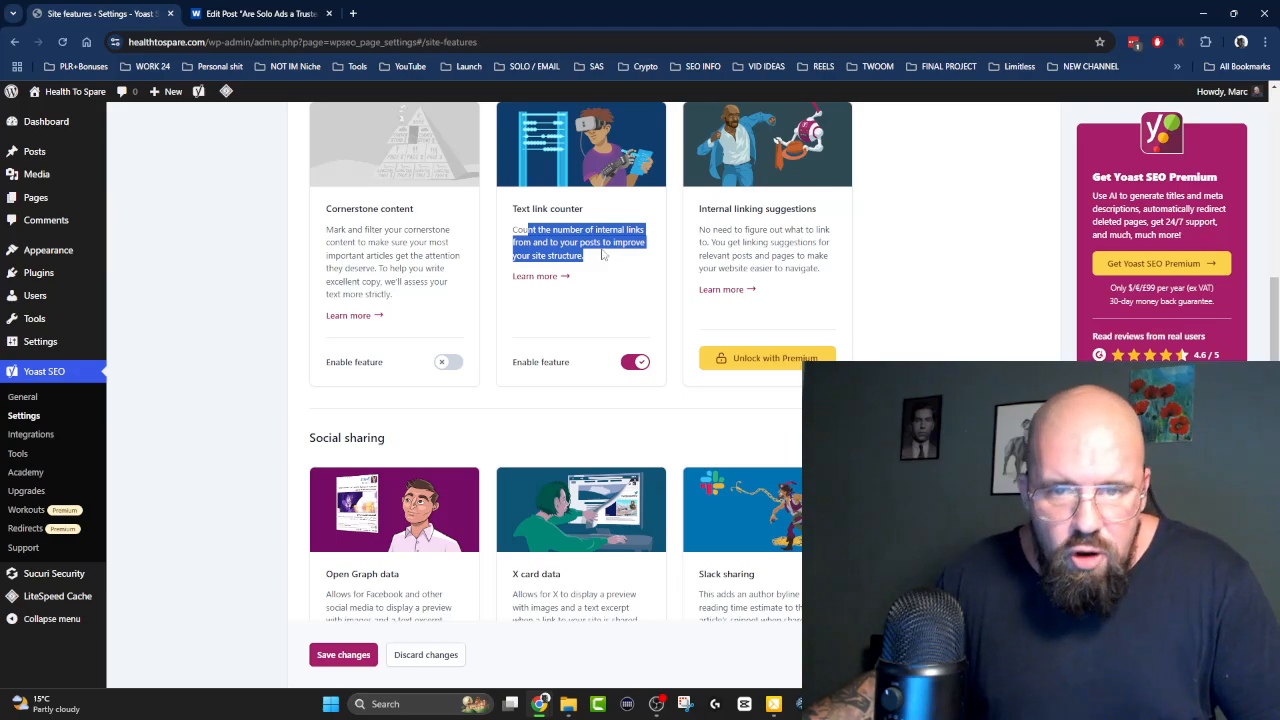
pyautogui.click(672, 278)
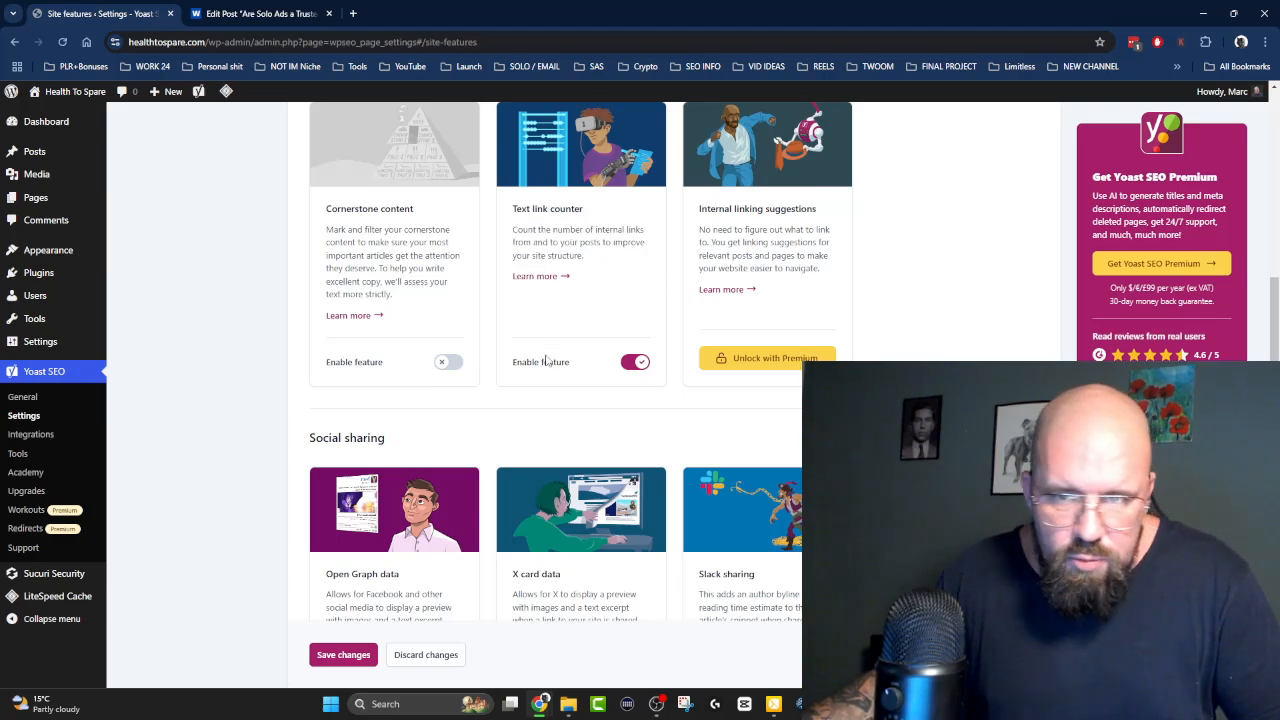
pyautogui.scroll(-3, 914, 223)
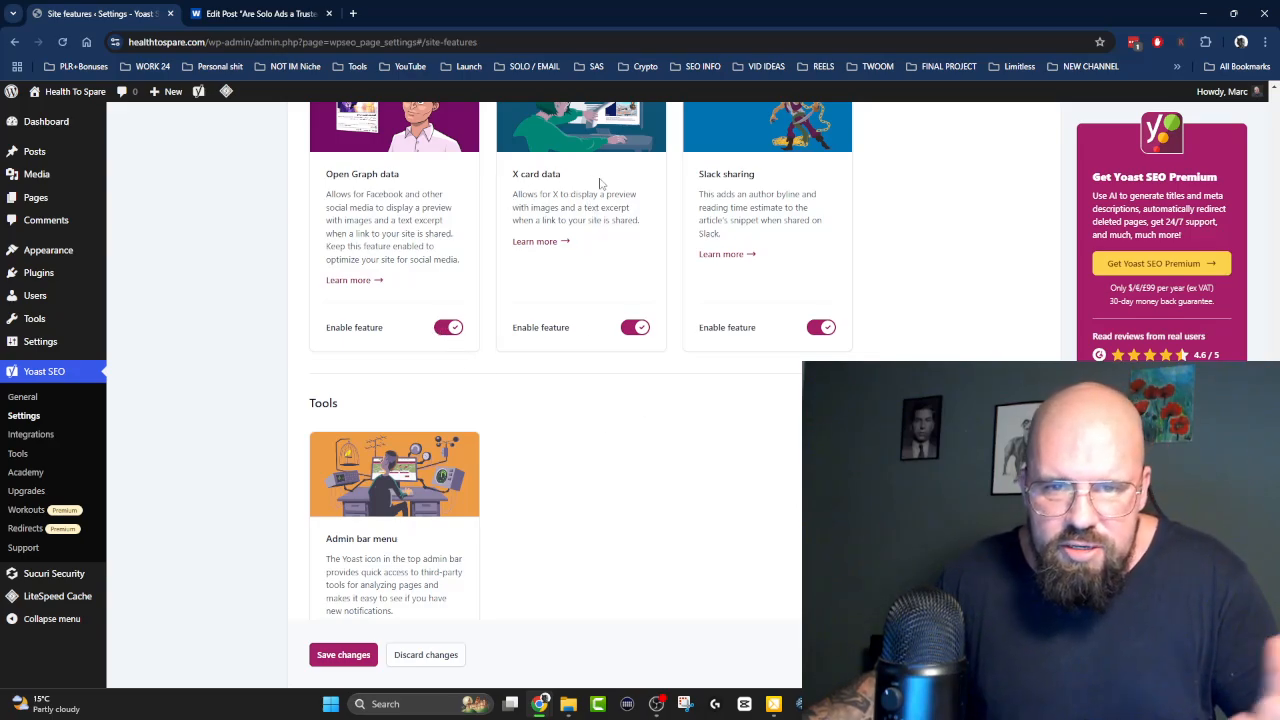
pyautogui.moveTo(540, 194); pyautogui.dragTo(644, 236)
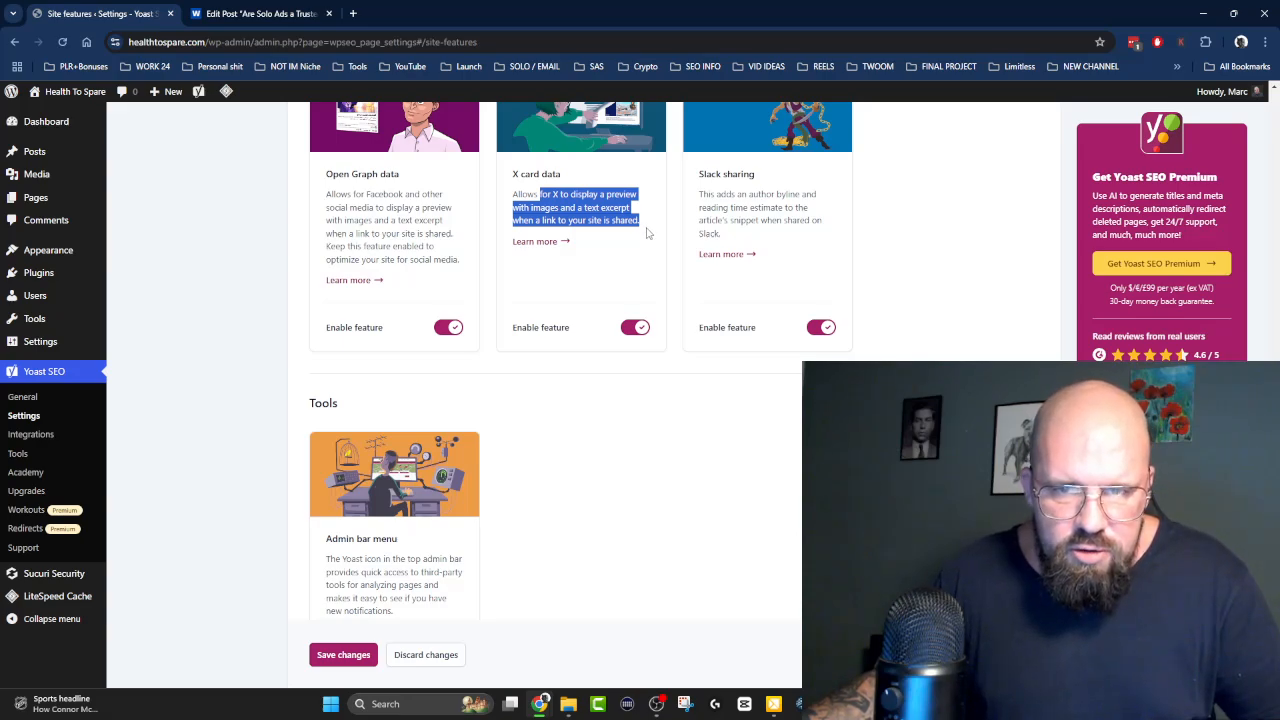
pyautogui.click(620, 427)
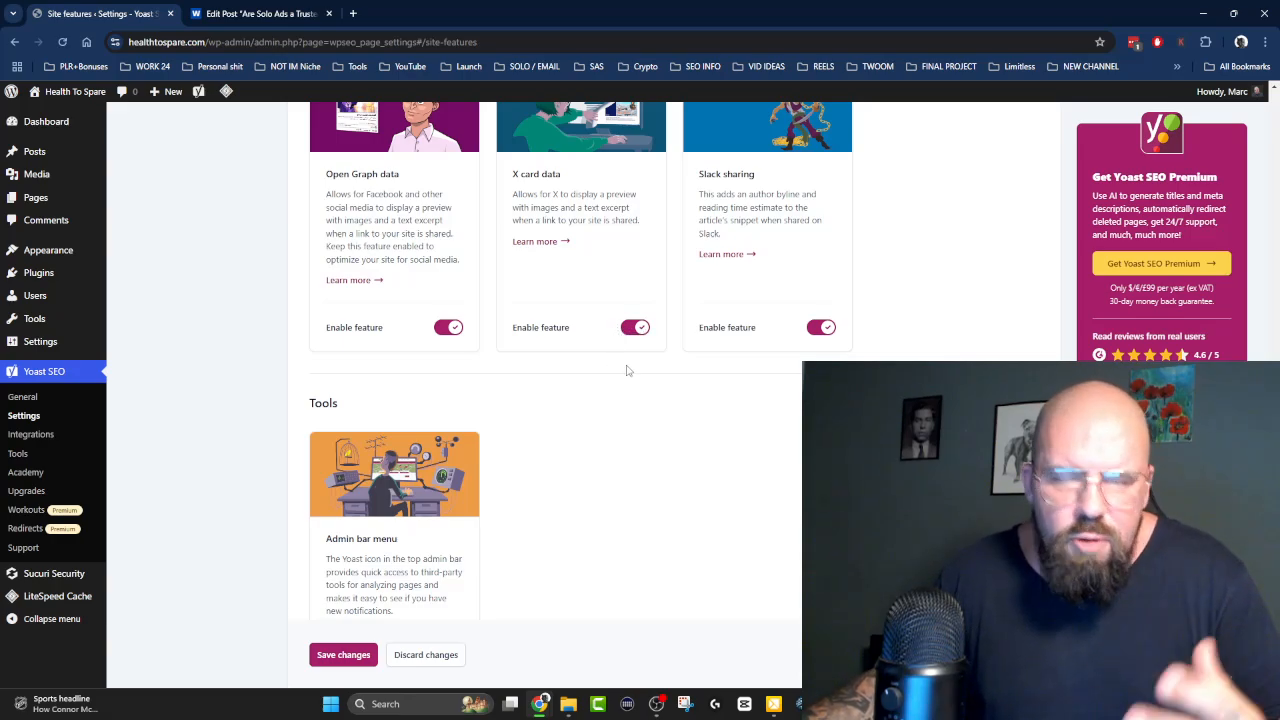
pyautogui.scroll(-1, 586, 357)
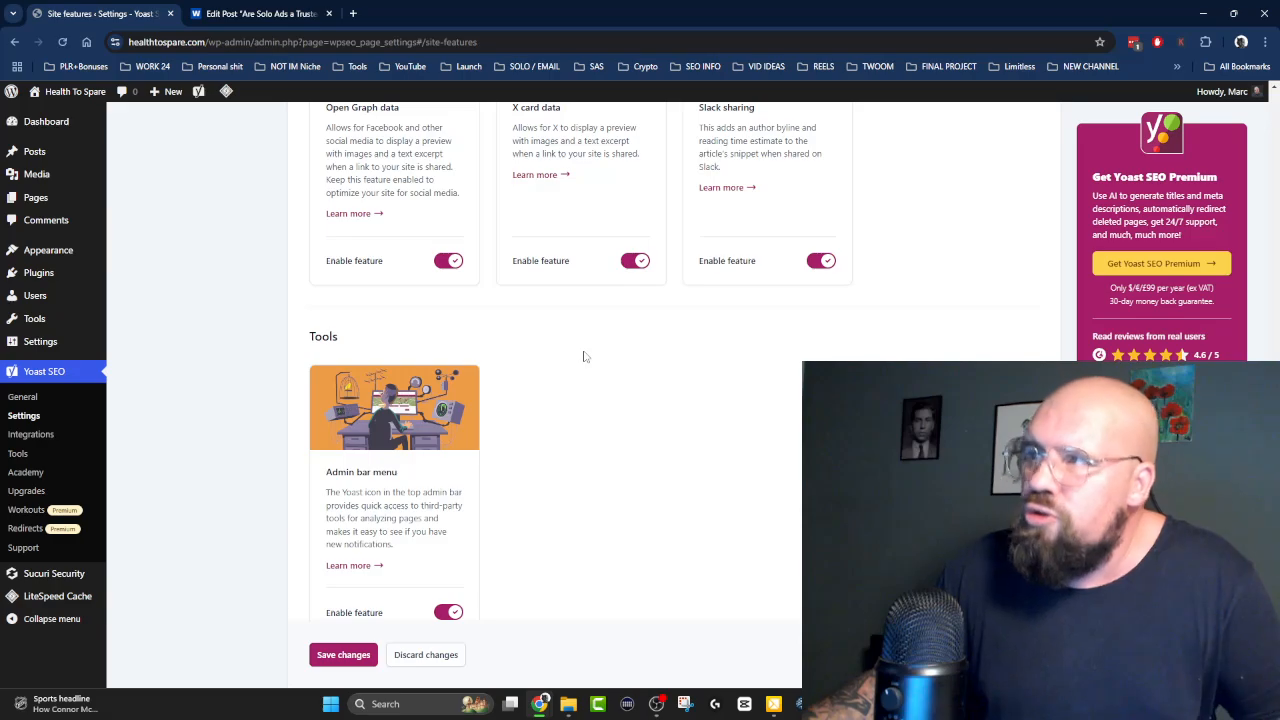
pyautogui.scroll(2, 586, 357)
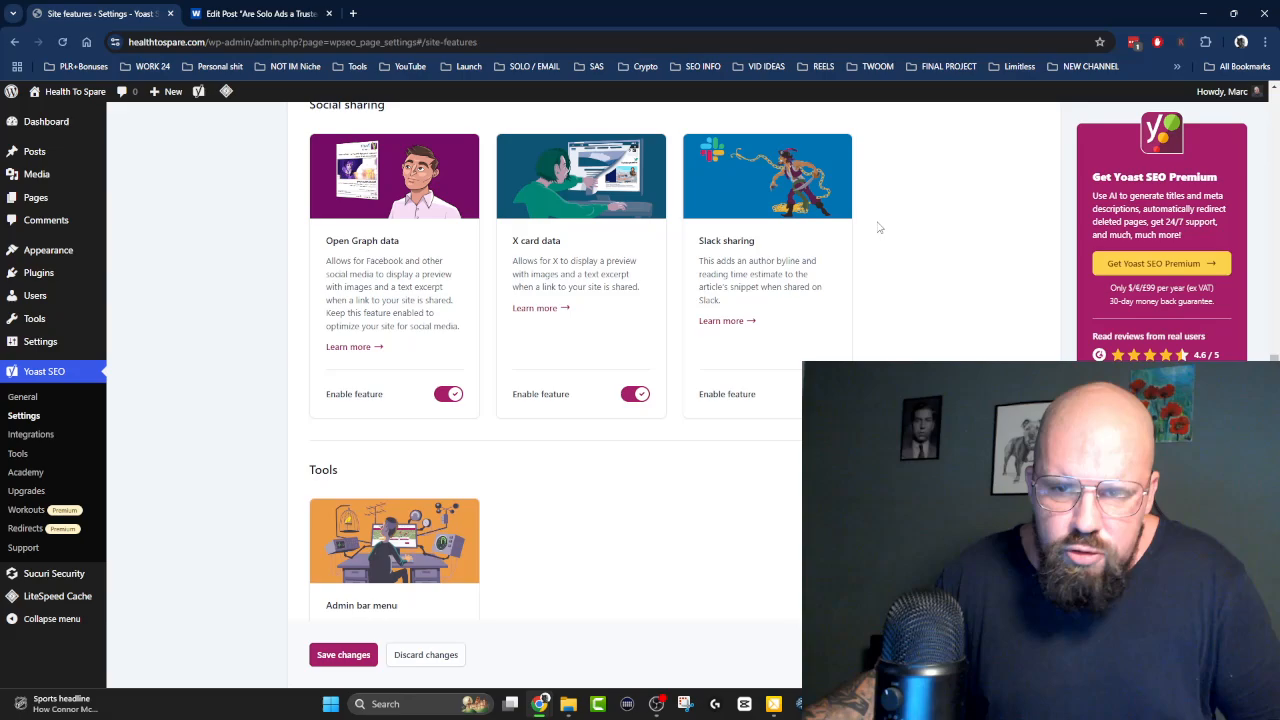
pyautogui.scroll(-2, 877, 220)
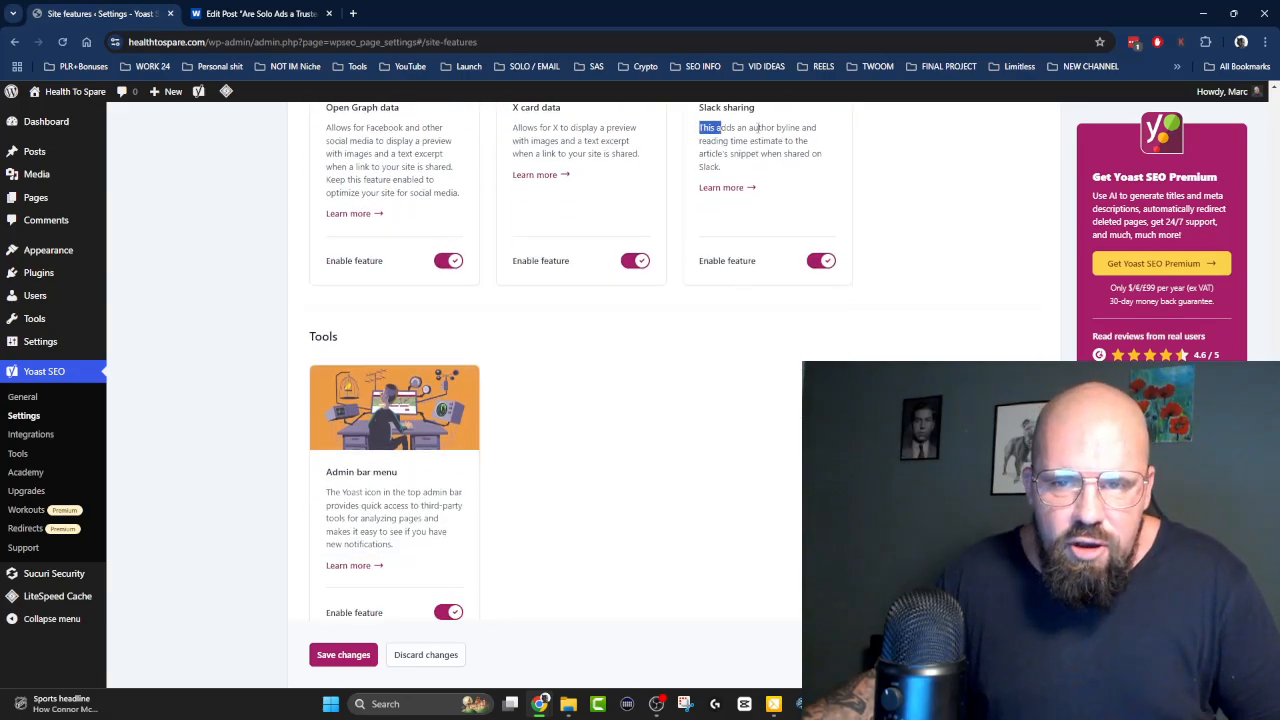
pyautogui.moveTo(757, 128); pyautogui.dragTo(818, 181)
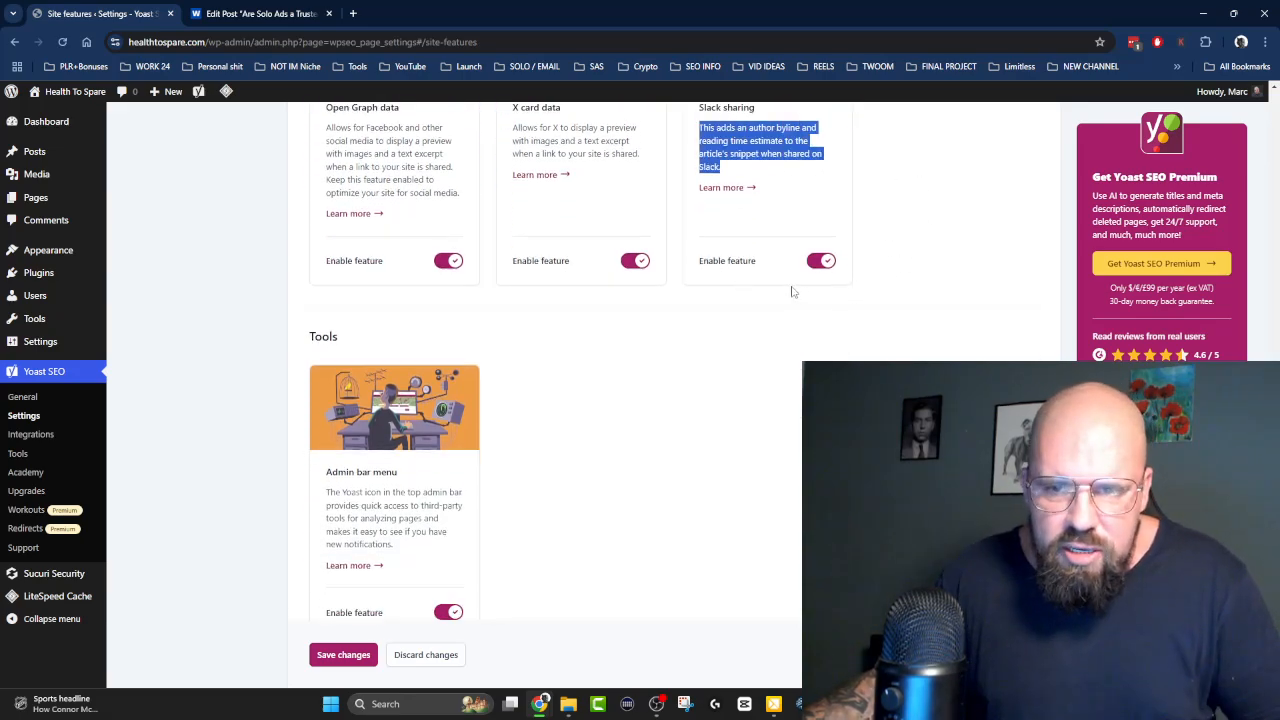
# Disable the Slack sharing feature under Social sharing and reread its description.
pyautogui.click(813, 262)
pyautogui.scroll(2, 575, 365)
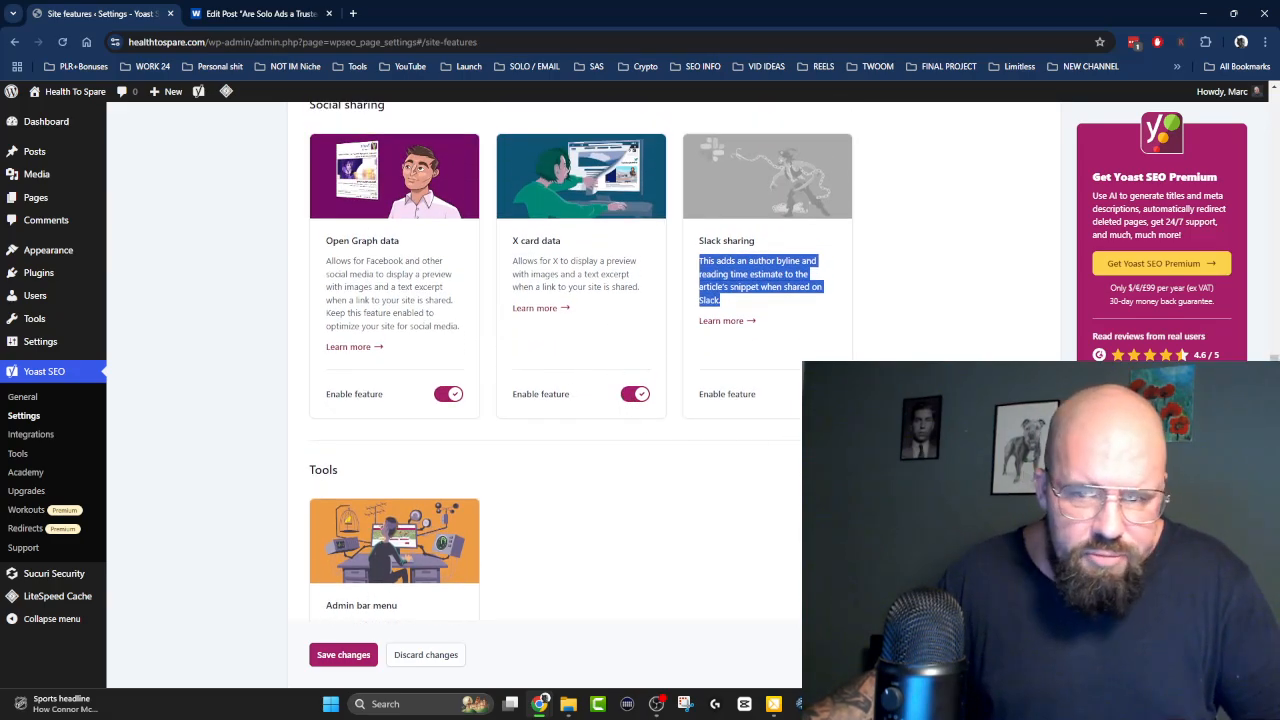
pyautogui.click(875, 290)
pyautogui.scroll(-4, 787, 262)
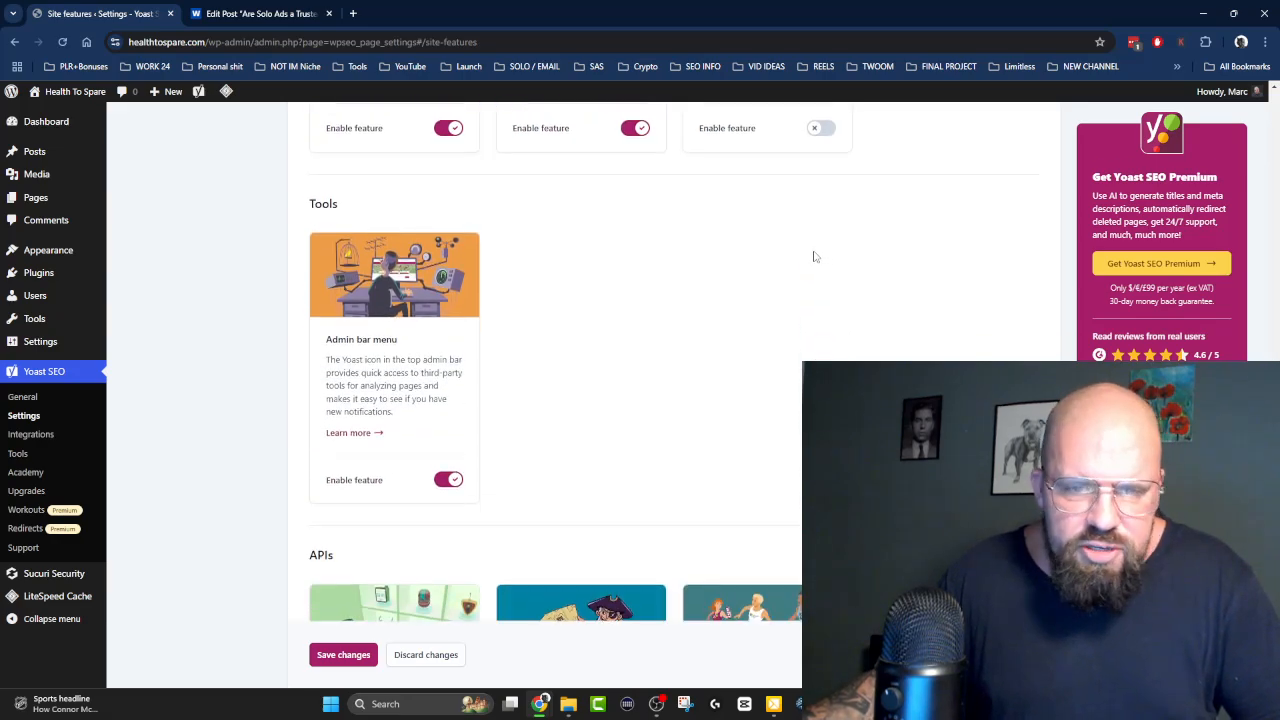
pyautogui.scroll(5, 800, 258)
pyautogui.scroll(-3, 753, 274)
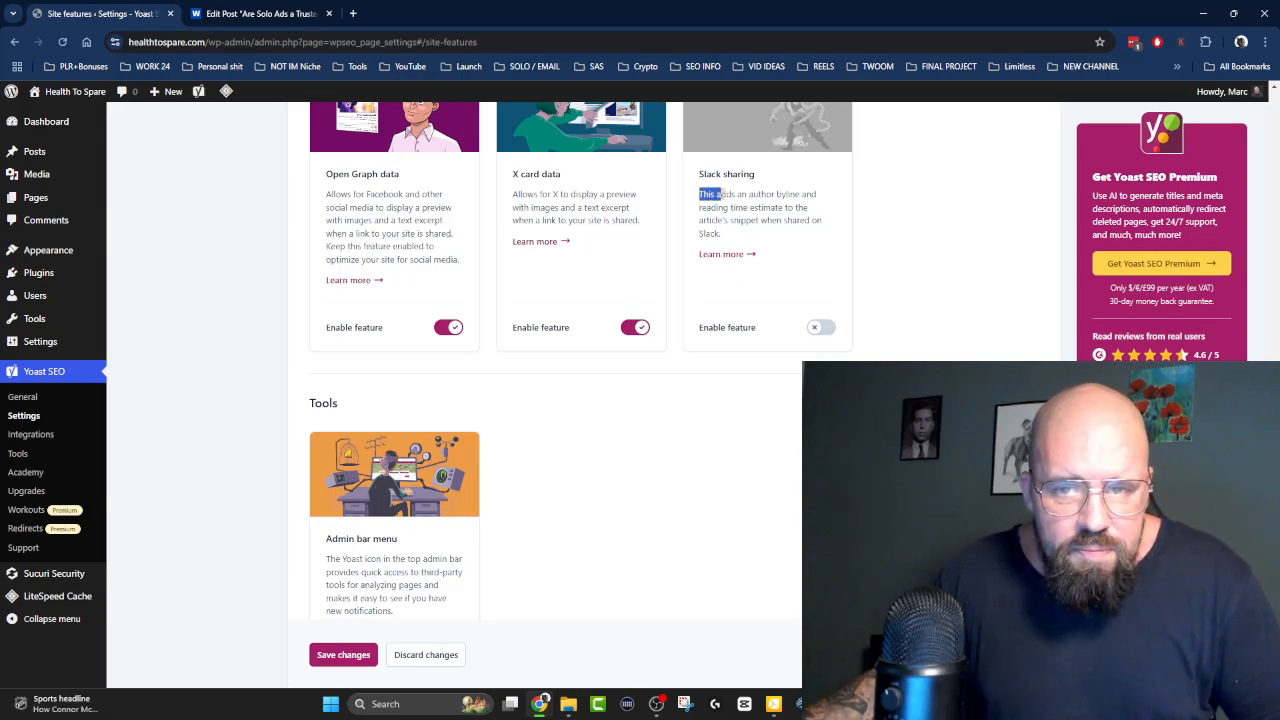
pyautogui.moveTo(720, 195); pyautogui.dragTo(824, 227)
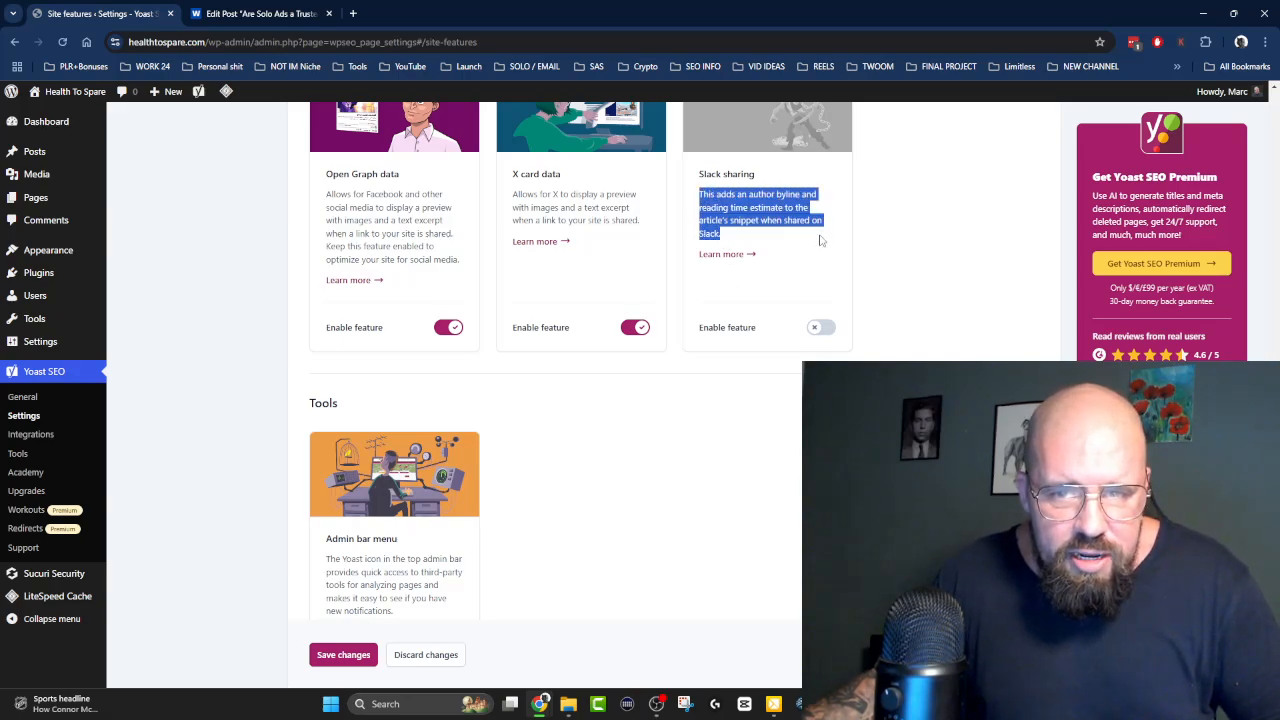
pyautogui.click(868, 196)
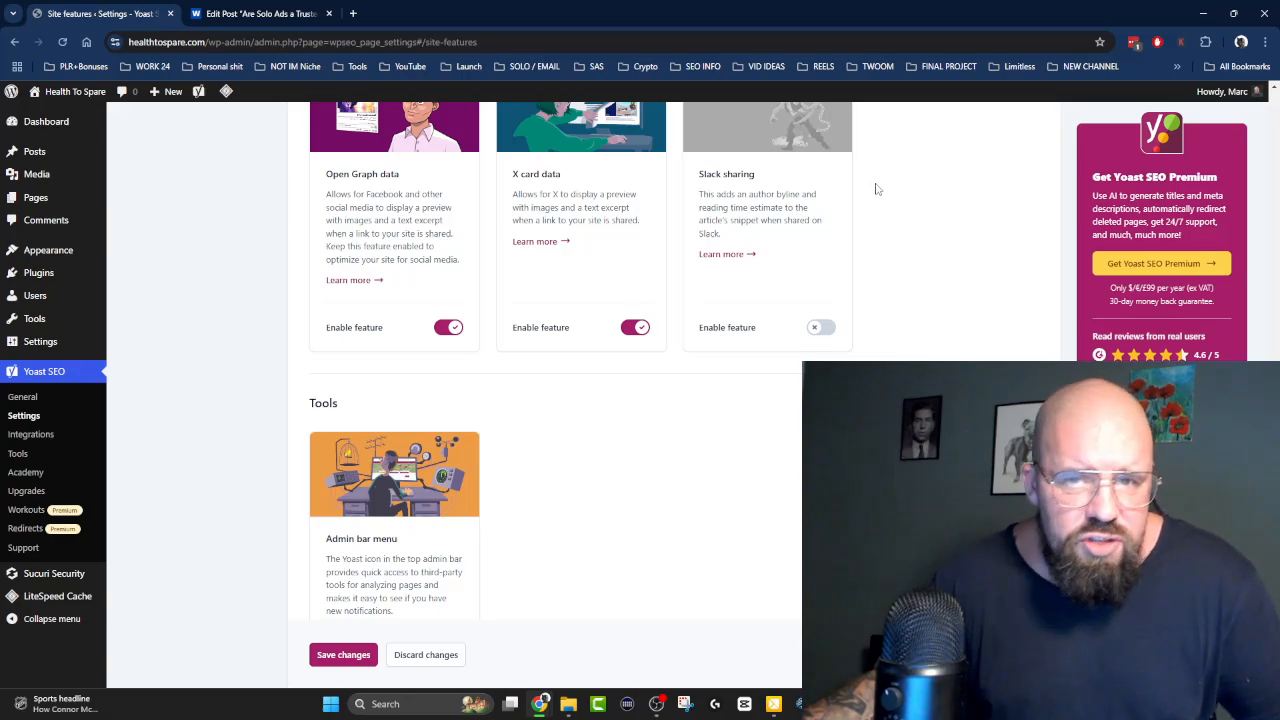
# Read the descriptions of the Admin bar menu under Tools and the REST API endpoint under APIs.
pyautogui.scroll(-3, 545, 375)
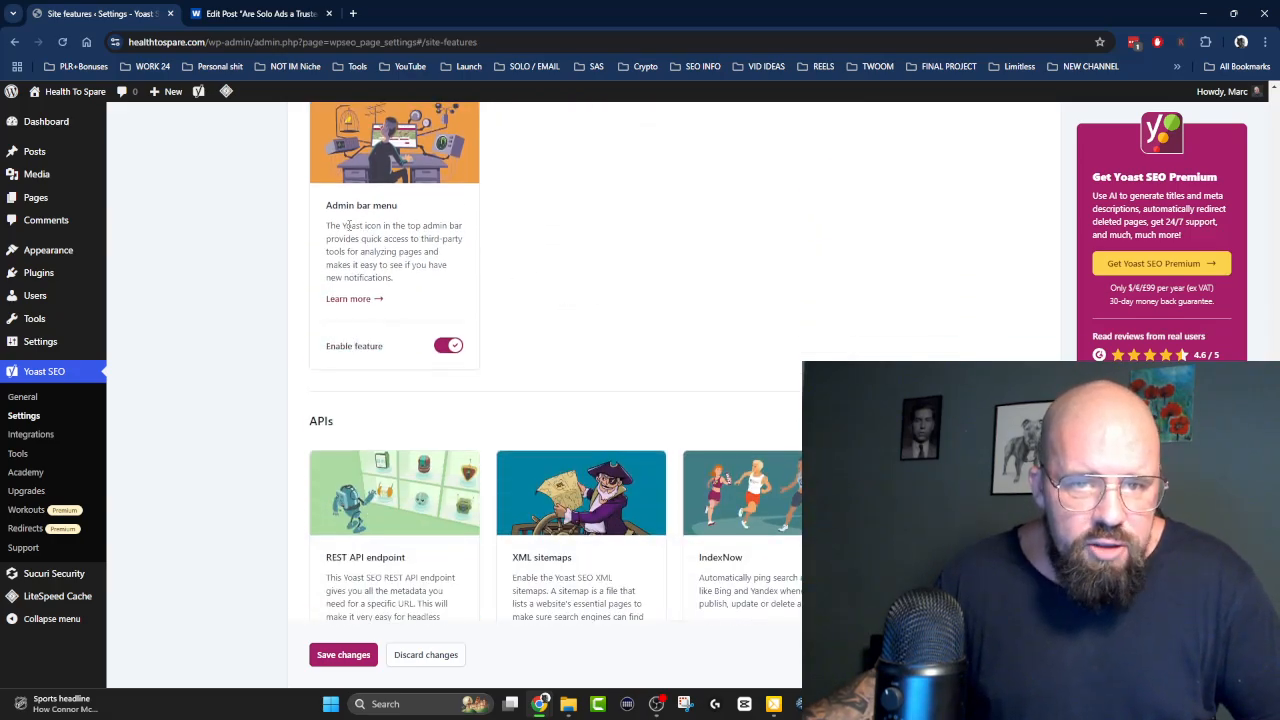
pyautogui.moveTo(330, 222); pyautogui.dragTo(410, 292)
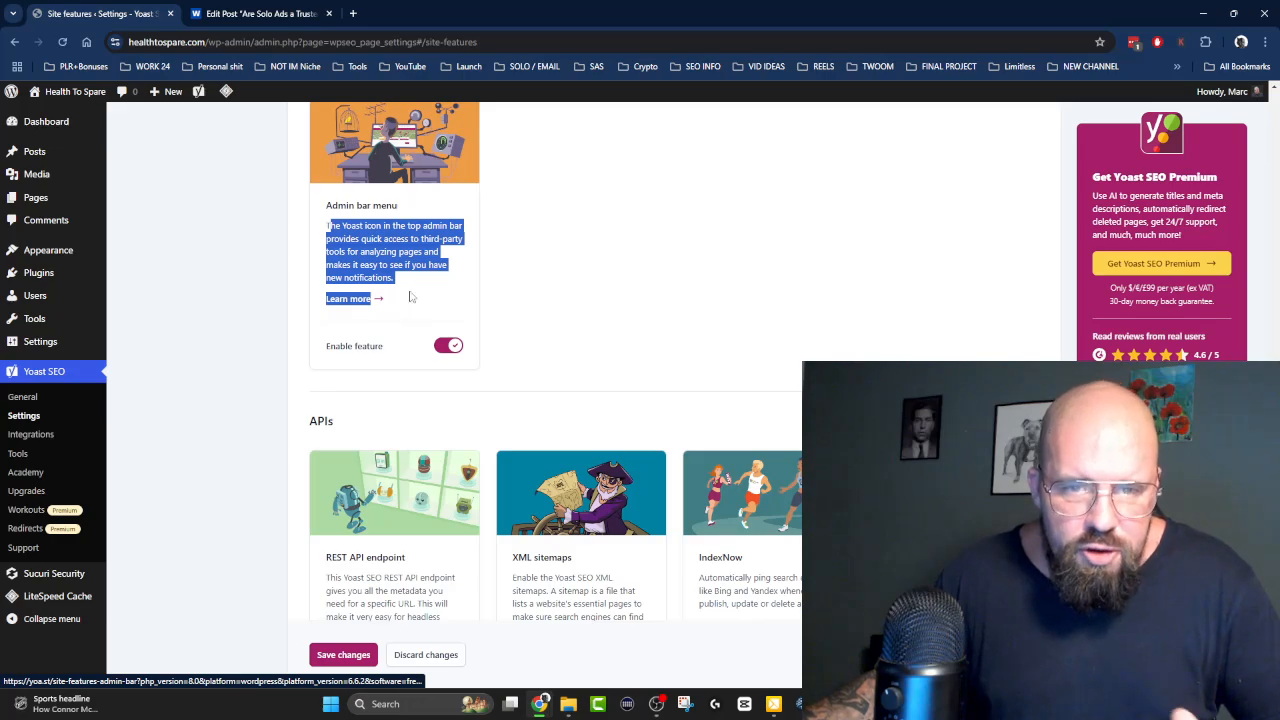
pyautogui.click(560, 239)
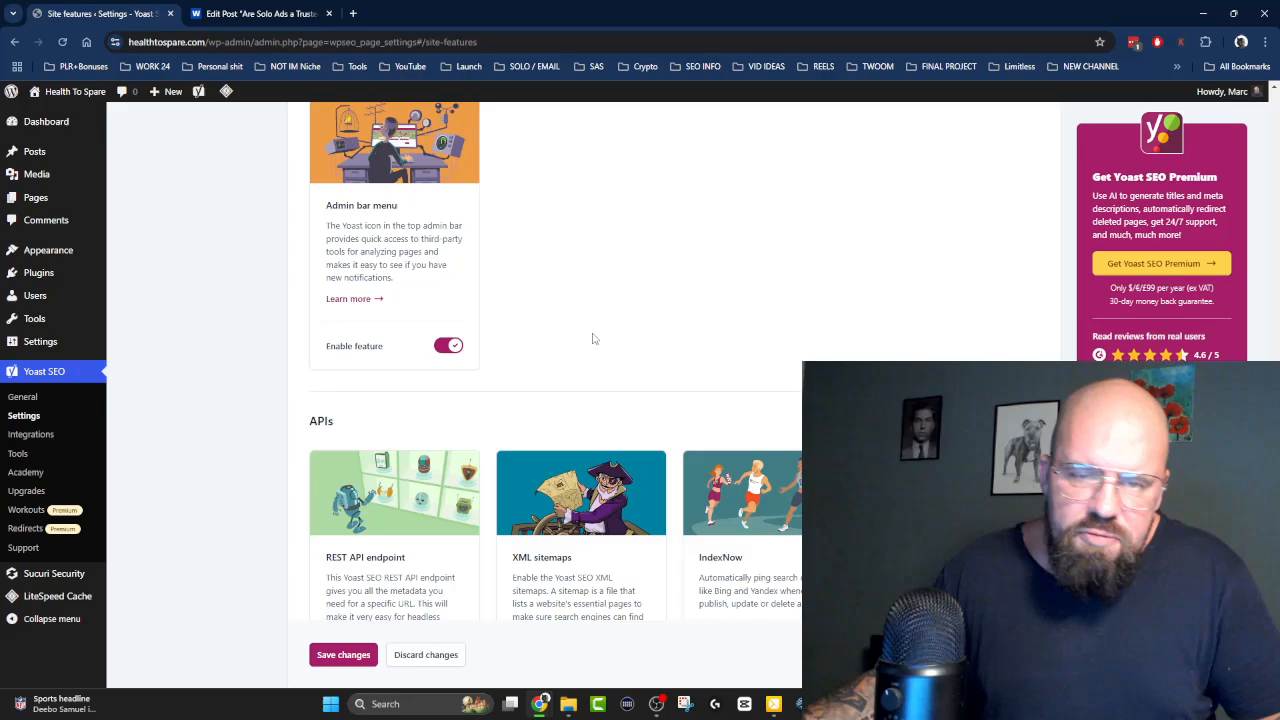
pyautogui.scroll(-3, 600, 177)
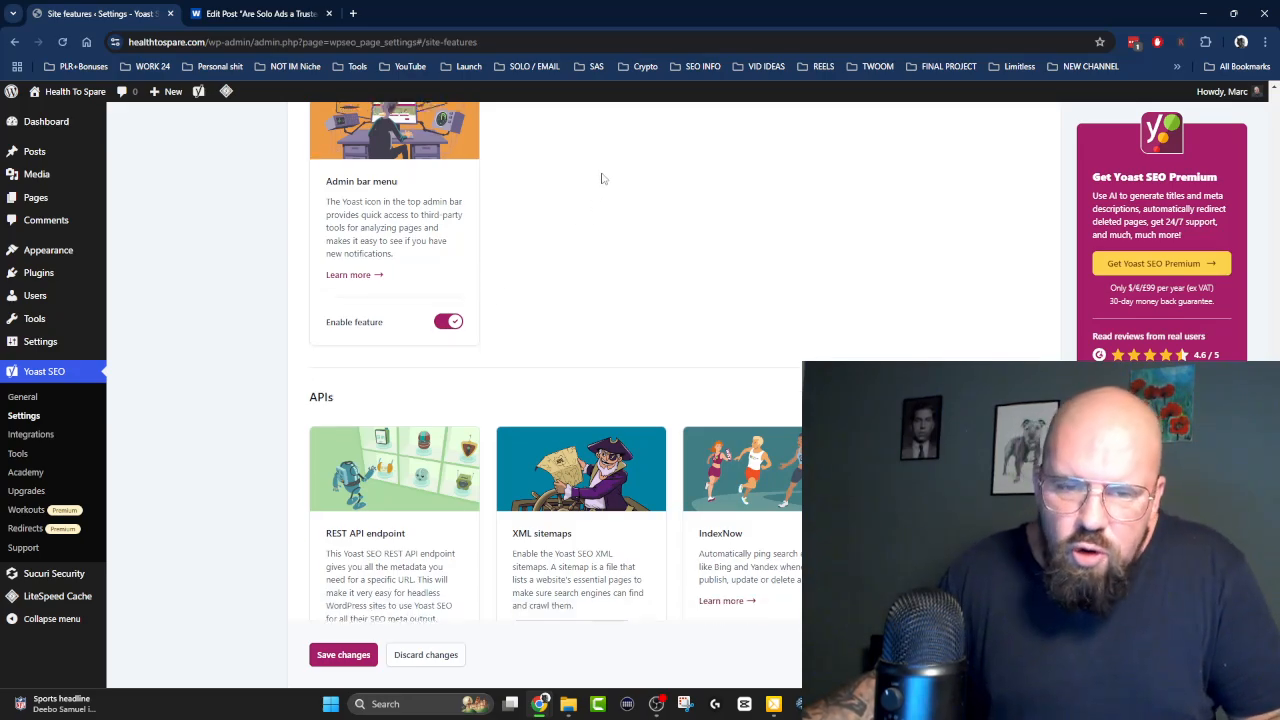
pyautogui.scroll(1, 600, 177)
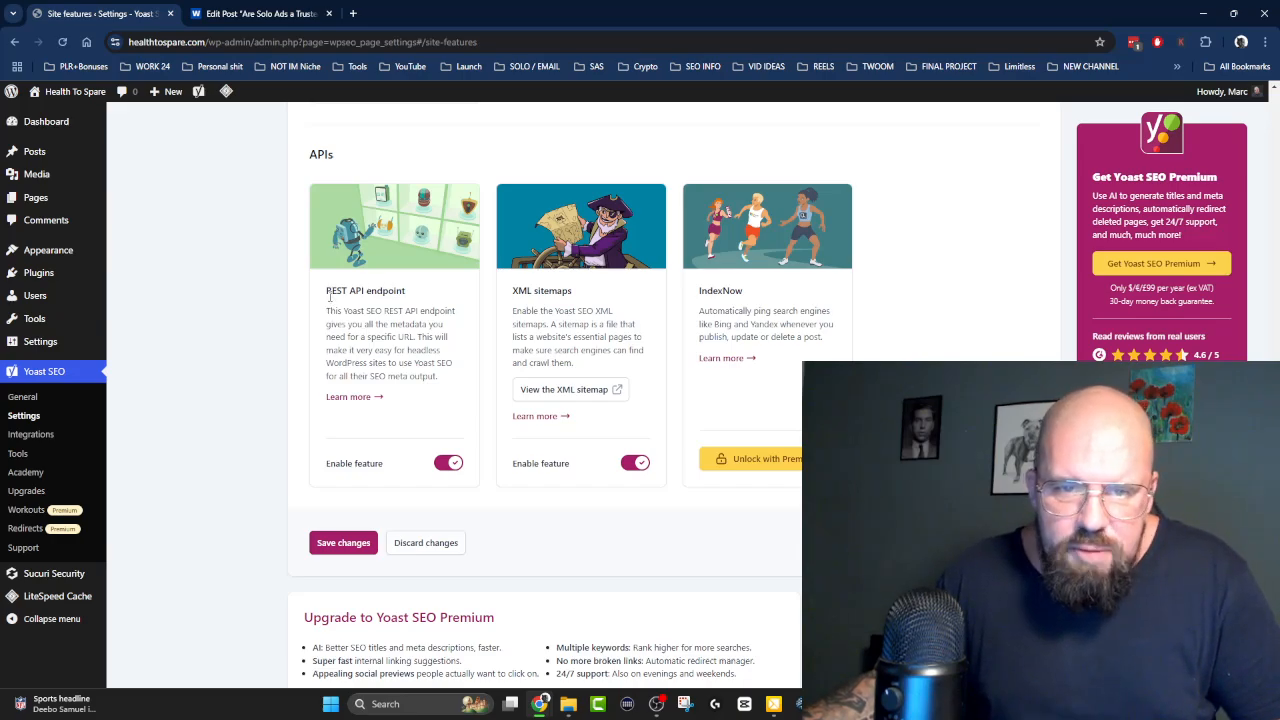
pyautogui.moveTo(351, 314); pyautogui.dragTo(447, 388)
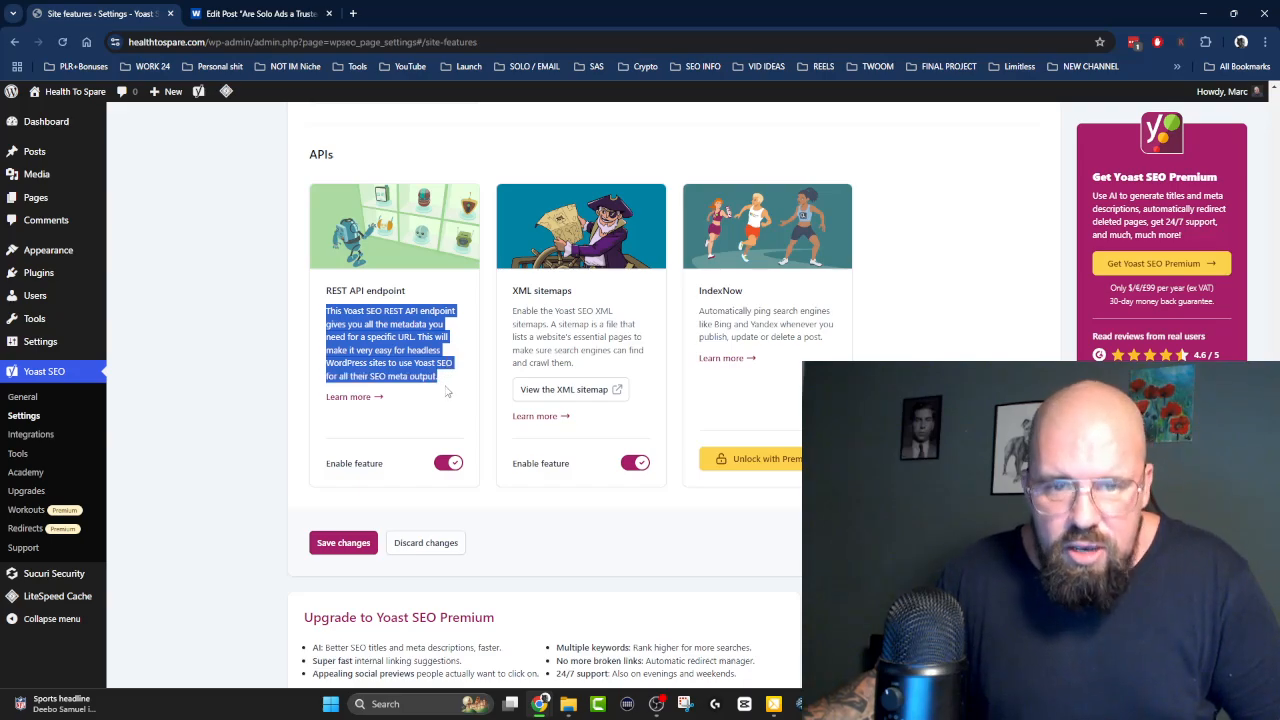
pyautogui.moveTo(447, 392); pyautogui.dragTo(448, 386)
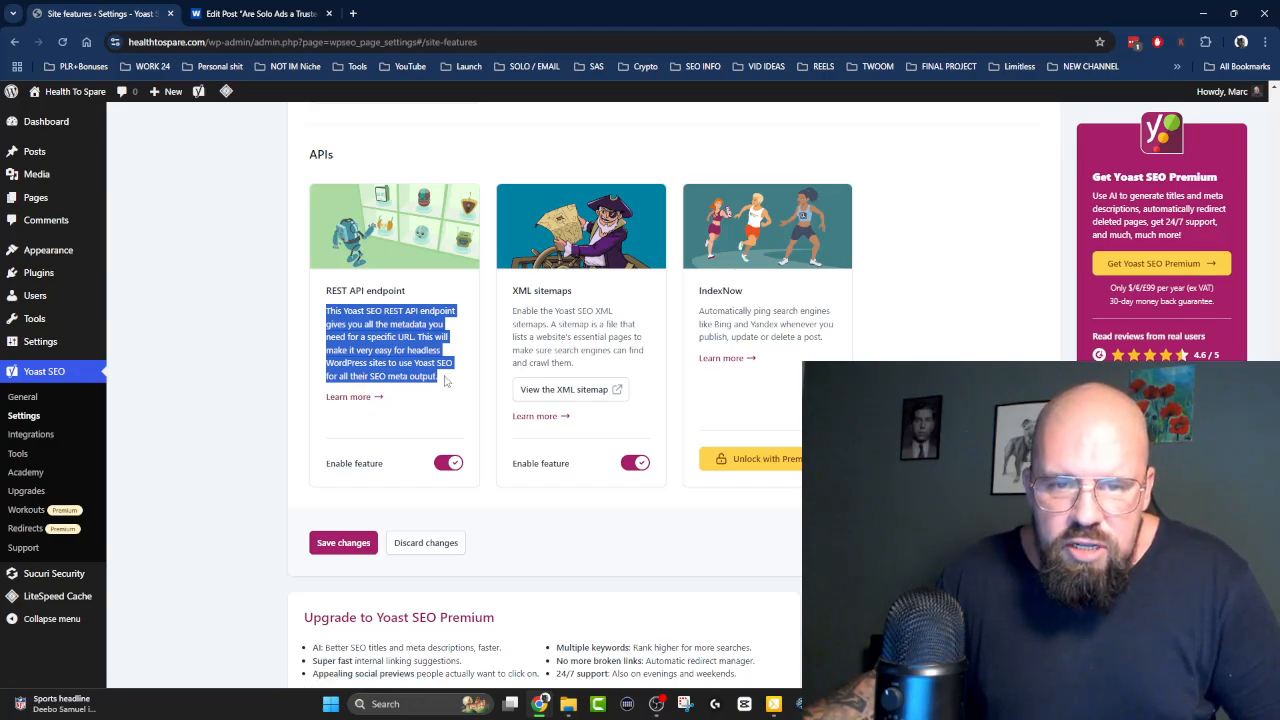
pyautogui.click(452, 330)
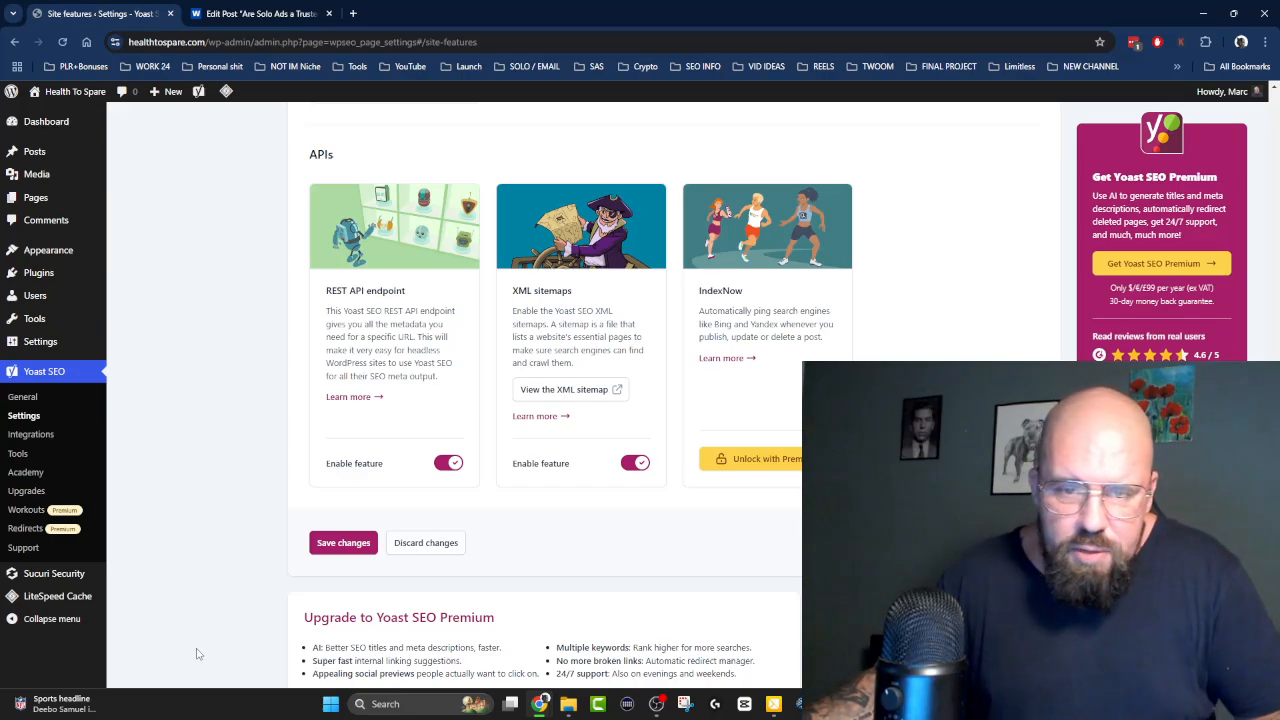
# Save the site feature changes and open the First-time configuration on Yoast SEO's General page.
pyautogui.click(340, 549)
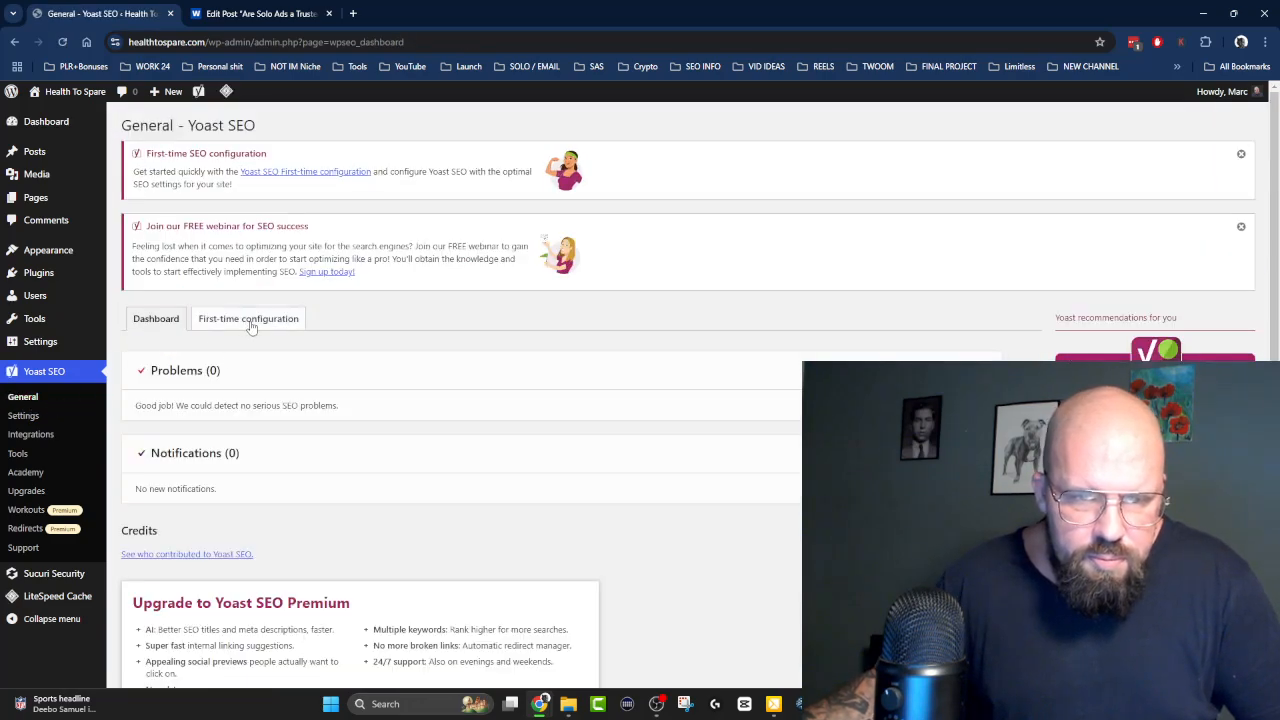
pyautogui.scroll(-2, 349, 286)
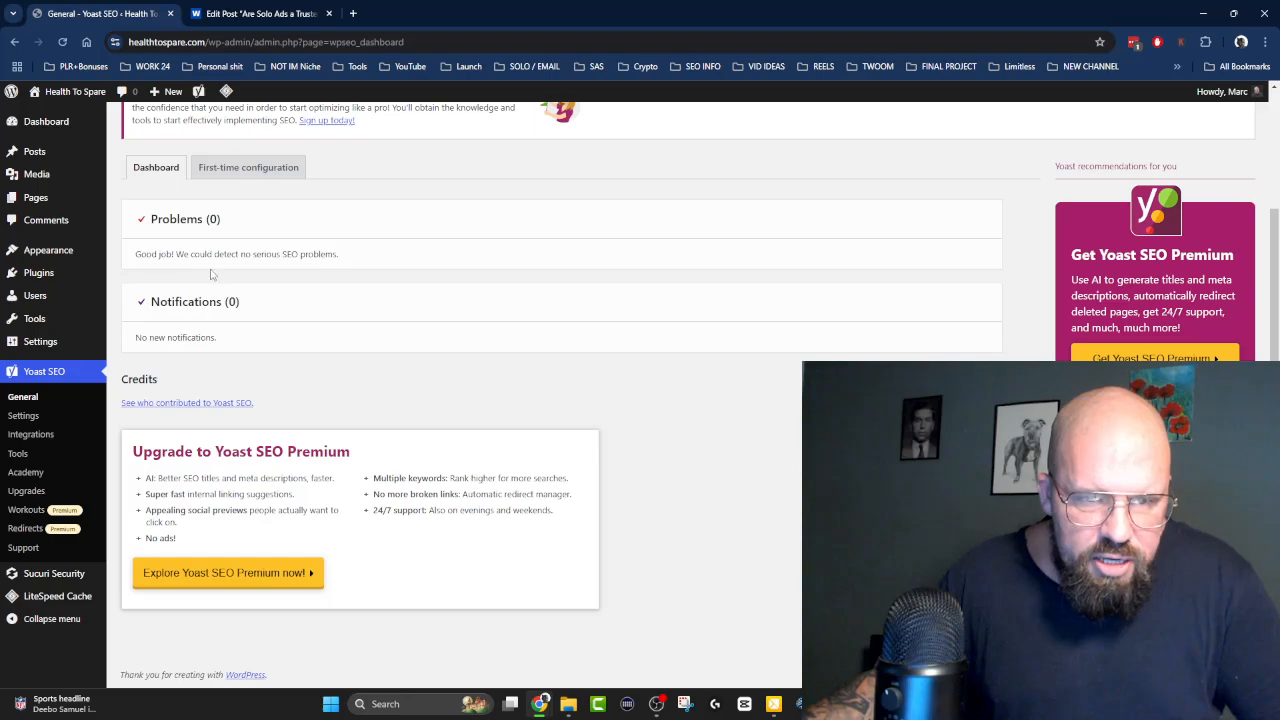
pyautogui.click(248, 167)
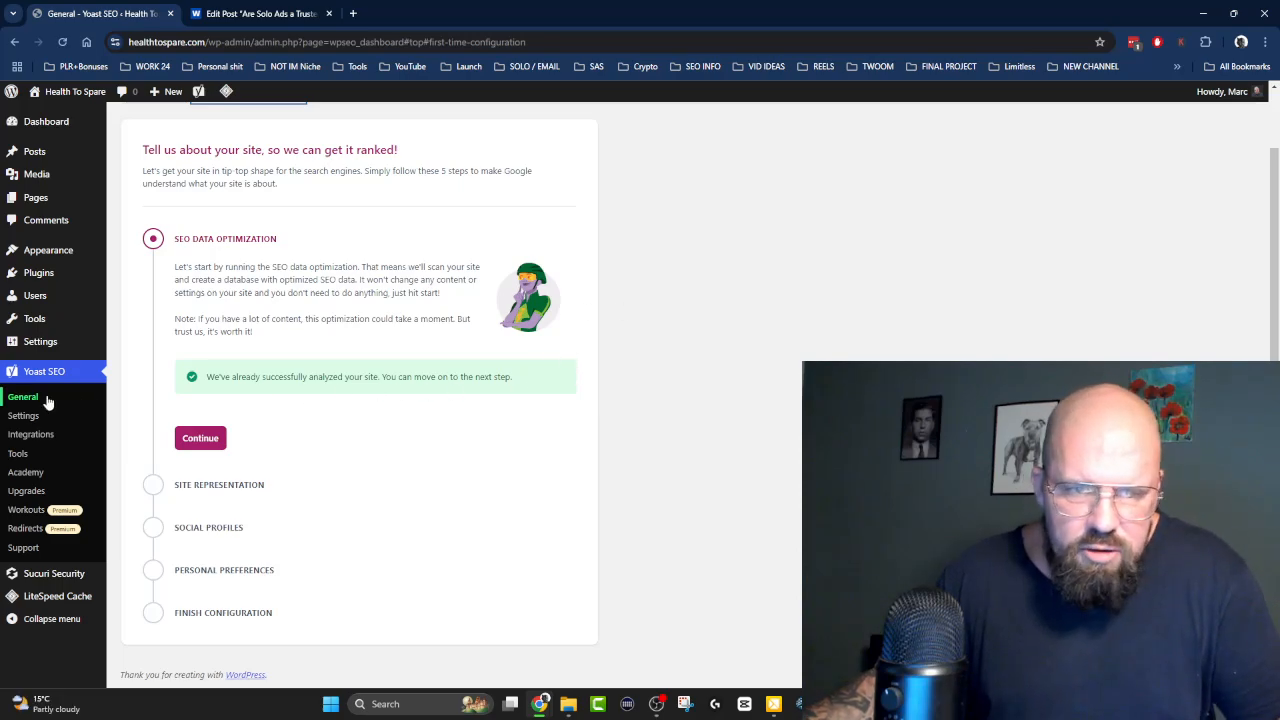
# Open the Yoast SEO Integrations page and review the recommended, Schema API and plugin integrations.
pyautogui.click(32, 436)
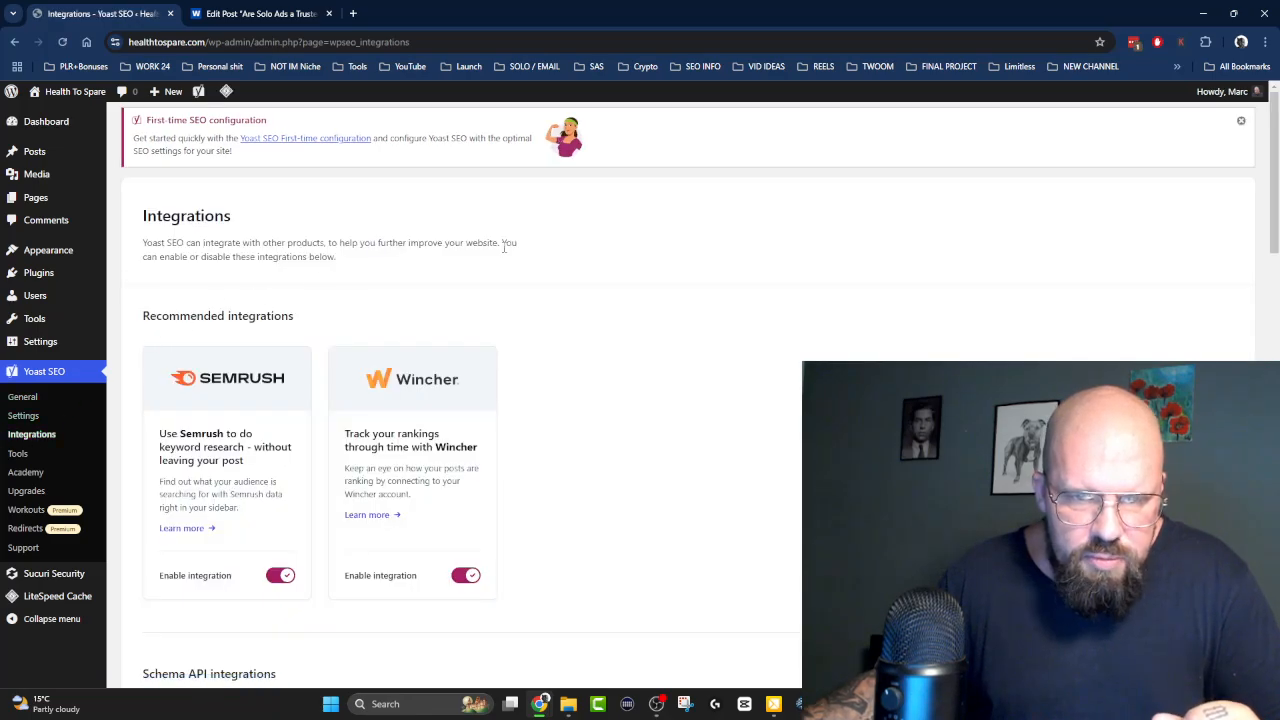
pyautogui.scroll(-7, 516, 252)
pyautogui.scroll(-4, 520, 254)
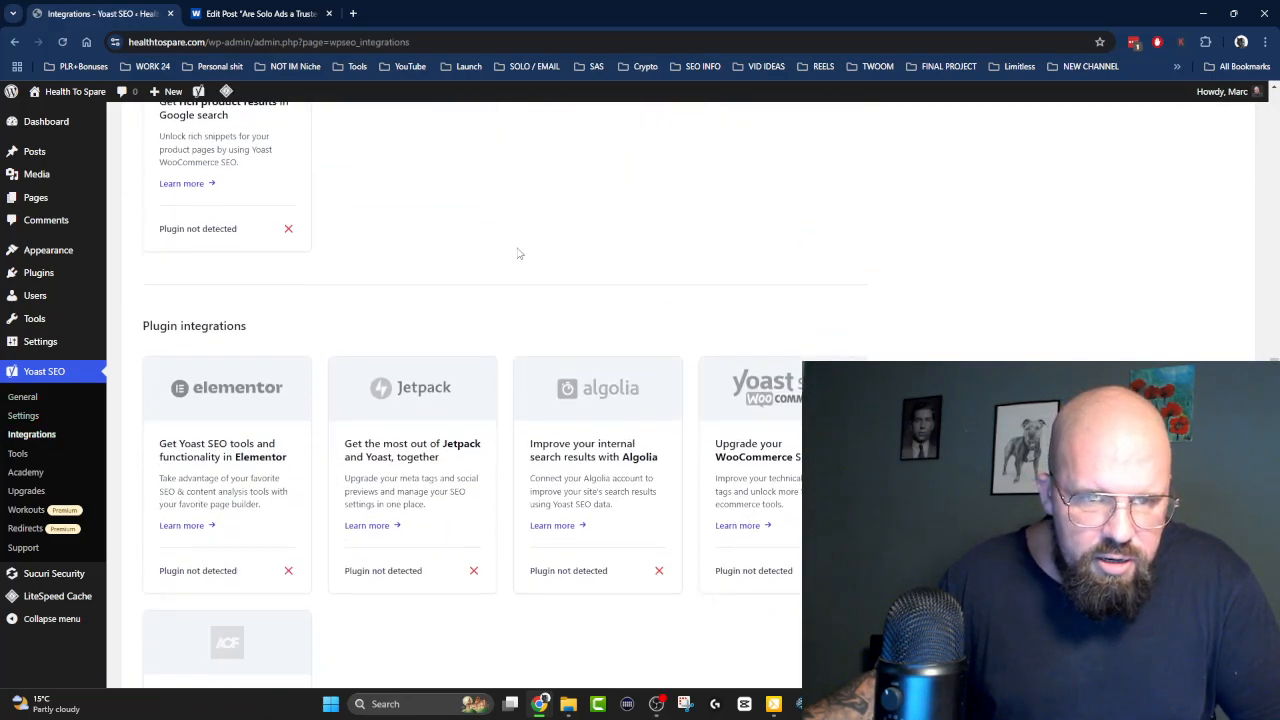
pyautogui.scroll(3, 516, 254)
pyautogui.scroll(8, 516, 254)
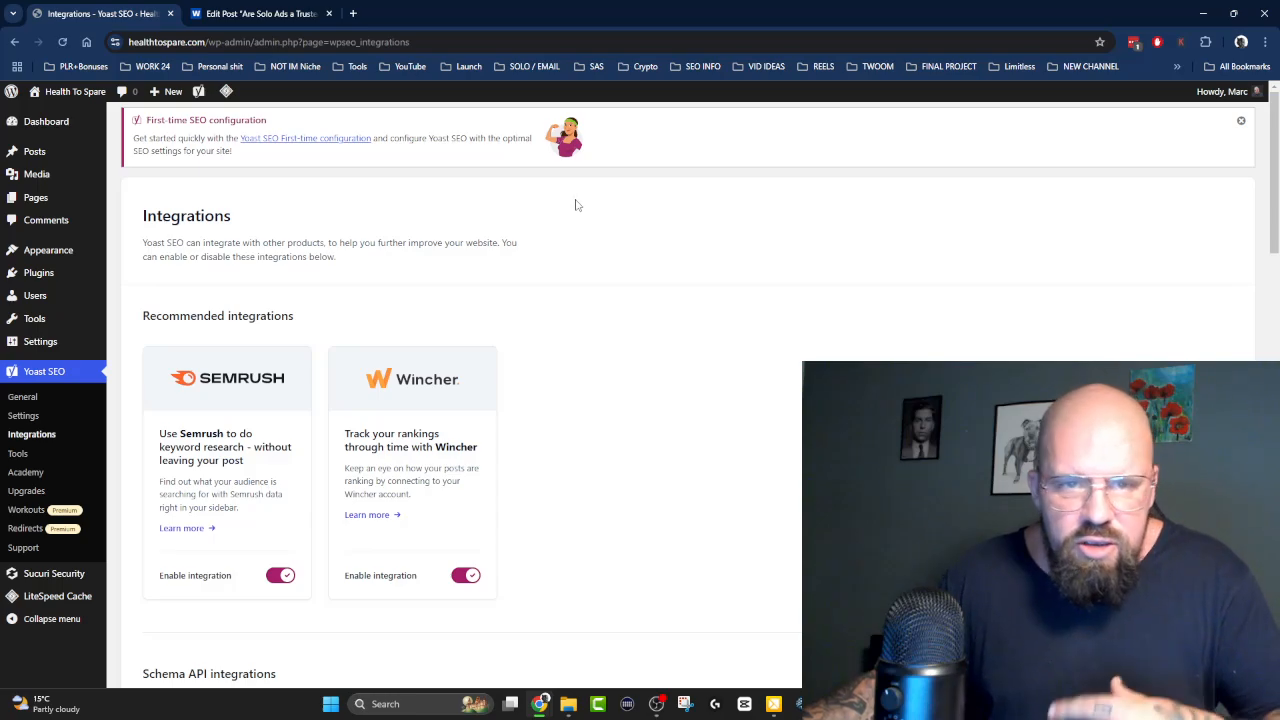
pyautogui.scroll(-10, 558, 206)
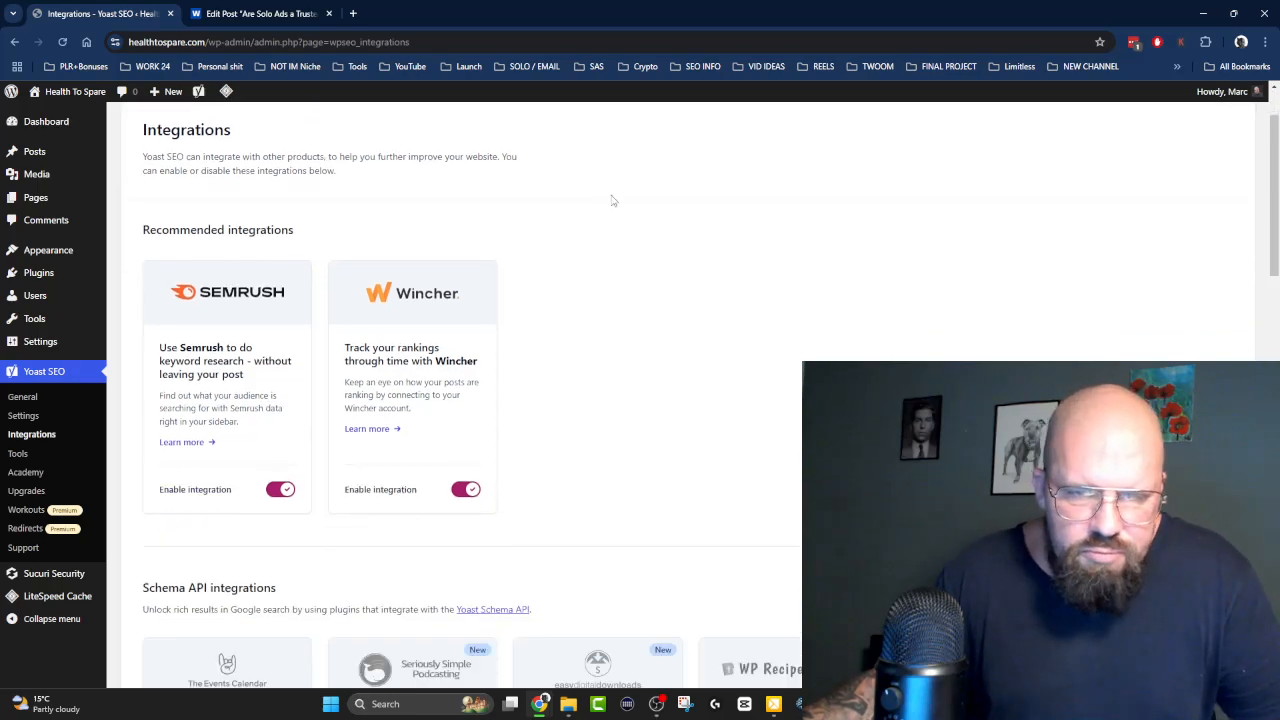
pyautogui.scroll(-3, 518, 206)
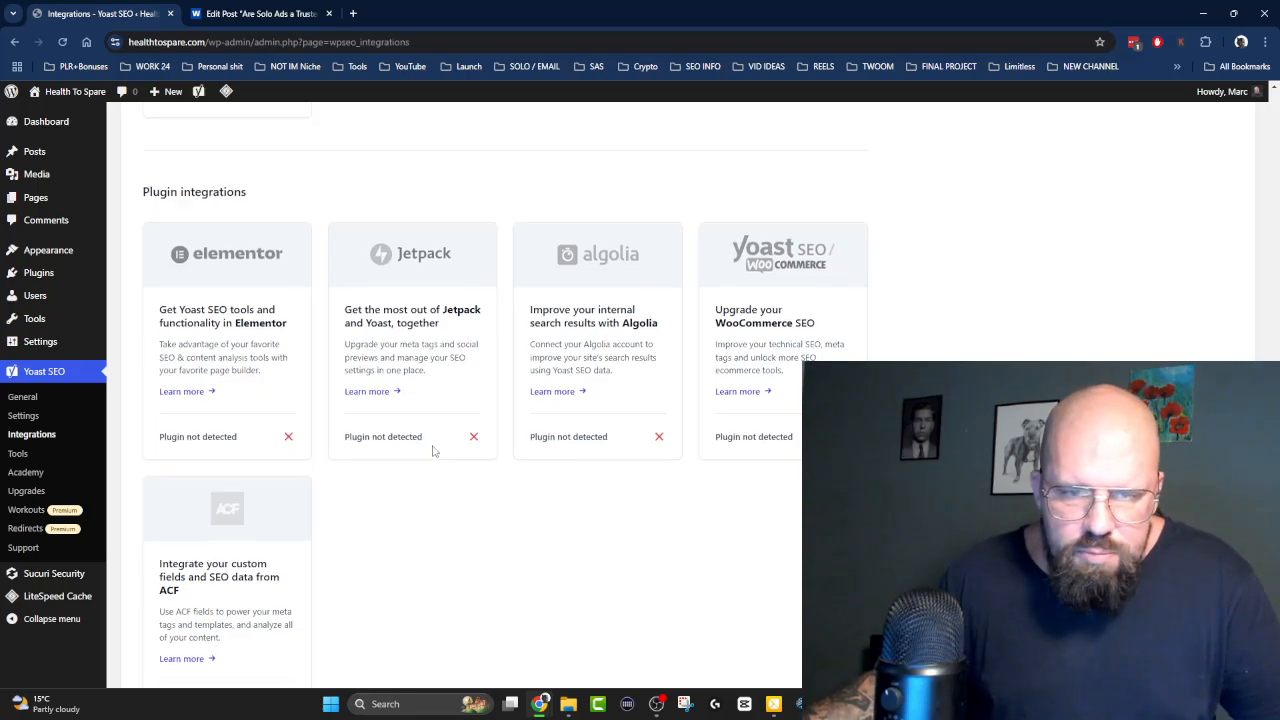
pyautogui.scroll(-4, 432, 446)
pyautogui.scroll(-2, 437, 306)
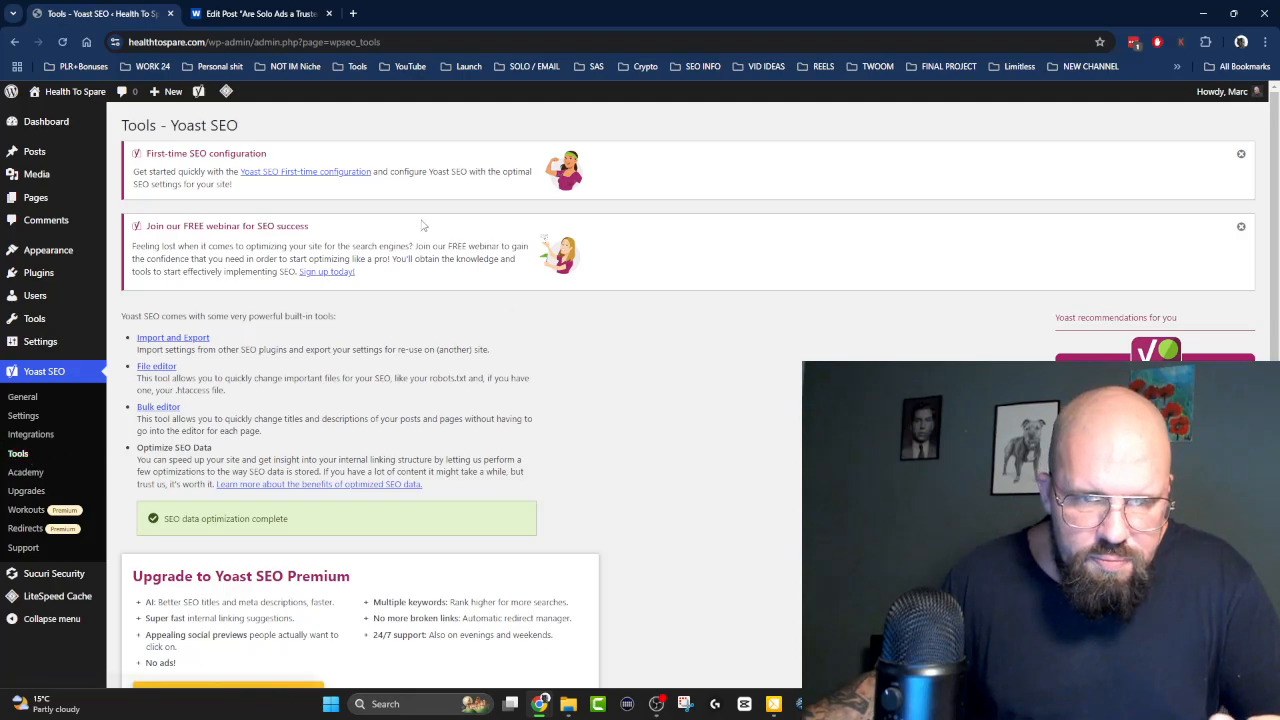
# Review Yoast SEO's built-in tools, reading the description of the Bulk editor.
pyautogui.scroll(-2, 400, 210)
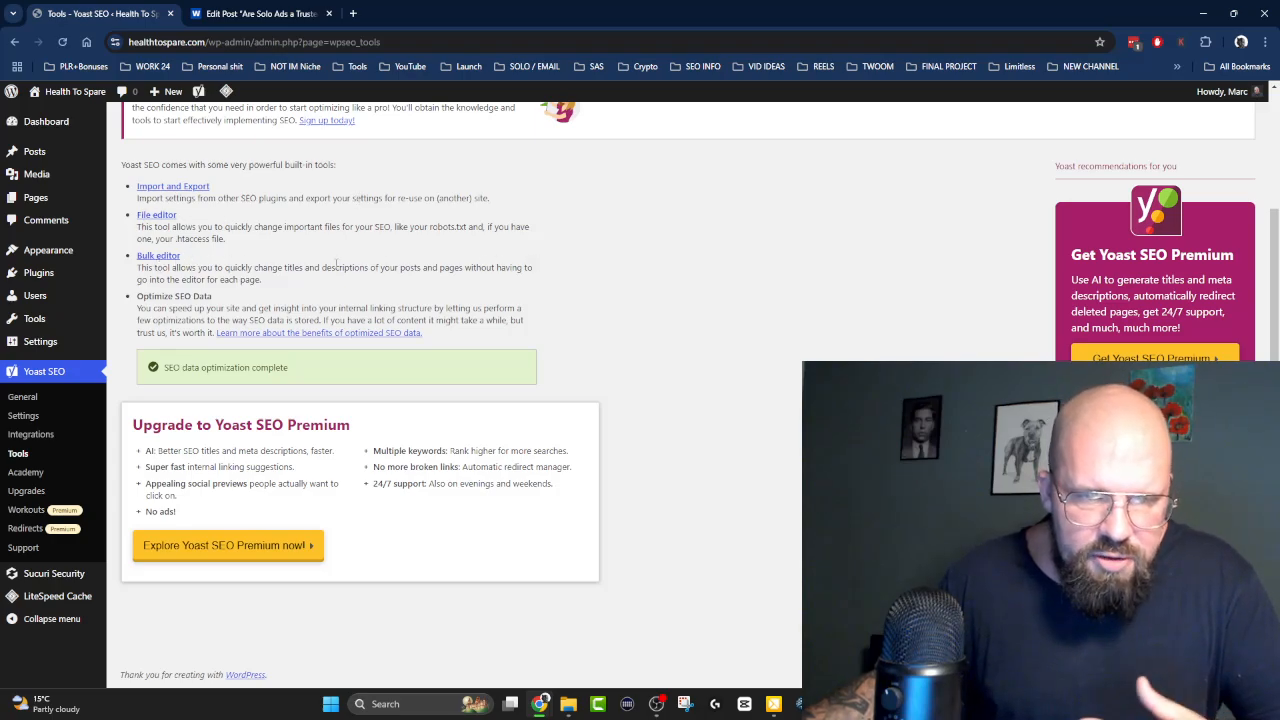
pyautogui.moveTo(331, 267); pyautogui.dragTo(137, 254)
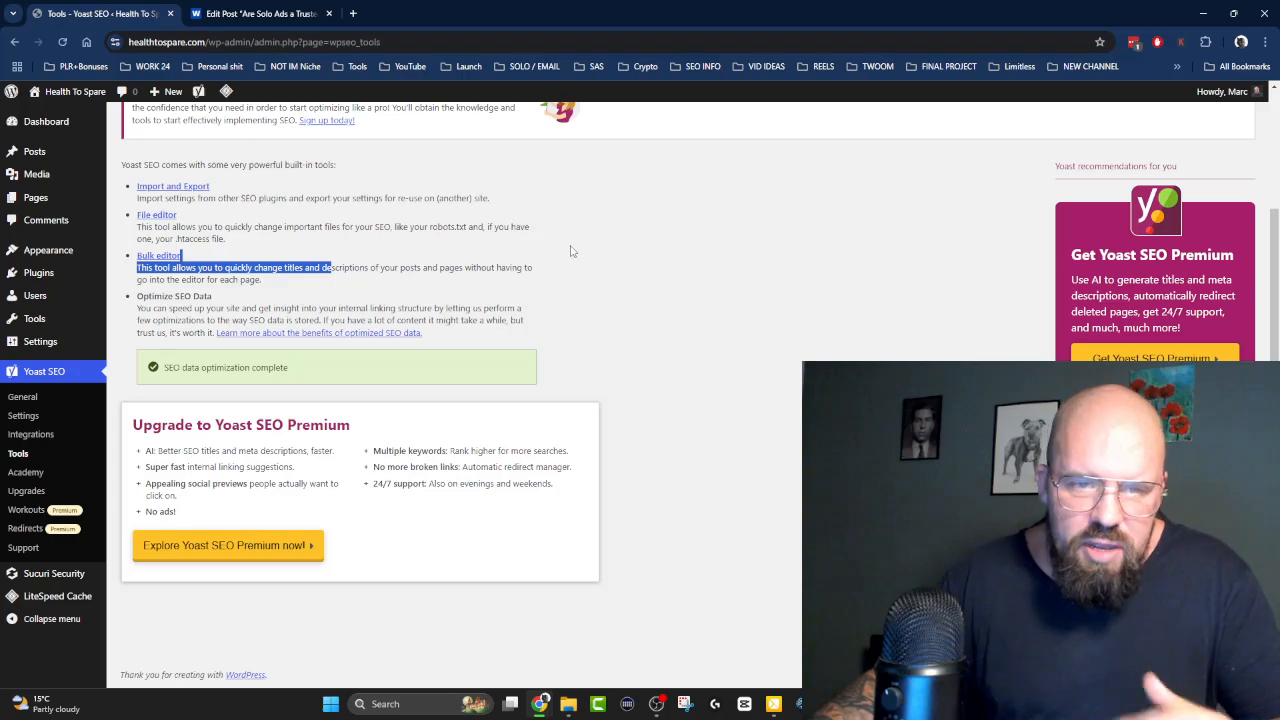
pyautogui.click(528, 302)
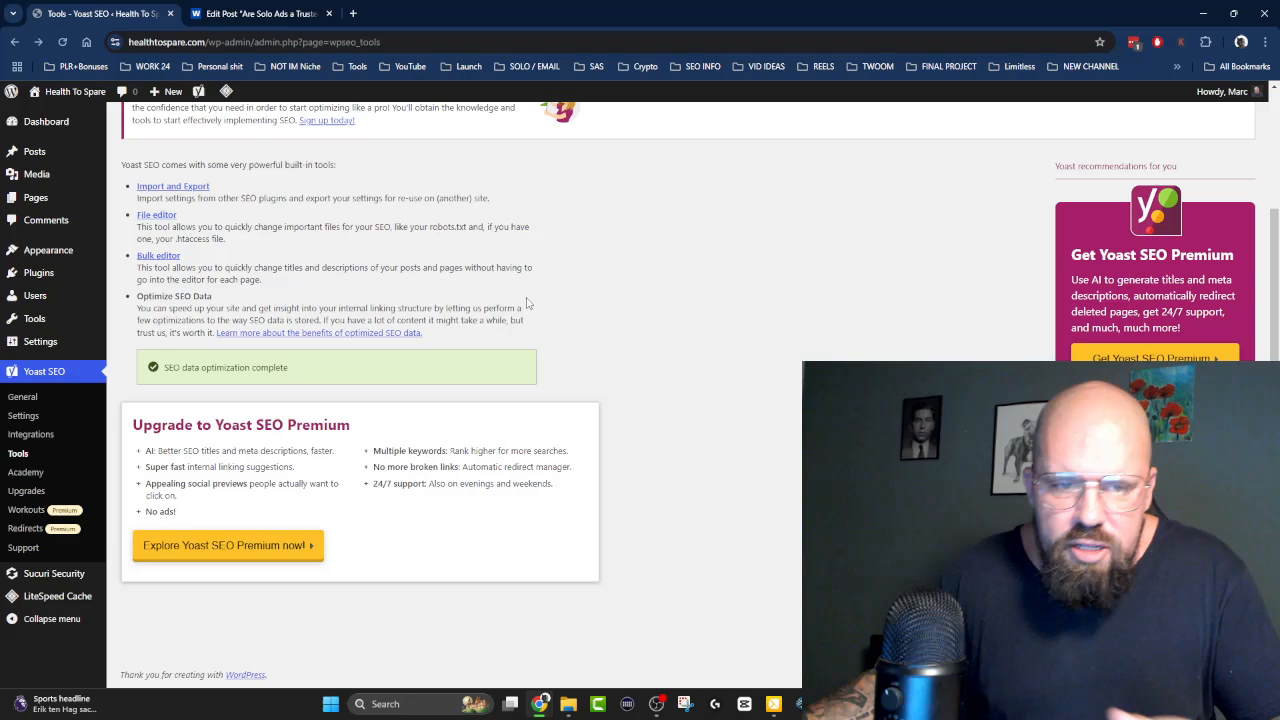
# Open the Yoast SEO Academy and browse the free and Premium courses it offers.
pyautogui.click(27, 472)
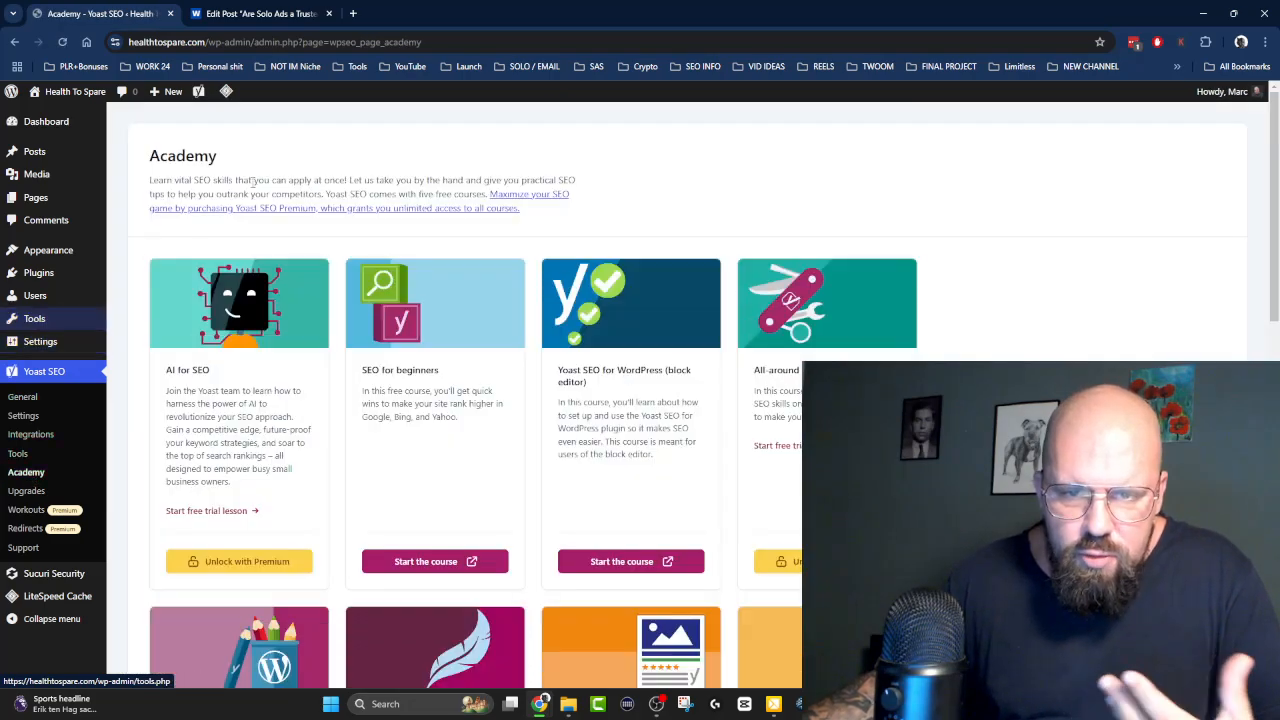
pyautogui.scroll(-2, 538, 147)
pyautogui.scroll(-2, 538, 147)
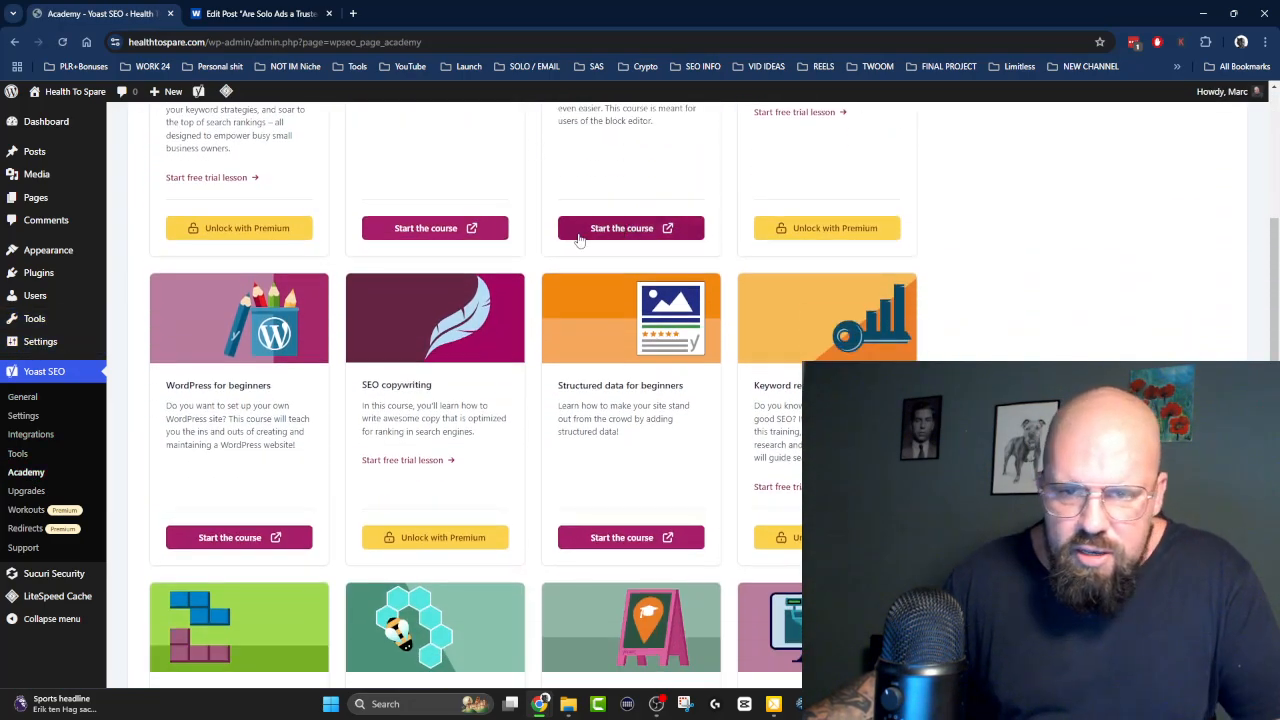
pyautogui.scroll(-3, 625, 229)
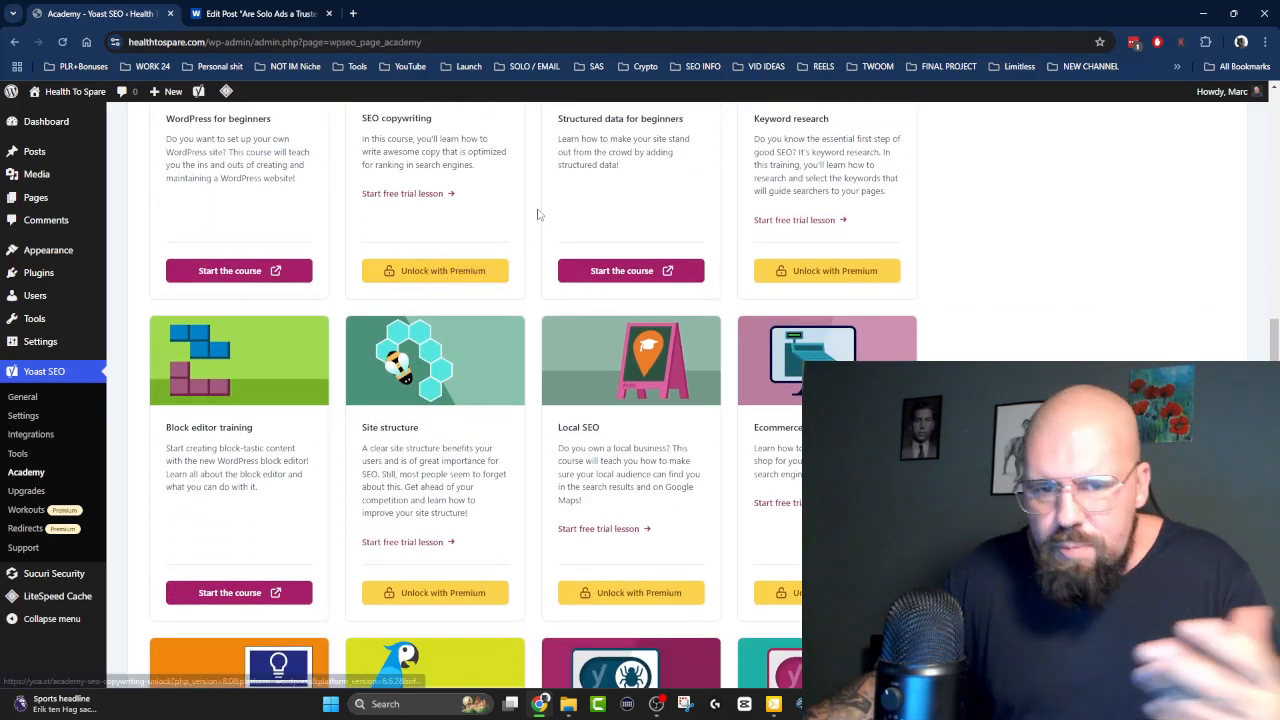
pyautogui.scroll(-4, 538, 213)
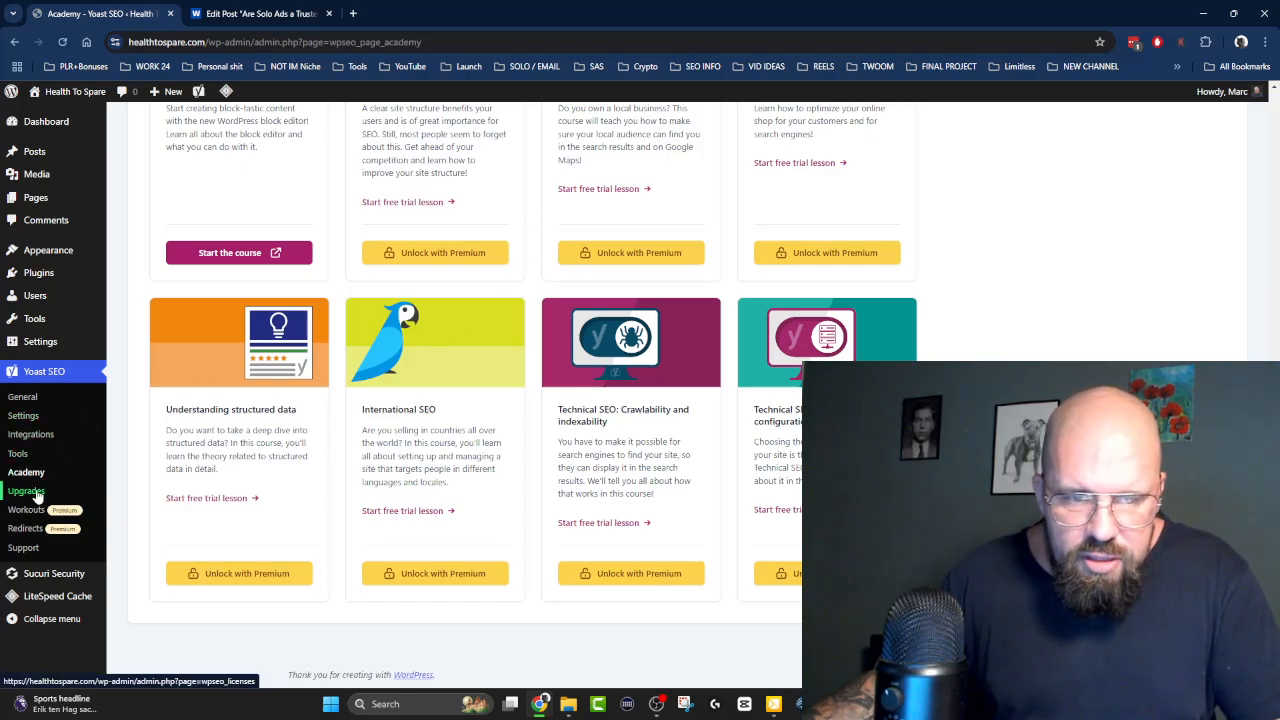
# Open the Site basics page in Yoast SEO's settings and look over the site info fields.
pyautogui.click(30, 420)
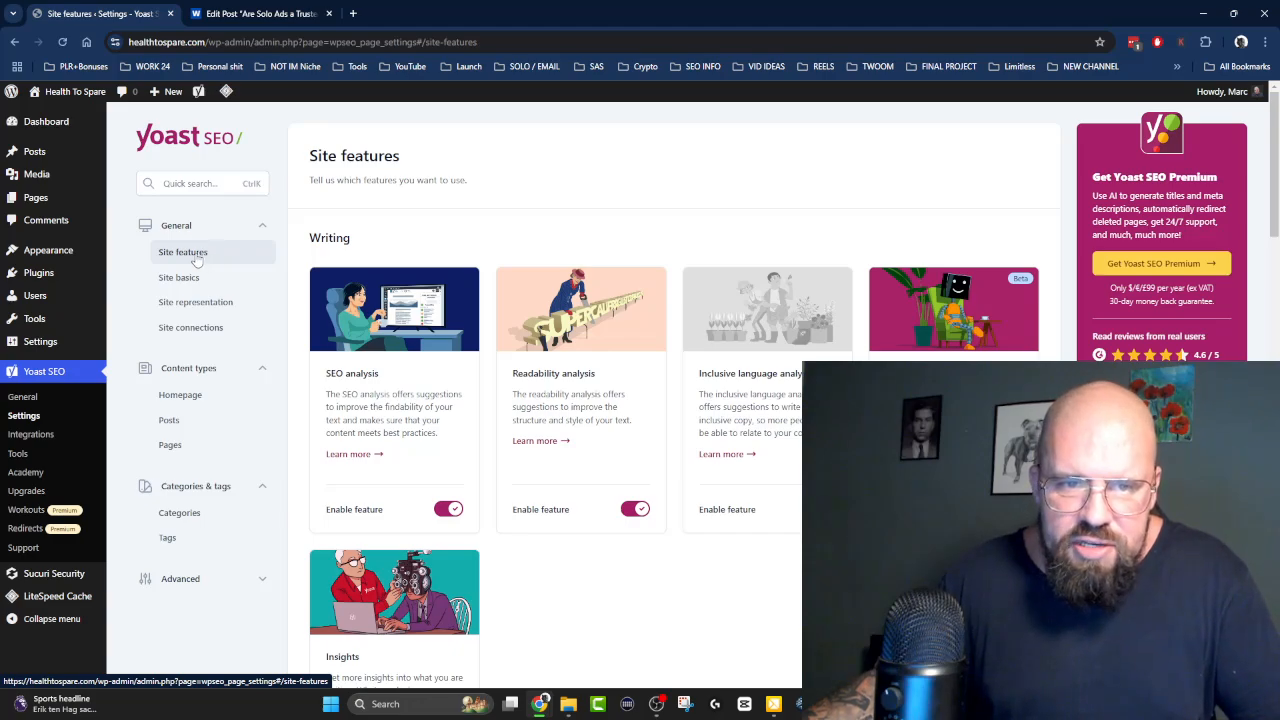
pyautogui.click(202, 257)
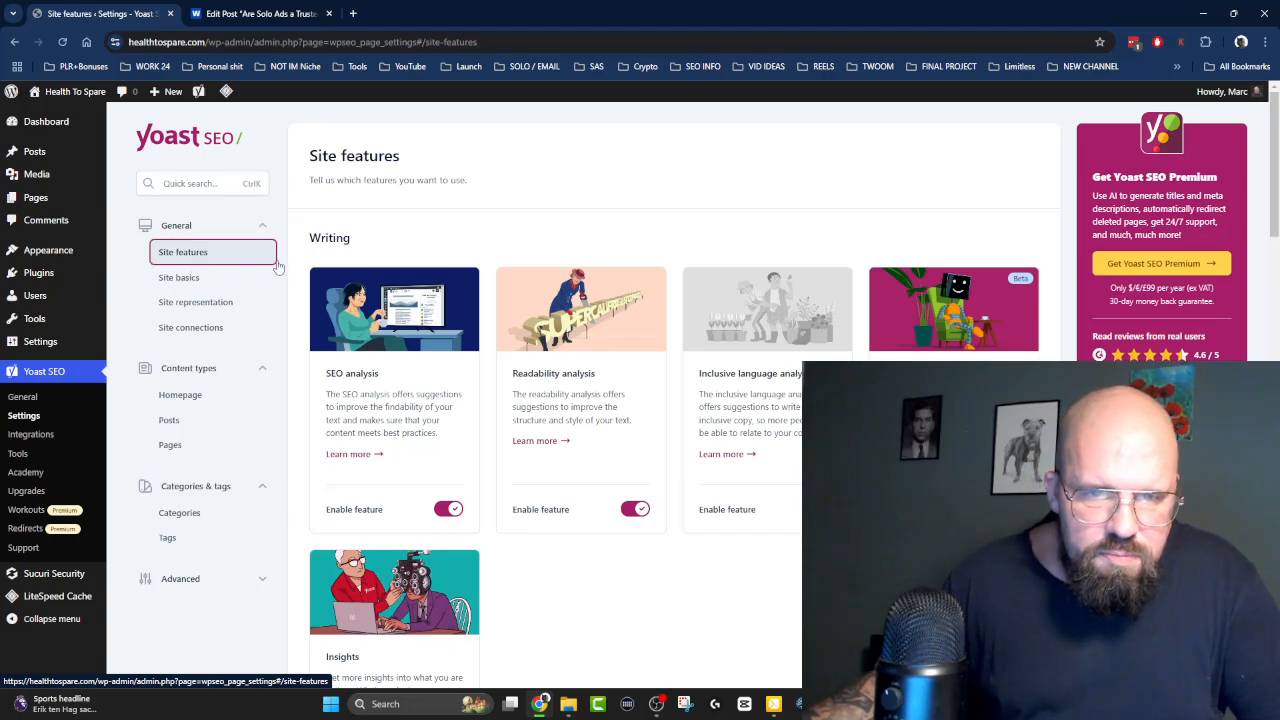
pyautogui.click(188, 283)
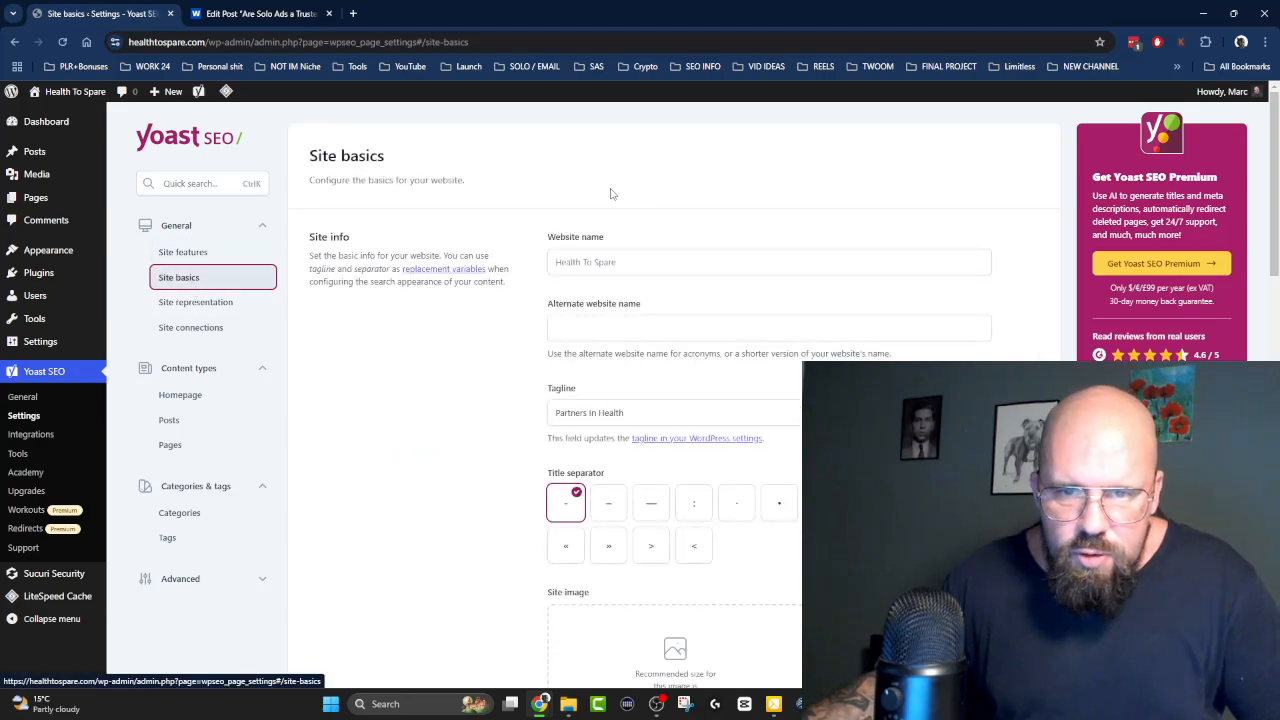
pyautogui.scroll(-2, 515, 187)
pyautogui.scroll(2, 540, 181)
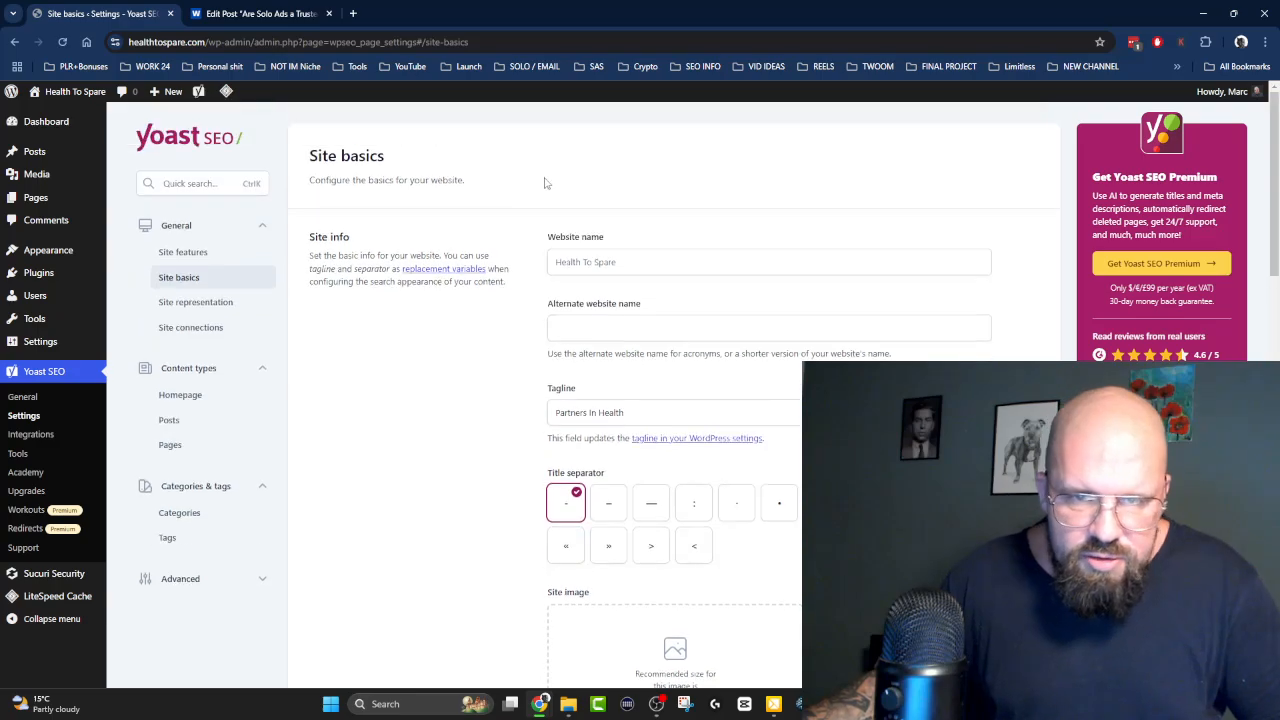
pyautogui.scroll(-1, 520, 180)
pyautogui.scroll(-1, 517, 179)
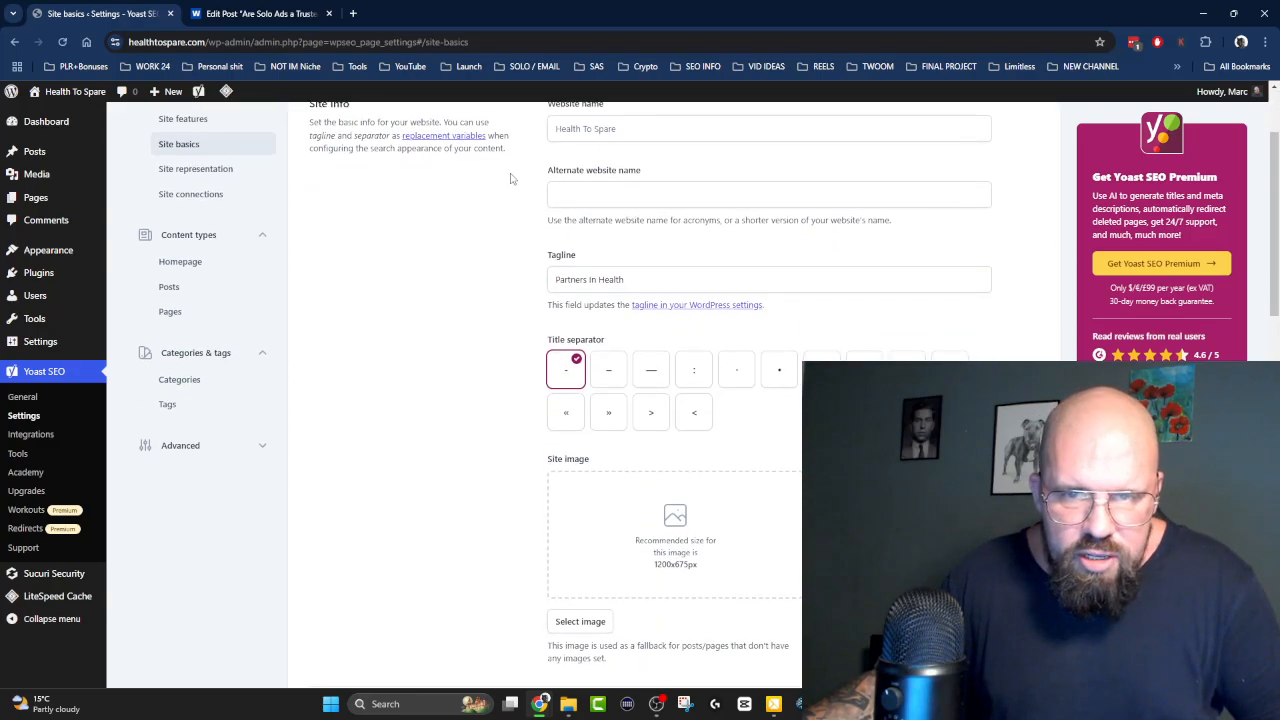
pyautogui.scroll(2, 520, 180)
# Set the website name to Health To Spare in the site info, leaving the alternate website name blank.
pyautogui.click(632, 263)
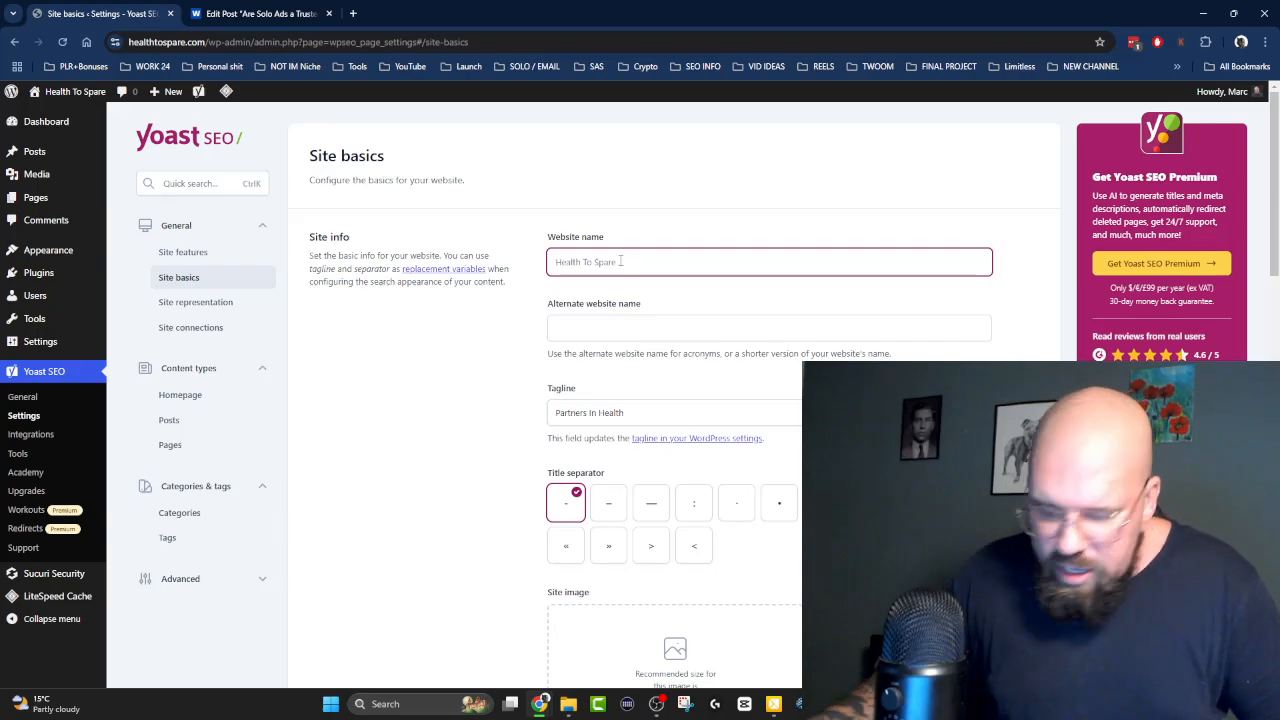
pyautogui.click(506, 353)
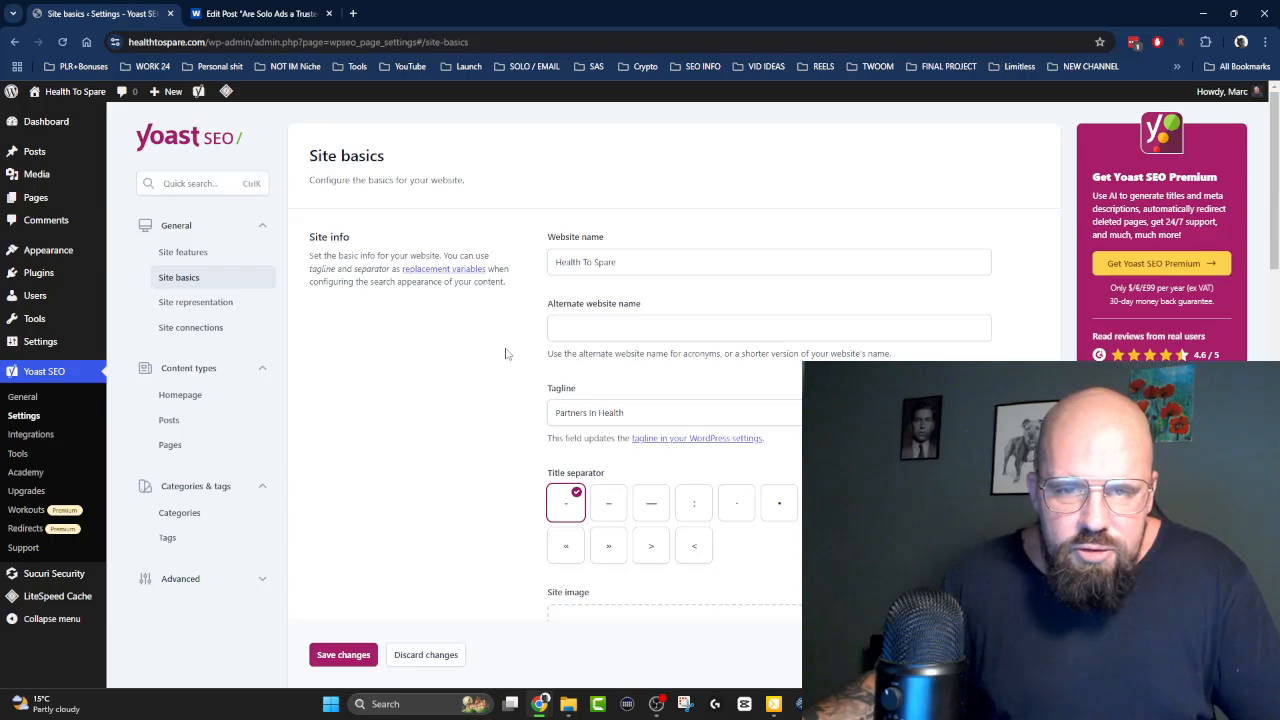
pyautogui.click(612, 326)
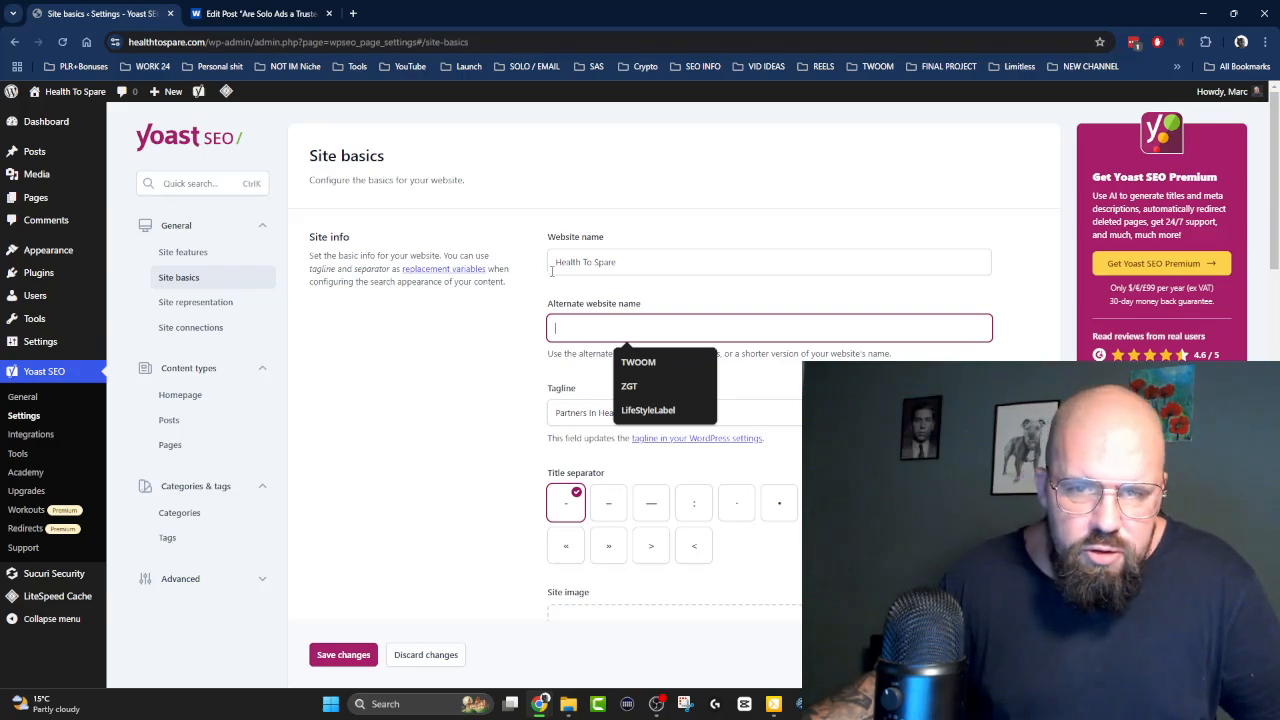
pyautogui.click(490, 380)
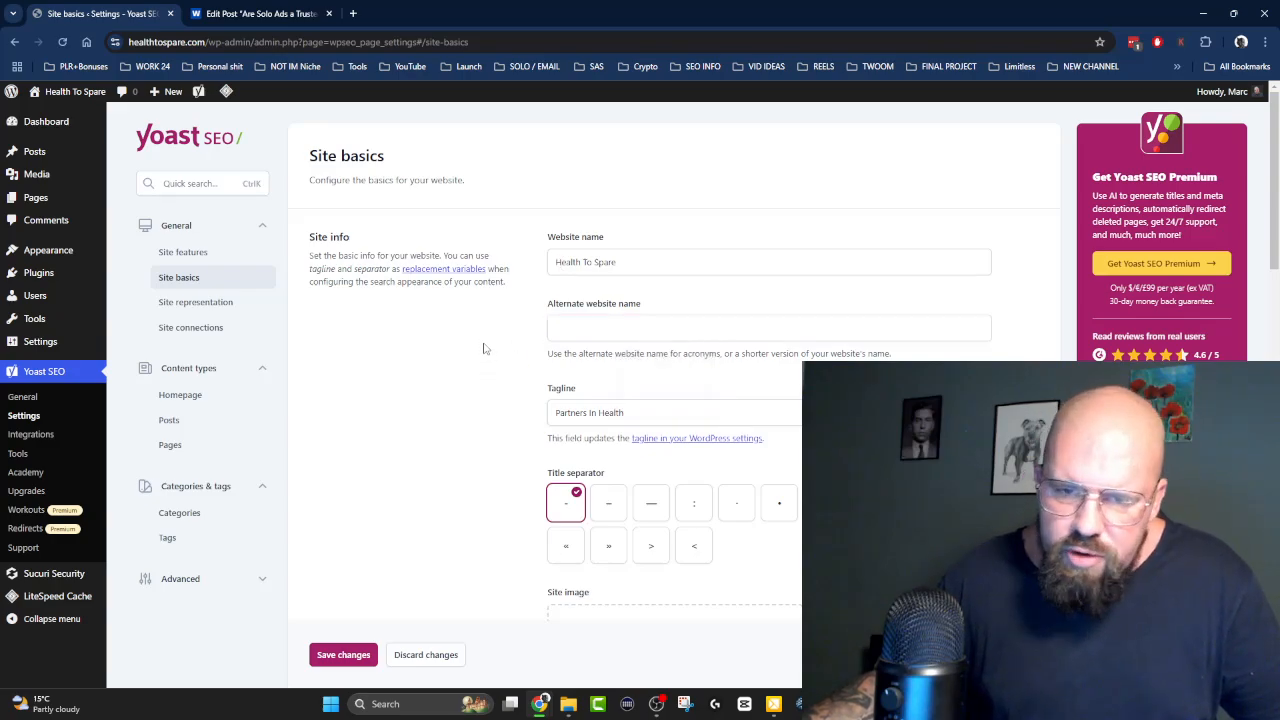
# Review the tagline and choose the en dash (–) as the title separator.
pyautogui.scroll(-2, 450, 340)
pyautogui.click(643, 213)
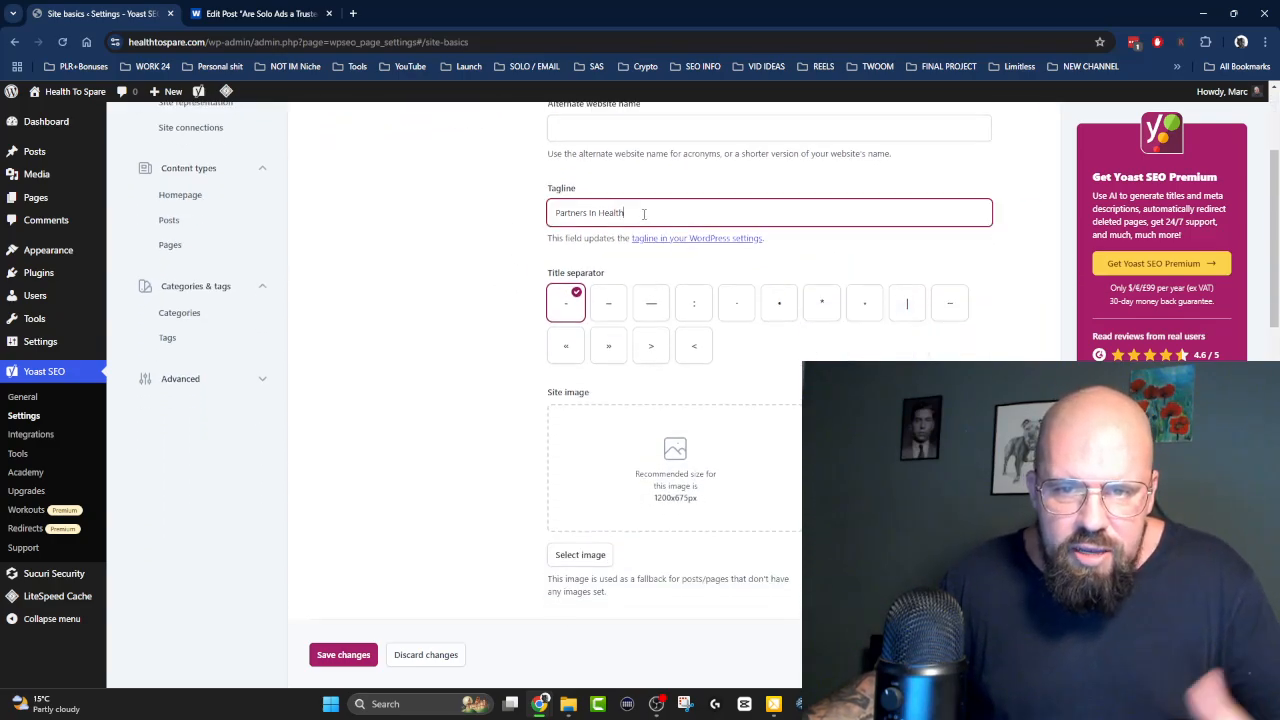
pyautogui.moveTo(643, 213); pyautogui.dragTo(527, 217)
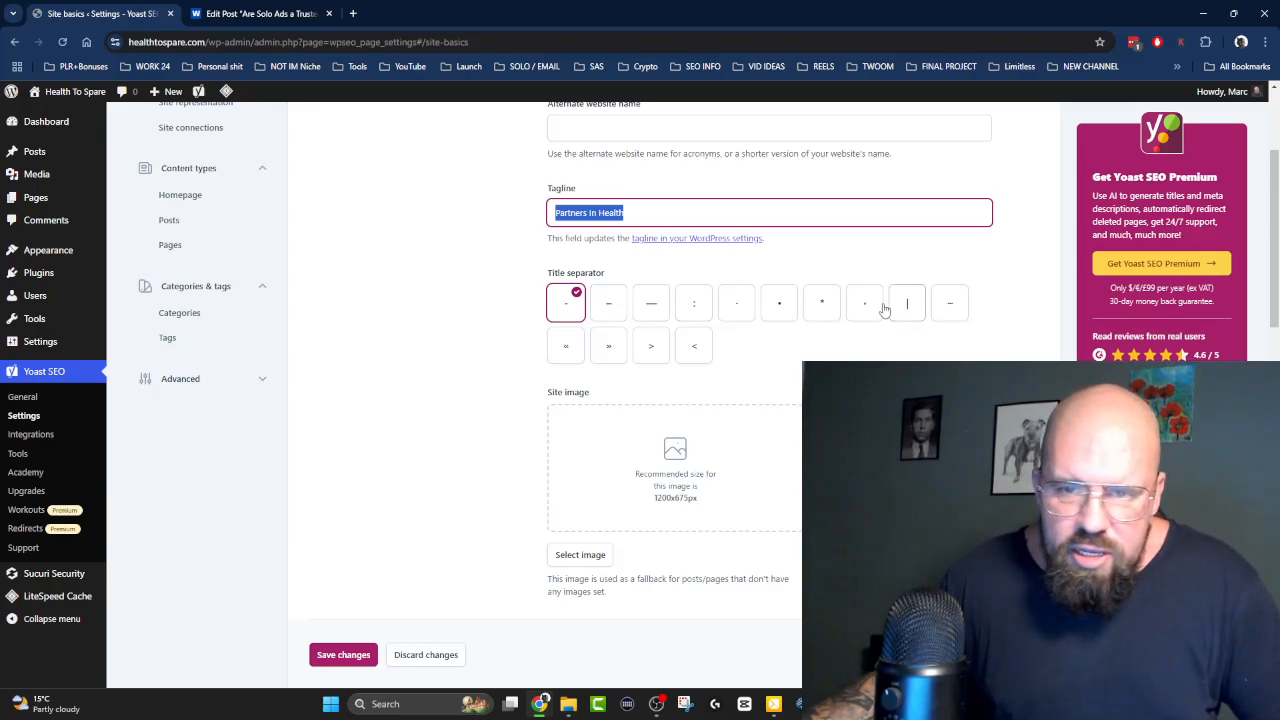
pyautogui.click(615, 305)
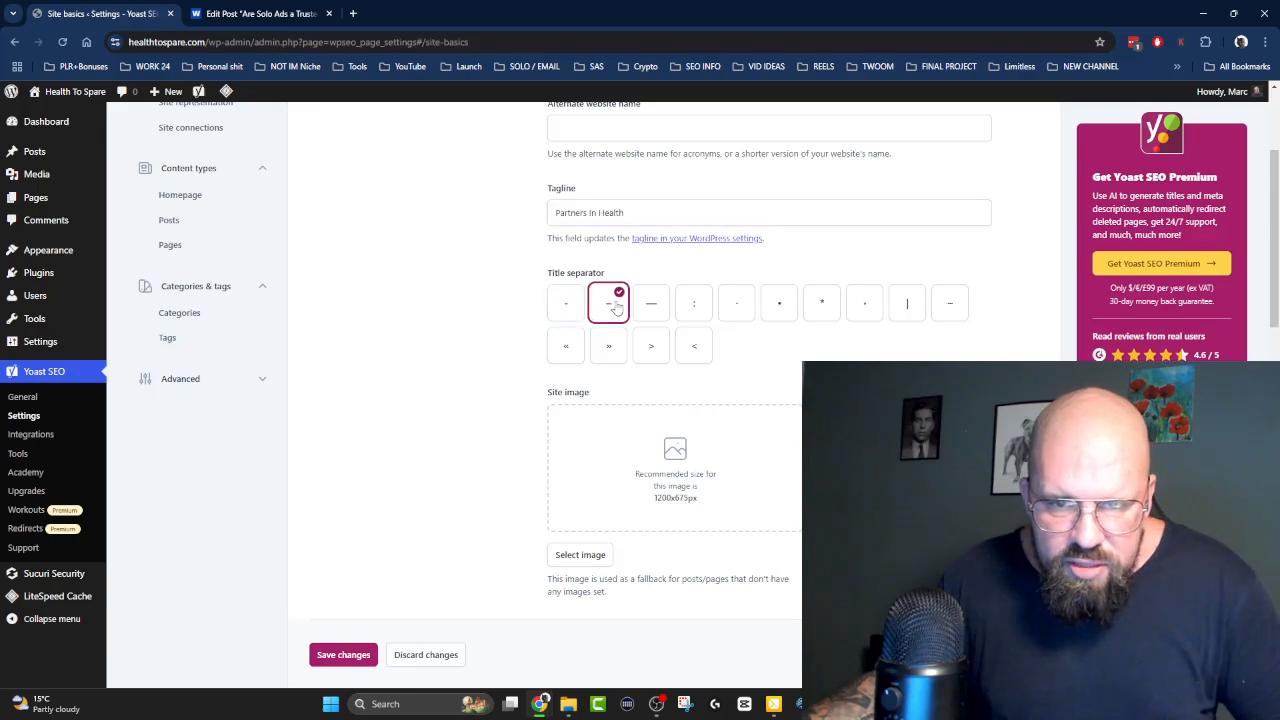
# Check how the title separator looks in the search appearance preview of the solo ads post on The Wolf Of Online Marketing.
pyautogui.click(254, 13)
pyautogui.scroll(10, 540, 401)
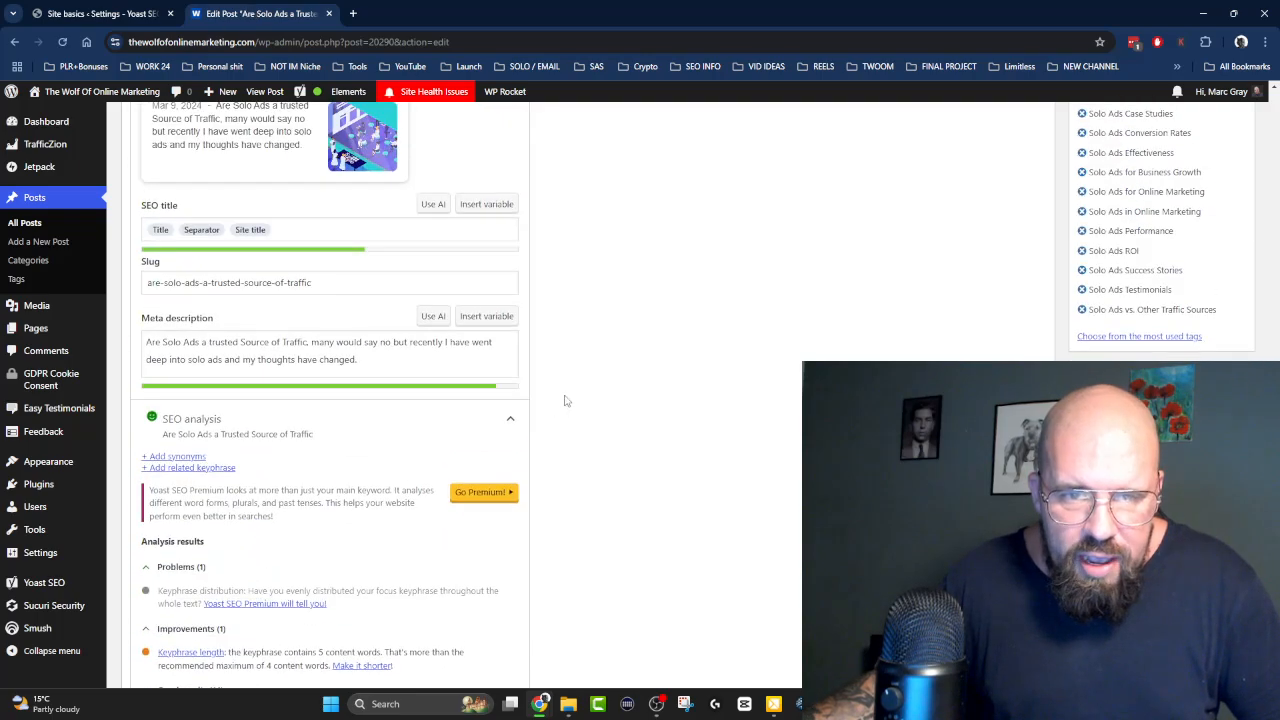
pyautogui.scroll(-1, 594, 368)
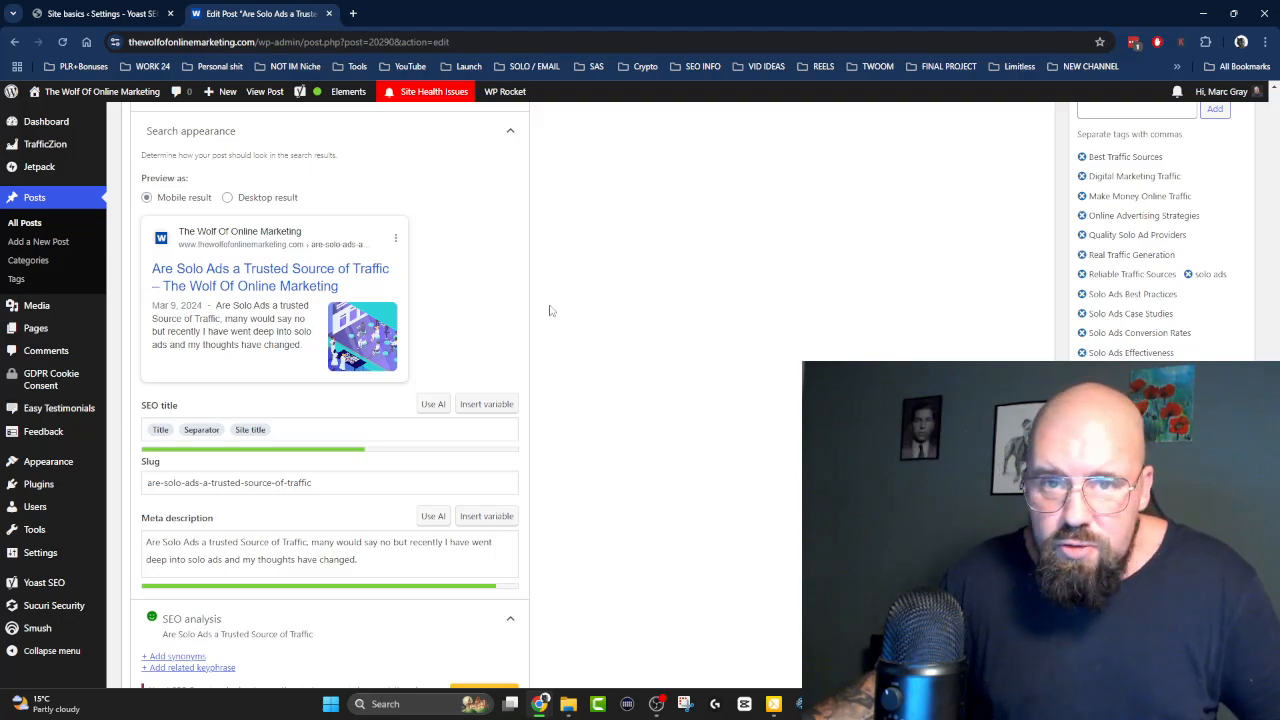
pyautogui.click(100, 13)
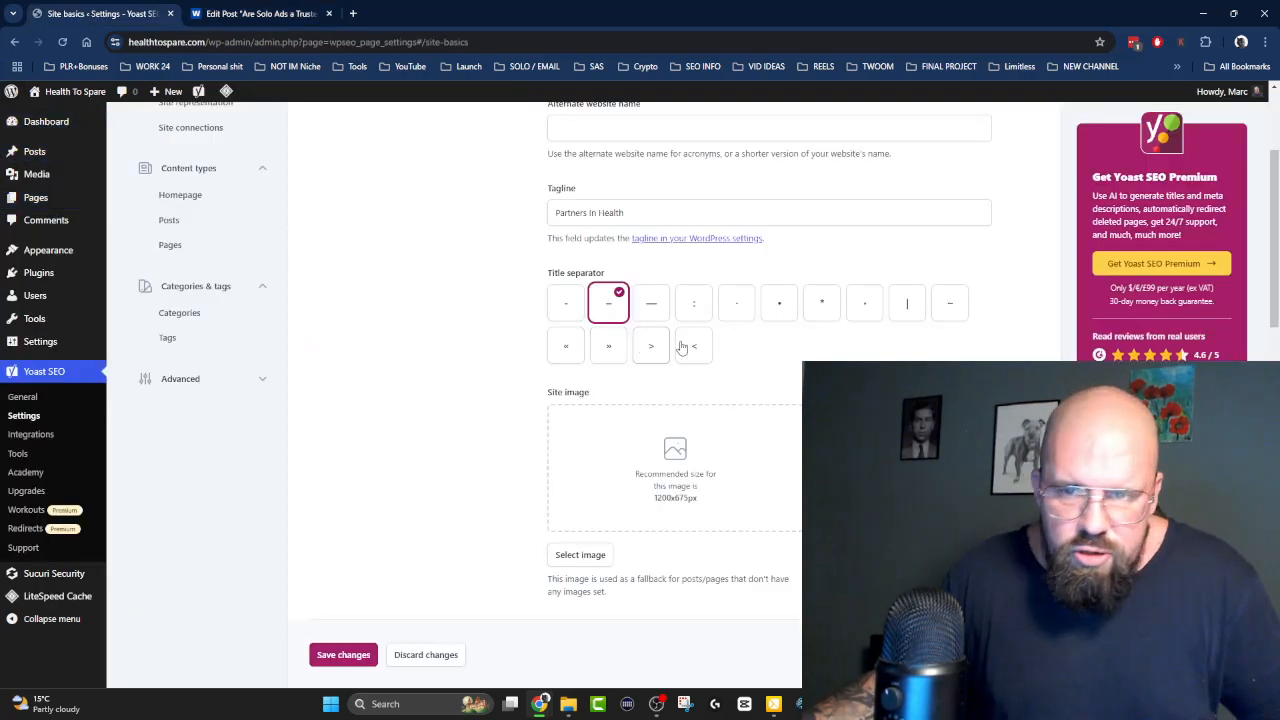
# Try the vertical bar as title separator, switch back to the en dash (–), and save the site basics.
pyautogui.click(908, 303)
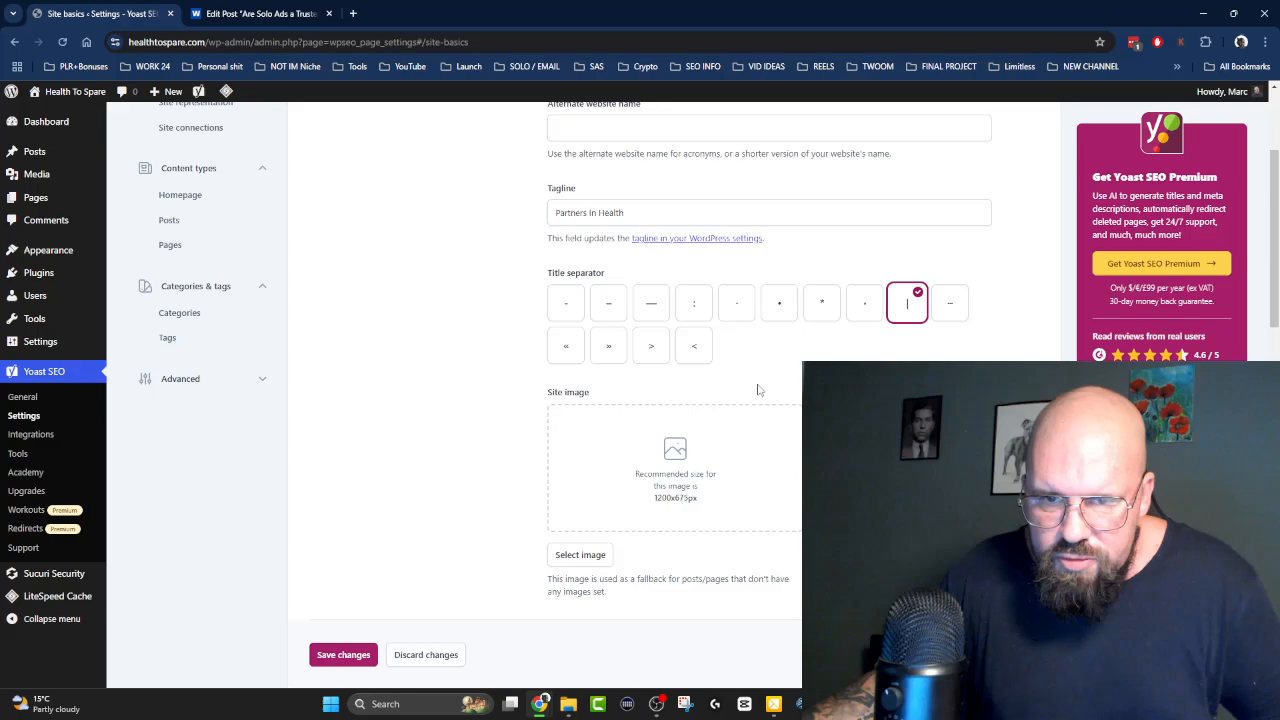
pyautogui.click(609, 306)
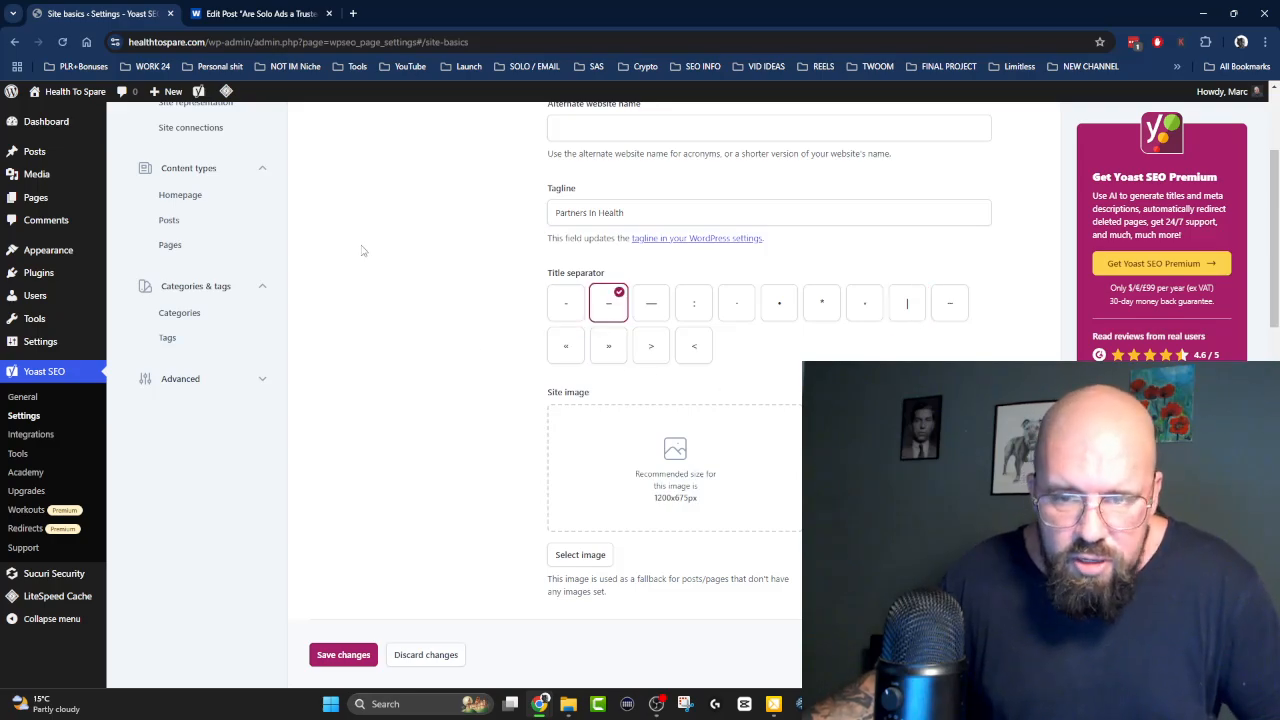
pyautogui.scroll(-3, 360, 245)
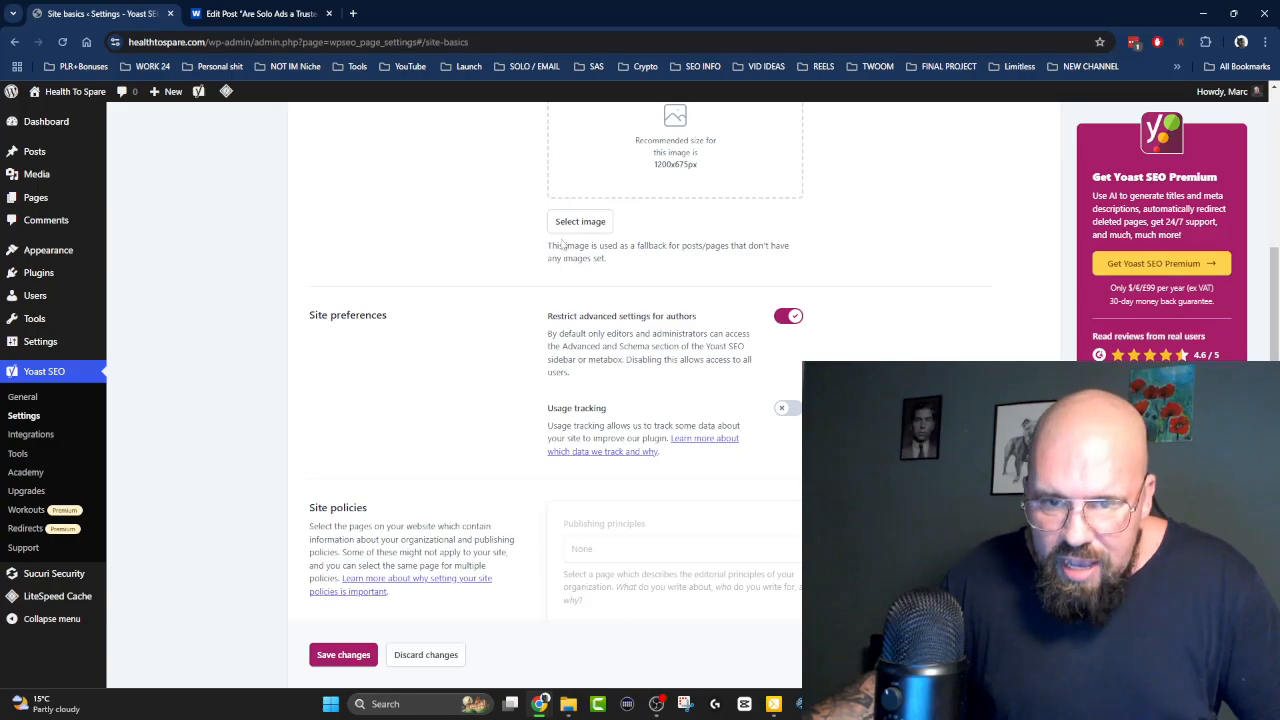
pyautogui.scroll(3, 388, 234)
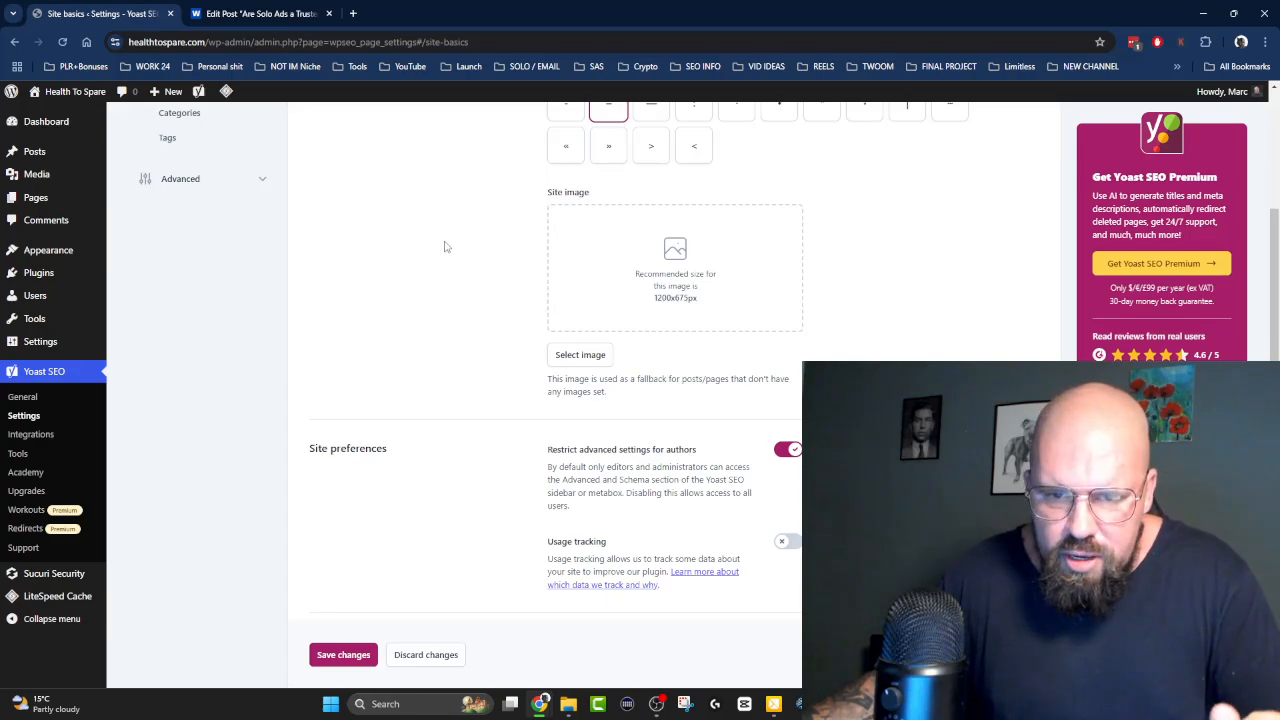
pyautogui.scroll(-2, 446, 244)
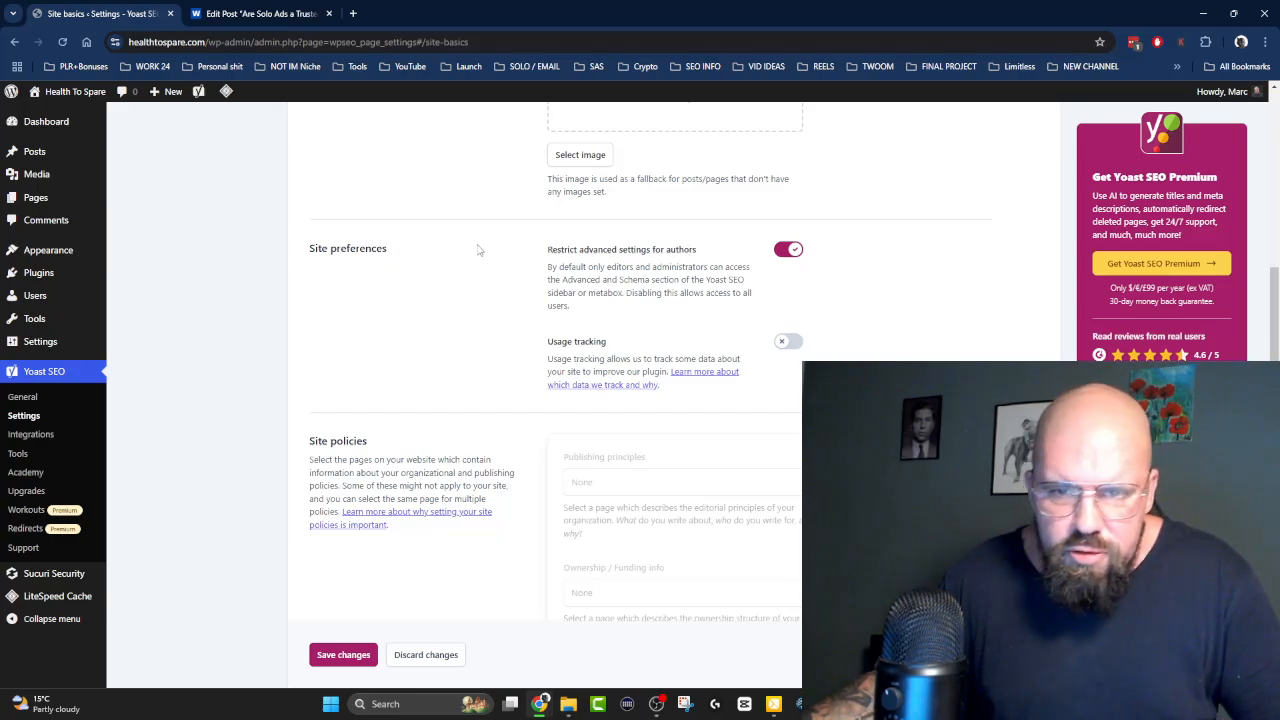
pyautogui.scroll(-10, 443, 206)
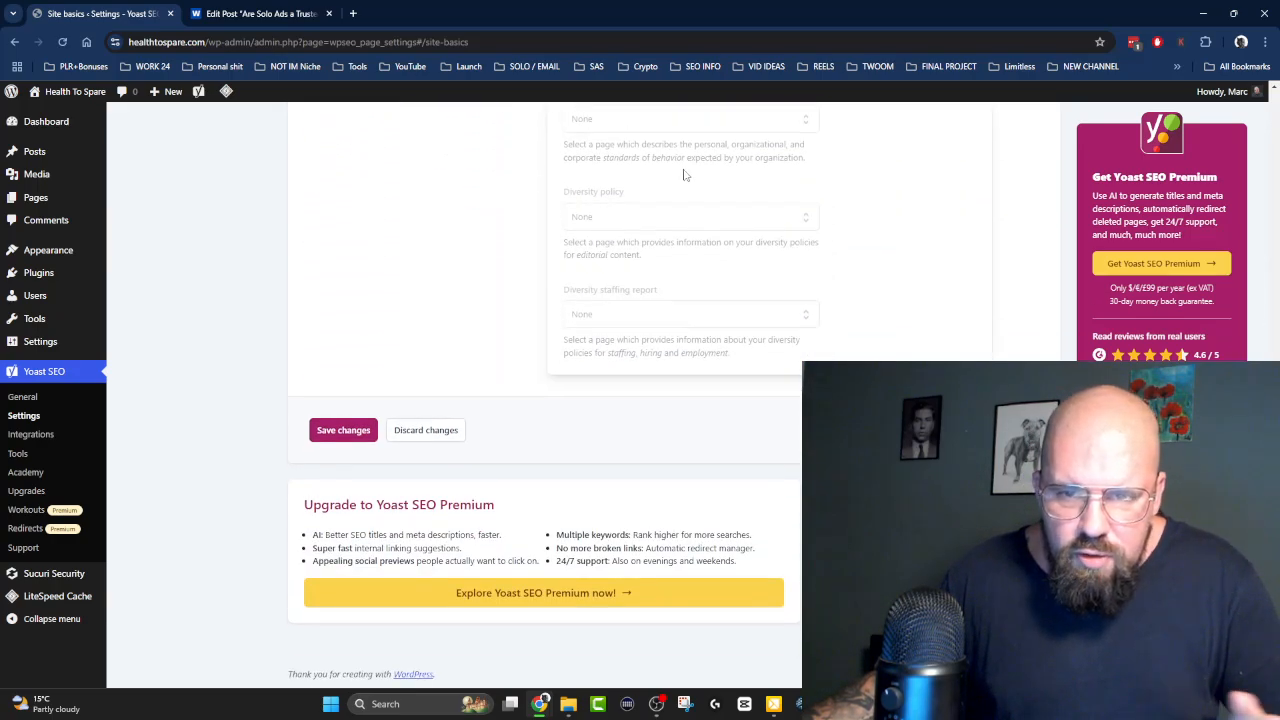
pyautogui.click(354, 434)
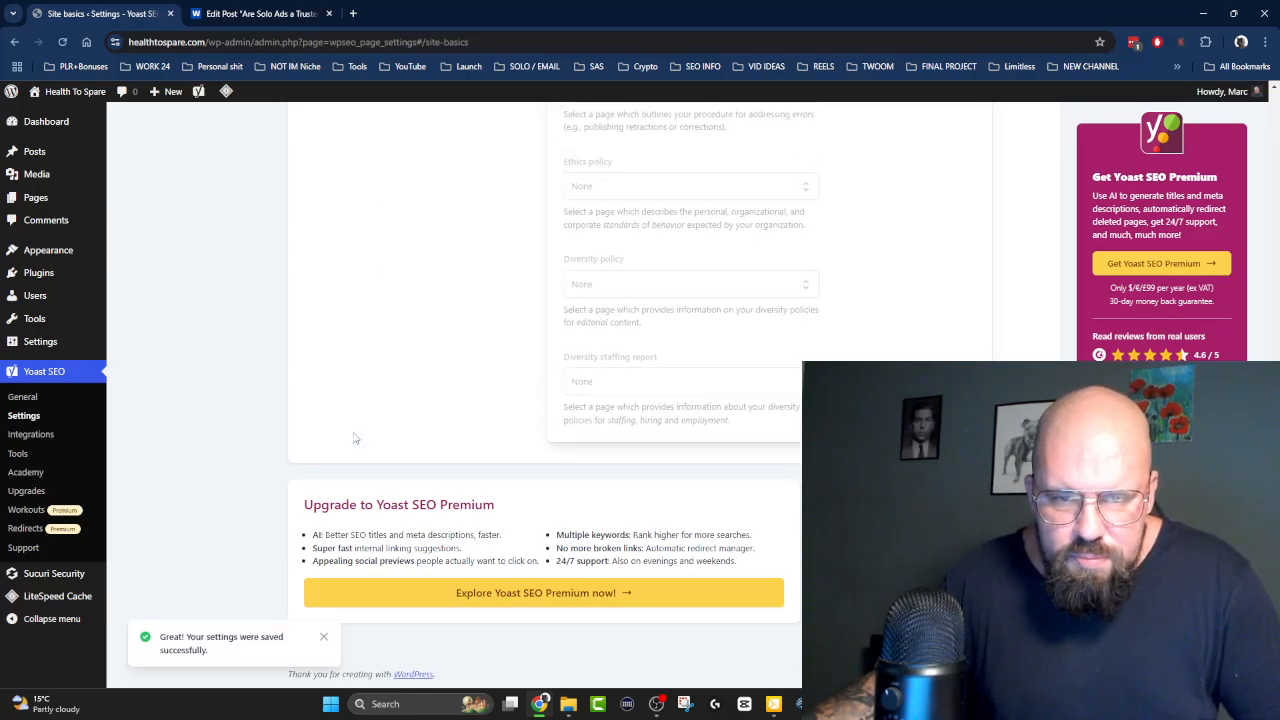
# Set the site representation to Person, select the site's existing user as that person, and save the changes.
pyautogui.scroll(15, 455, 394)
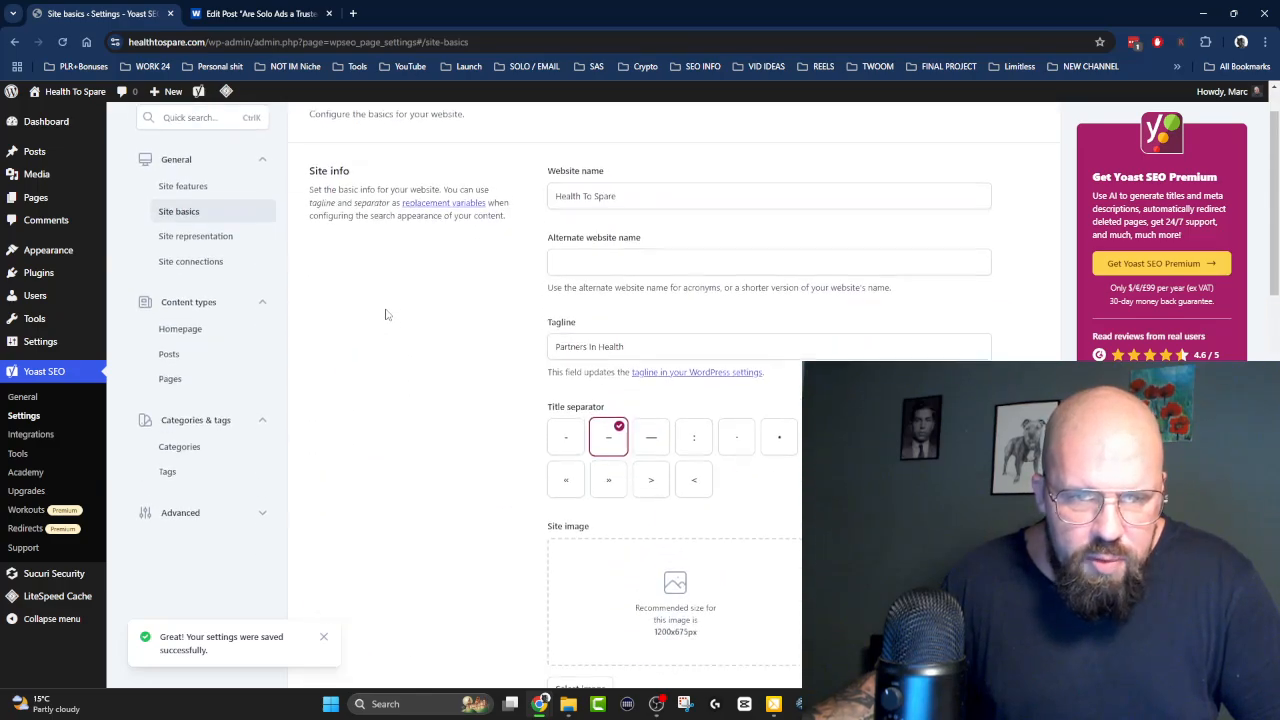
pyautogui.click(182, 310)
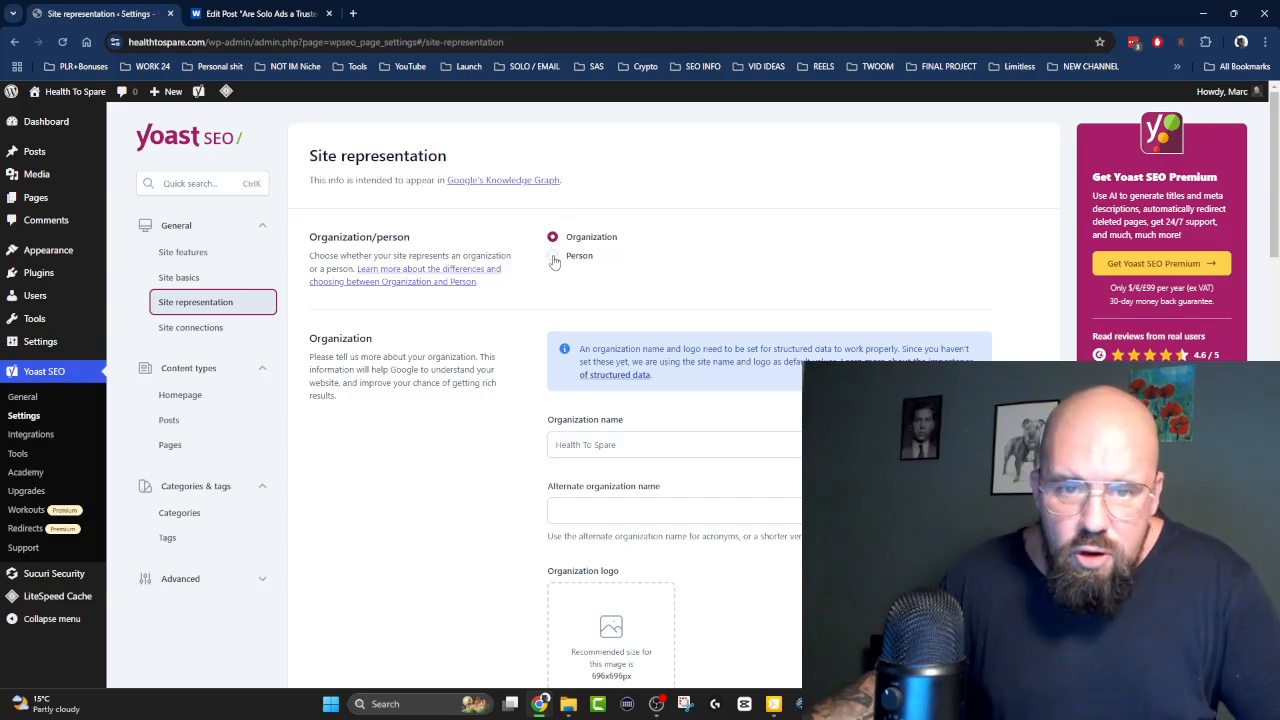
pyautogui.click(554, 258)
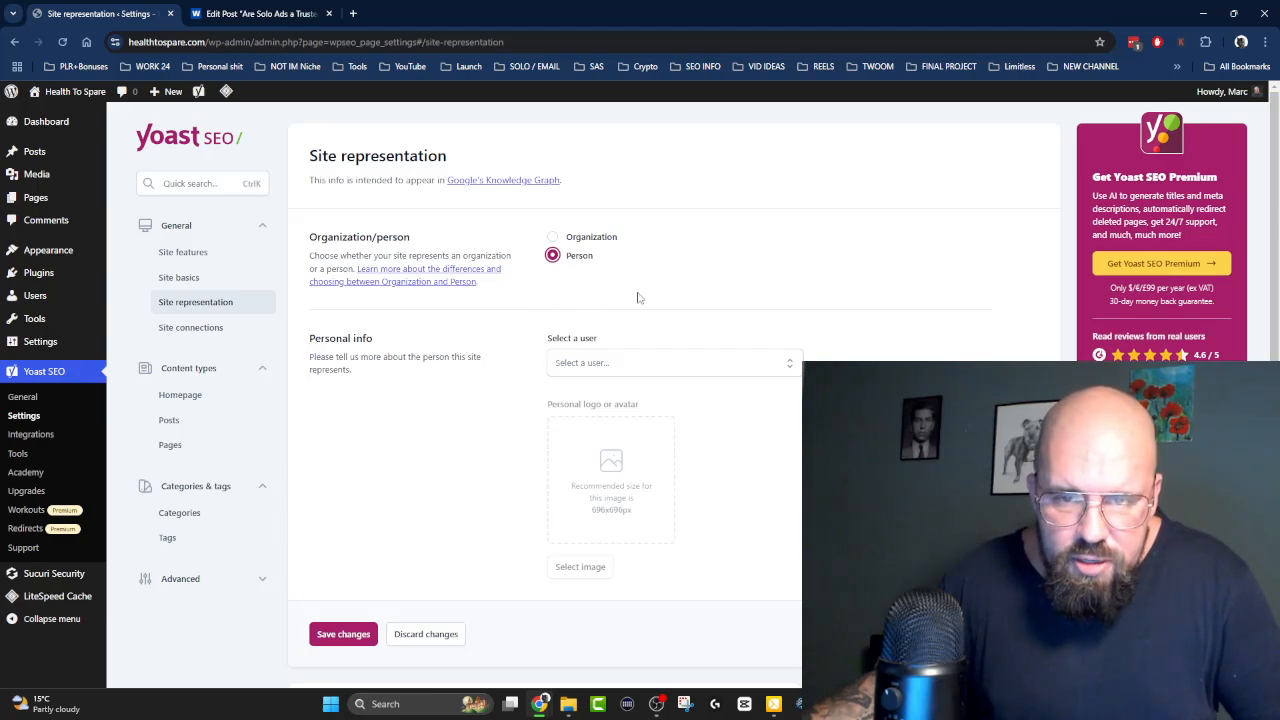
pyautogui.click(711, 366)
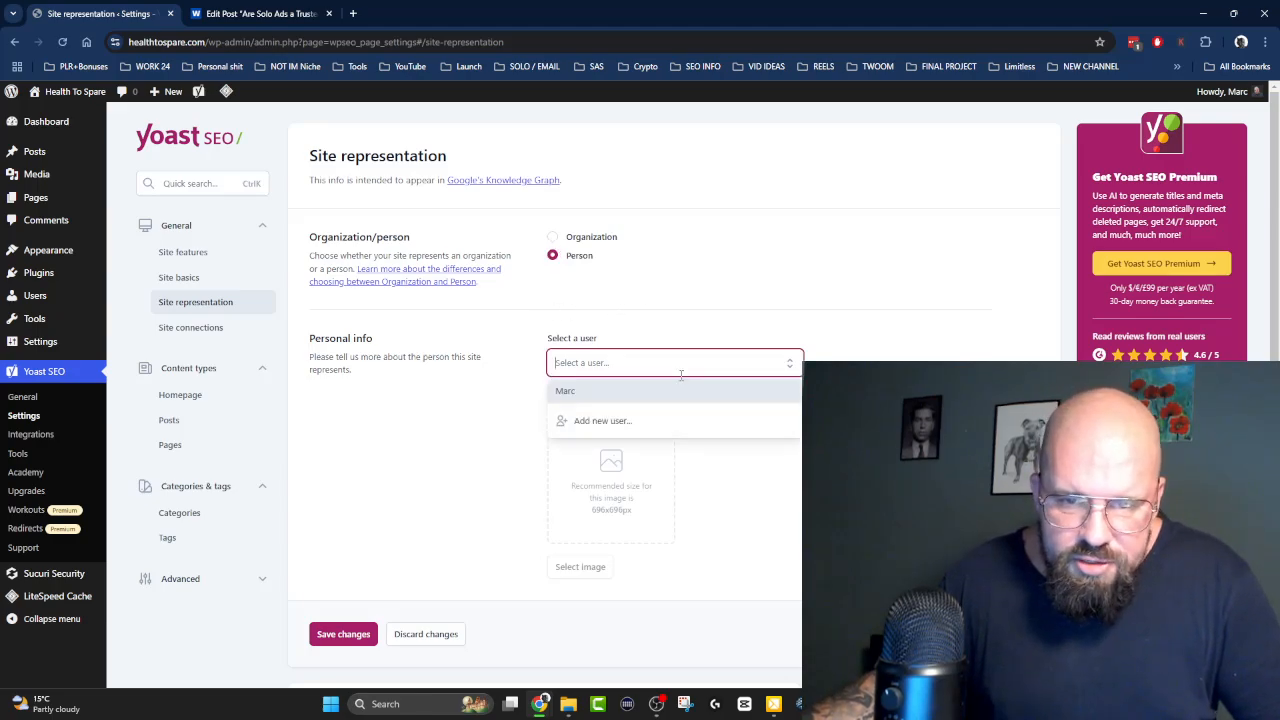
pyautogui.click(588, 392)
pyautogui.scroll(-3, 527, 333)
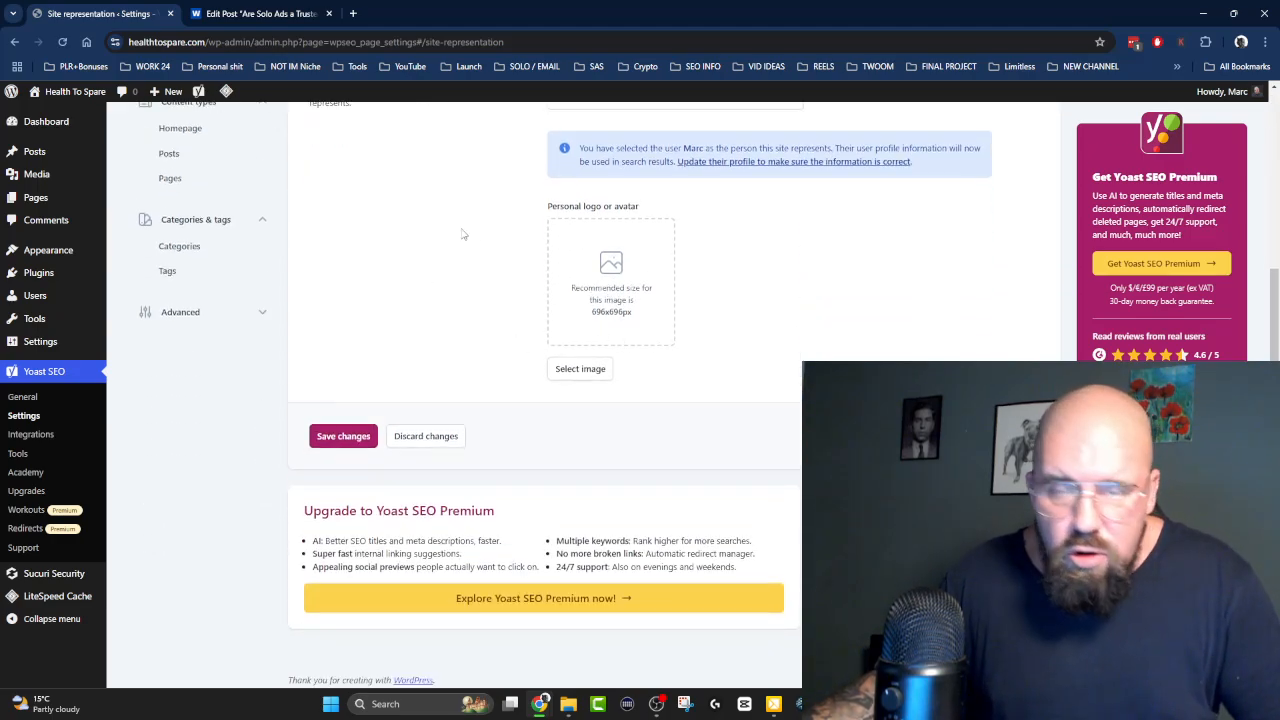
pyautogui.click(345, 437)
pyautogui.scroll(1, 345, 437)
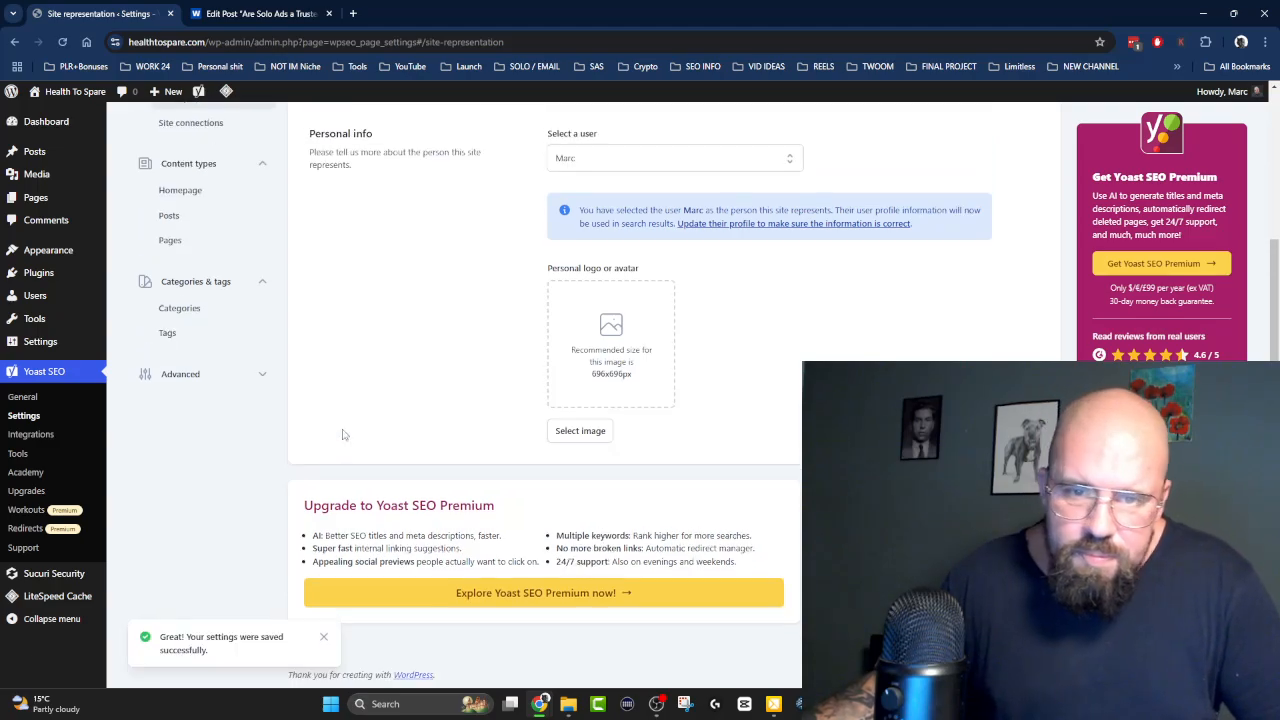
# Open Site connections and go through the verification code fields for Baidu, Bing, Google, Pinterest and Yandex.
pyautogui.scroll(3, 395, 312)
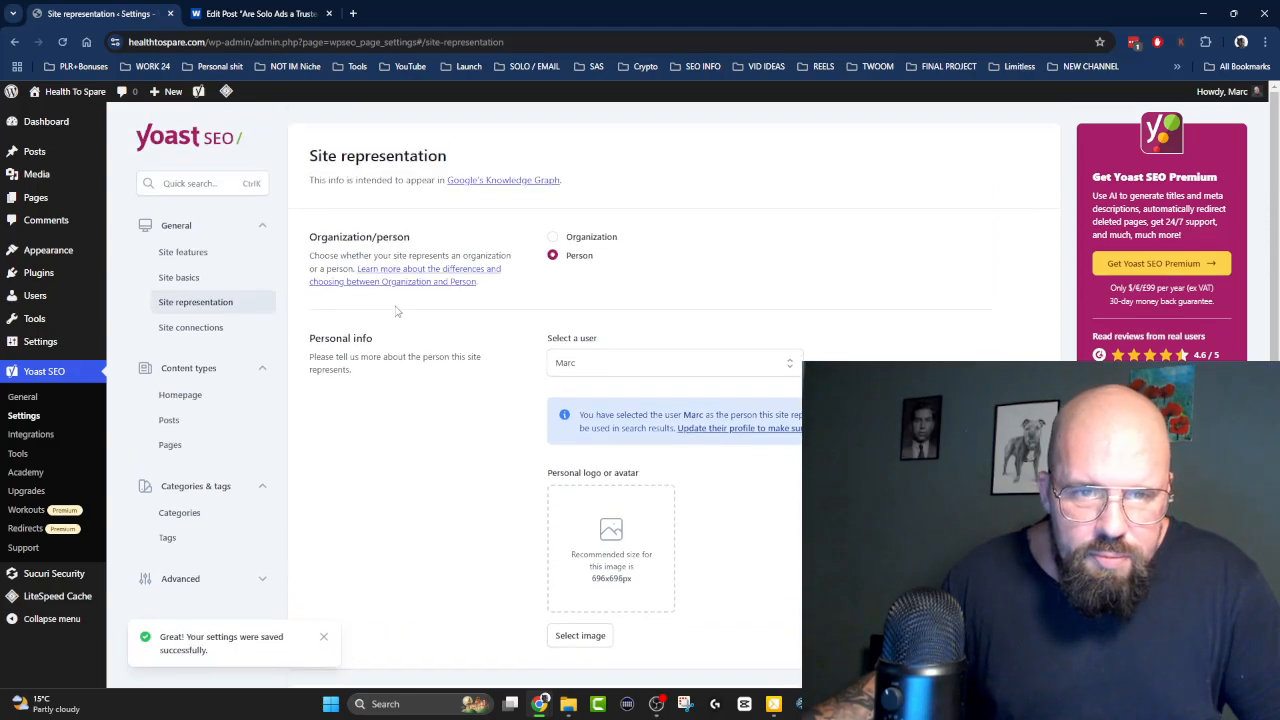
pyautogui.click(166, 330)
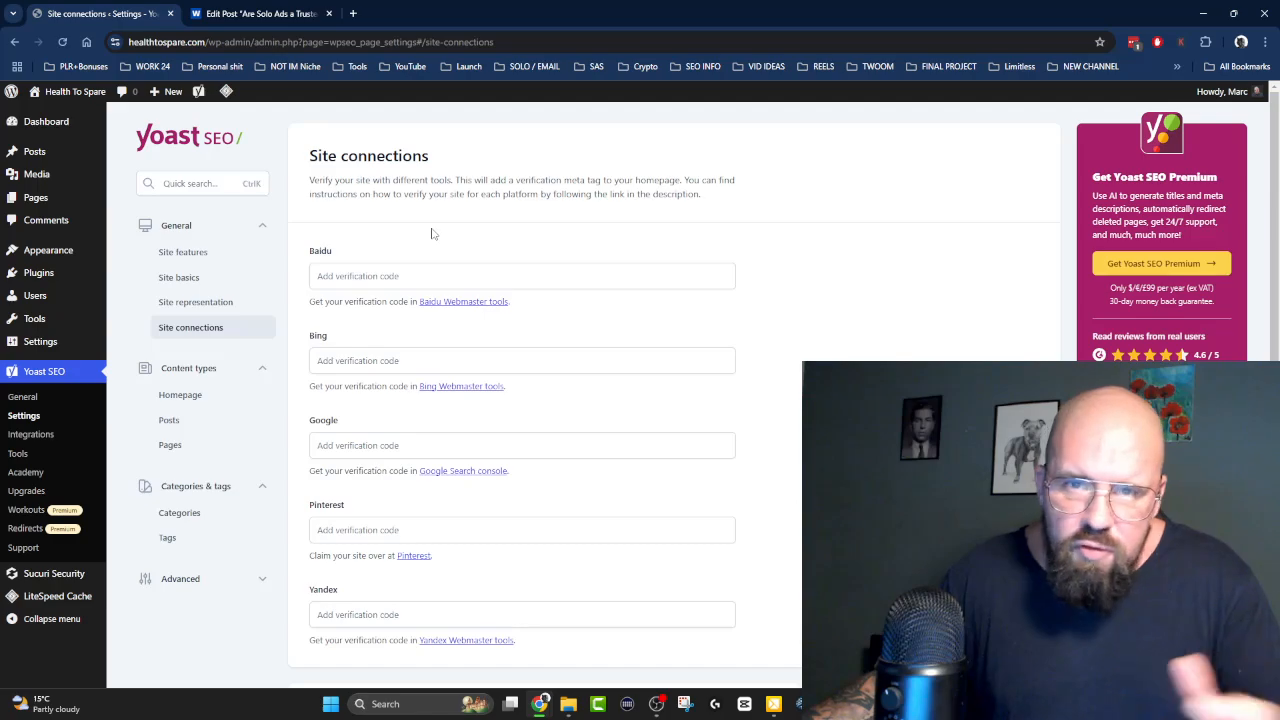
pyautogui.scroll(-3, 440, 229)
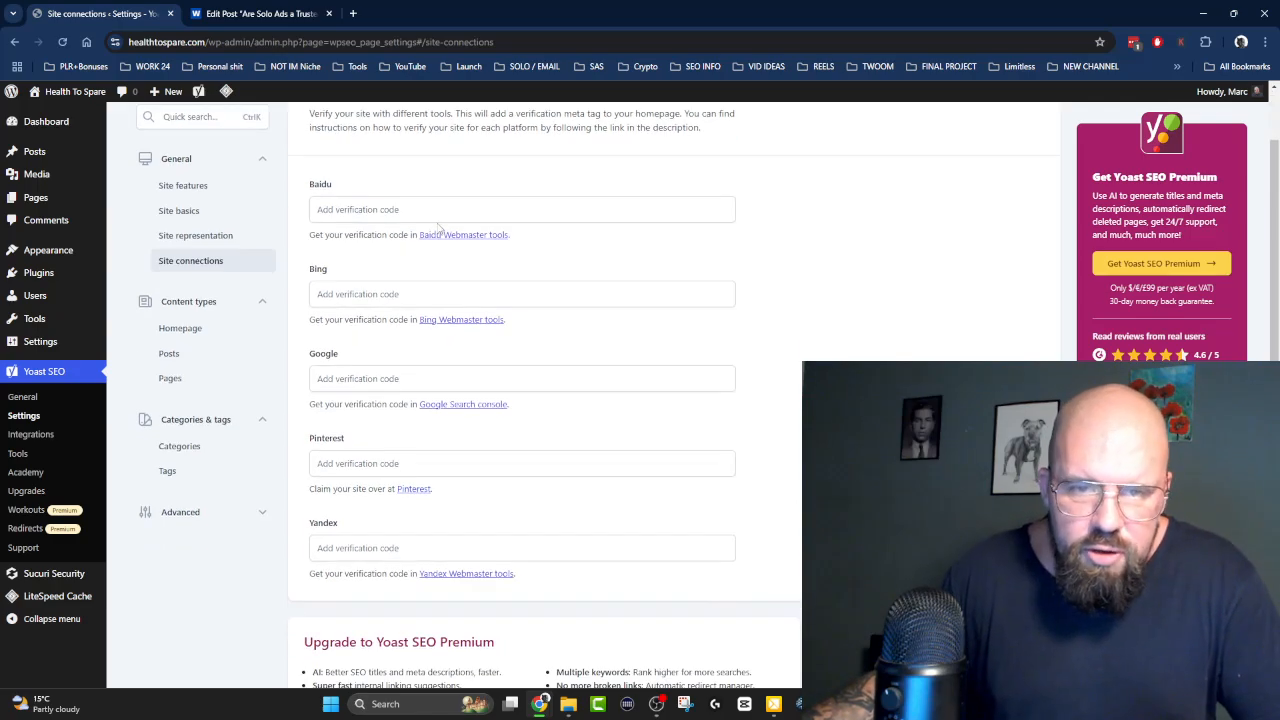
pyautogui.scroll(2, 856, 320)
pyautogui.scroll(1, 856, 320)
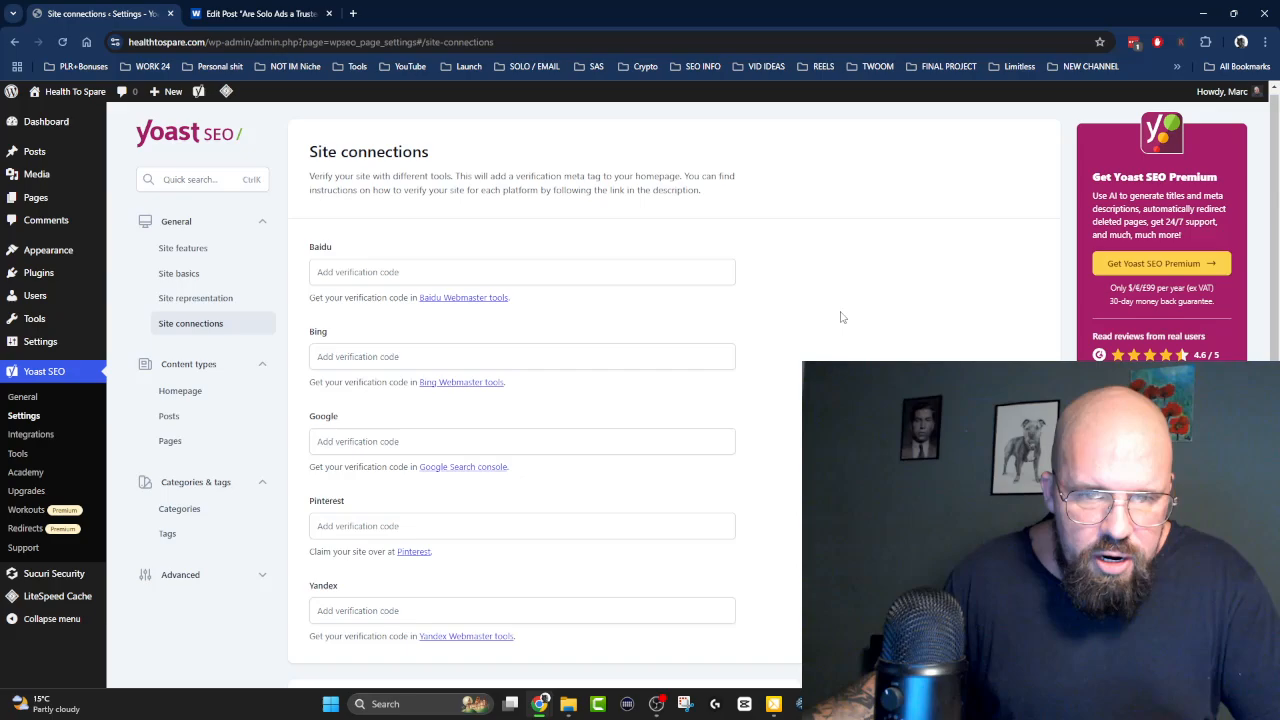
pyautogui.click(340, 441)
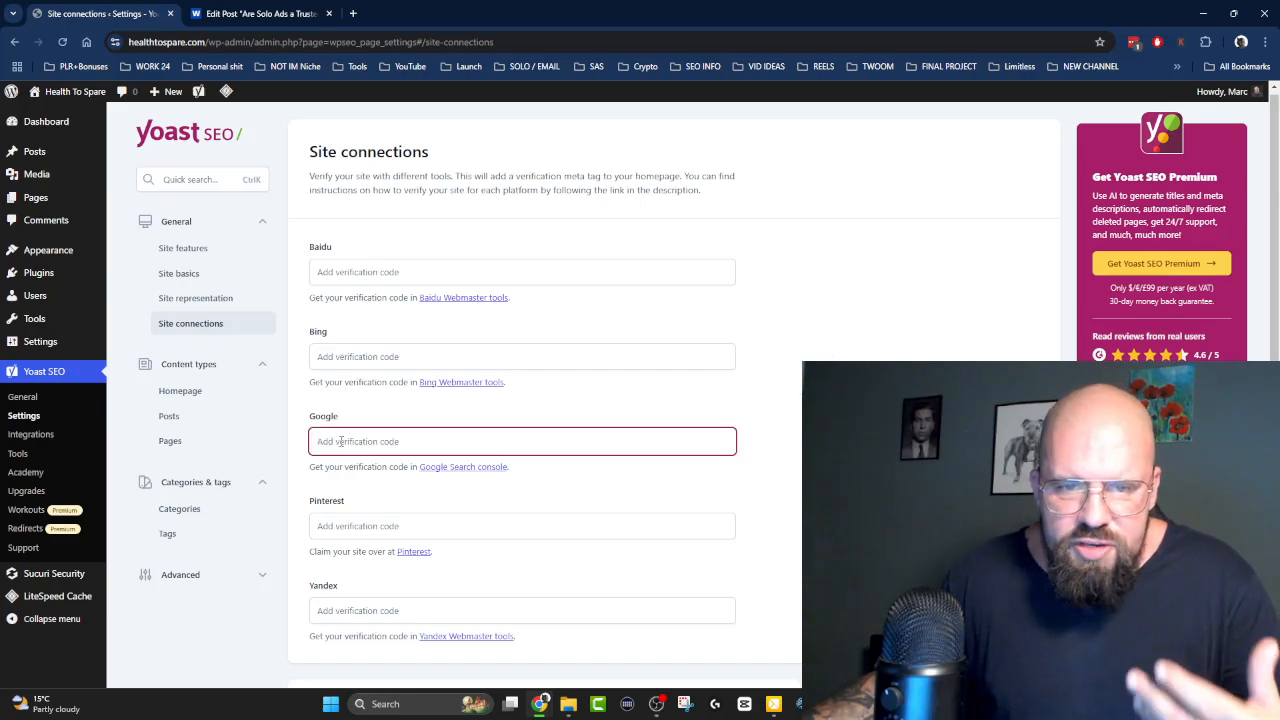
pyautogui.click(336, 356)
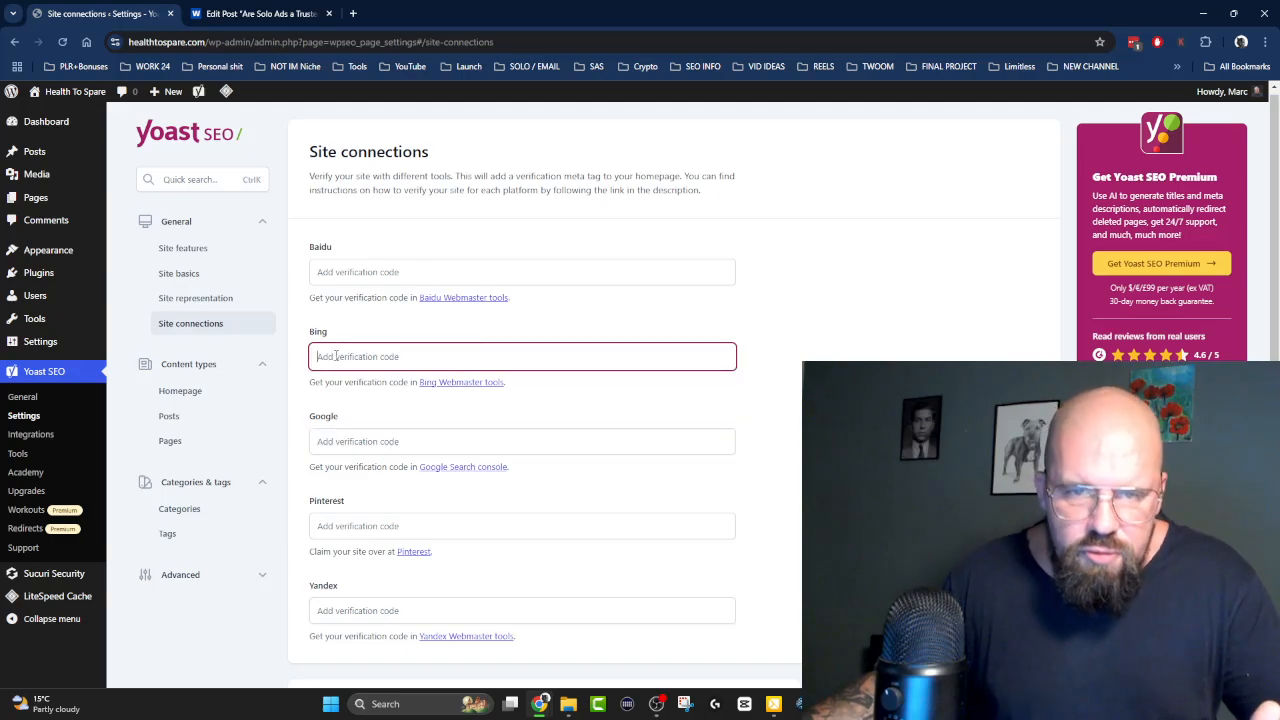
pyautogui.click(339, 266)
pyautogui.click(388, 524)
pyautogui.click(314, 610)
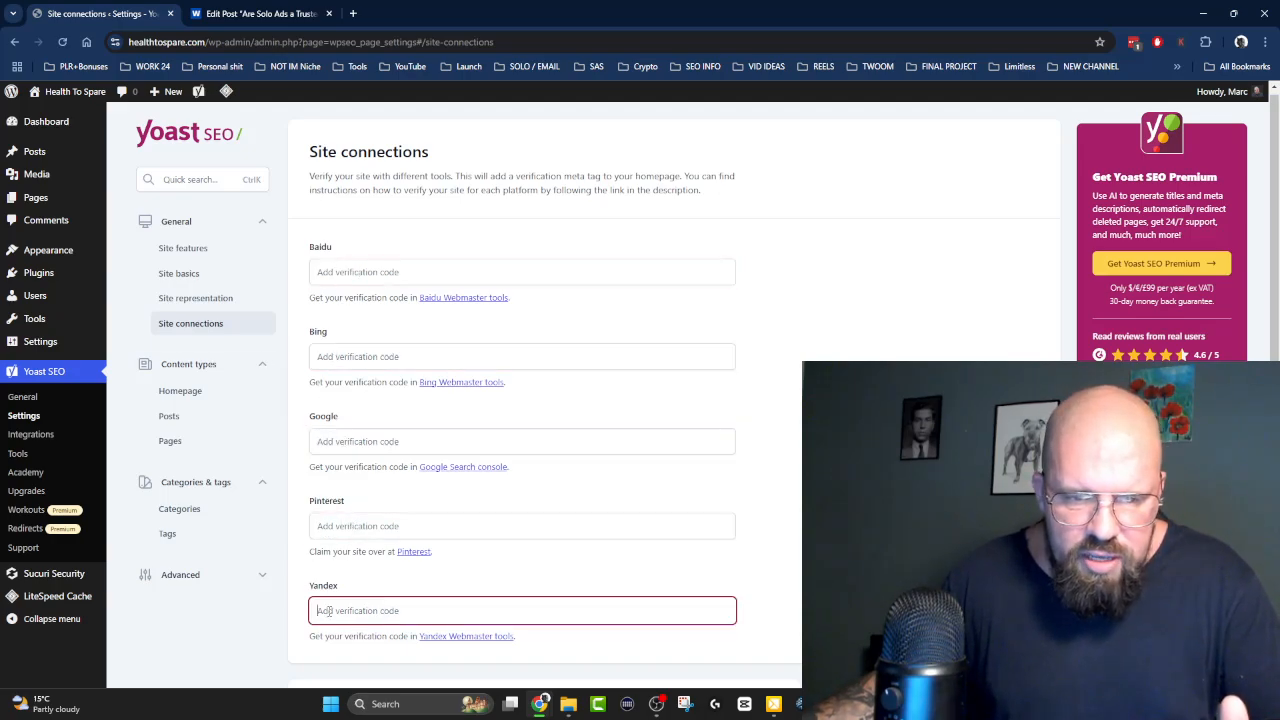
# Follow the Google Search Console link for the Google verification code, view the property list there, and return to the site connections.
pyautogui.click(781, 332)
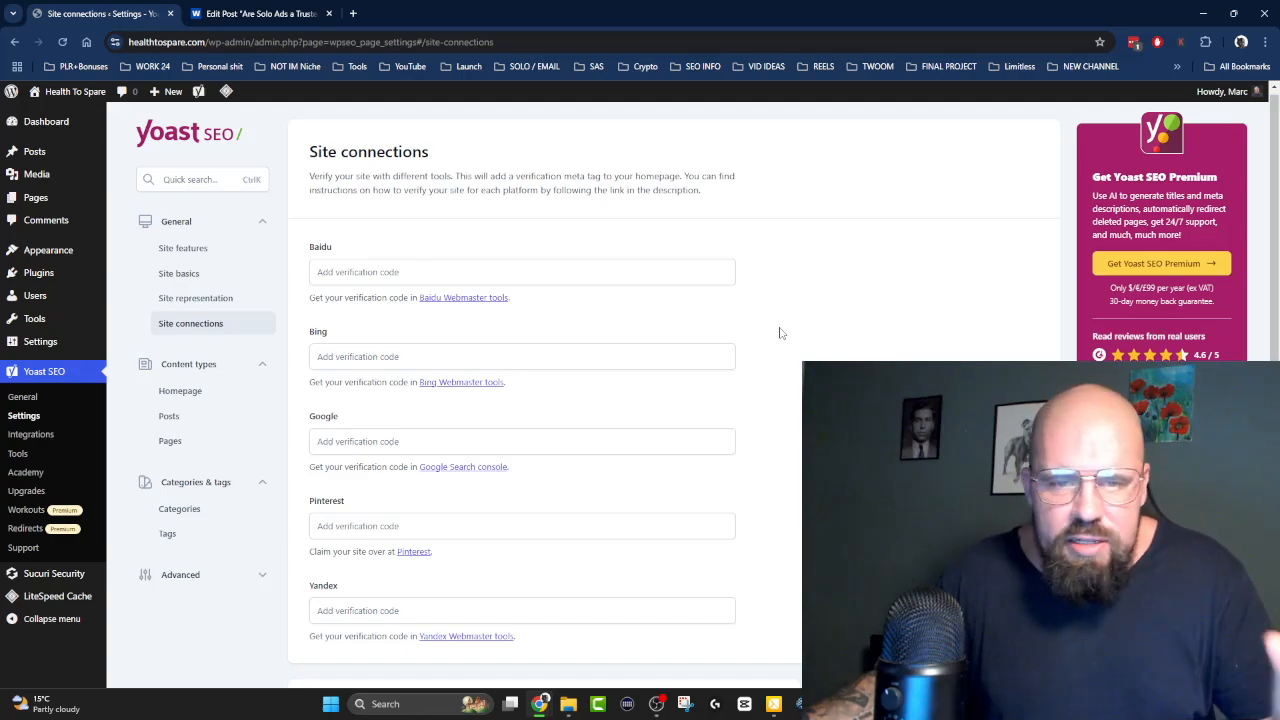
pyautogui.click(376, 441)
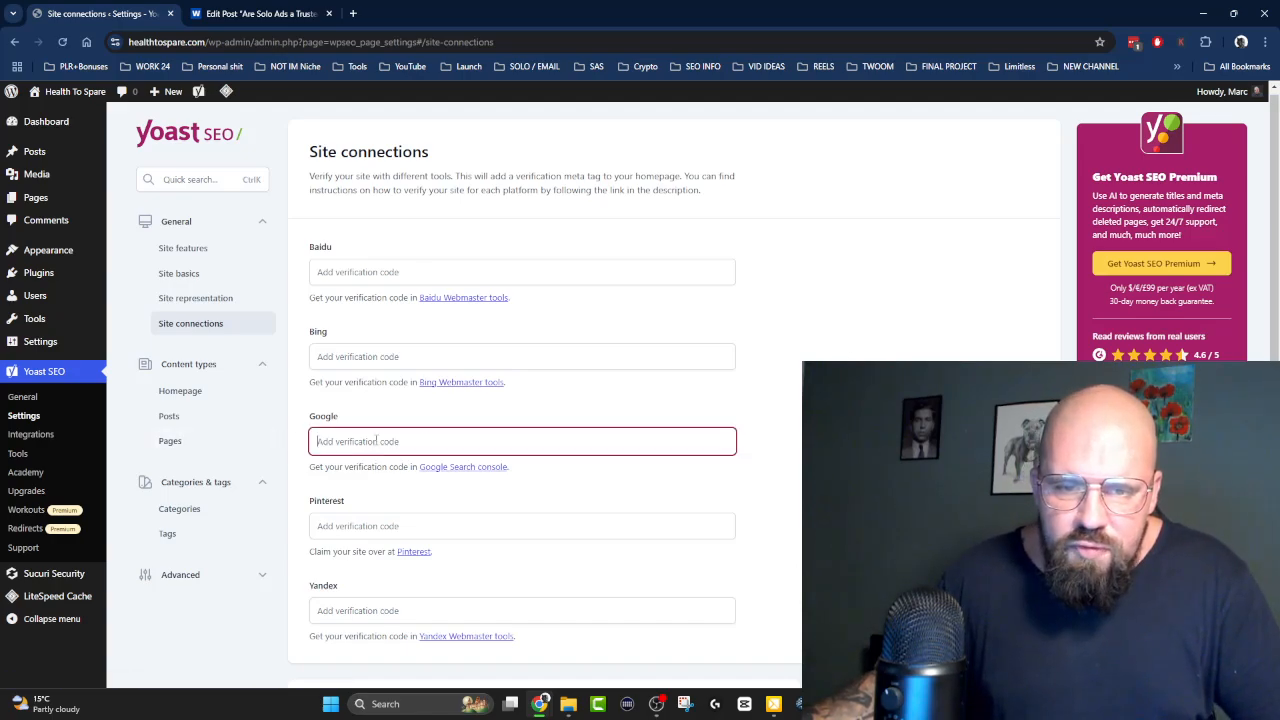
pyautogui.click(489, 474)
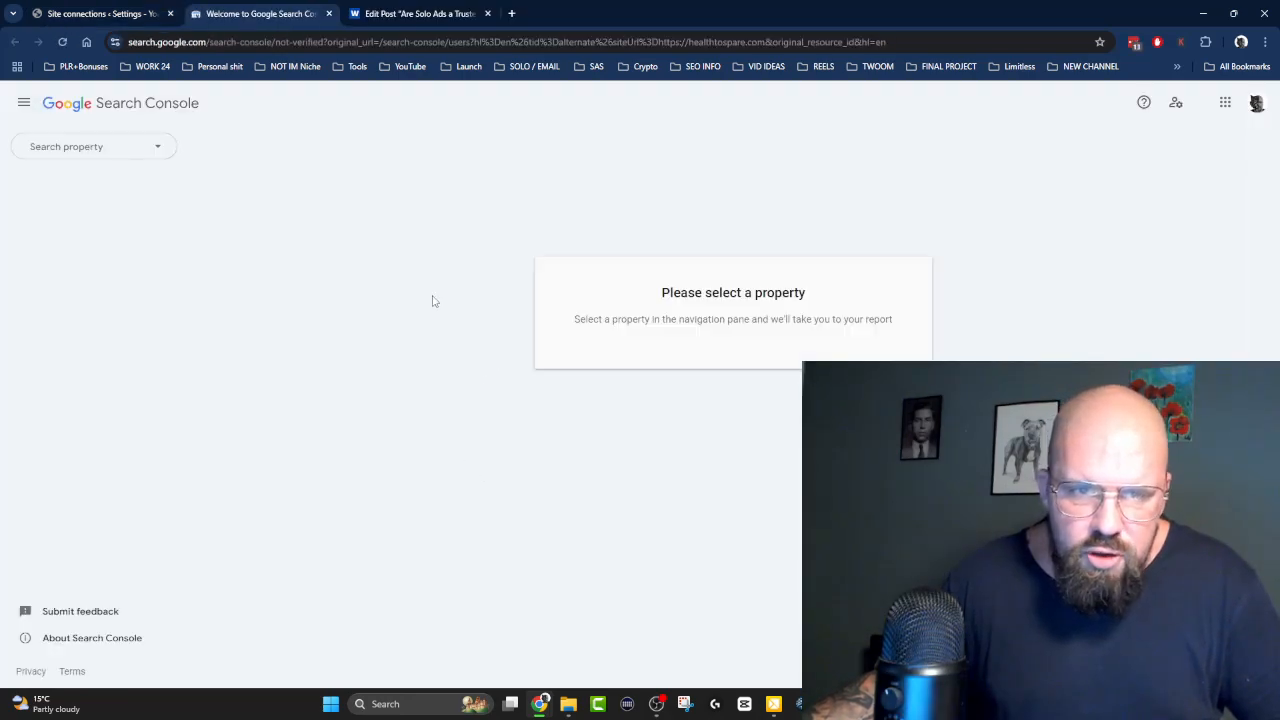
pyautogui.click(157, 150)
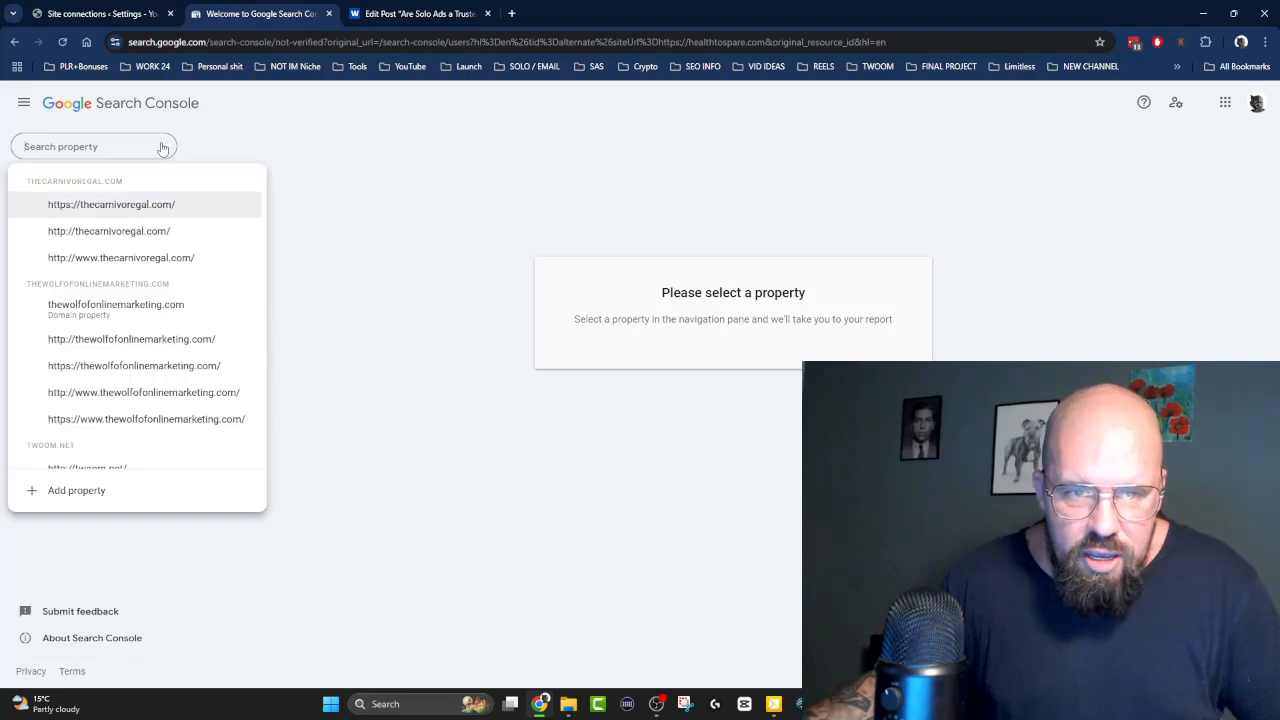
pyautogui.click(325, 182)
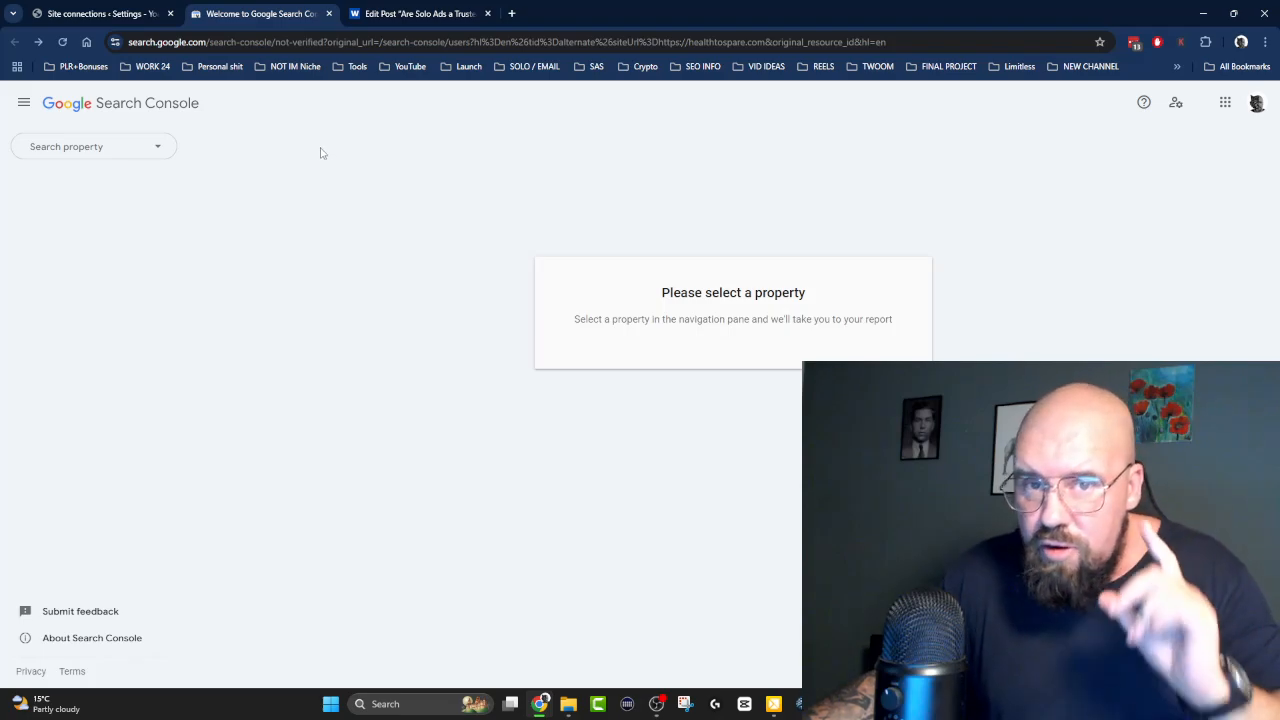
pyautogui.click(328, 14)
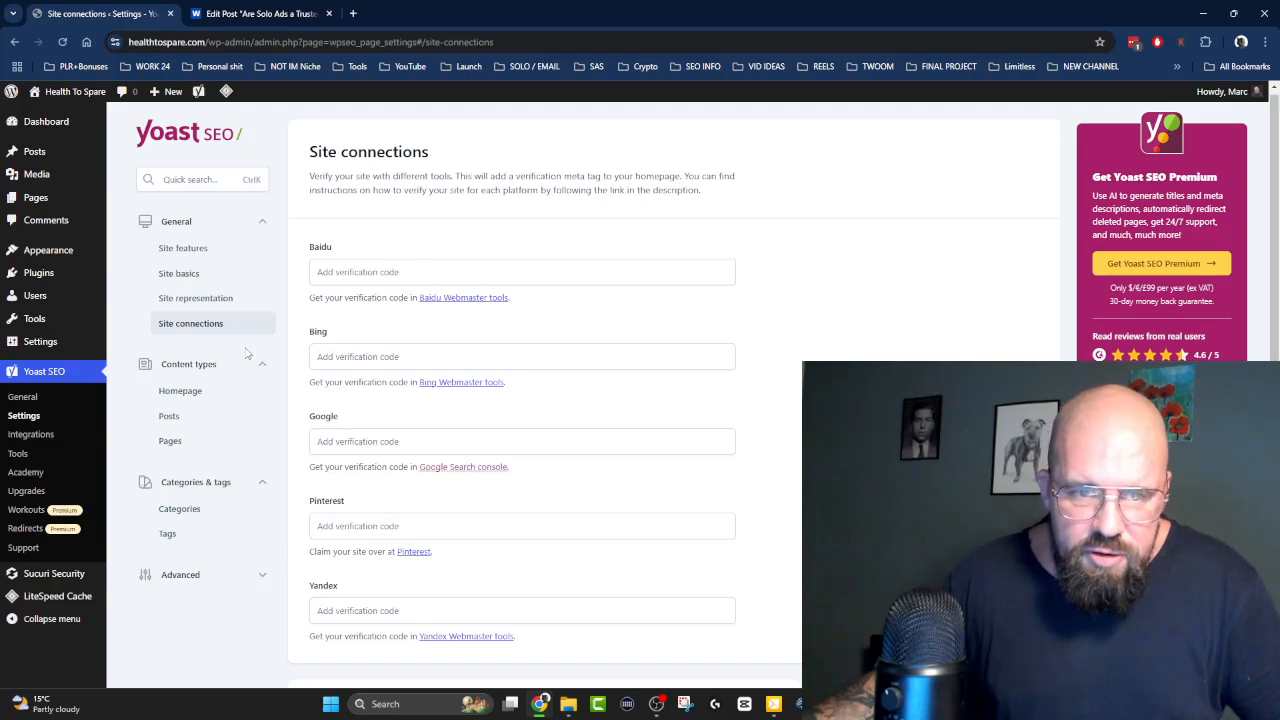
pyautogui.click(190, 368)
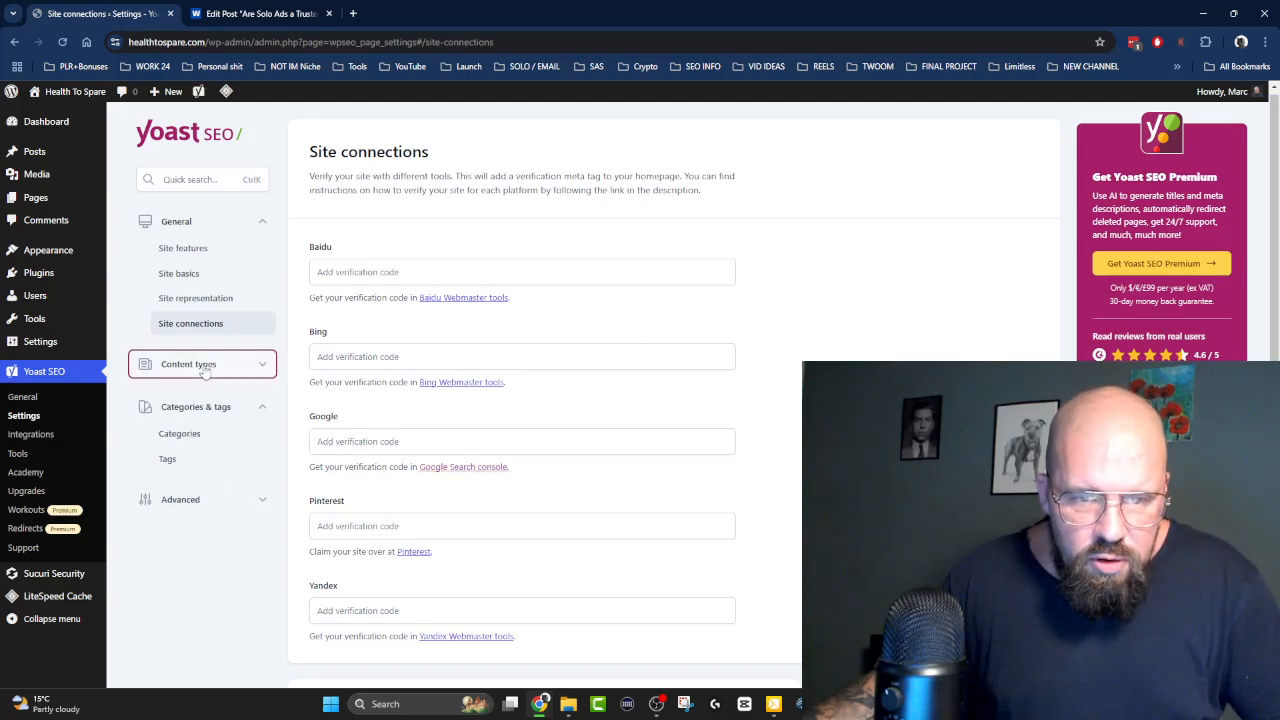
pyautogui.click(185, 410)
pyautogui.click(262, 412)
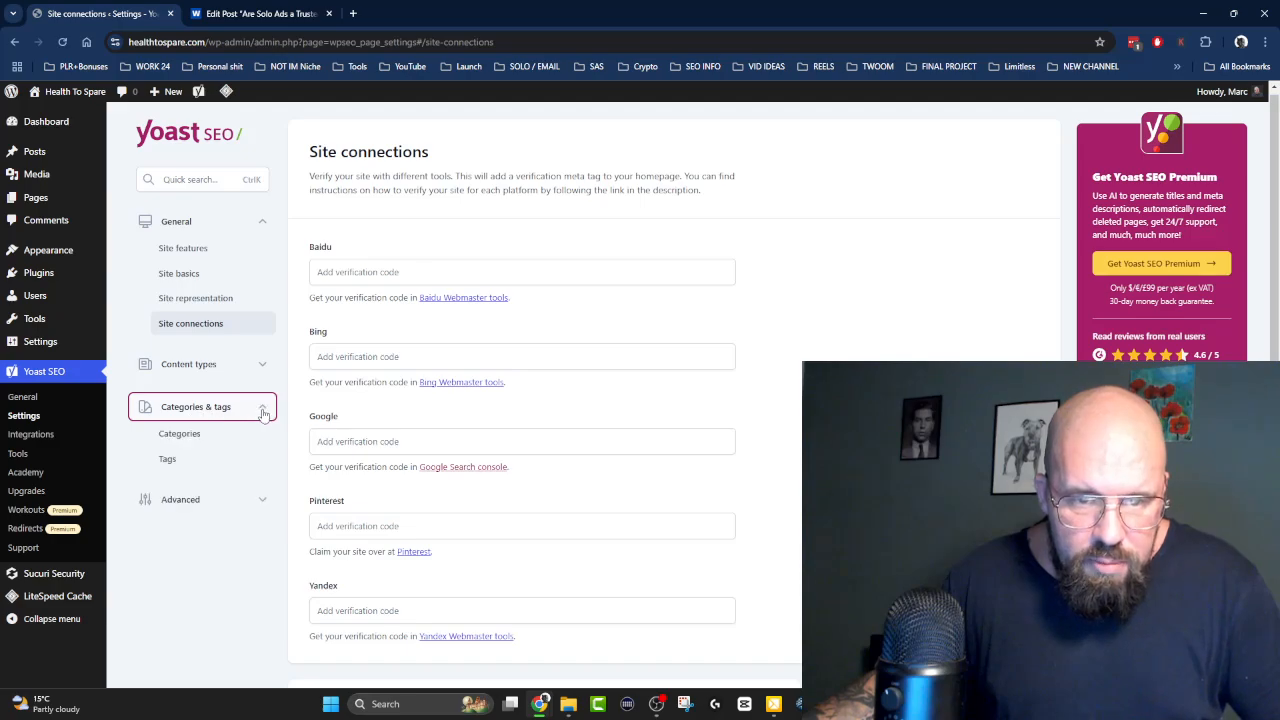
pyautogui.click(257, 368)
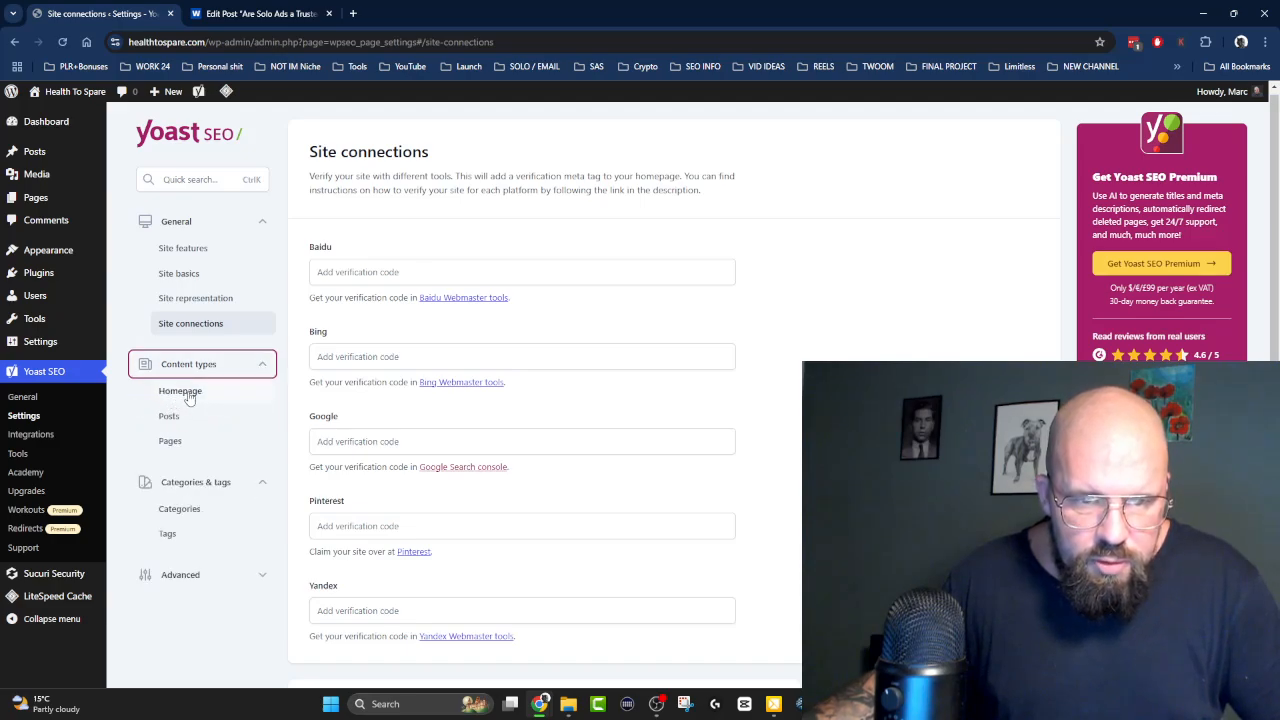
# Open the Homepage content type settings and compare their search appearance with the solo ads post's preview on The Wolf Of Online Marketing.
pyautogui.click(181, 392)
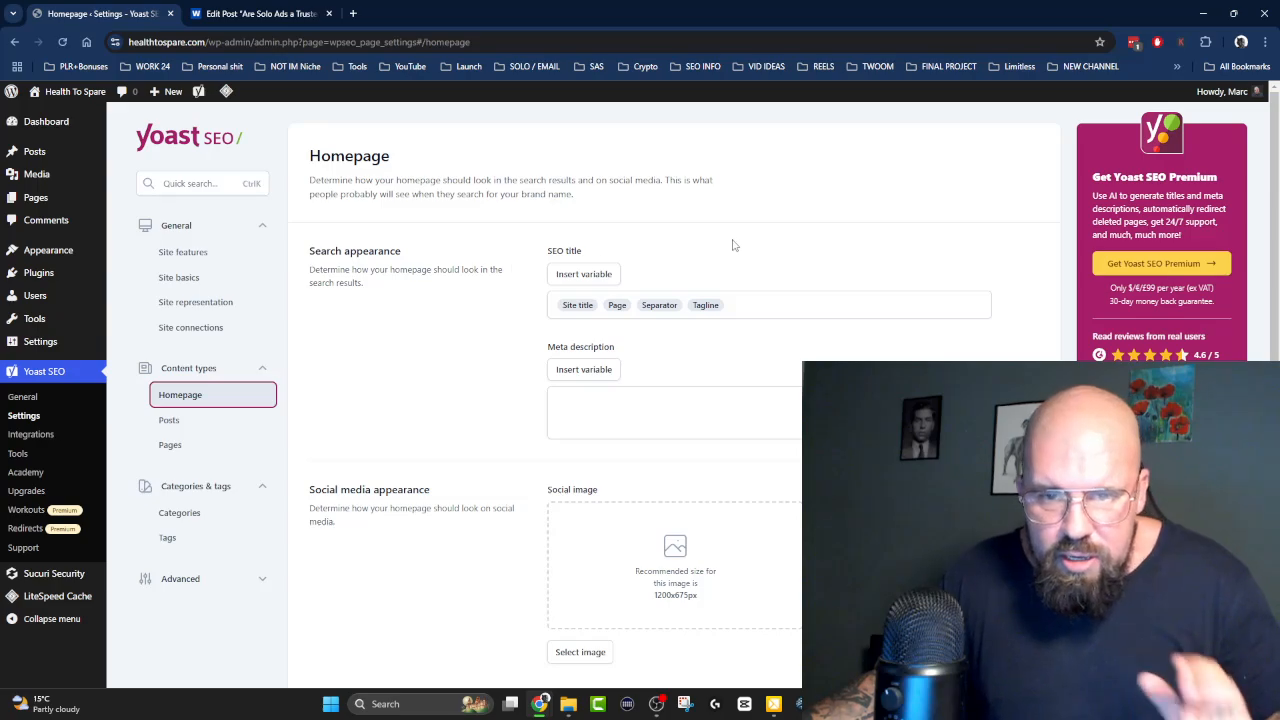
pyautogui.scroll(-1, 745, 214)
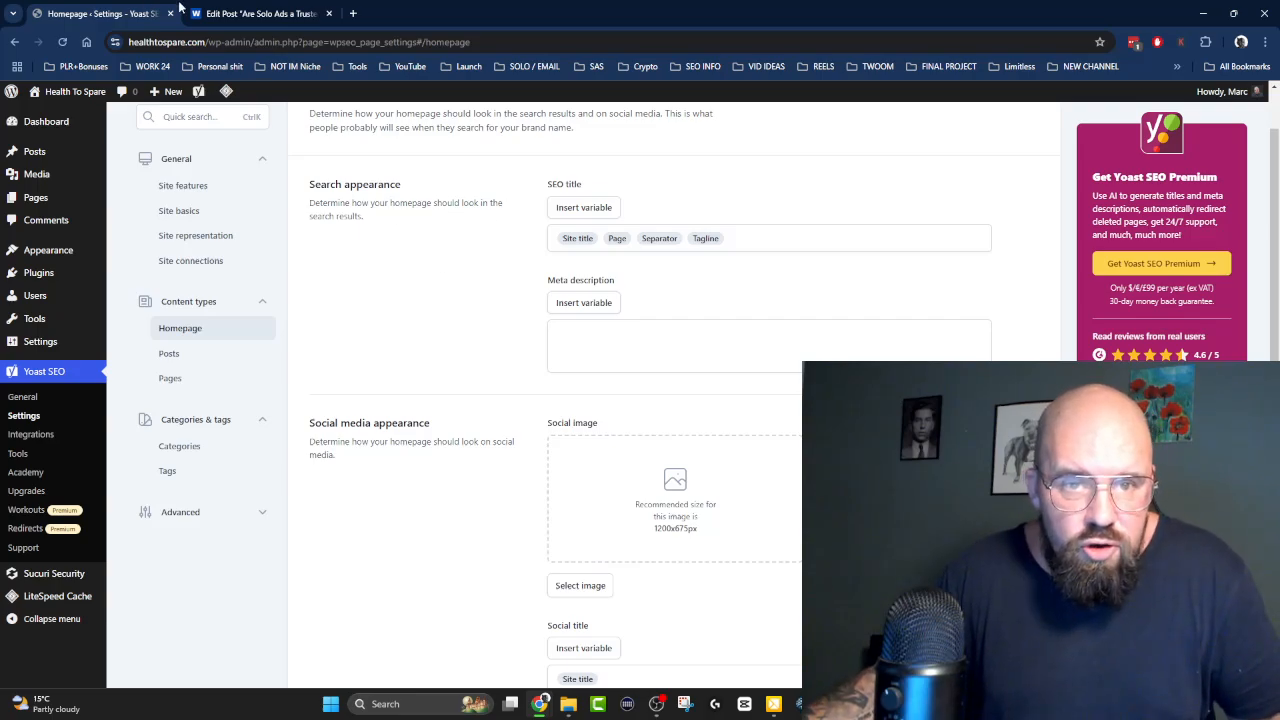
pyautogui.click(258, 12)
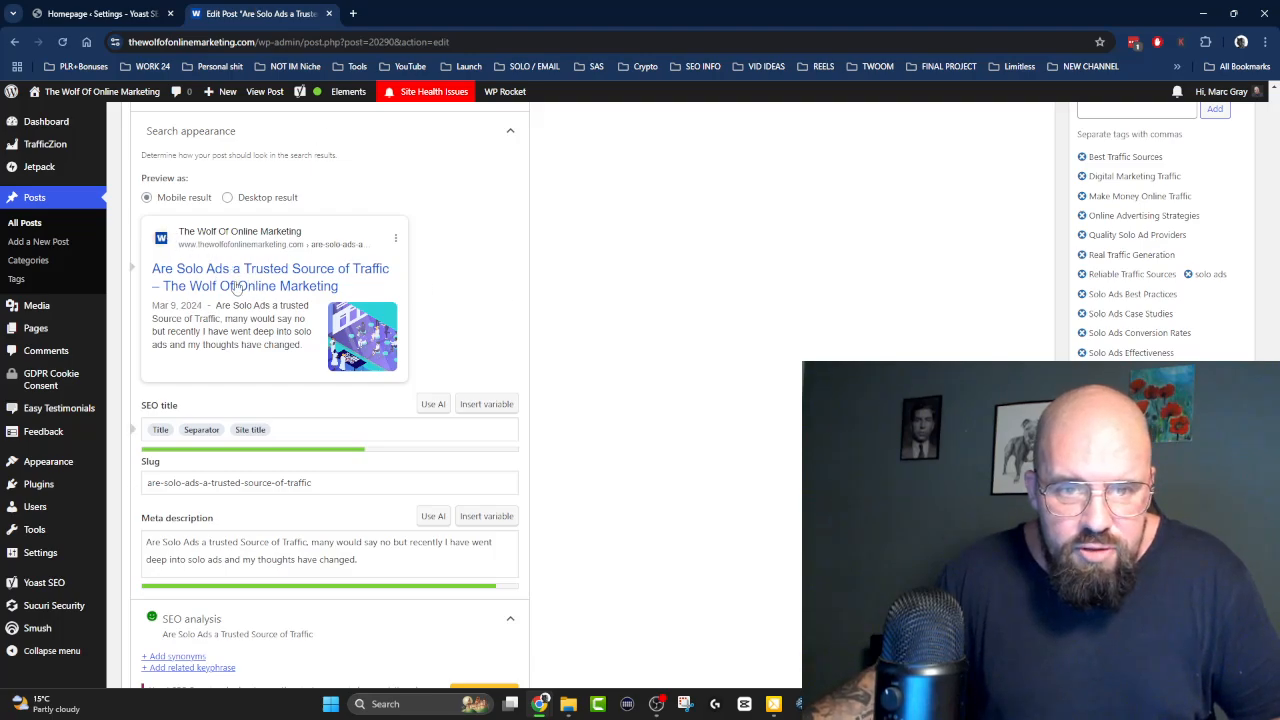
pyautogui.click(83, 12)
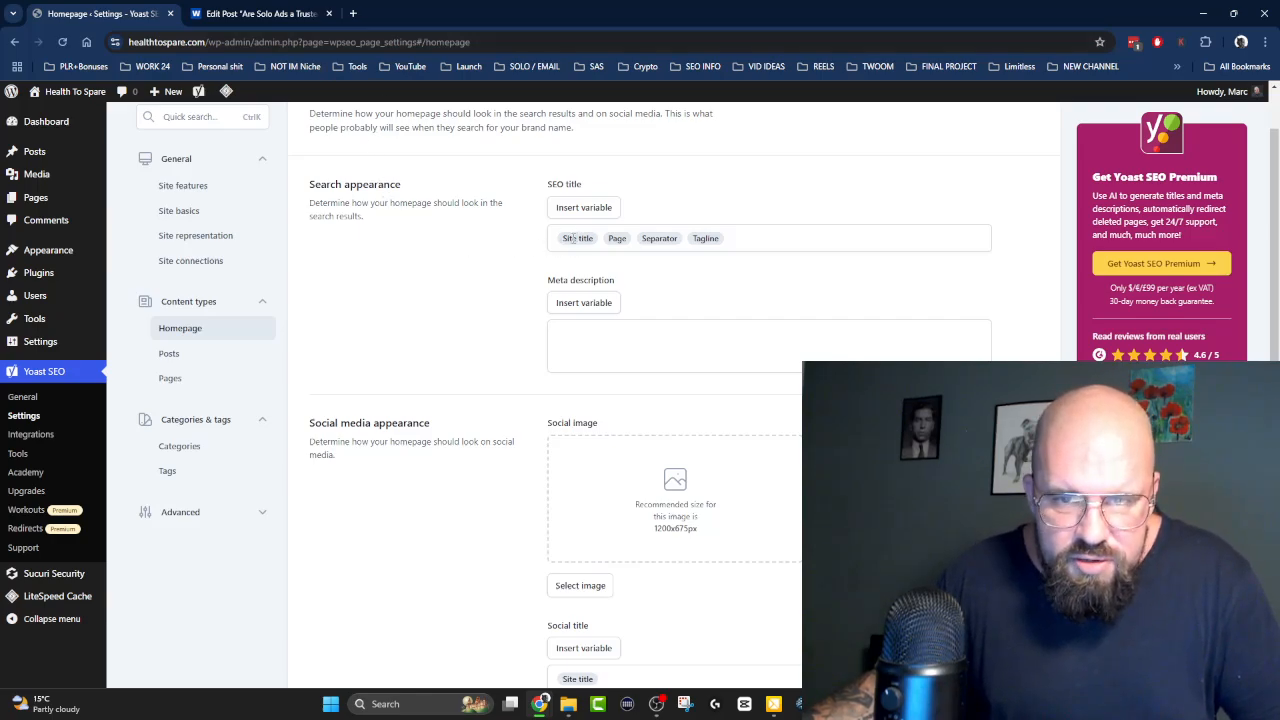
# Remove the Page variable from the homepage's SEO title and paste "Partners In Health" as its meta description.
pyautogui.doubleClick(615, 238)
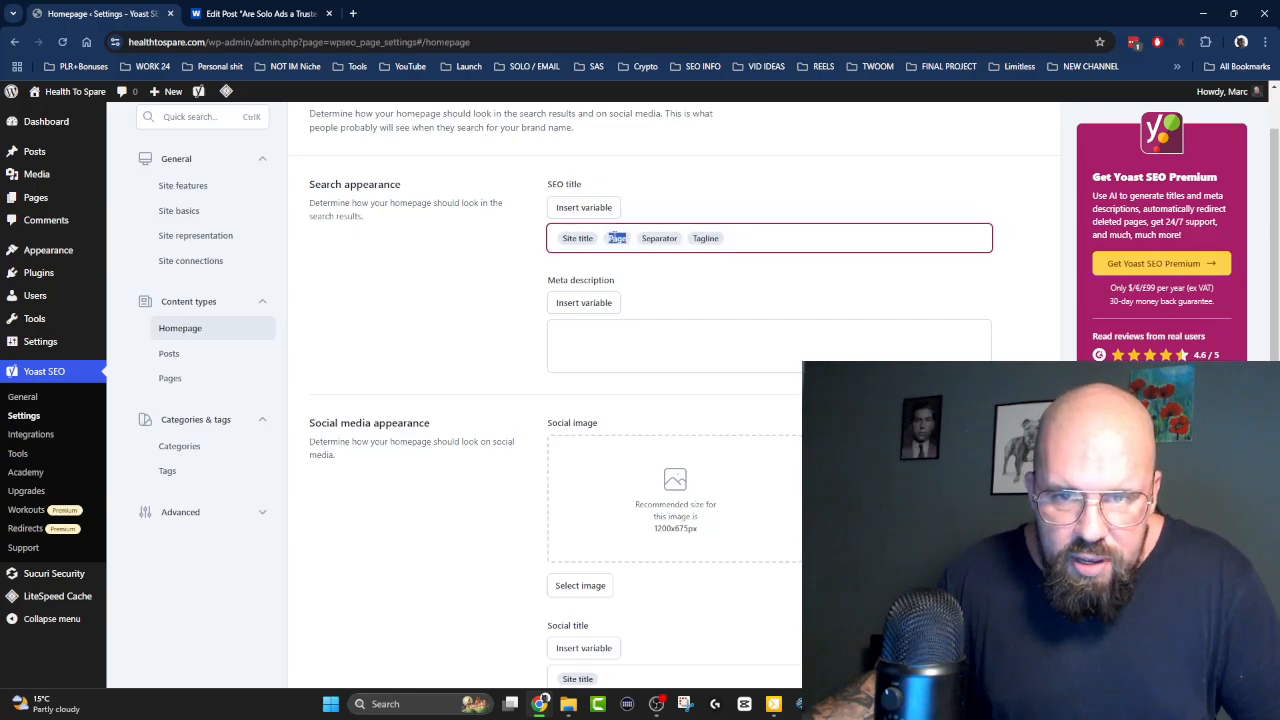
pyautogui.click(524, 246)
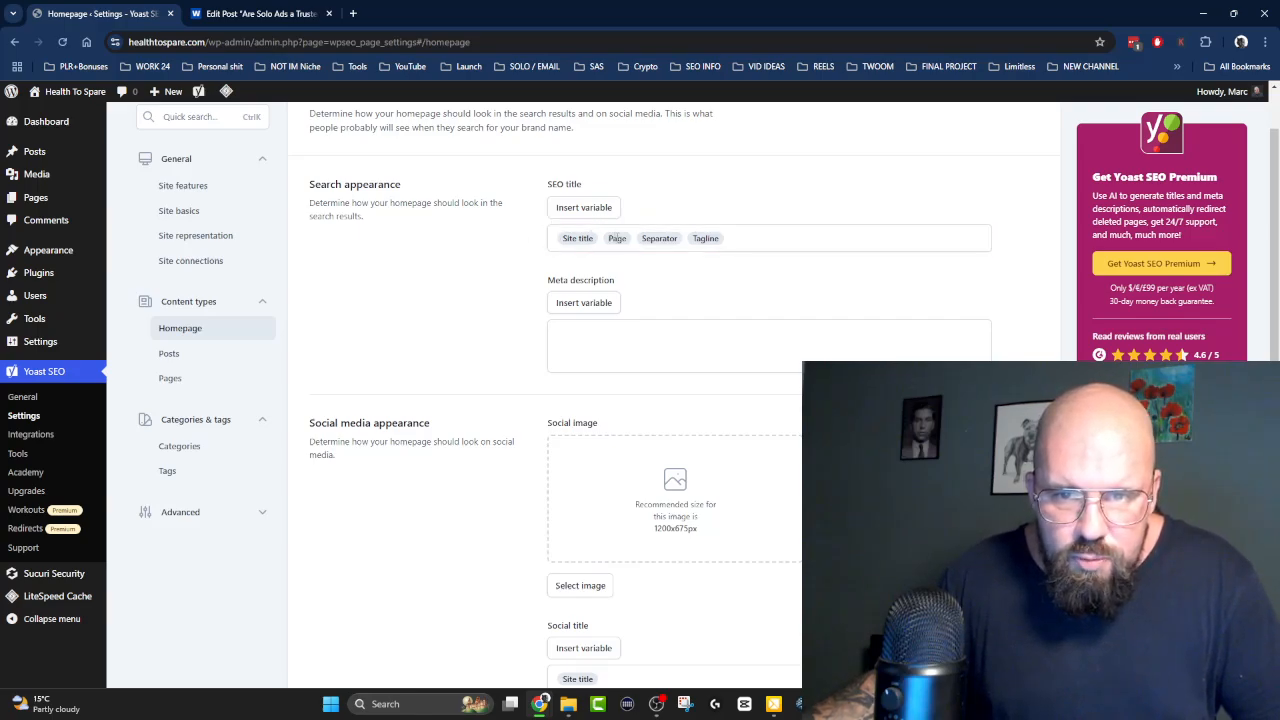
pyautogui.click(600, 240)
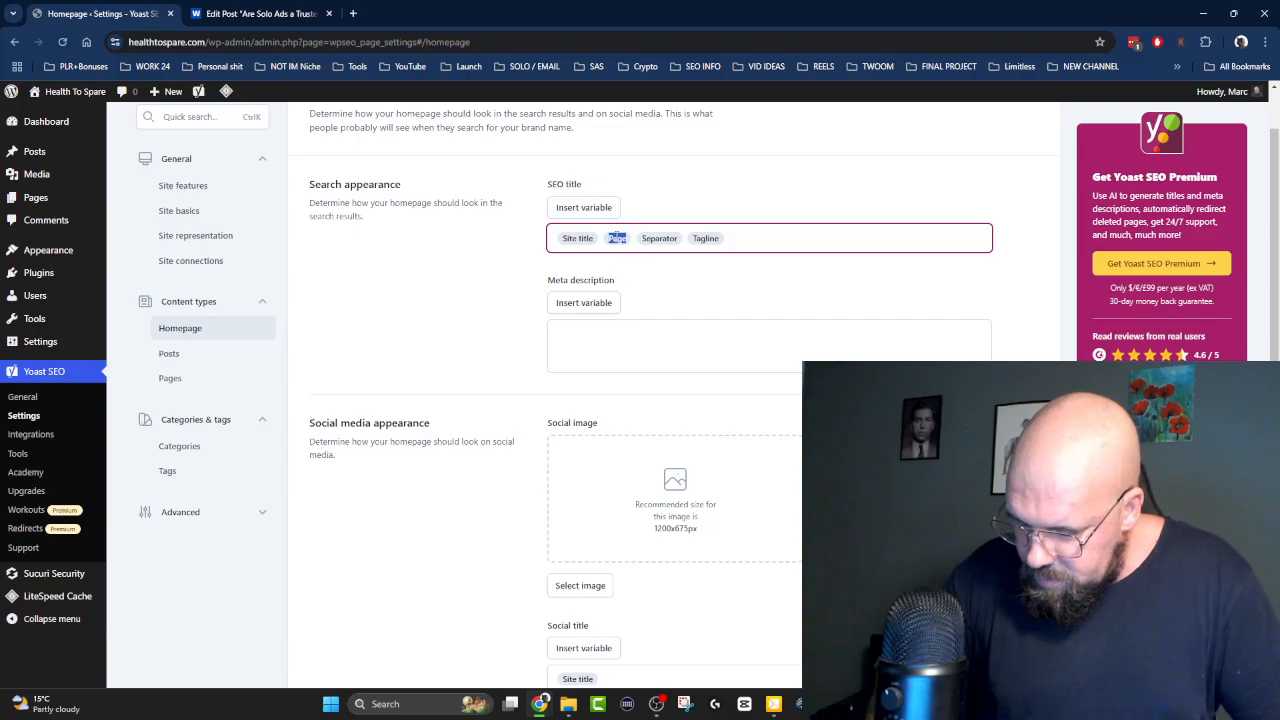
pyautogui.press('BackSpace')
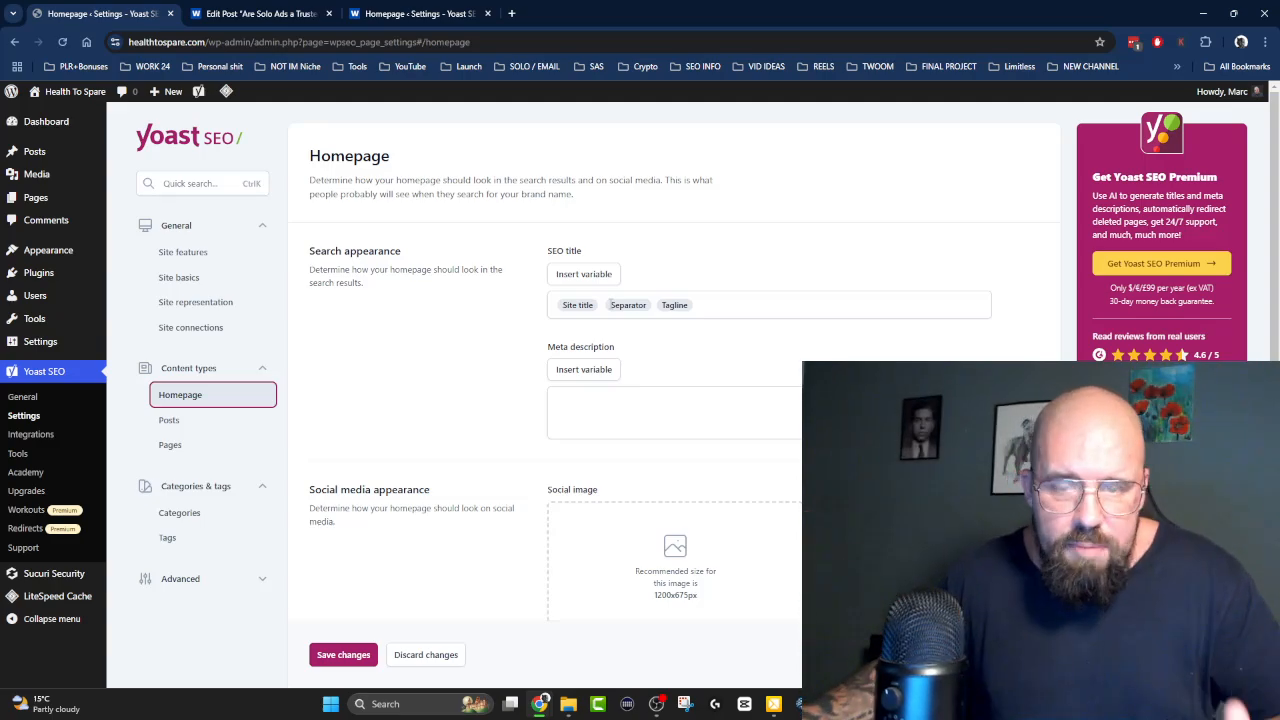
pyautogui.rightClick(585, 401)
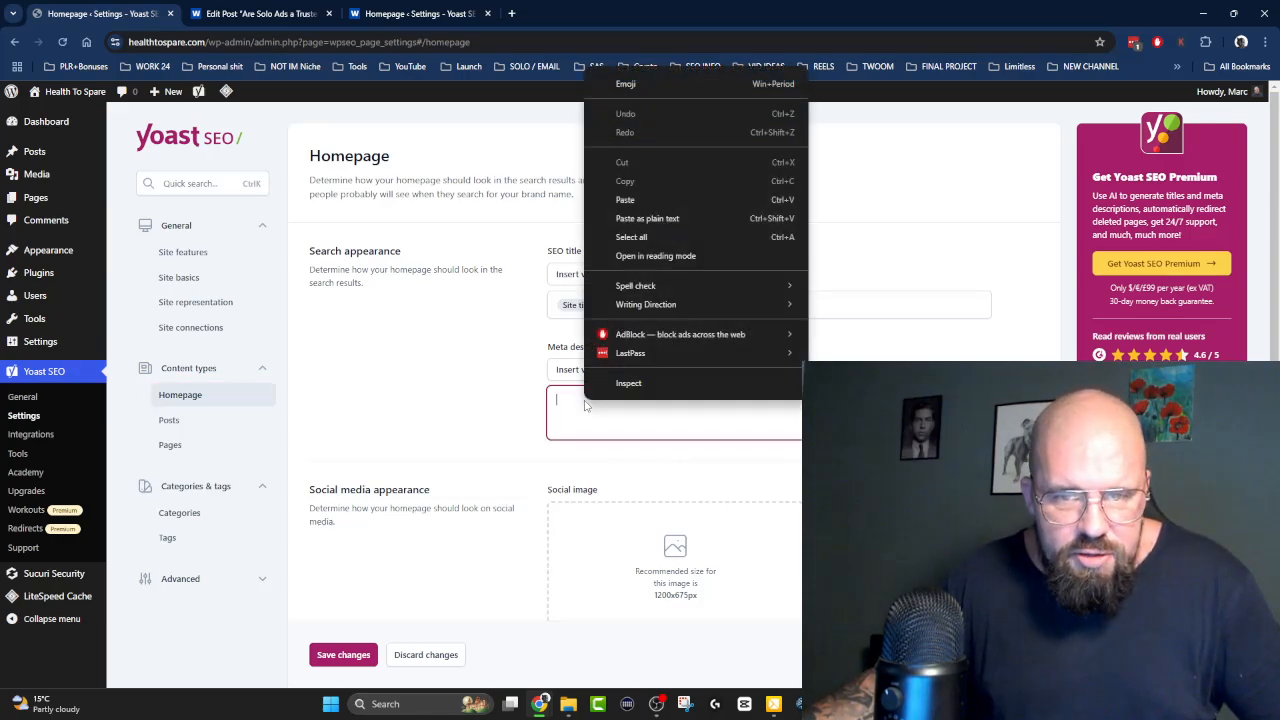
pyautogui.click(627, 202)
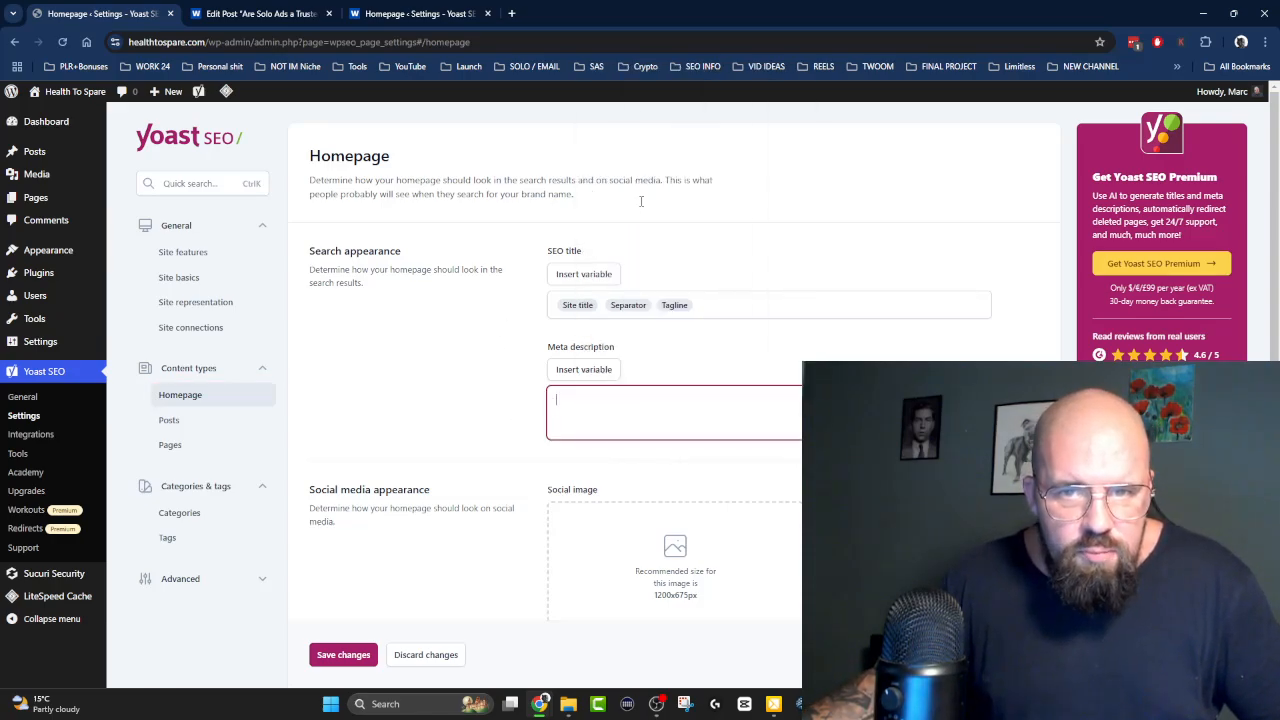
pyautogui.click(399, 292)
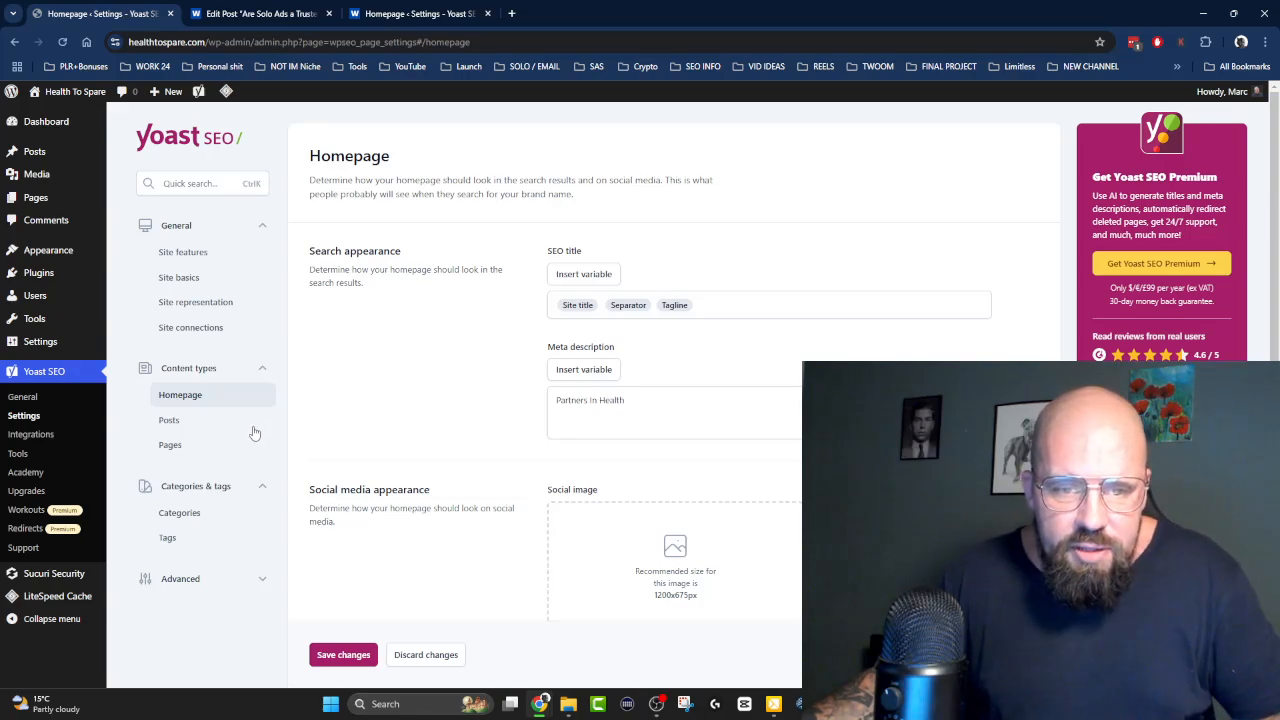
# Open the Posts content type settings and remove the Page variable from the default SEO title.
pyautogui.click(172, 425)
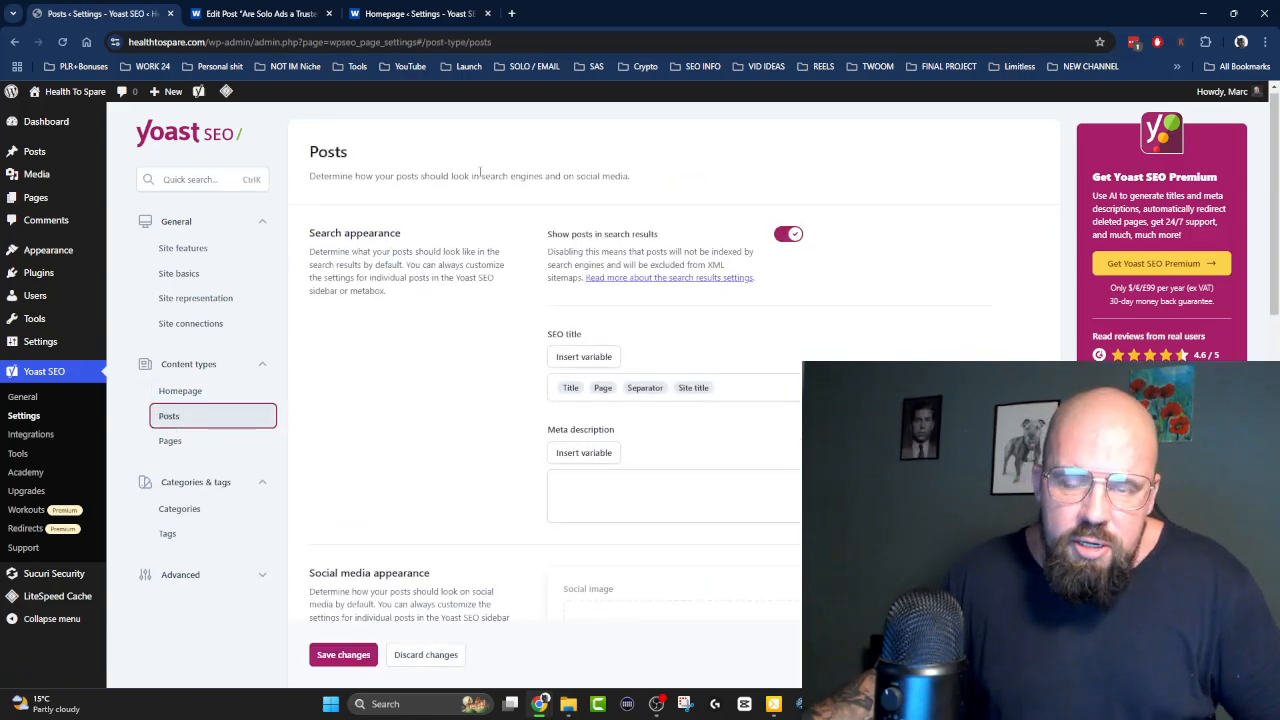
pyautogui.scroll(-2, 477, 175)
pyautogui.scroll(2, 477, 175)
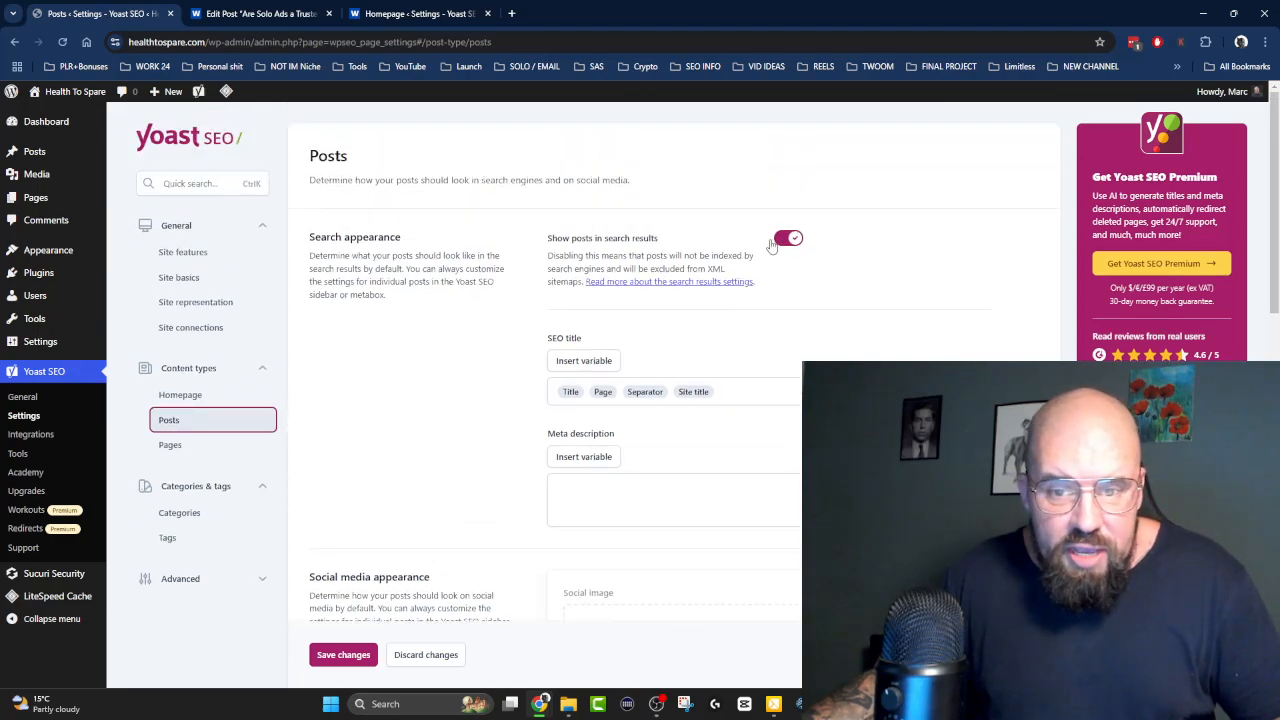
pyautogui.click(450, 337)
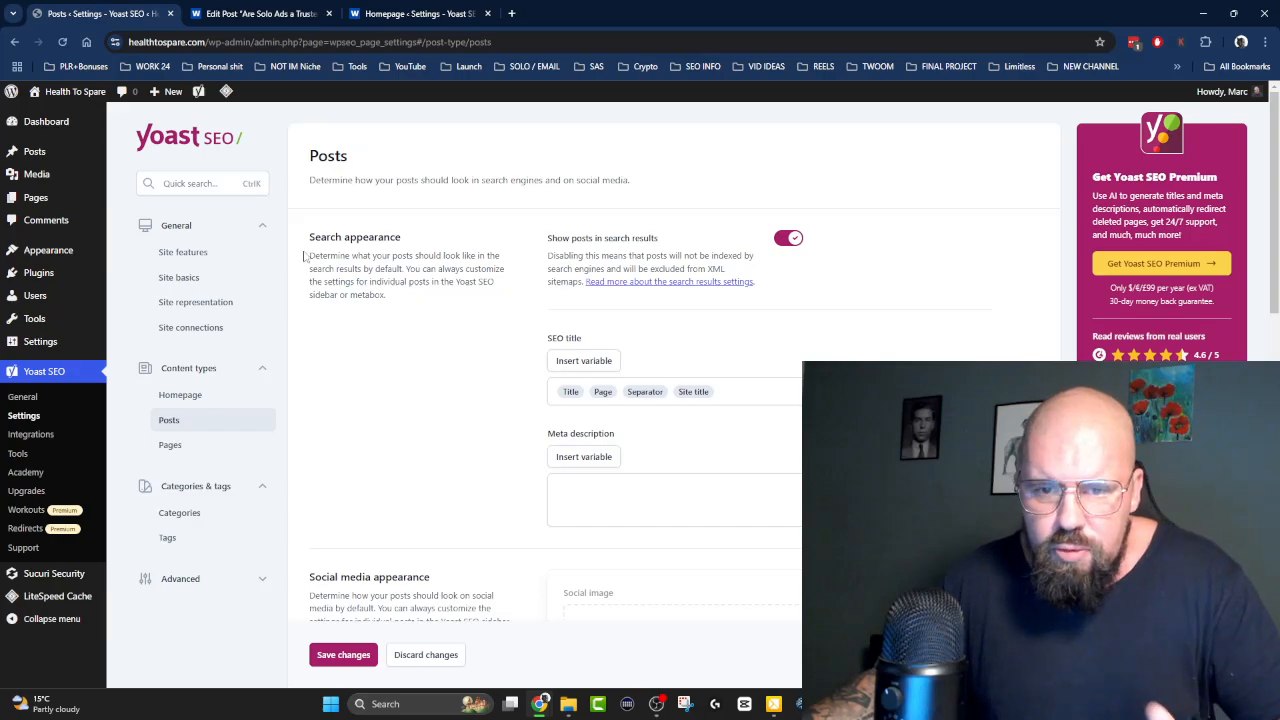
pyautogui.click(730, 391)
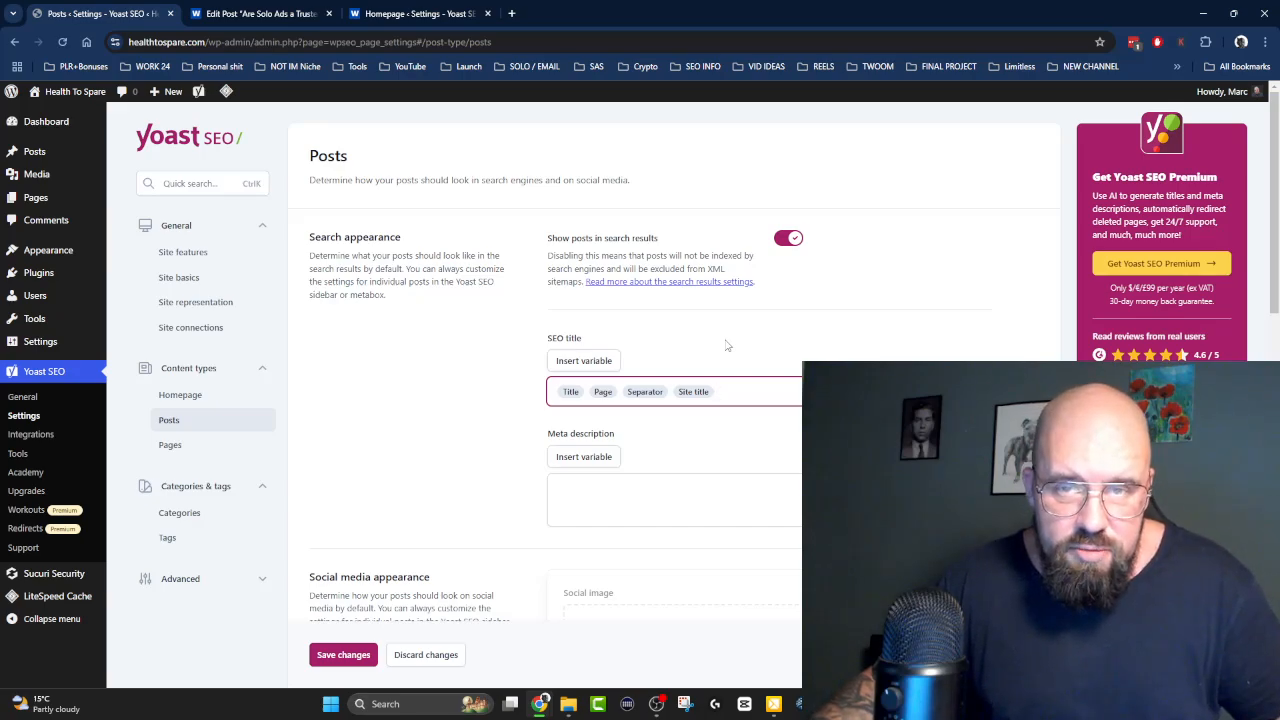
pyautogui.click(449, 347)
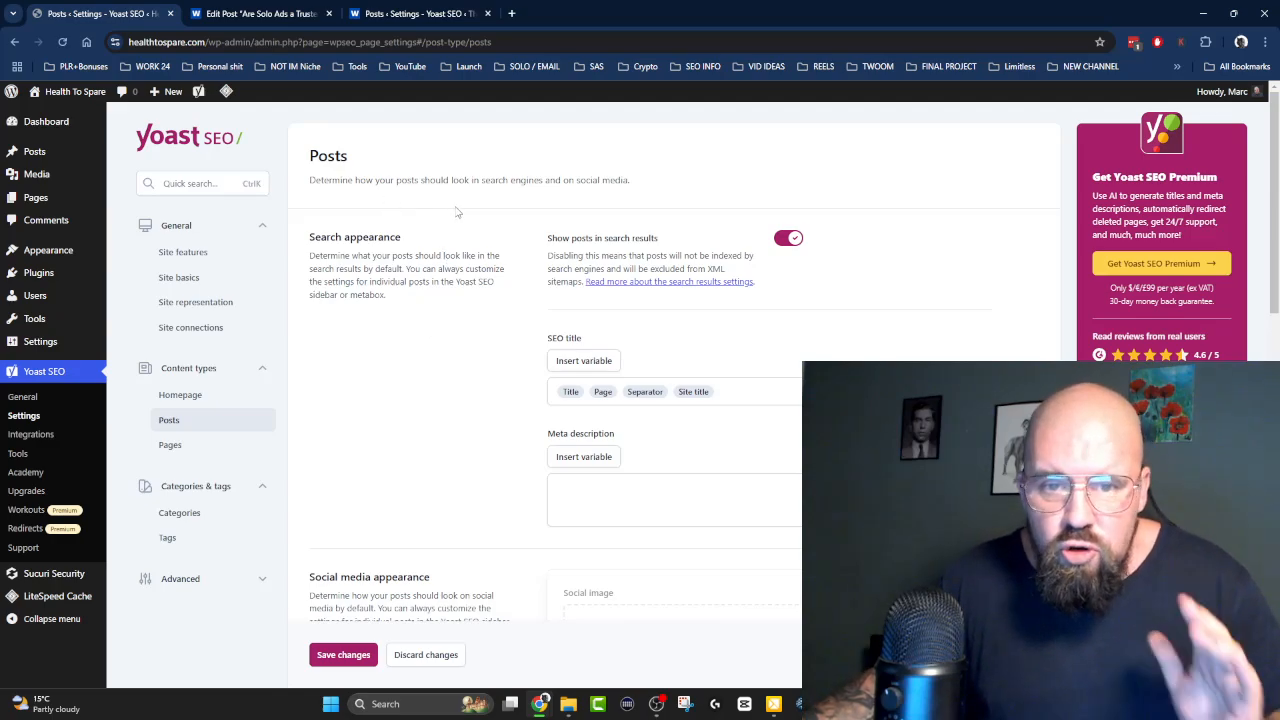
pyautogui.moveTo(332, 181); pyautogui.dragTo(675, 184)
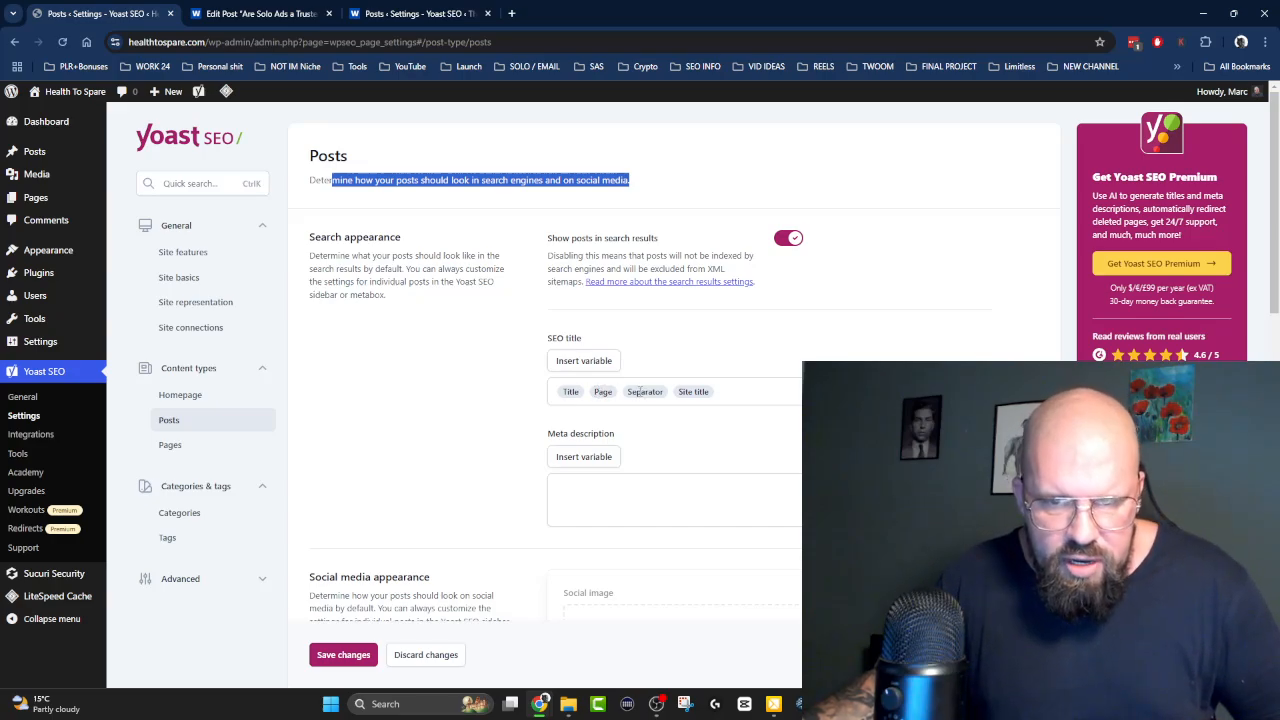
pyautogui.click(602, 393)
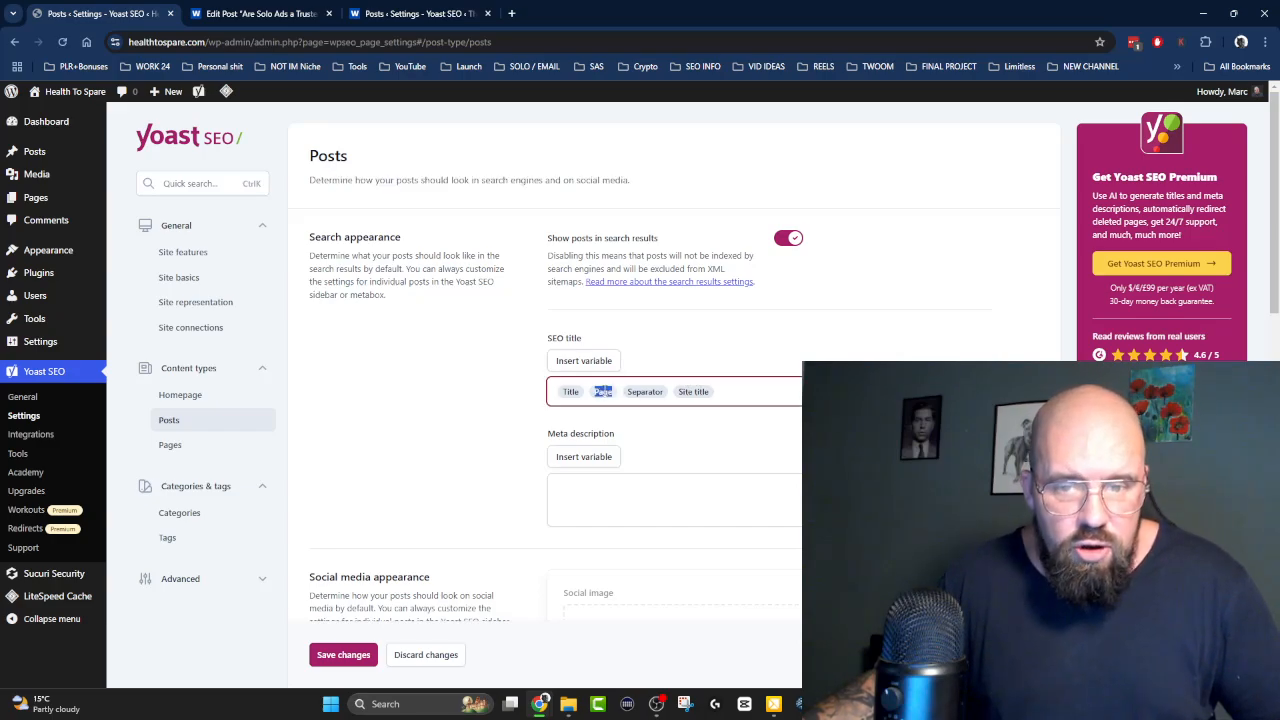
pyautogui.press('BackSpace')
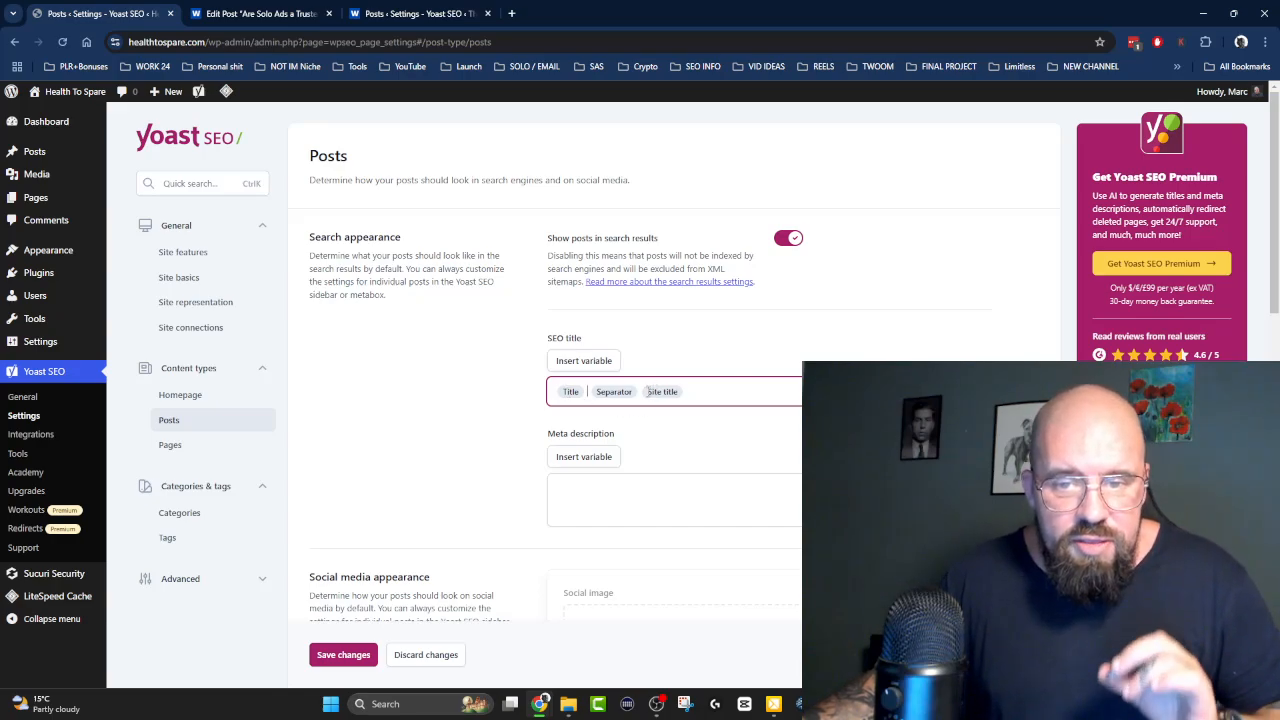
pyautogui.click(434, 347)
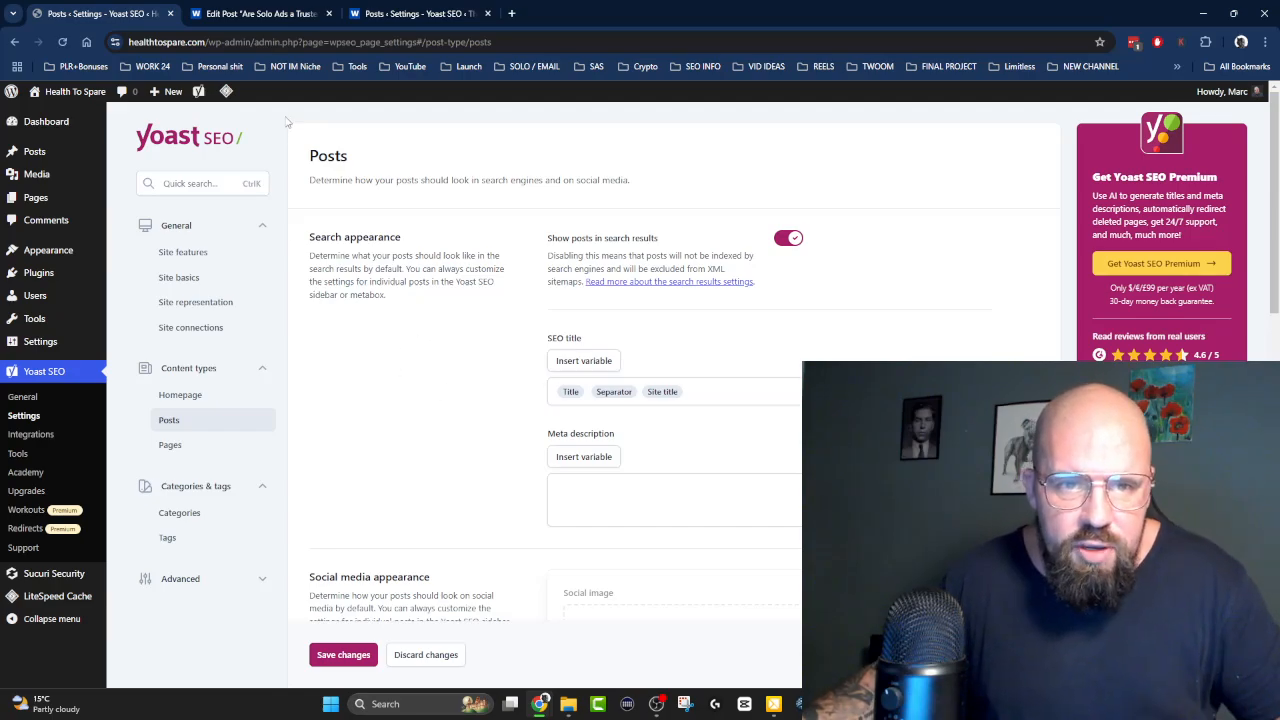
# Compare the posts' title format with the search preview of the solo ads post and return to the Posts settings.
pyautogui.hotkey('ctrl', 'Tab')
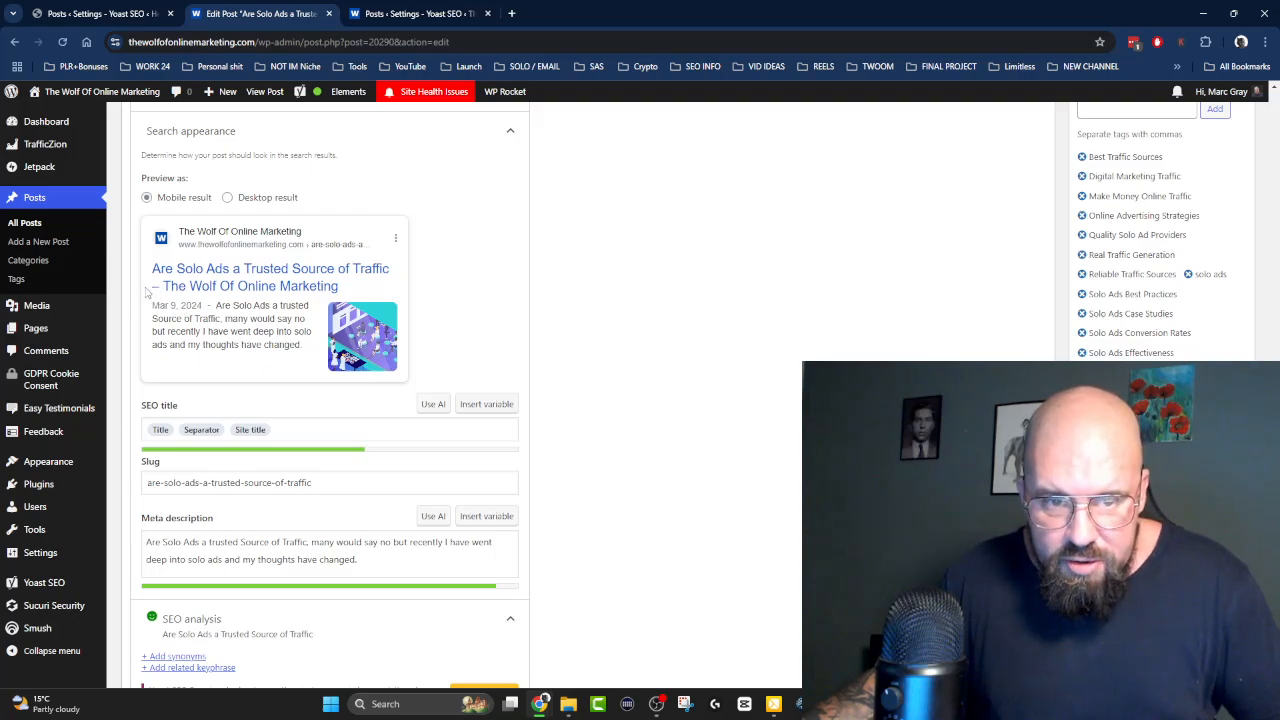
pyautogui.click(80, 13)
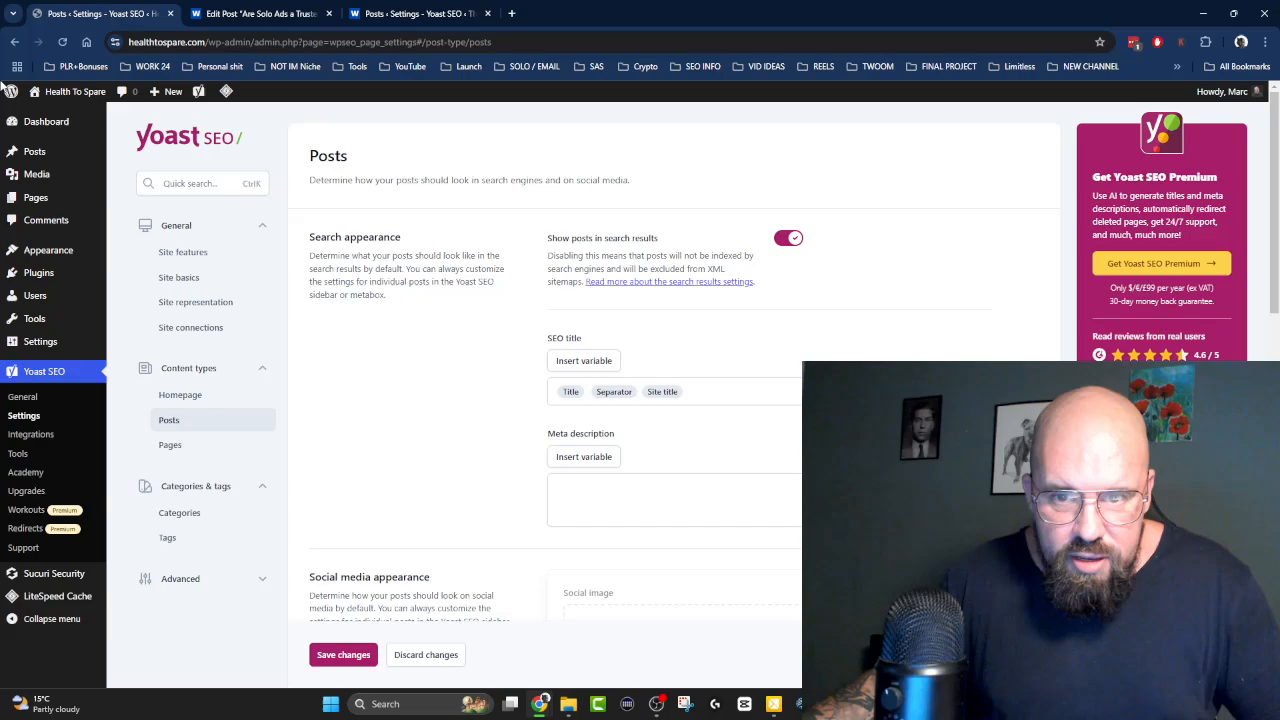
pyautogui.click(258, 14)
pyautogui.click(150, 14)
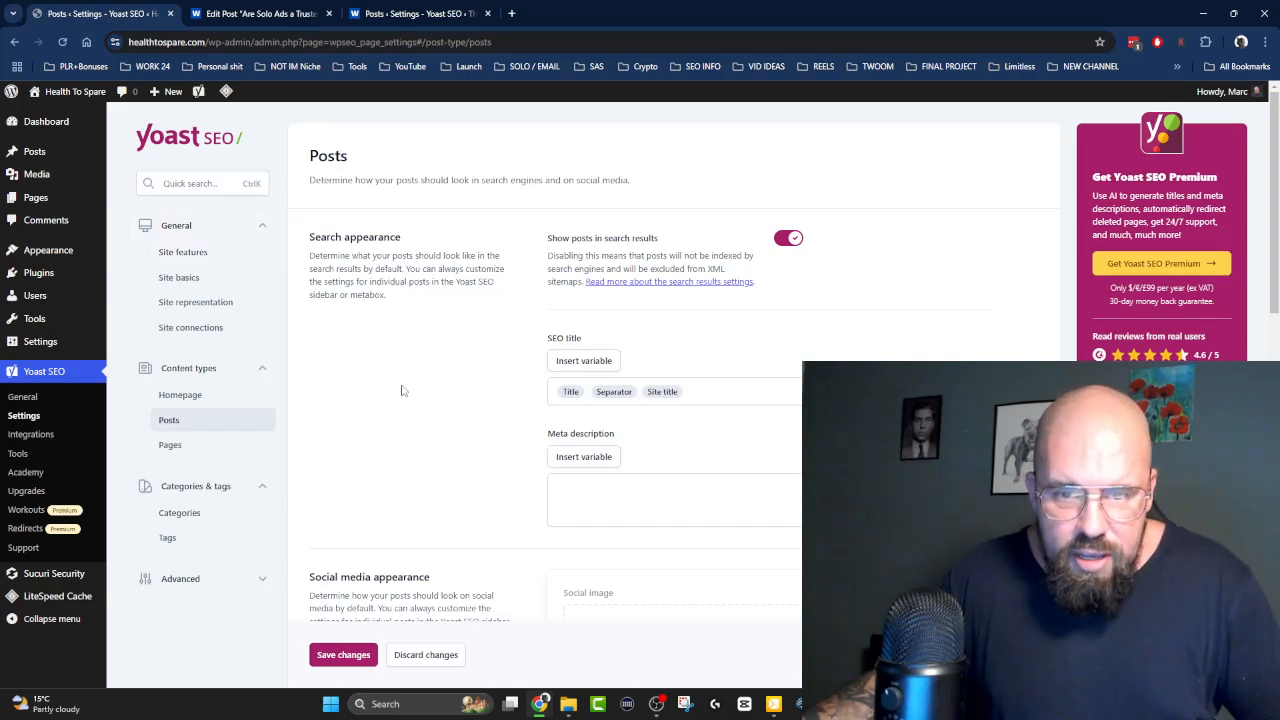
# Review the posts' schema page type and article type options, keep both on their defaults, and save the Posts settings.
pyautogui.scroll(-4, 486, 306)
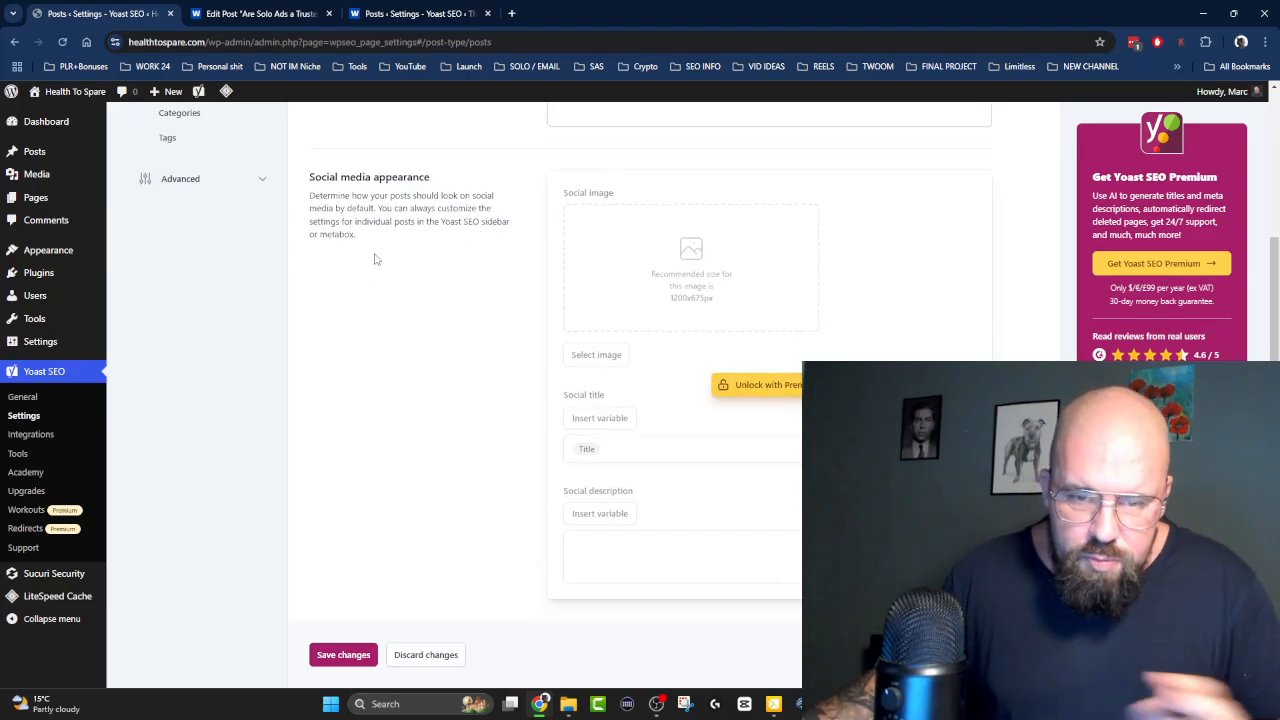
pyautogui.scroll(-2, 327, 334)
pyautogui.scroll(-3, 423, 237)
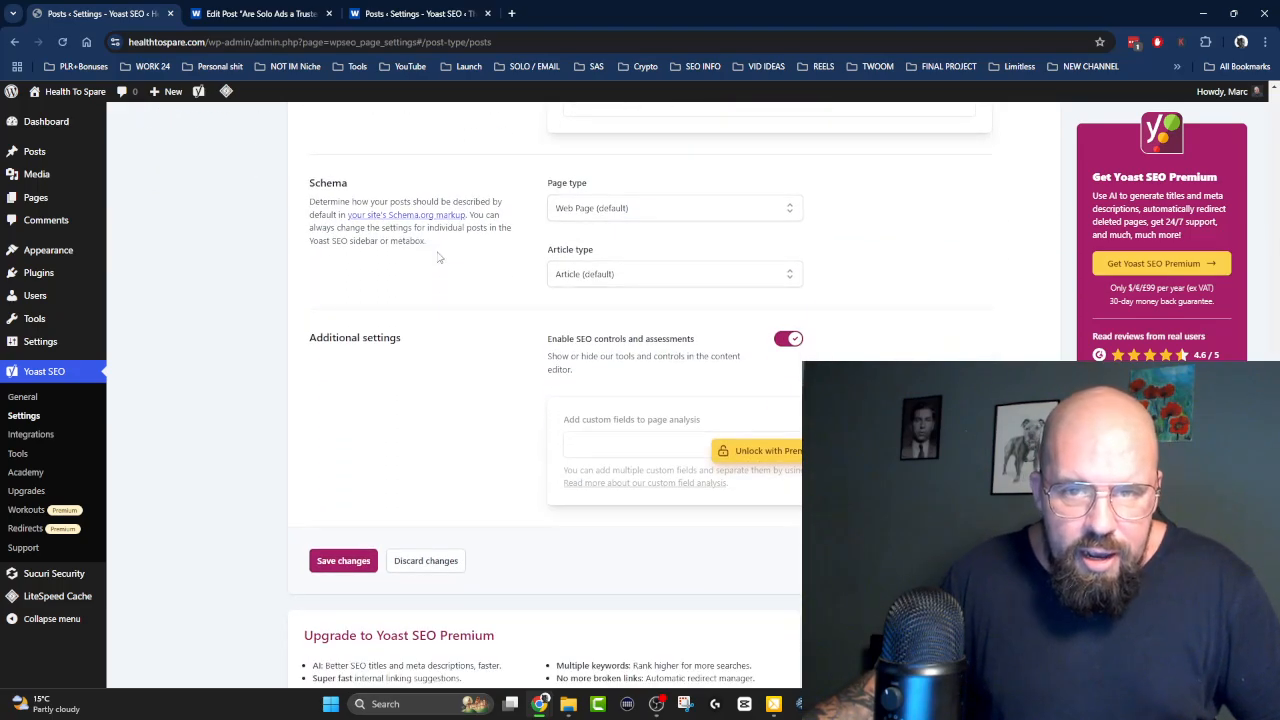
pyautogui.click(748, 214)
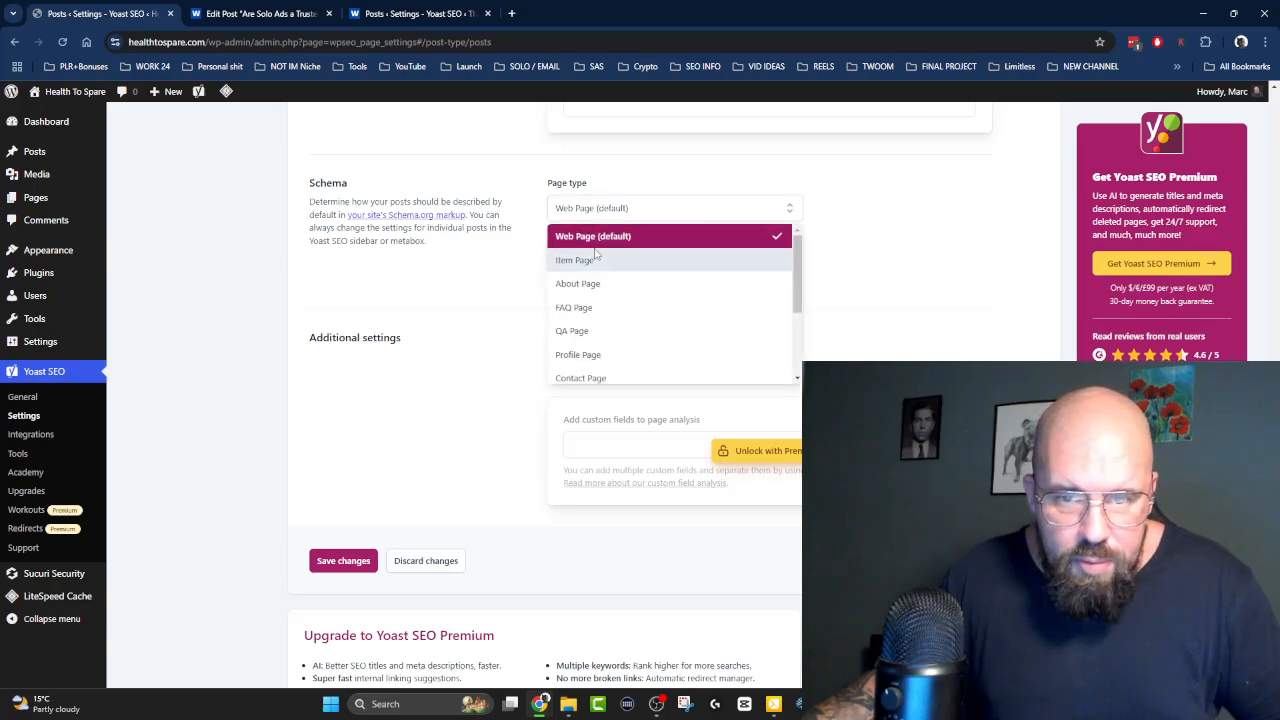
pyautogui.click(670, 237)
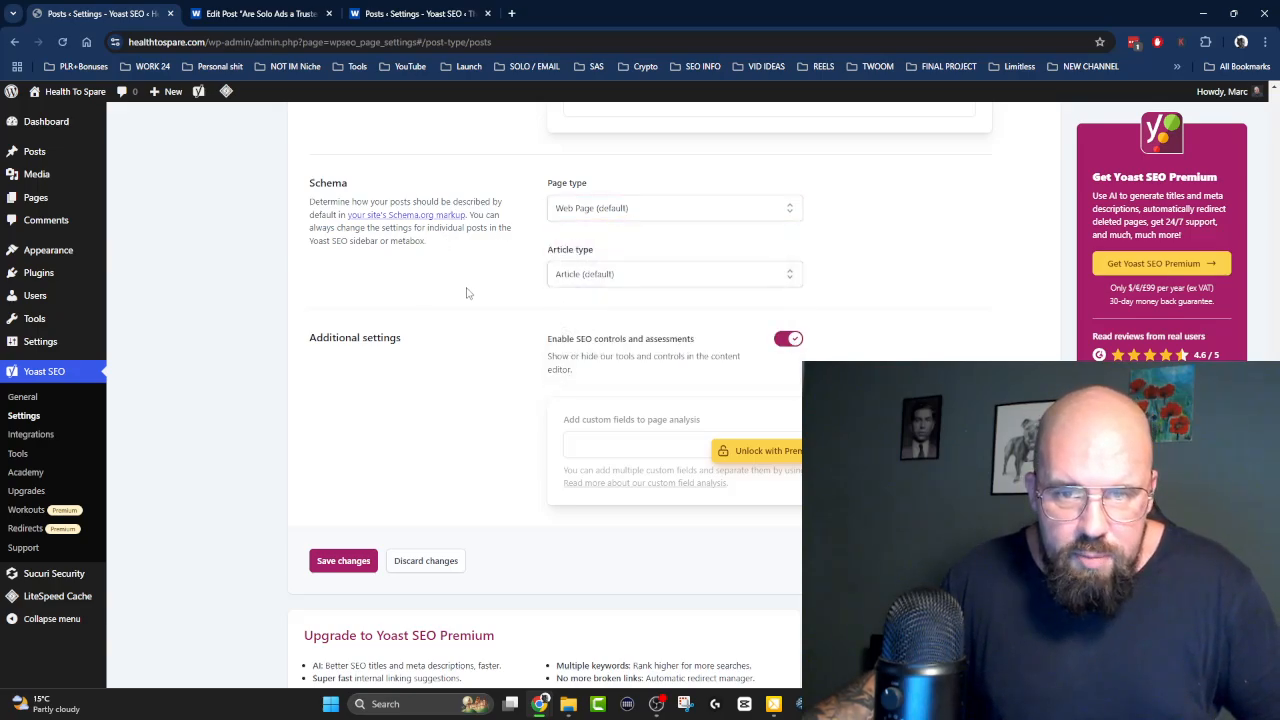
pyautogui.click(660, 276)
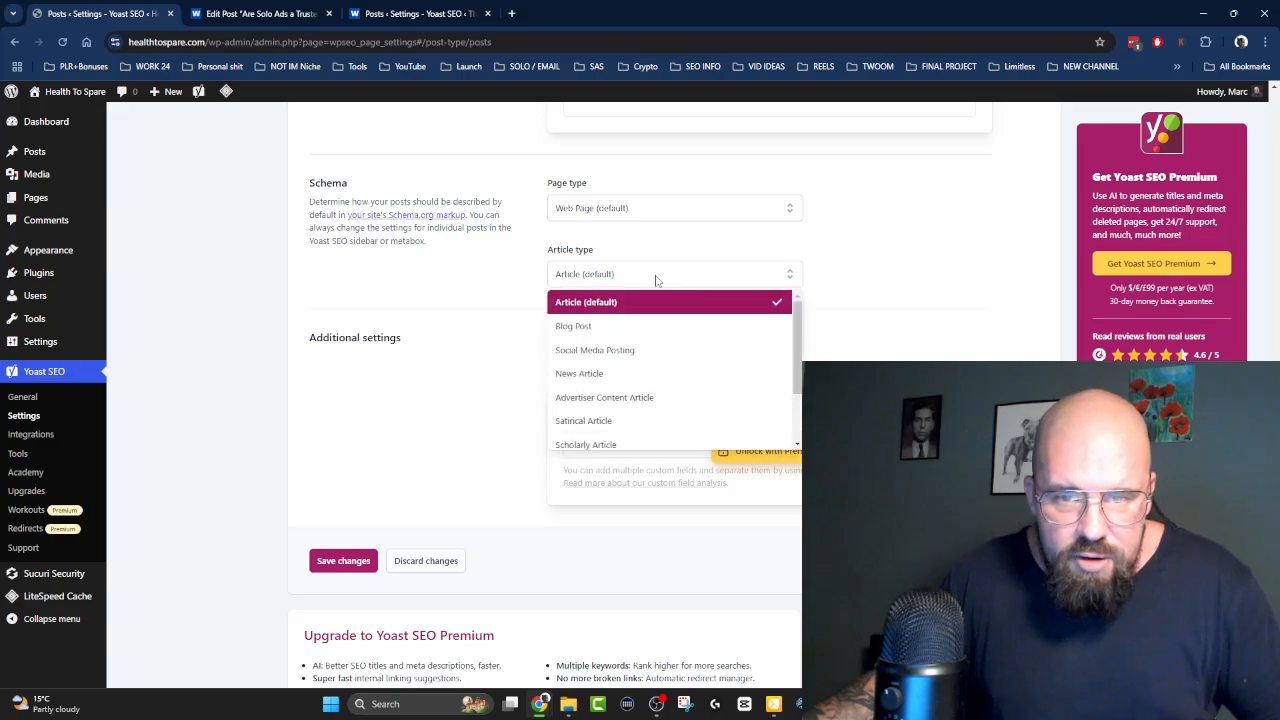
pyautogui.click(455, 283)
pyautogui.scroll(-2, 423, 266)
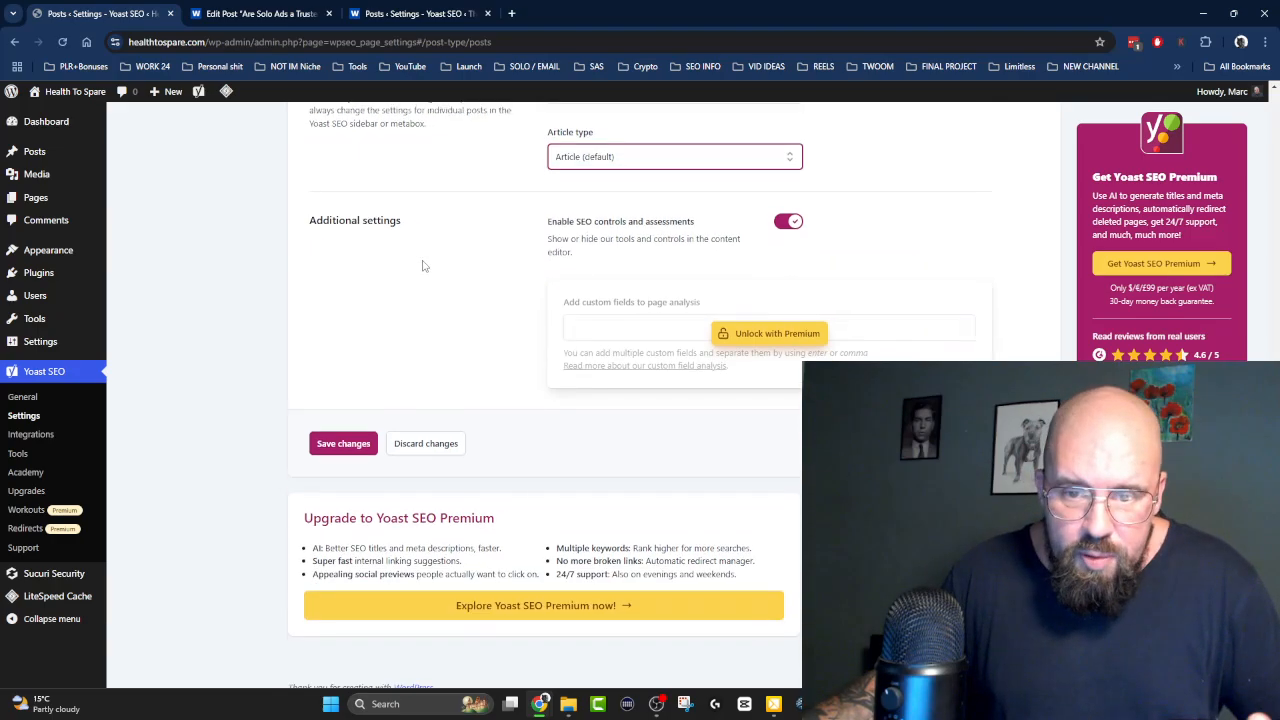
pyautogui.click(340, 429)
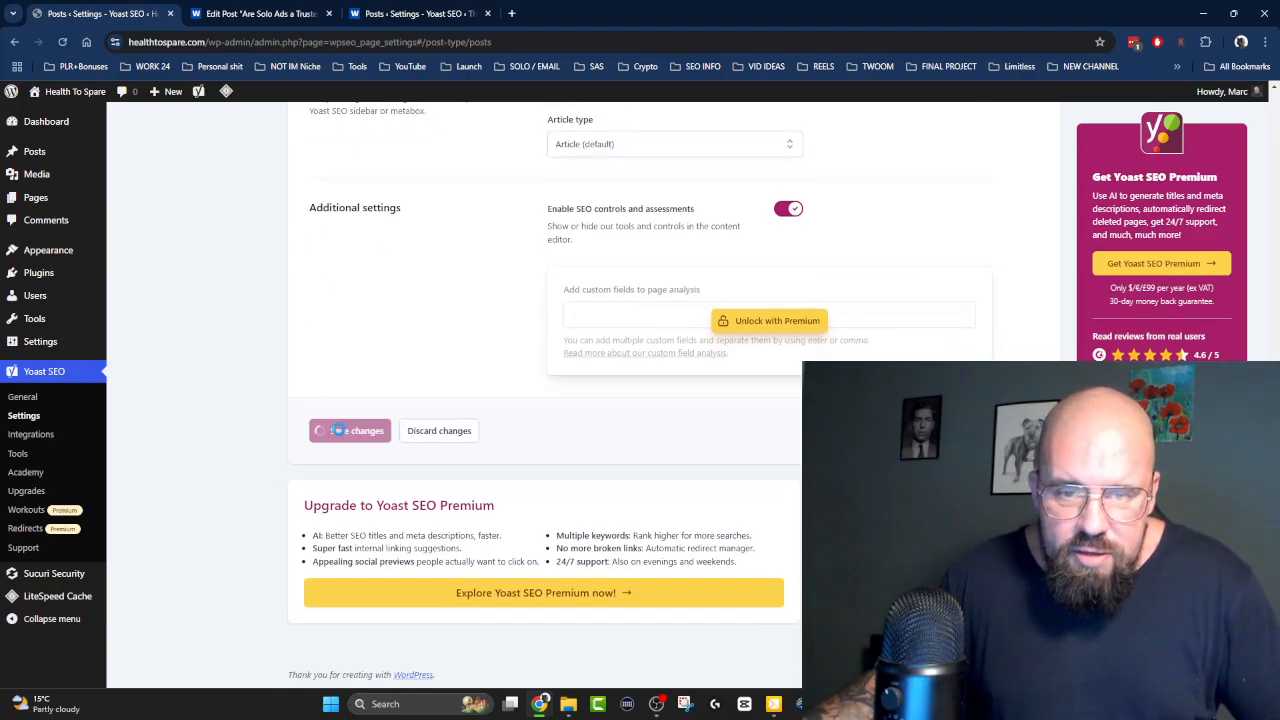
# Open the Pages content type settings and examine the About page's search preview and meta description on The Wolf Of Online Marketing.
pyautogui.scroll(10, 426, 345)
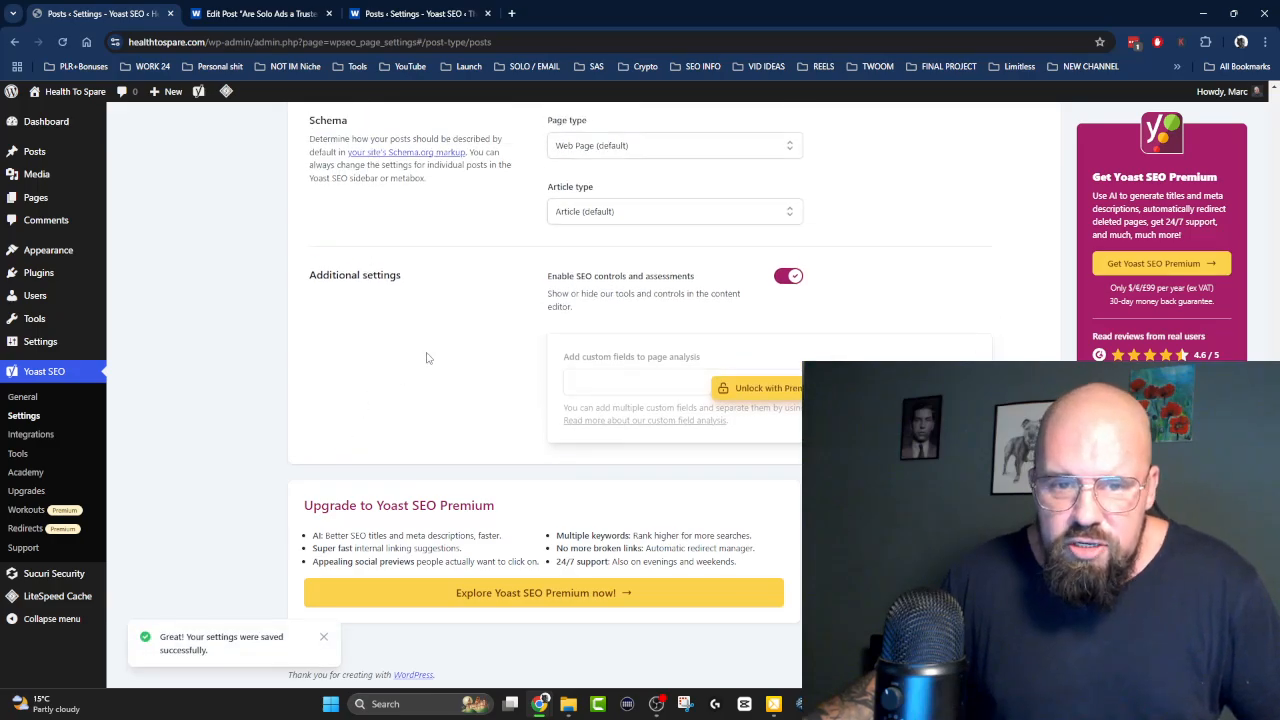
pyautogui.scroll(-2, 427, 331)
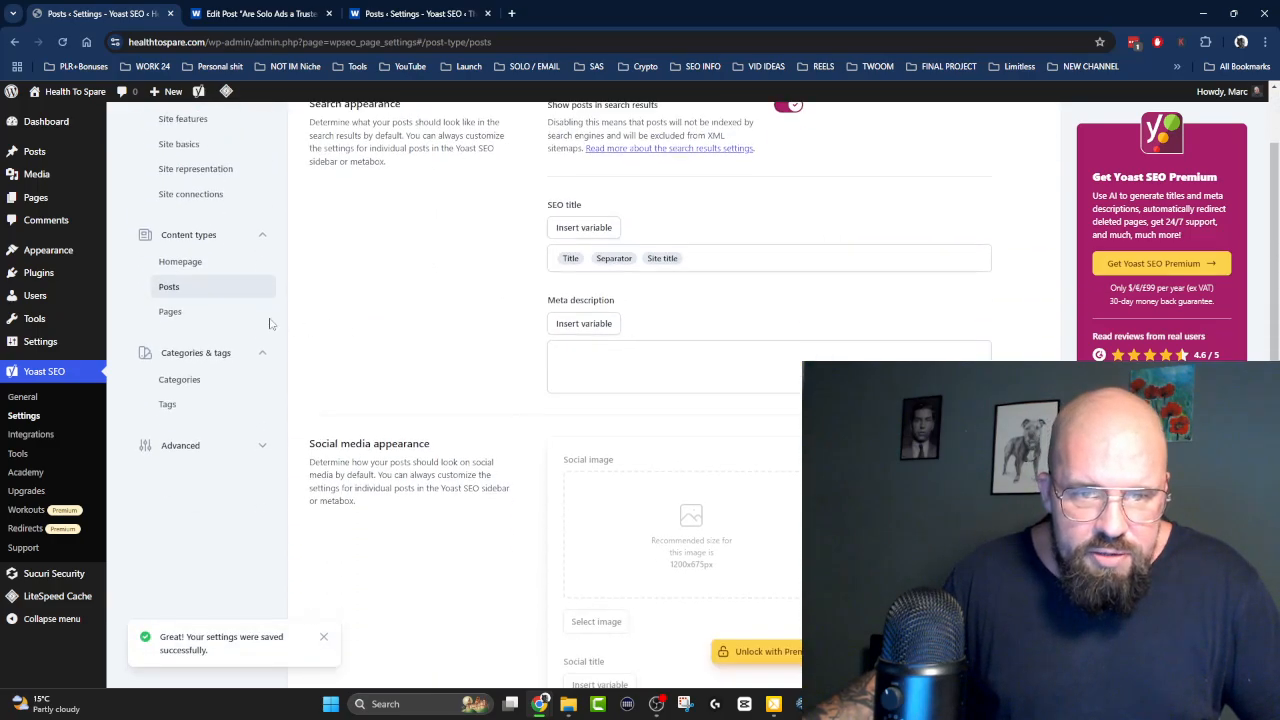
pyautogui.click(176, 316)
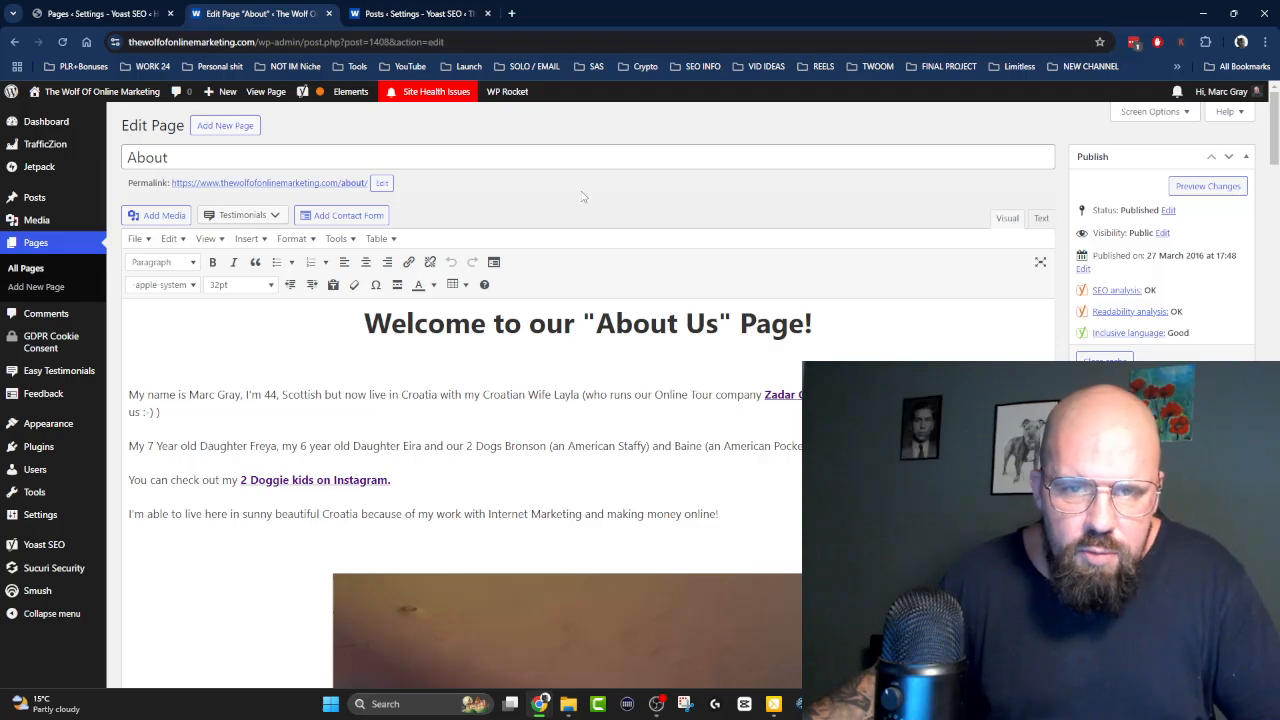
pyautogui.scroll(-10, 575, 203)
pyautogui.scroll(-20, 583, 203)
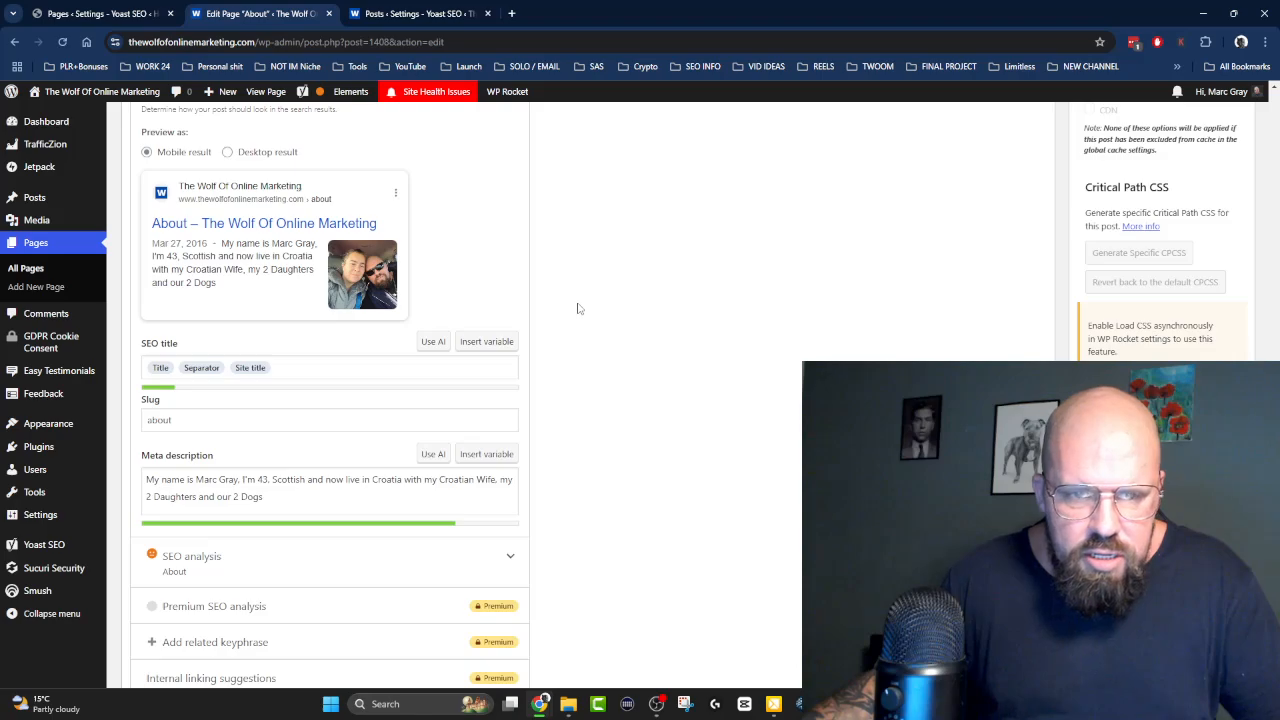
pyautogui.scroll(1, 577, 308)
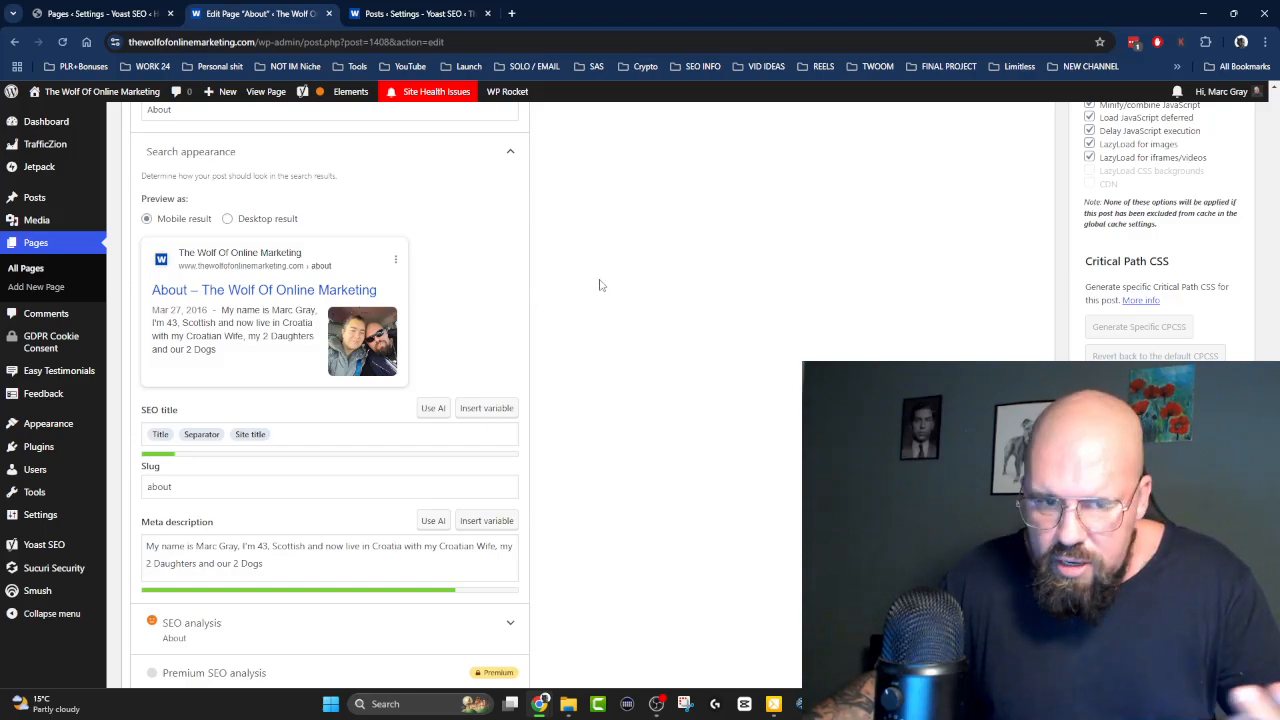
pyautogui.moveTo(264, 563); pyautogui.dragTo(133, 542)
pyautogui.click(645, 329)
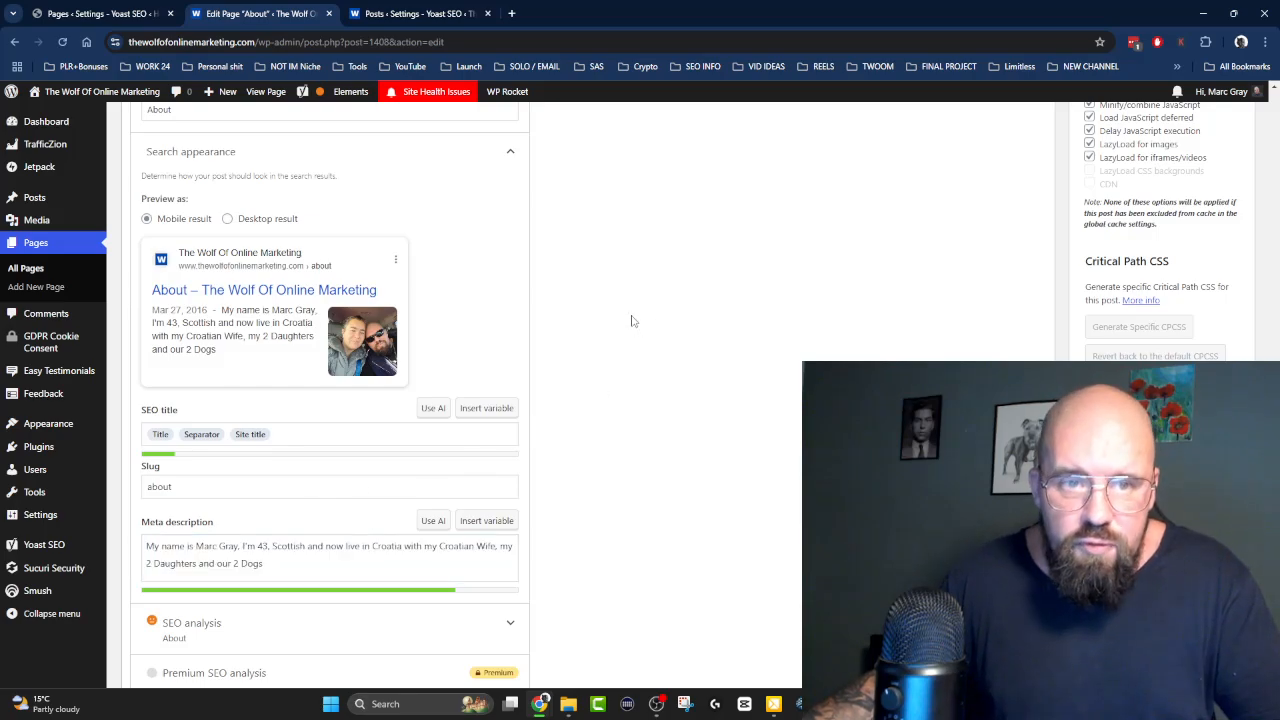
# Return to Health To Spare's Pages settings, remove the Page variable from the default SEO title, and save the changes.
pyautogui.click(90, 13)
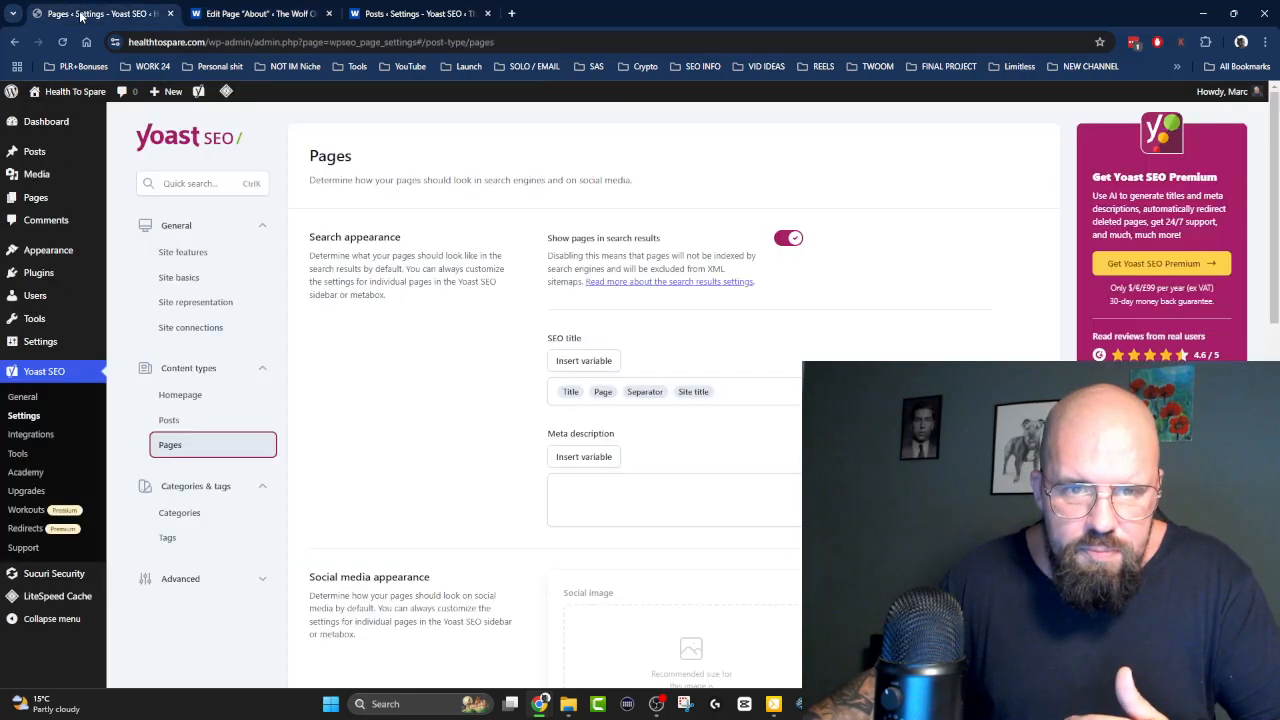
pyautogui.scroll(-2, 443, 323)
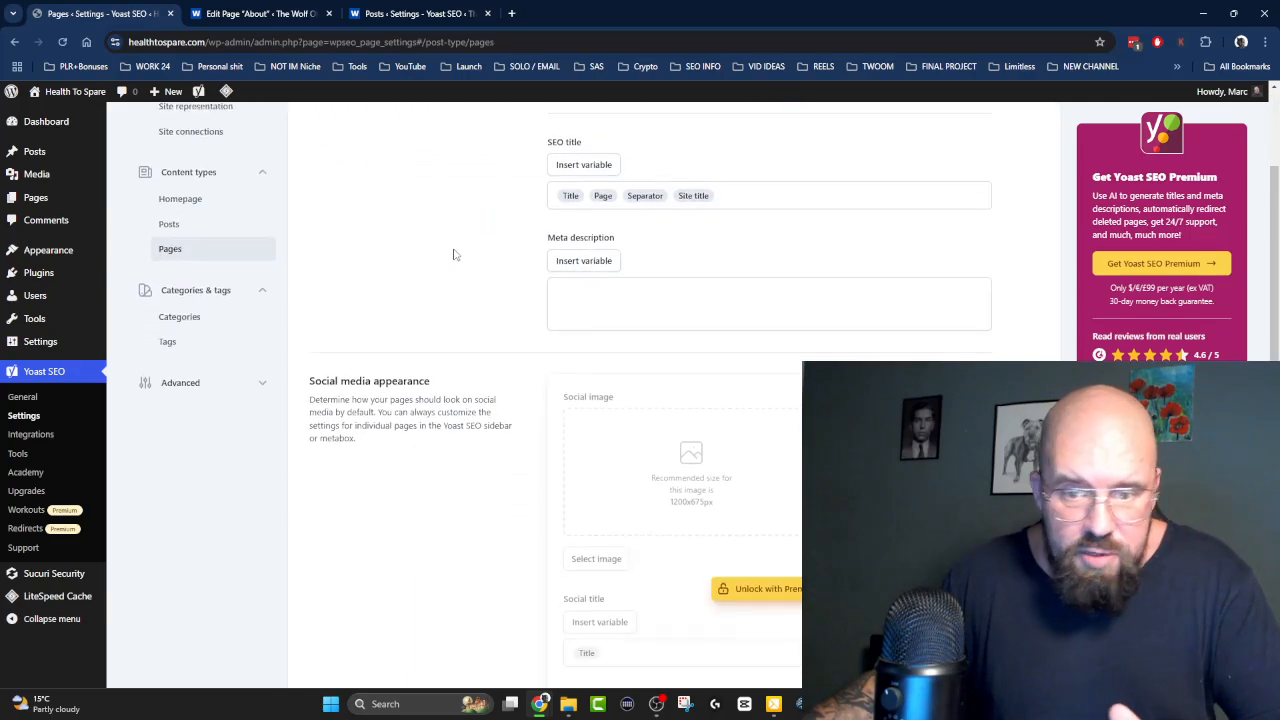
pyautogui.scroll(1, 447, 231)
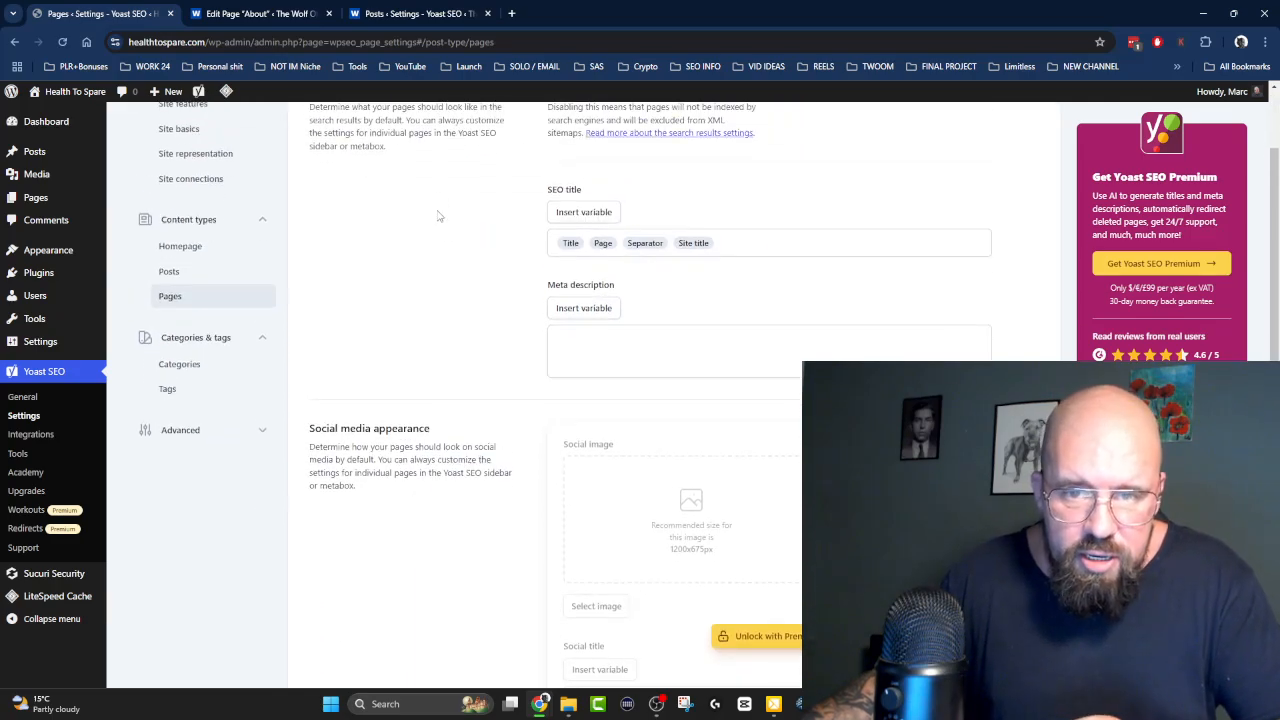
pyautogui.click(607, 362)
pyautogui.scroll(2, 420, 335)
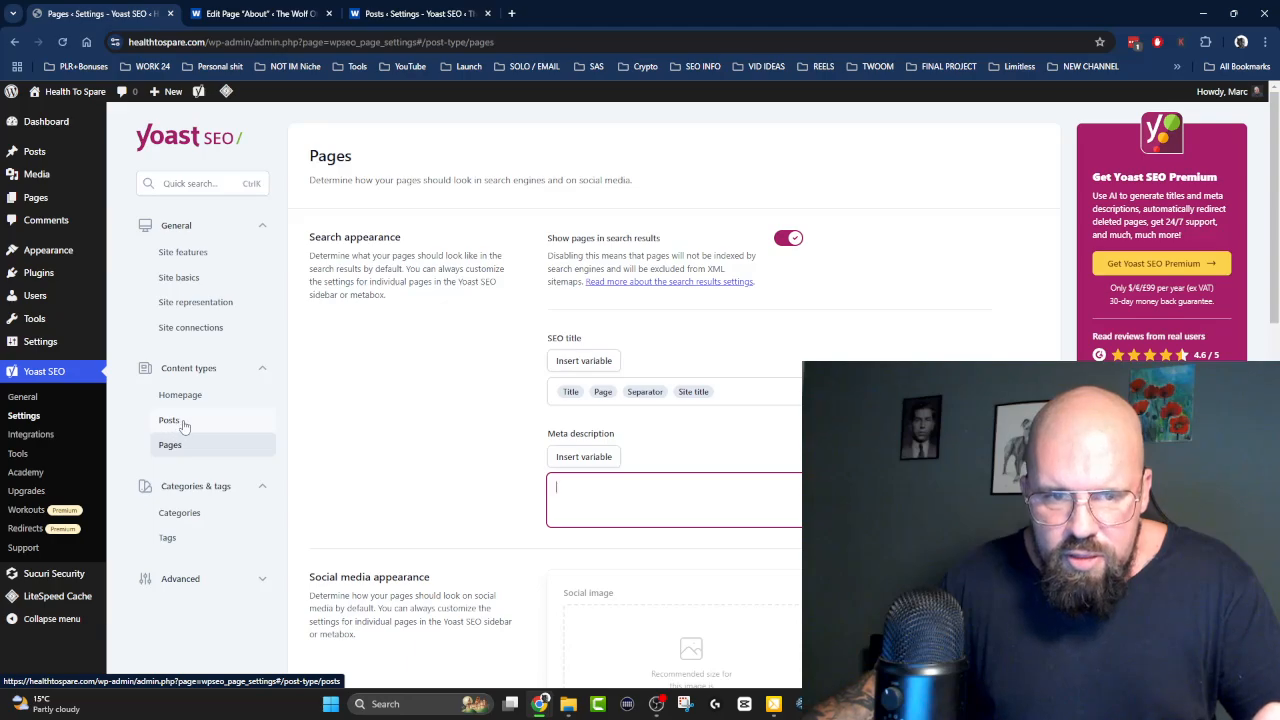
pyautogui.scroll(-5, 394, 286)
pyautogui.scroll(4, 449, 292)
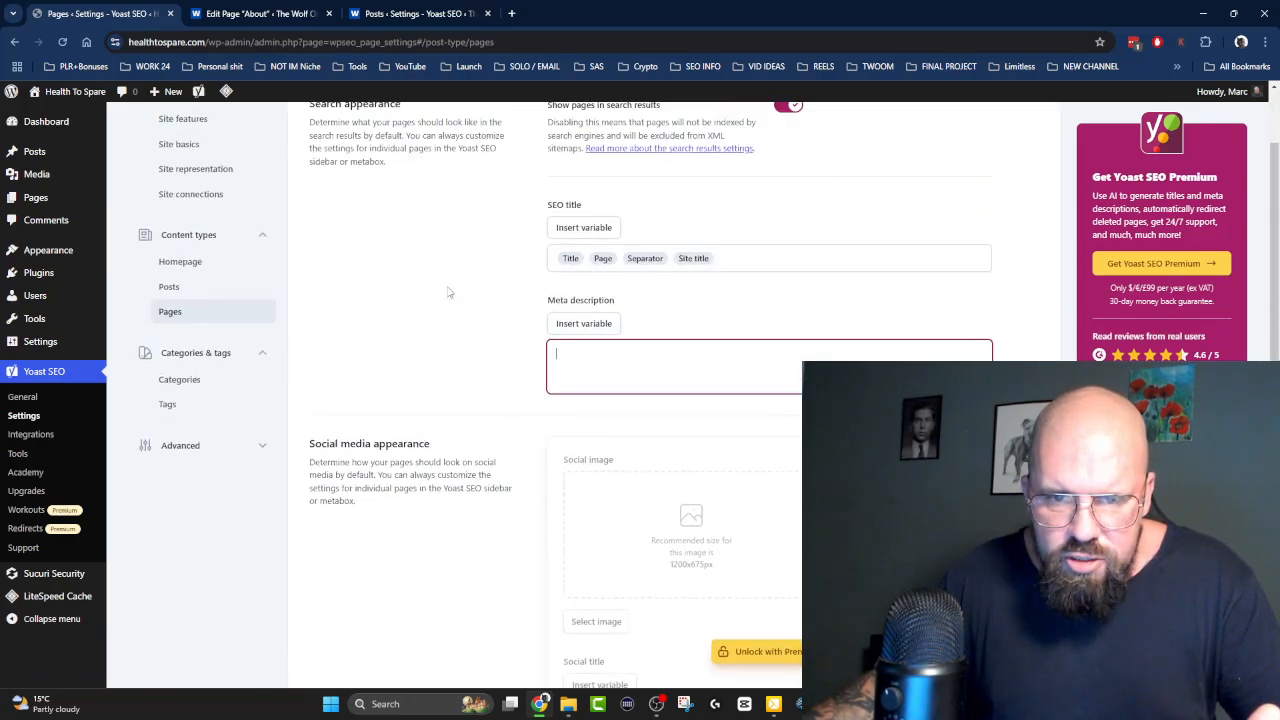
pyautogui.scroll(1, 449, 292)
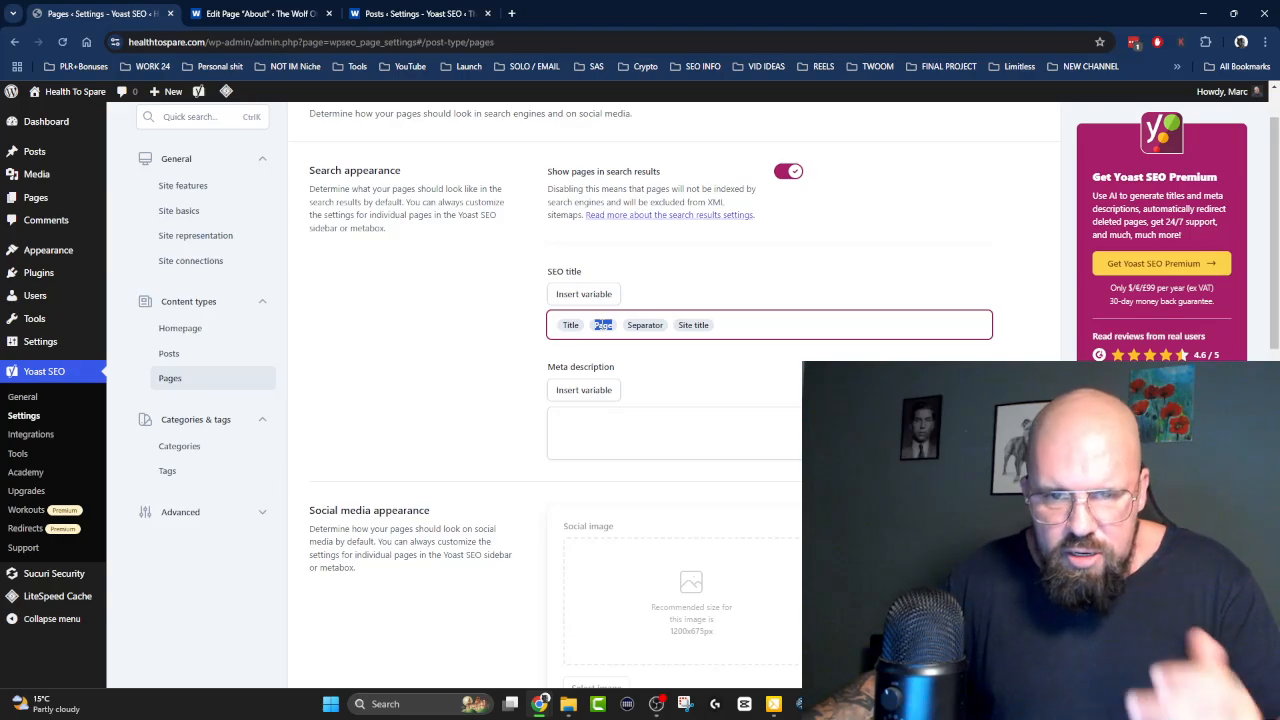
pyautogui.press('BackSpace')
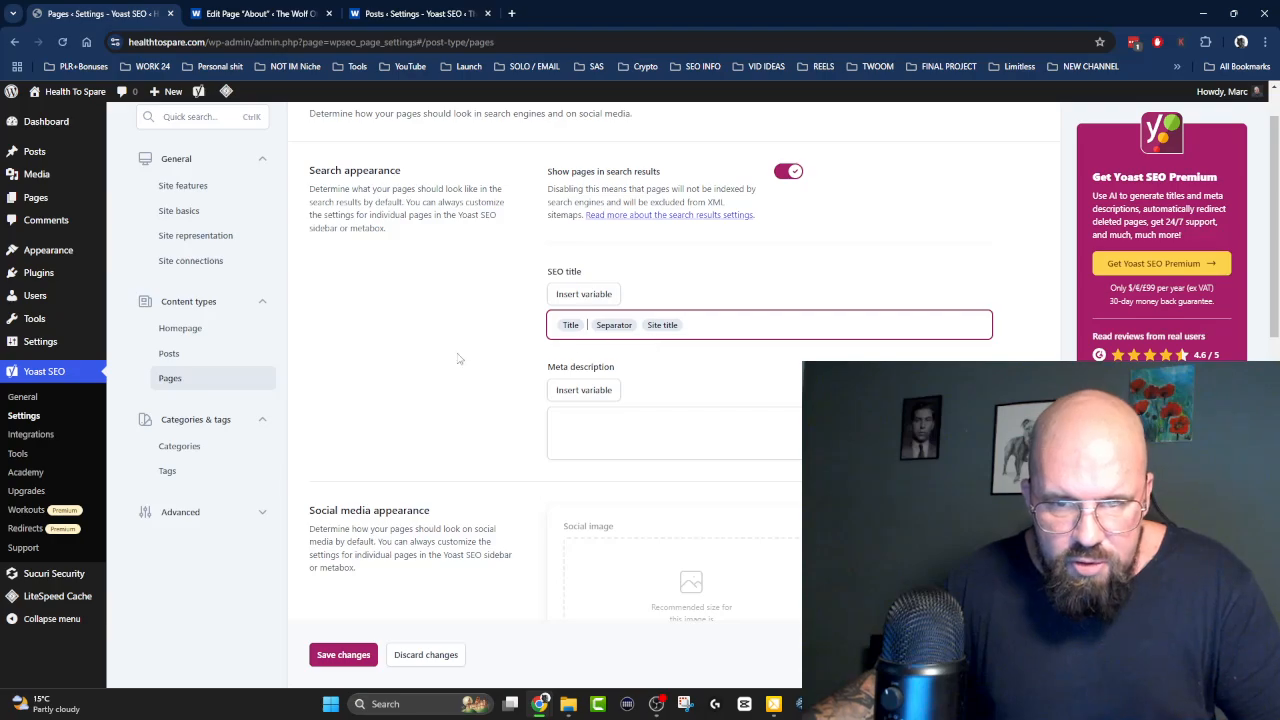
pyautogui.click(337, 655)
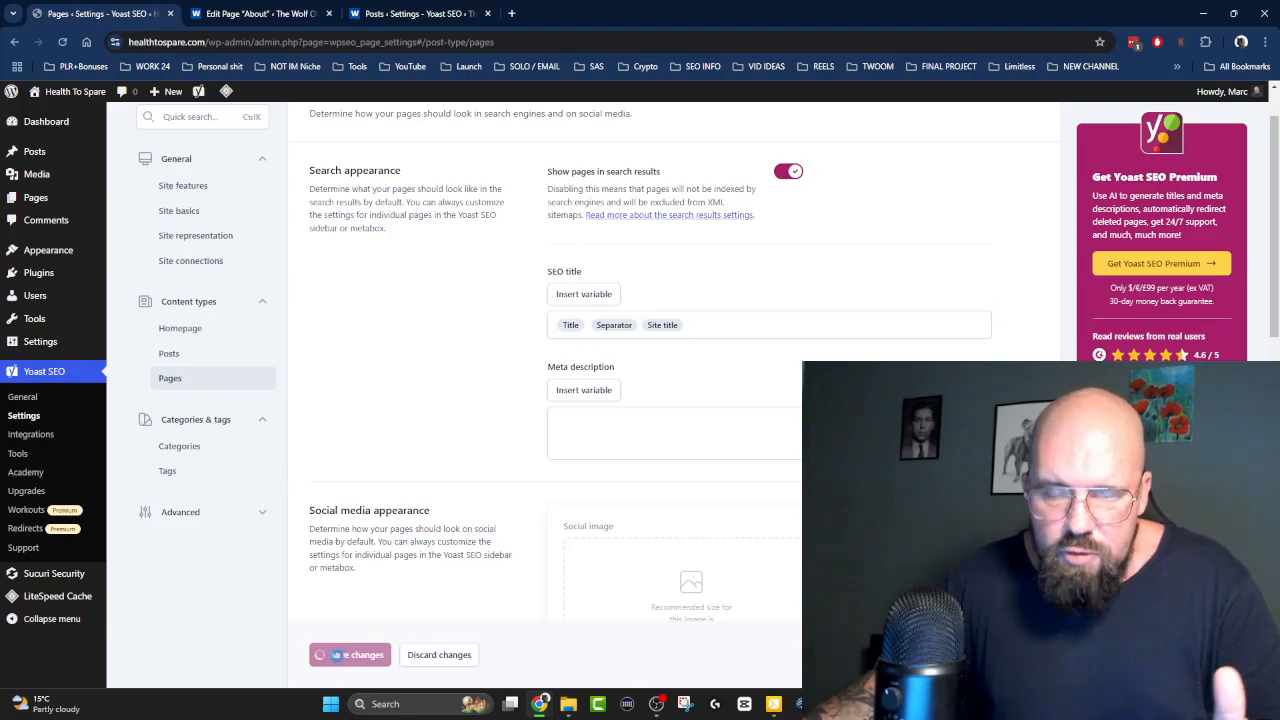
# Review the social media appearance, schema and additional settings for the Pages content type.
pyautogui.scroll(-5, 476, 273)
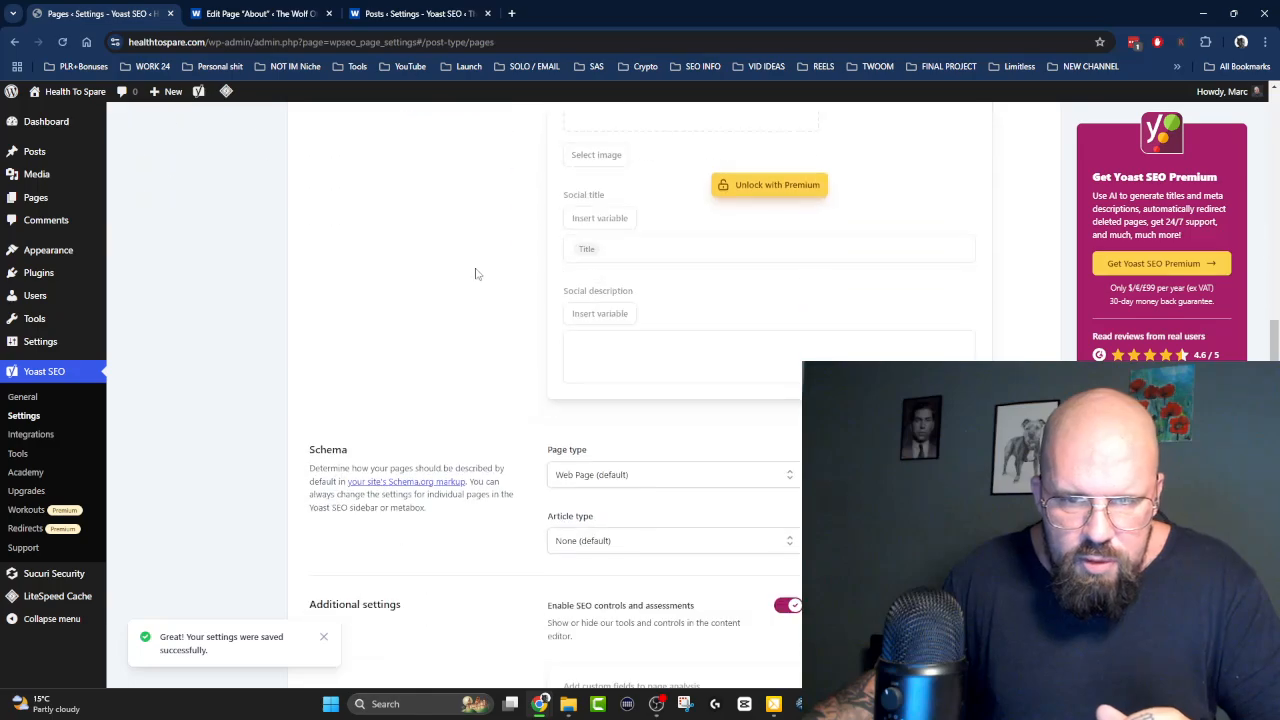
pyautogui.scroll(-3, 476, 273)
pyautogui.scroll(1, 560, 330)
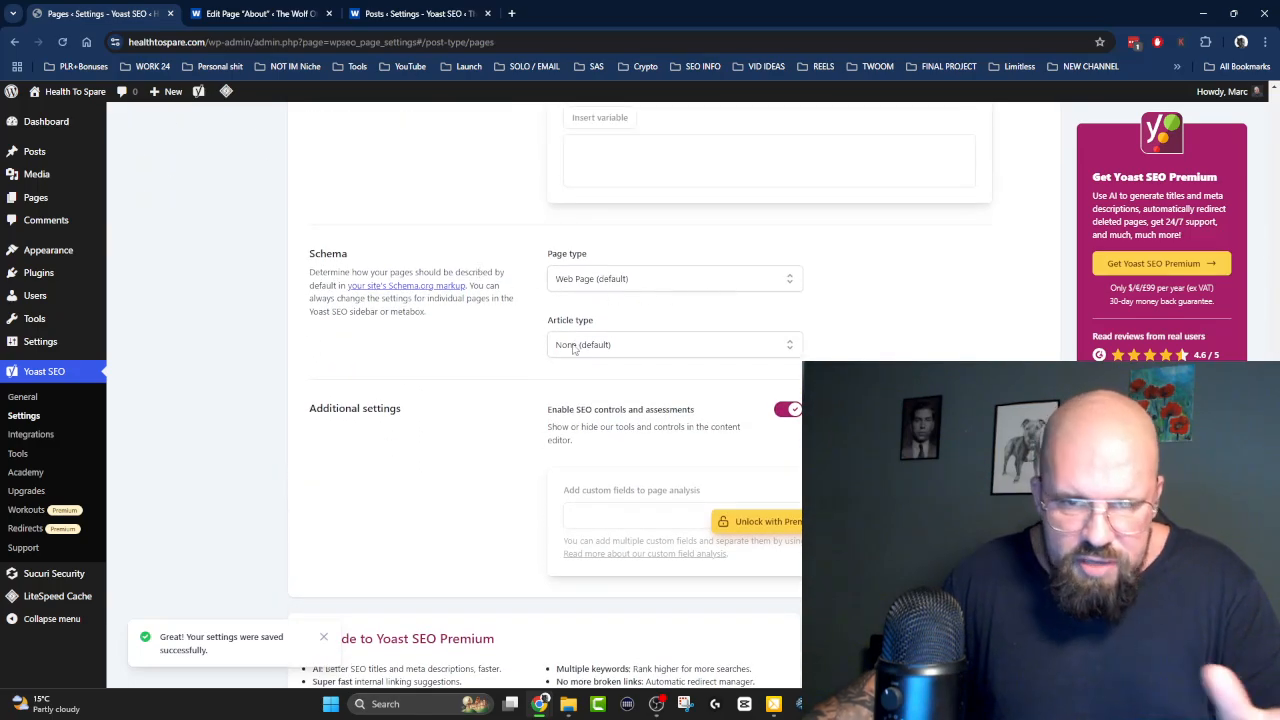
pyautogui.scroll(-2, 477, 229)
pyautogui.scroll(8, 460, 245)
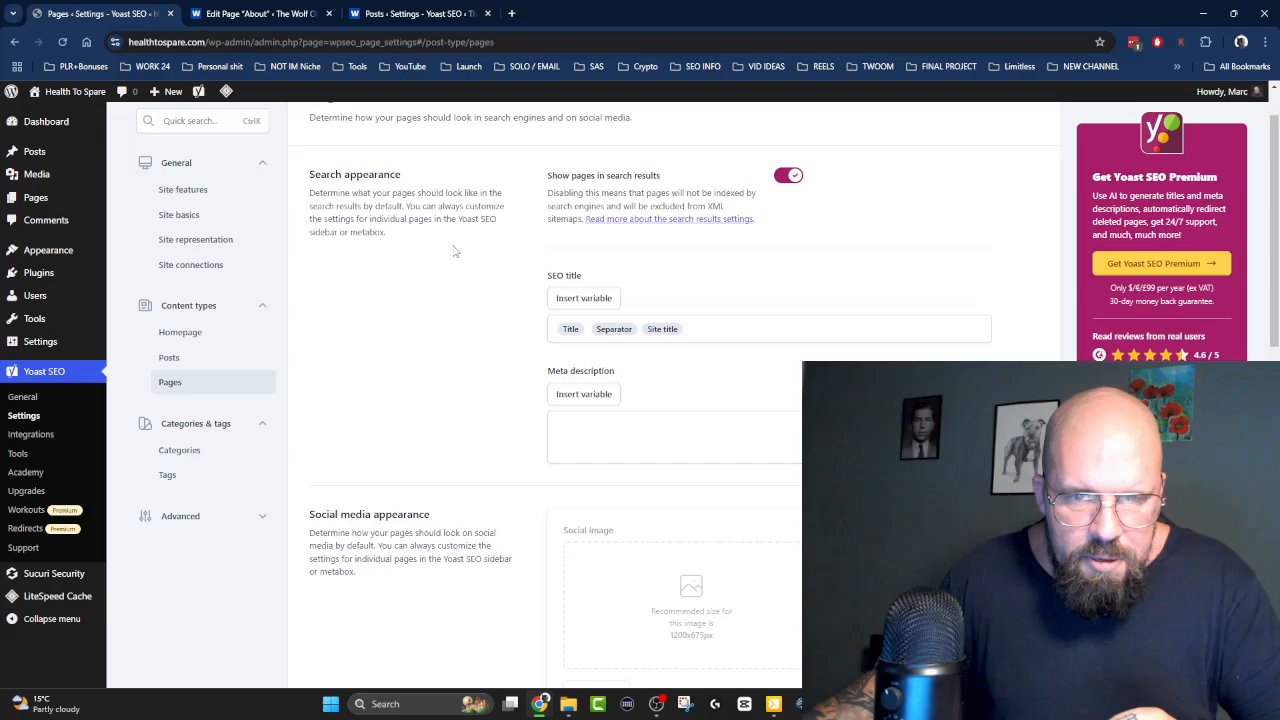
pyautogui.scroll(-10, 452, 251)
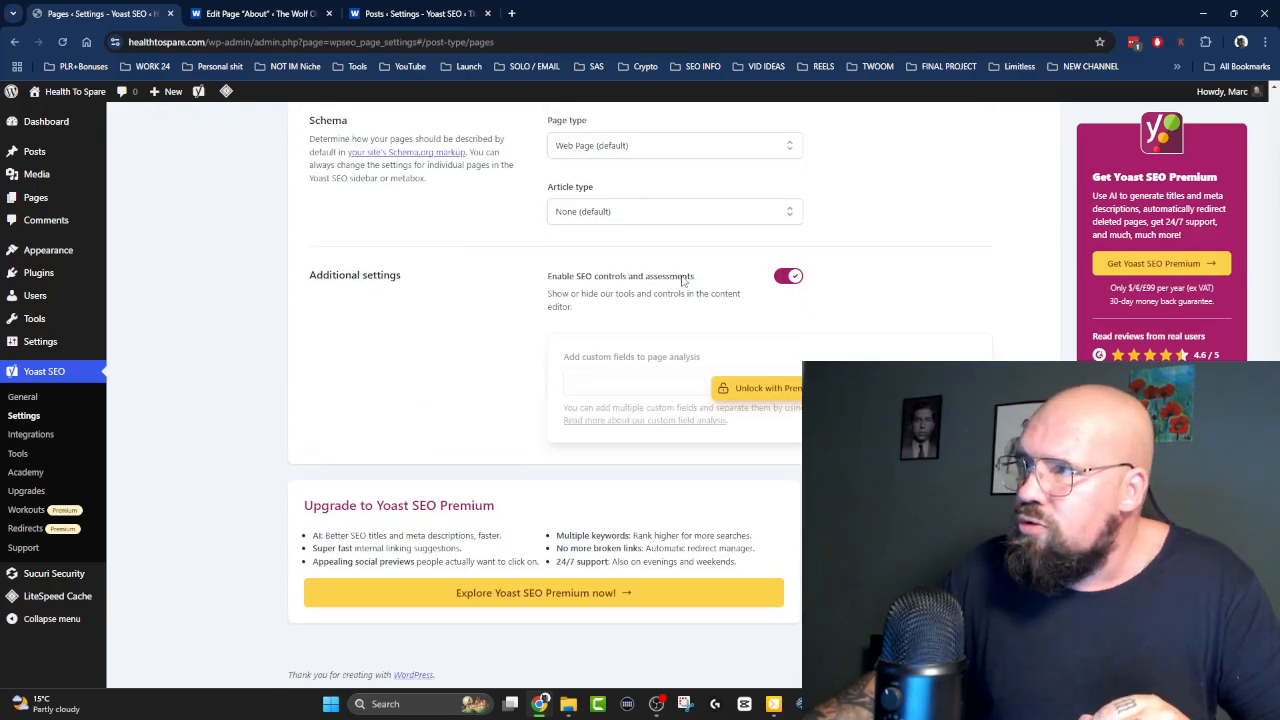
pyautogui.scroll(5, 430, 322)
pyautogui.scroll(4, 430, 322)
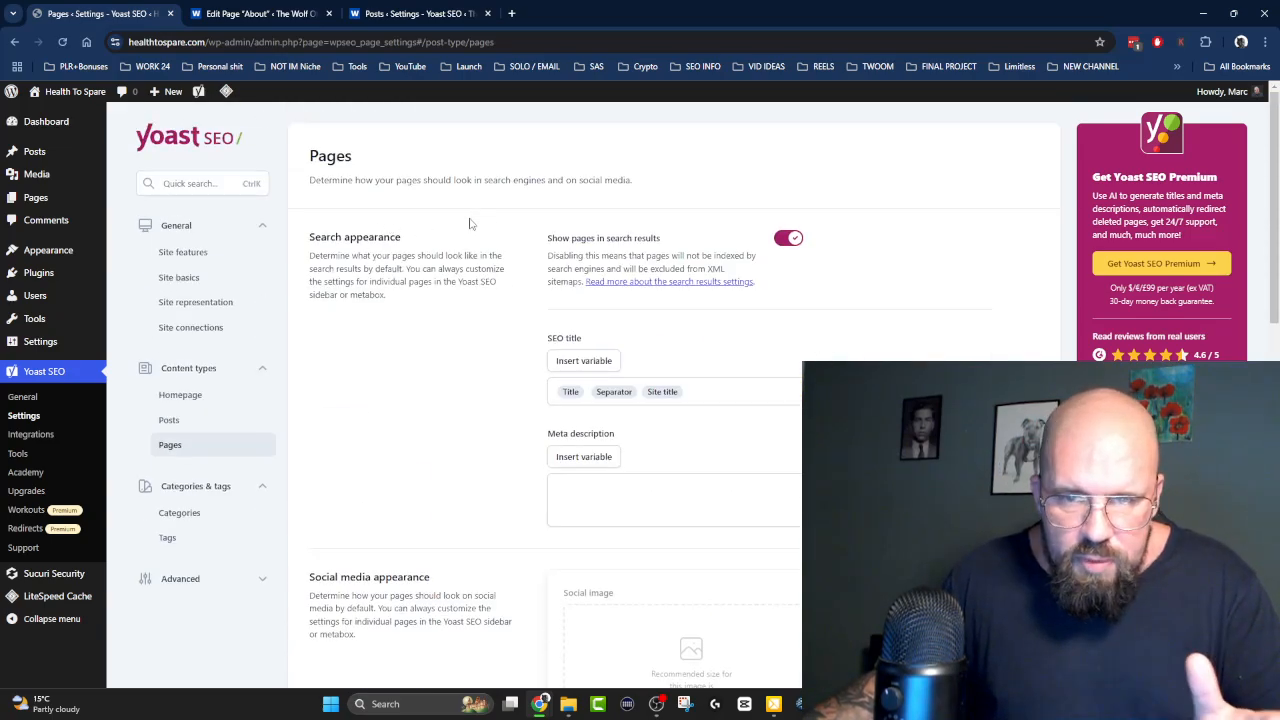
# Enter "Partners in Health" as the default meta description for pages.
pyautogui.scroll(-4, 446, 300)
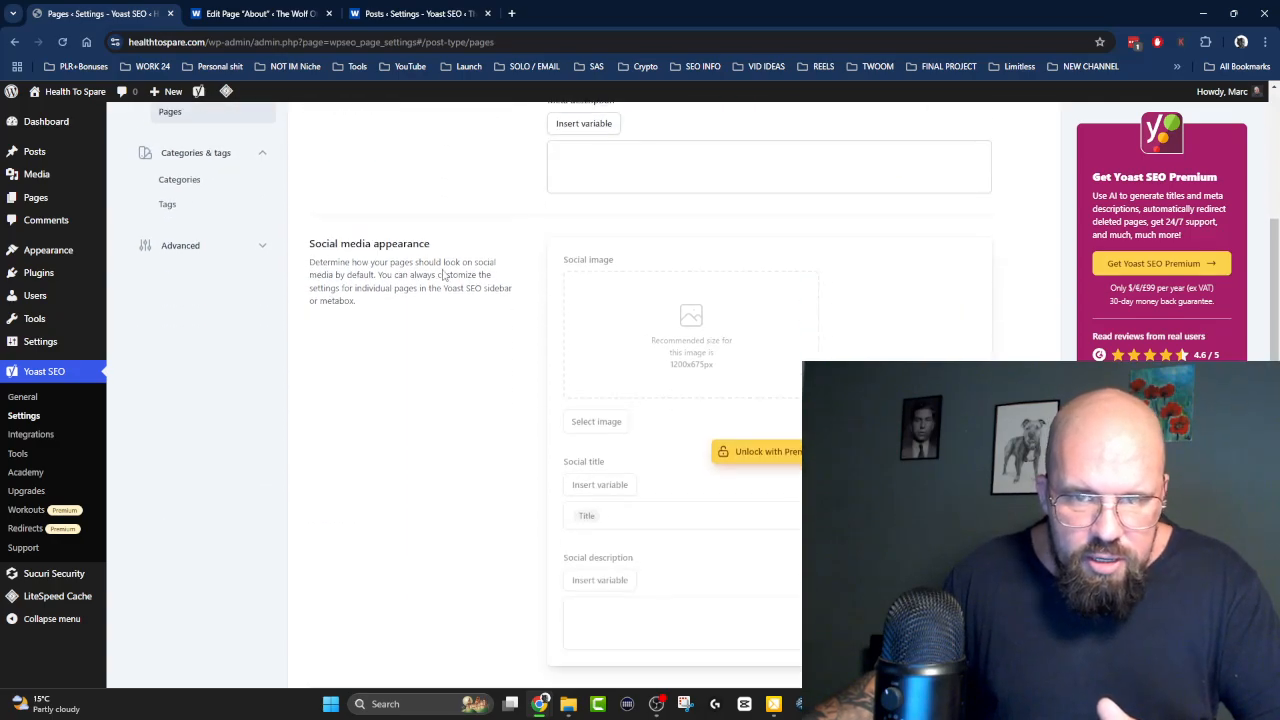
pyautogui.scroll(2, 444, 275)
pyautogui.click(640, 359)
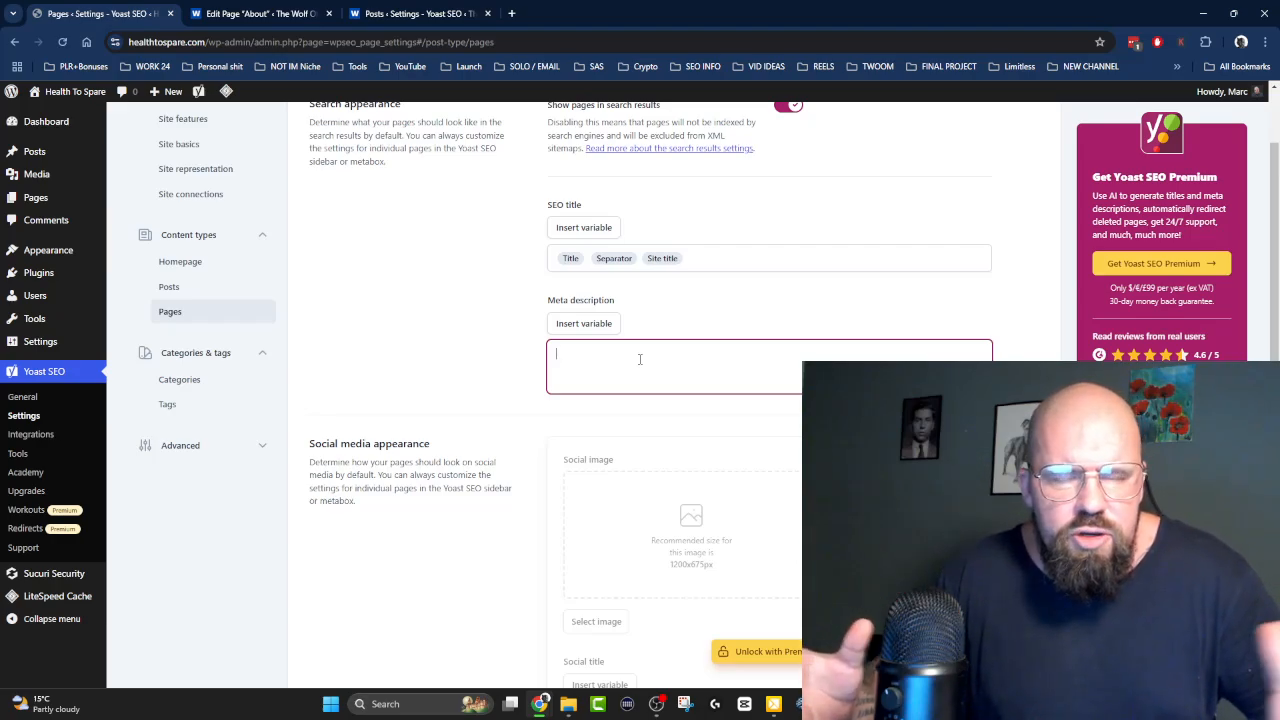
pyautogui.write('Partners in Health')
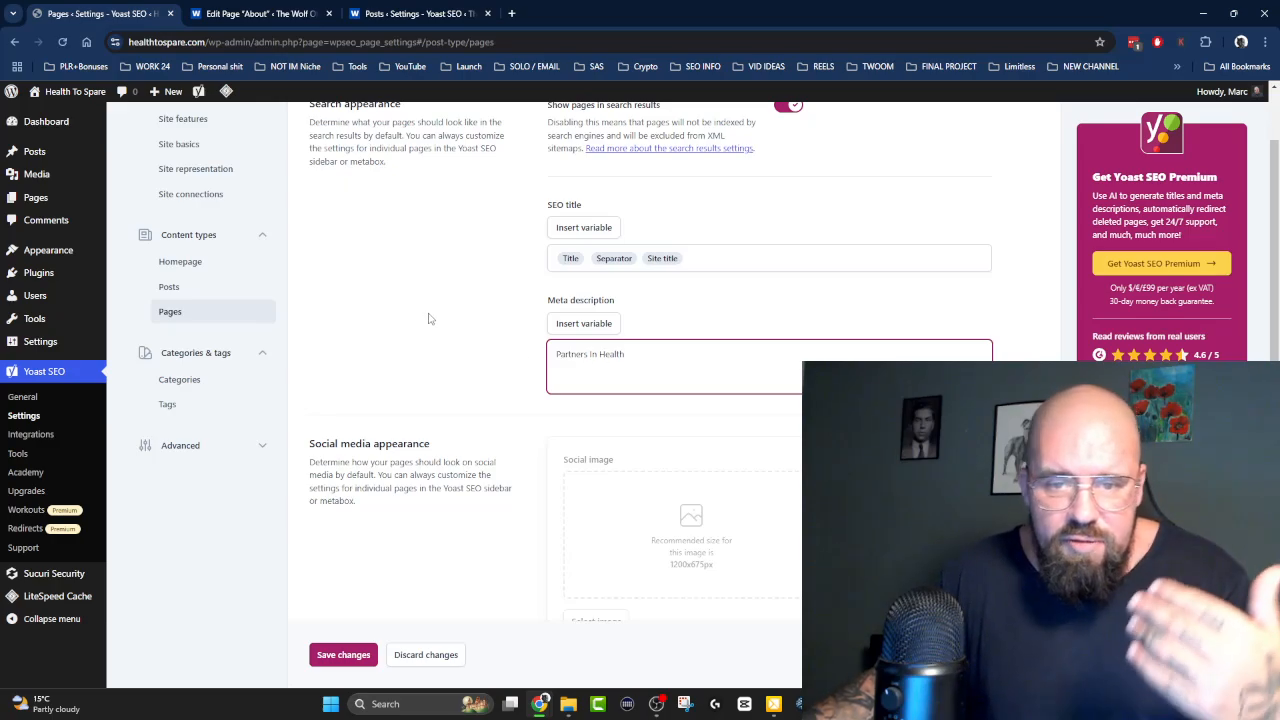
# Switch to the About page on The Wolf Of Online Marketing and highlight its custom meta description for comparison.
pyautogui.click(258, 13)
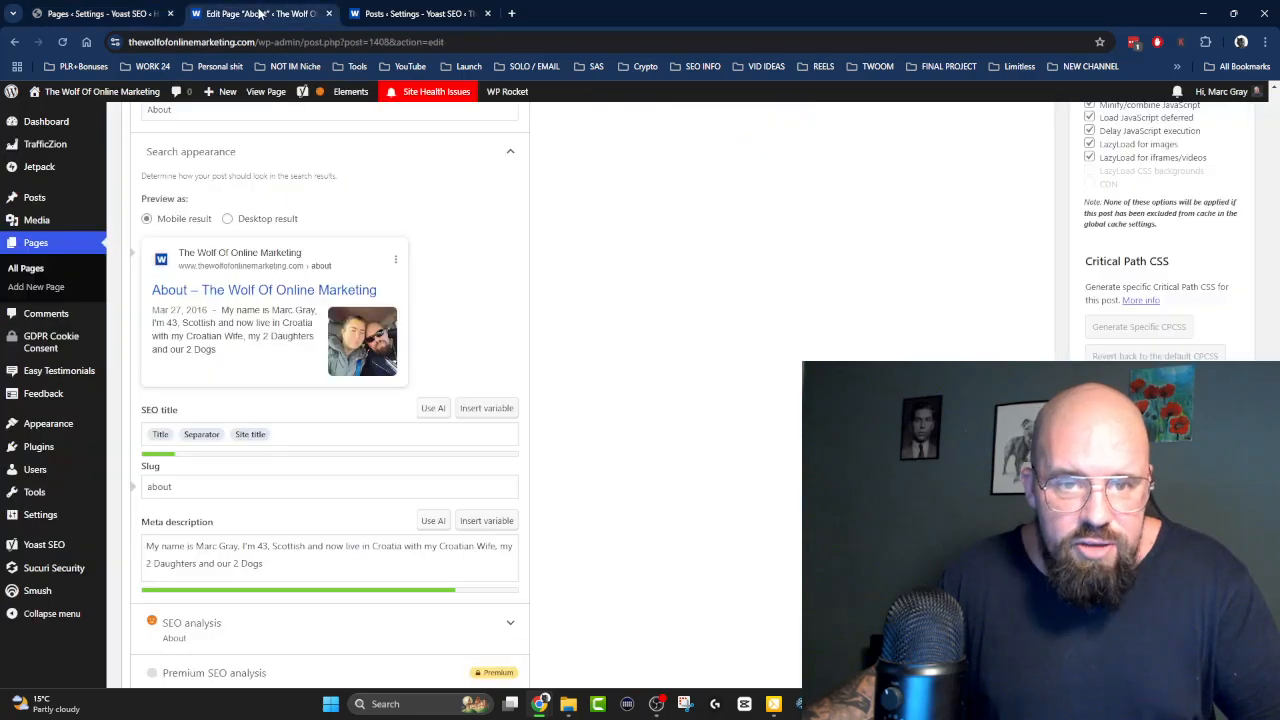
pyautogui.scroll(-2, 643, 275)
pyautogui.scroll(1, 365, 364)
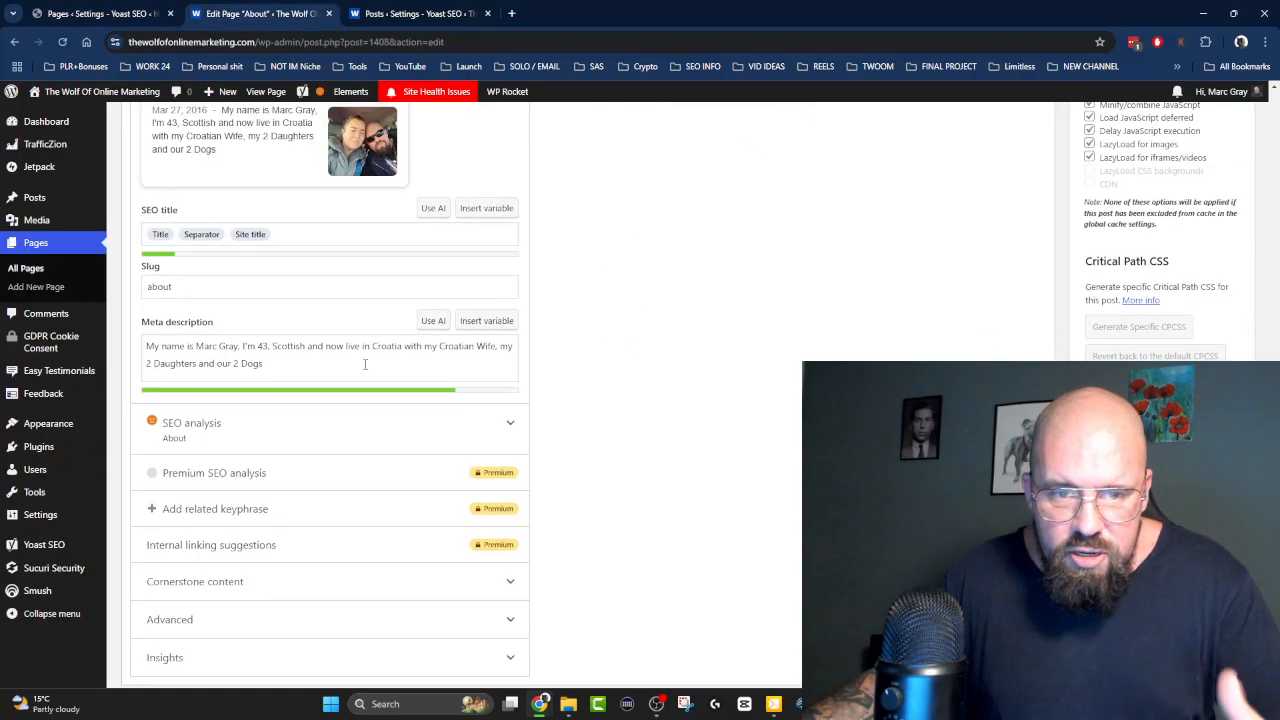
pyautogui.moveTo(300, 366); pyautogui.dragTo(106, 307)
pyautogui.click(700, 350)
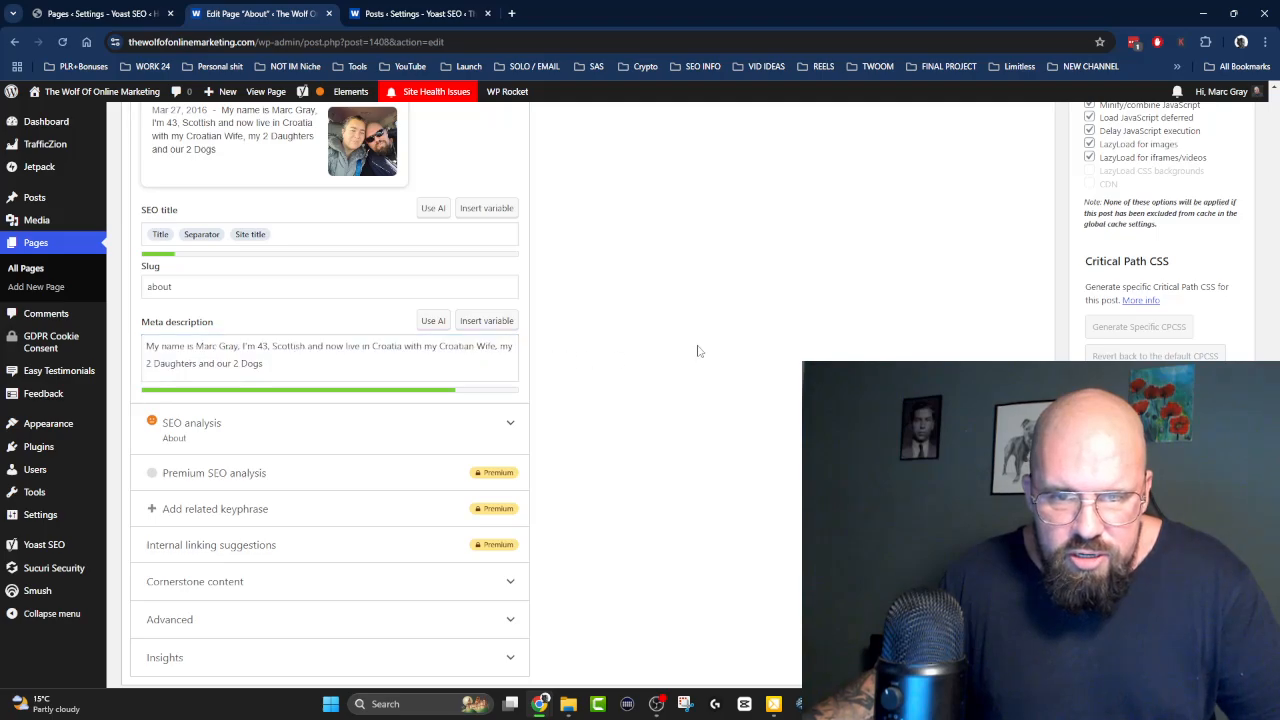
pyautogui.moveTo(273, 367); pyautogui.dragTo(146, 346)
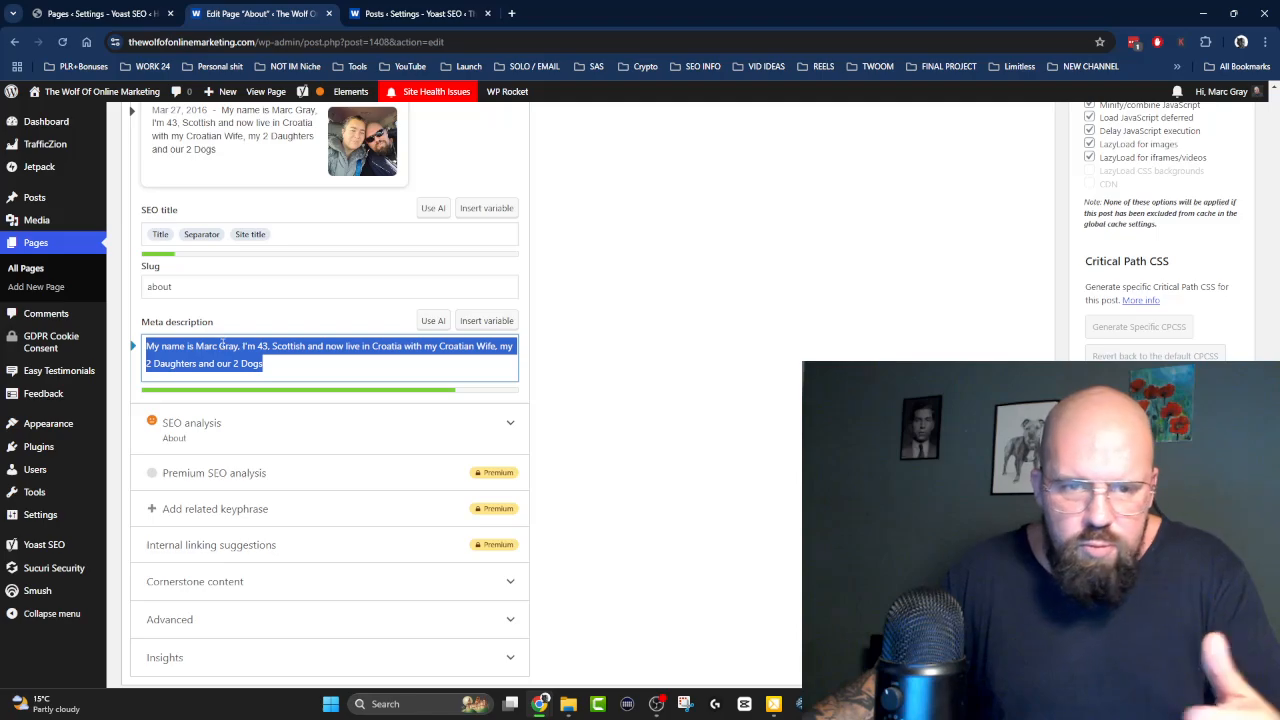
pyautogui.click(677, 282)
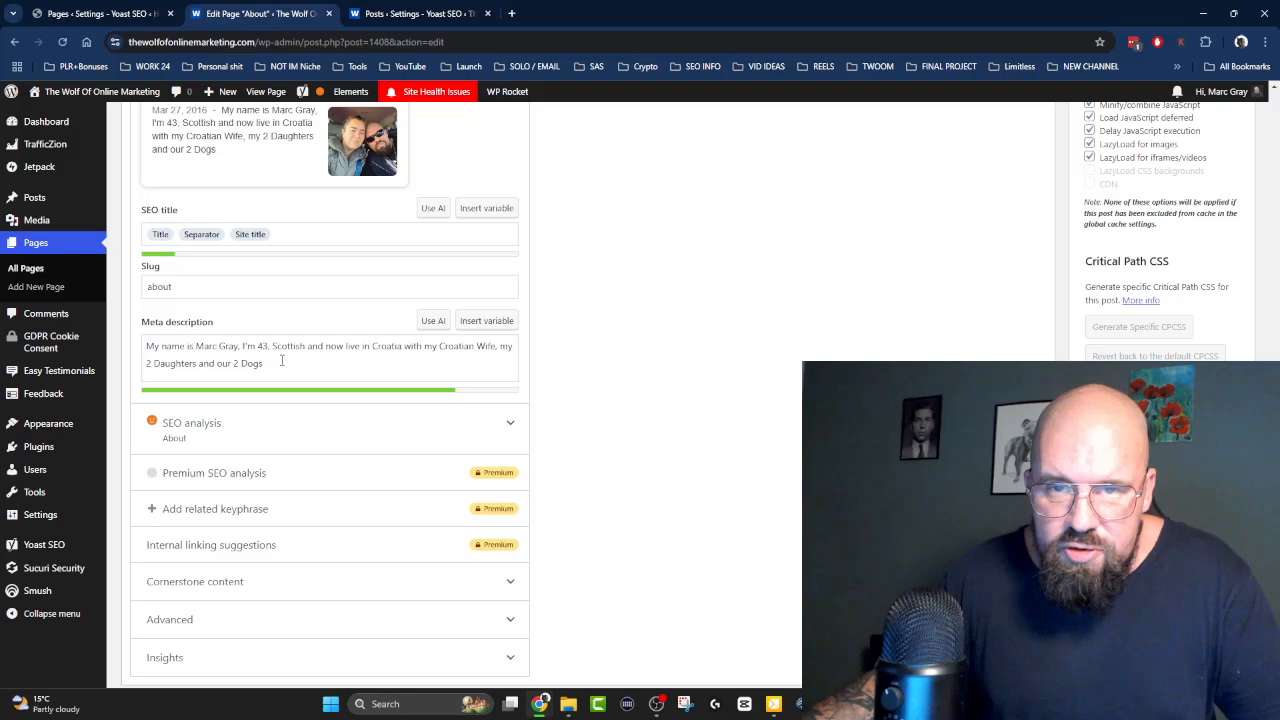
pyautogui.moveTo(282, 361); pyautogui.dragTo(142, 338)
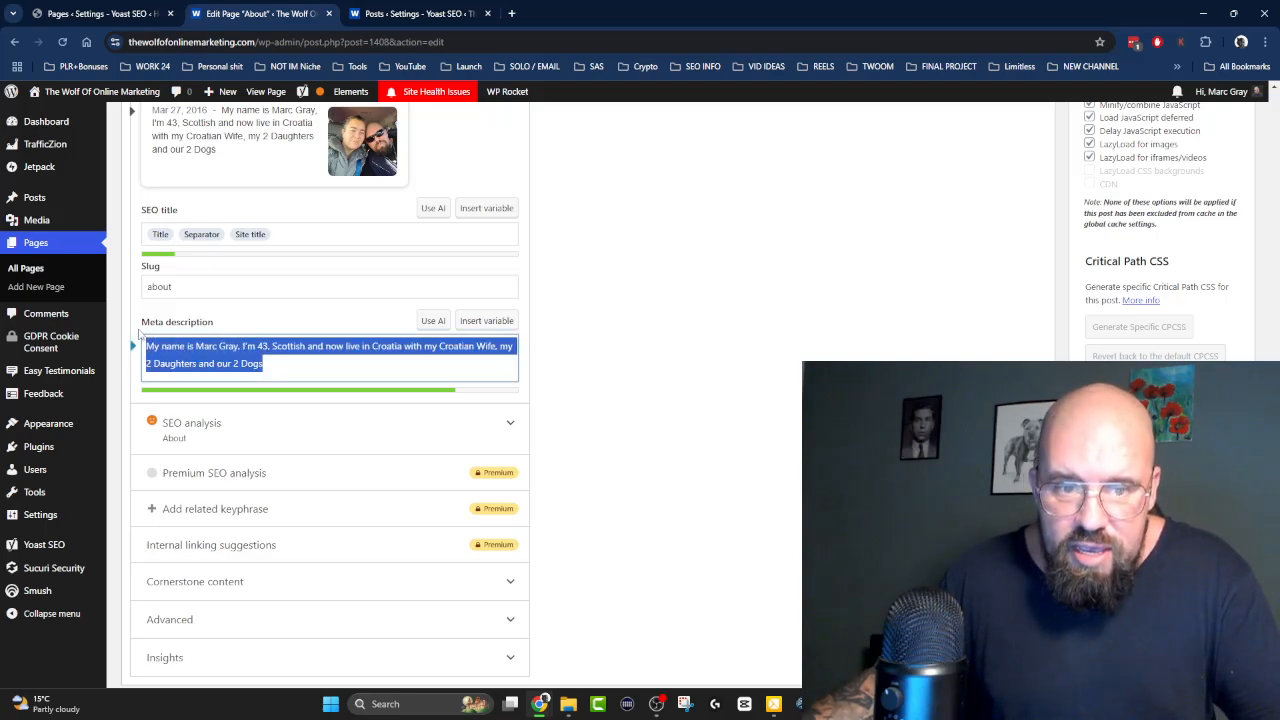
# Deselect the About page's meta description, return to Health To Spare's Pages settings and clear the default meta description.
pyautogui.click(463, 353)
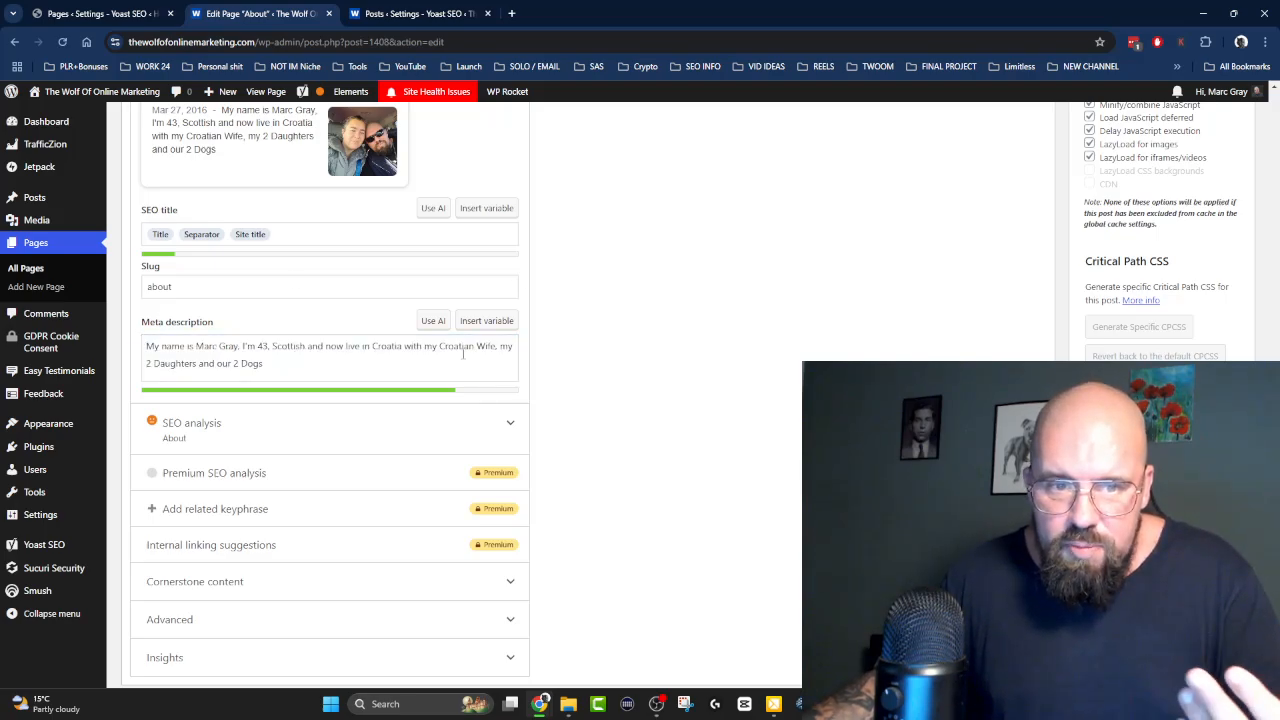
pyautogui.click(298, 357)
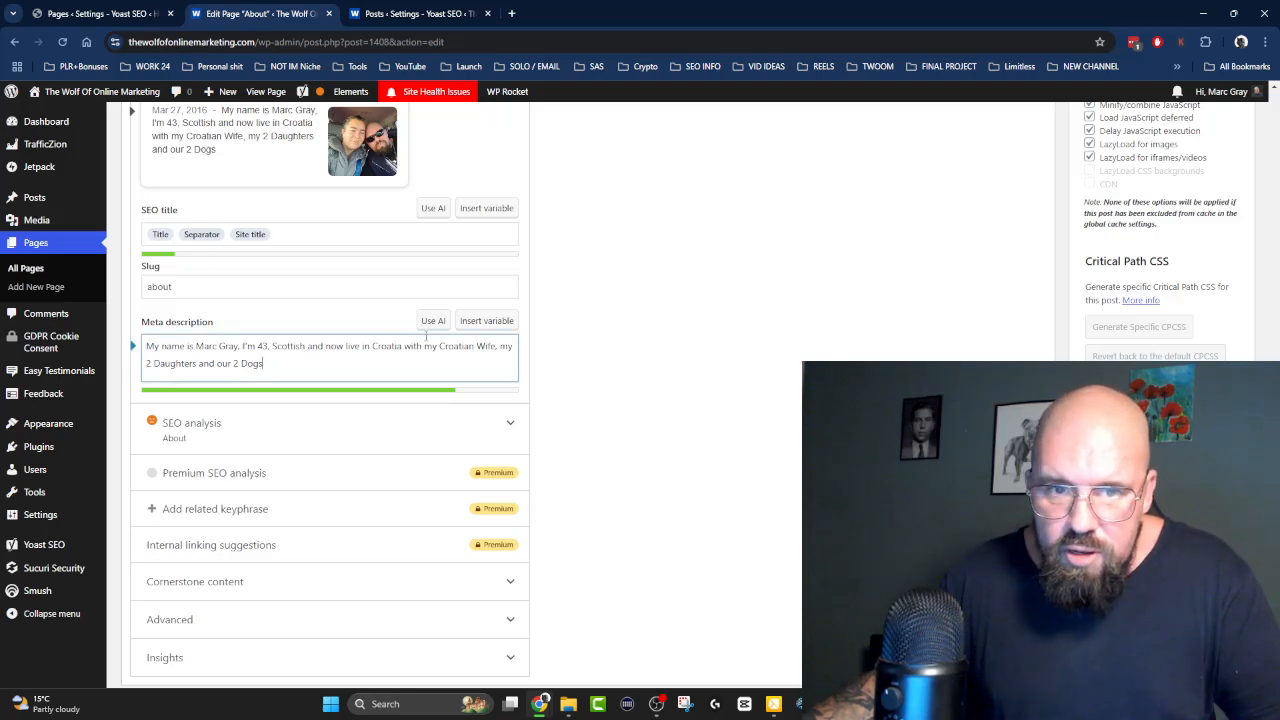
pyautogui.scroll(2, 658, 295)
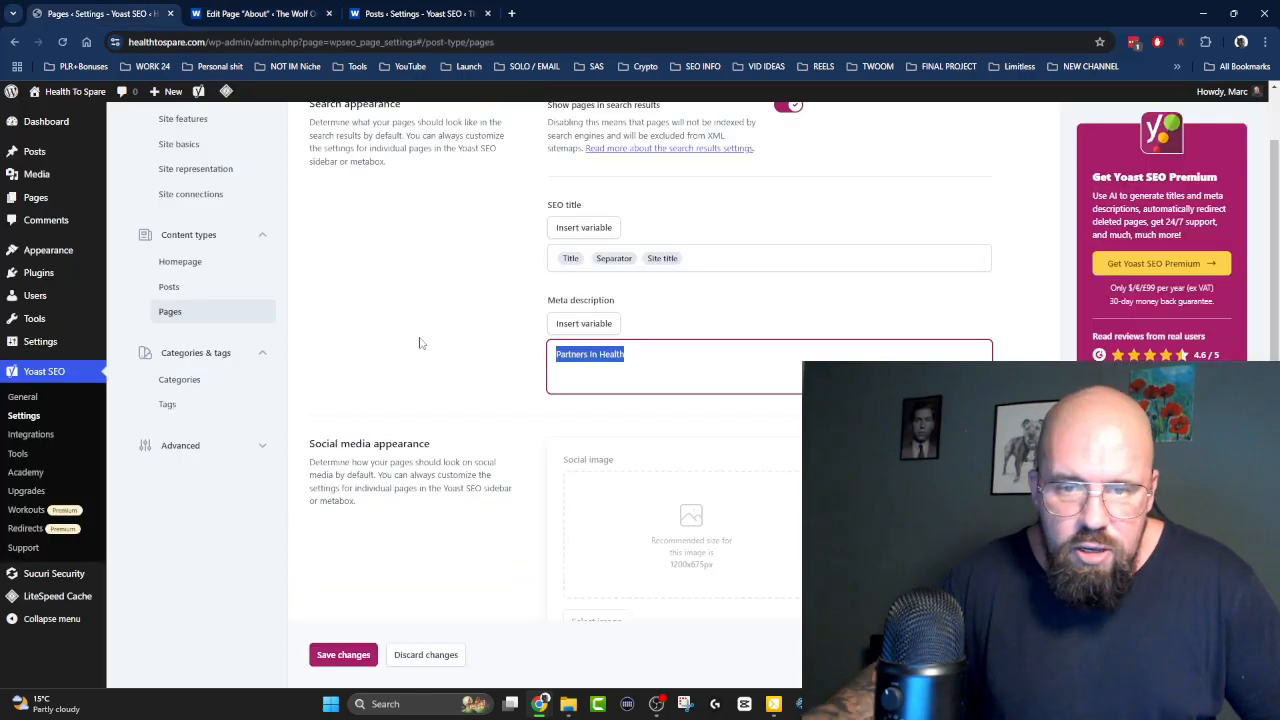
pyautogui.press('BackSpace')
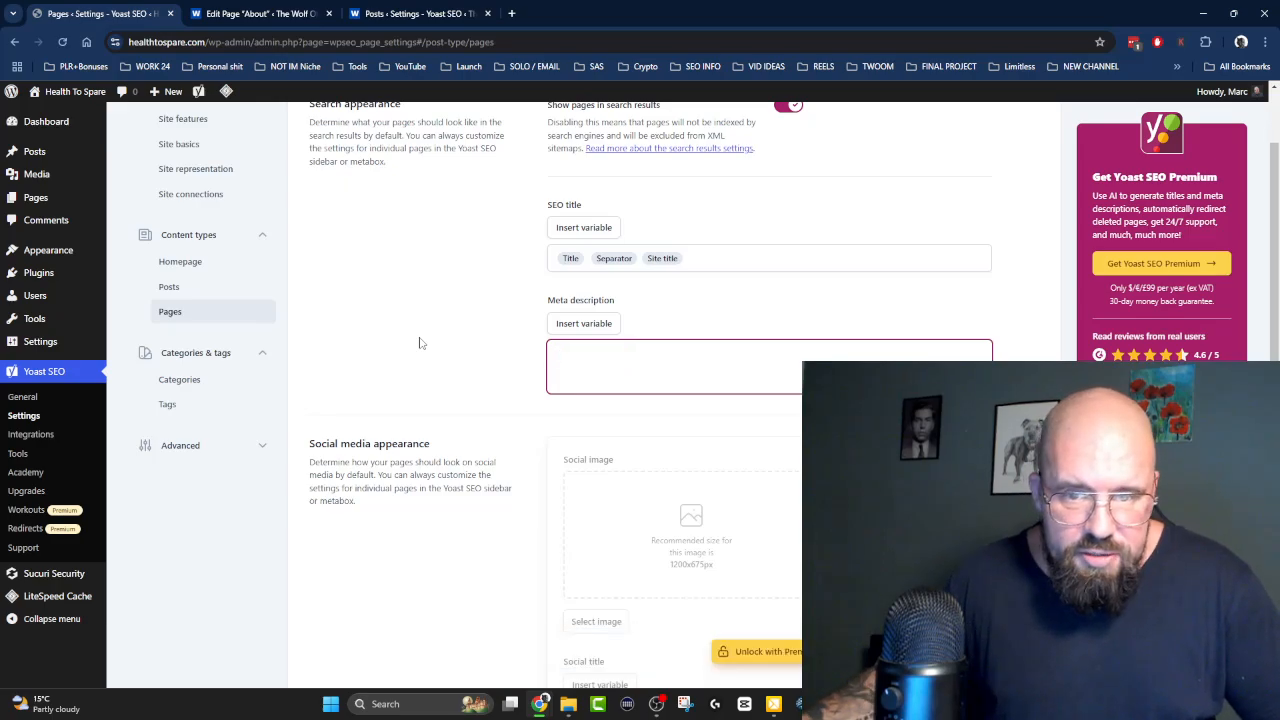
# Review all Pages settings again, from search appearance through social media appearance and schema to the additional settings.
pyautogui.scroll(-4, 415, 345)
pyautogui.scroll(-4, 452, 277)
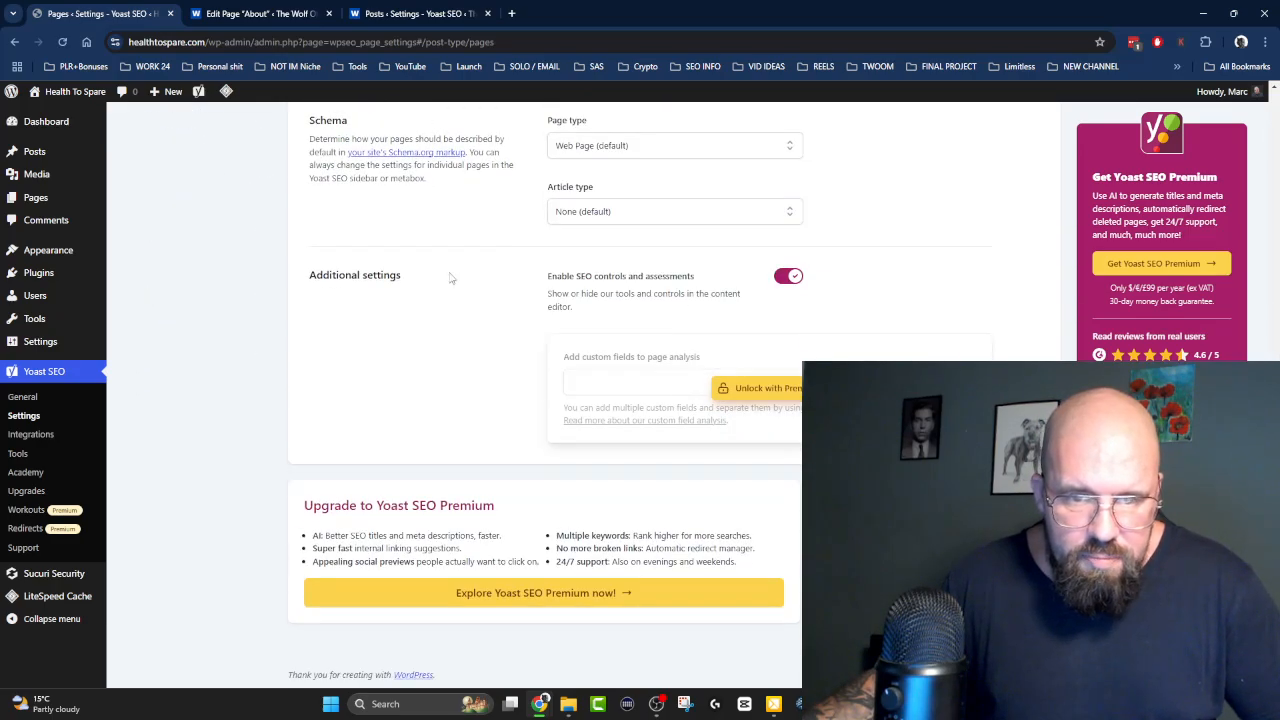
pyautogui.scroll(5, 434, 377)
pyautogui.scroll(5, 450, 330)
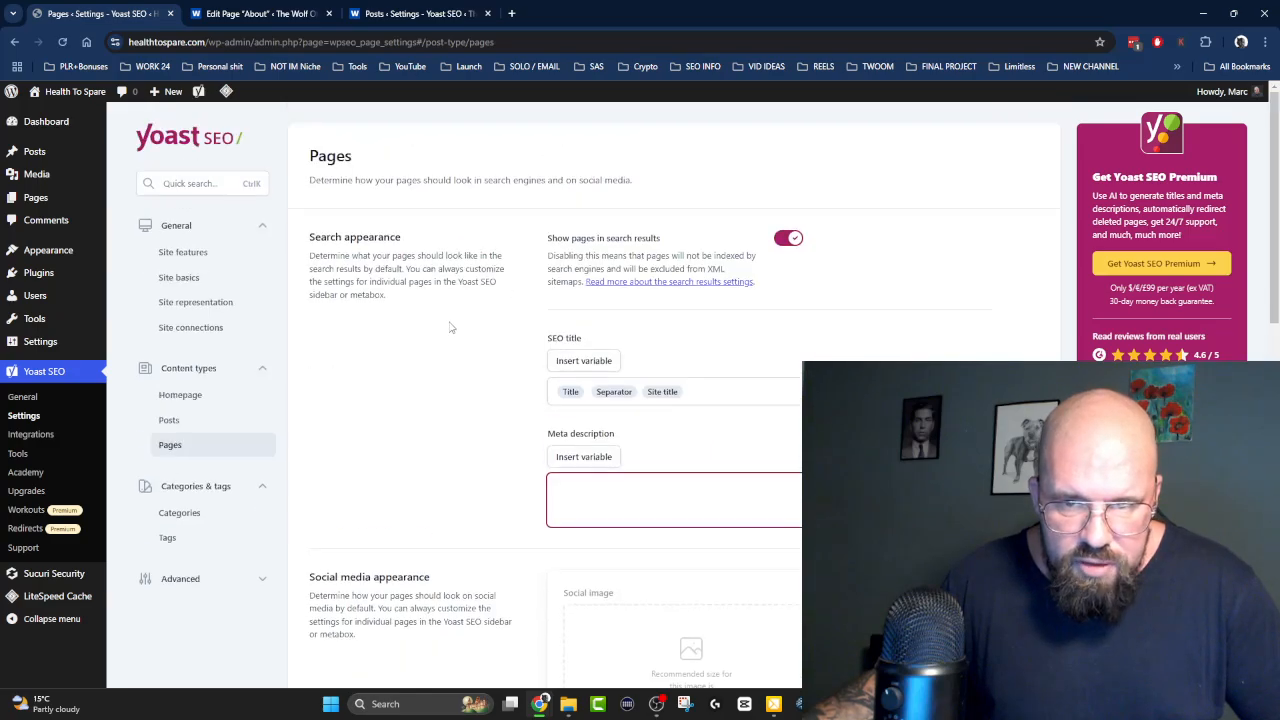
pyautogui.scroll(-9, 451, 313)
pyautogui.scroll(2, 457, 314)
pyautogui.scroll(-2, 457, 330)
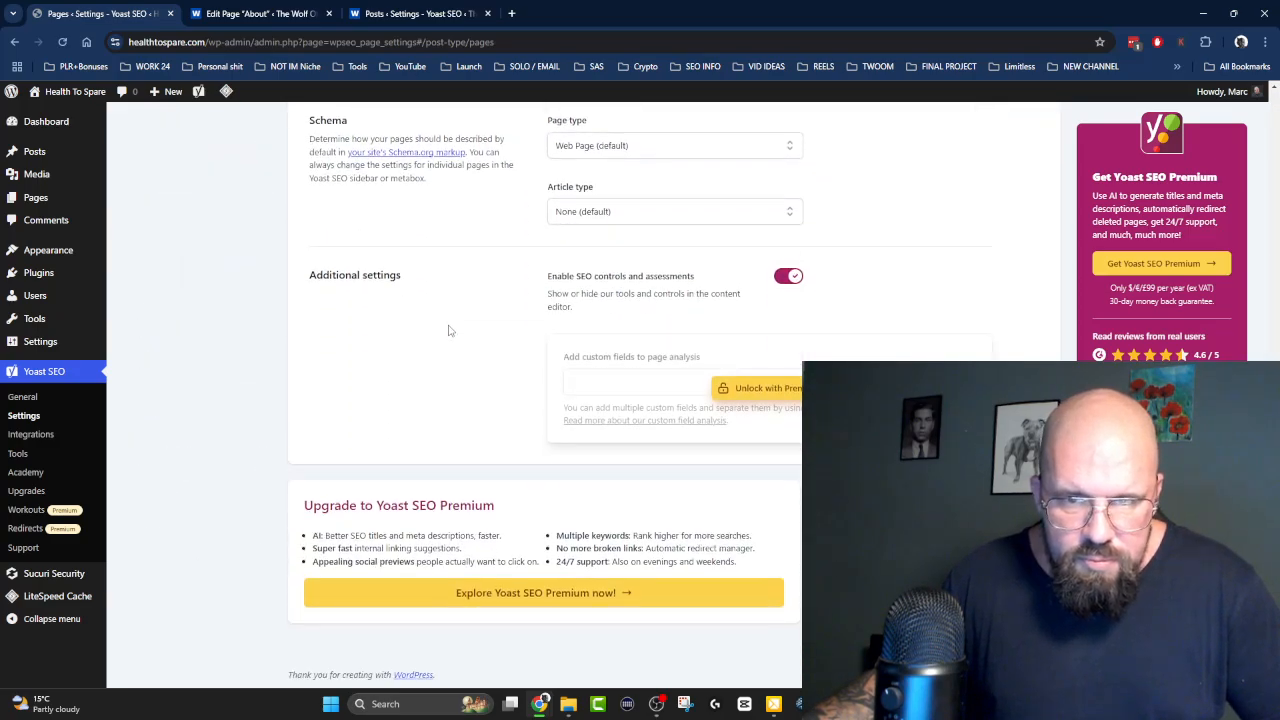
pyautogui.scroll(8, 440, 360)
pyautogui.scroll(-1, 444, 296)
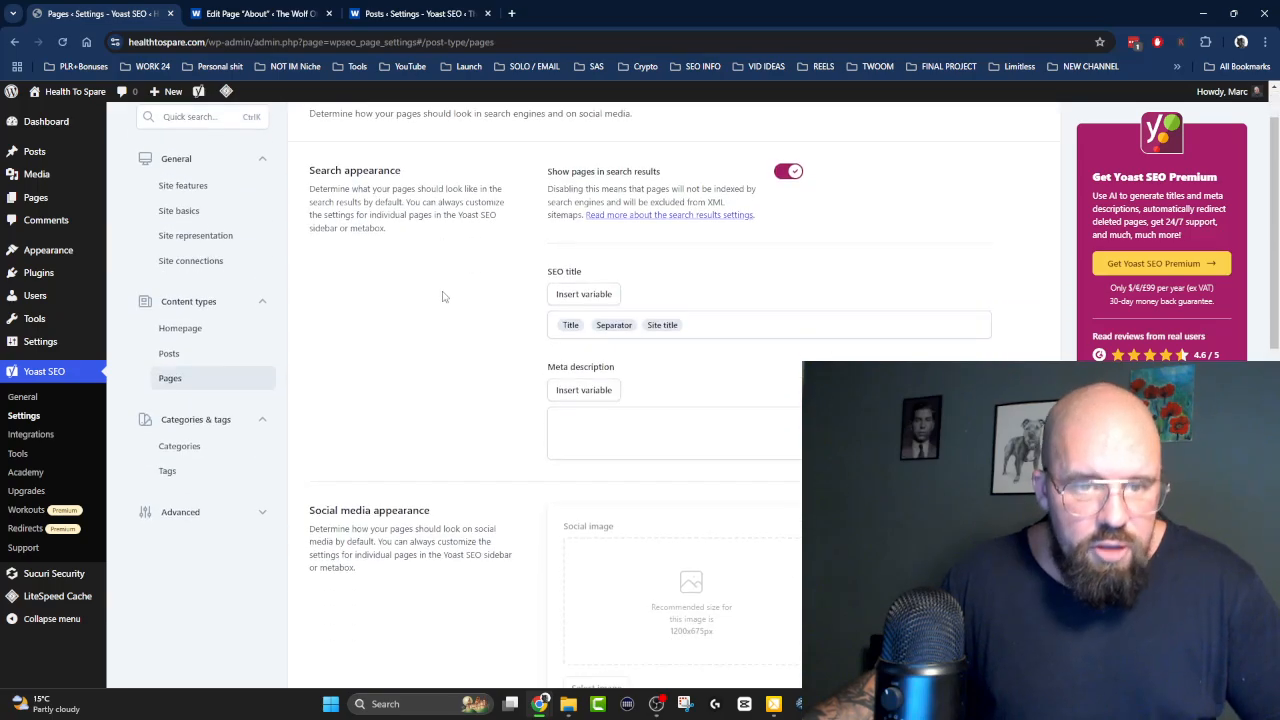
pyautogui.click(265, 424)
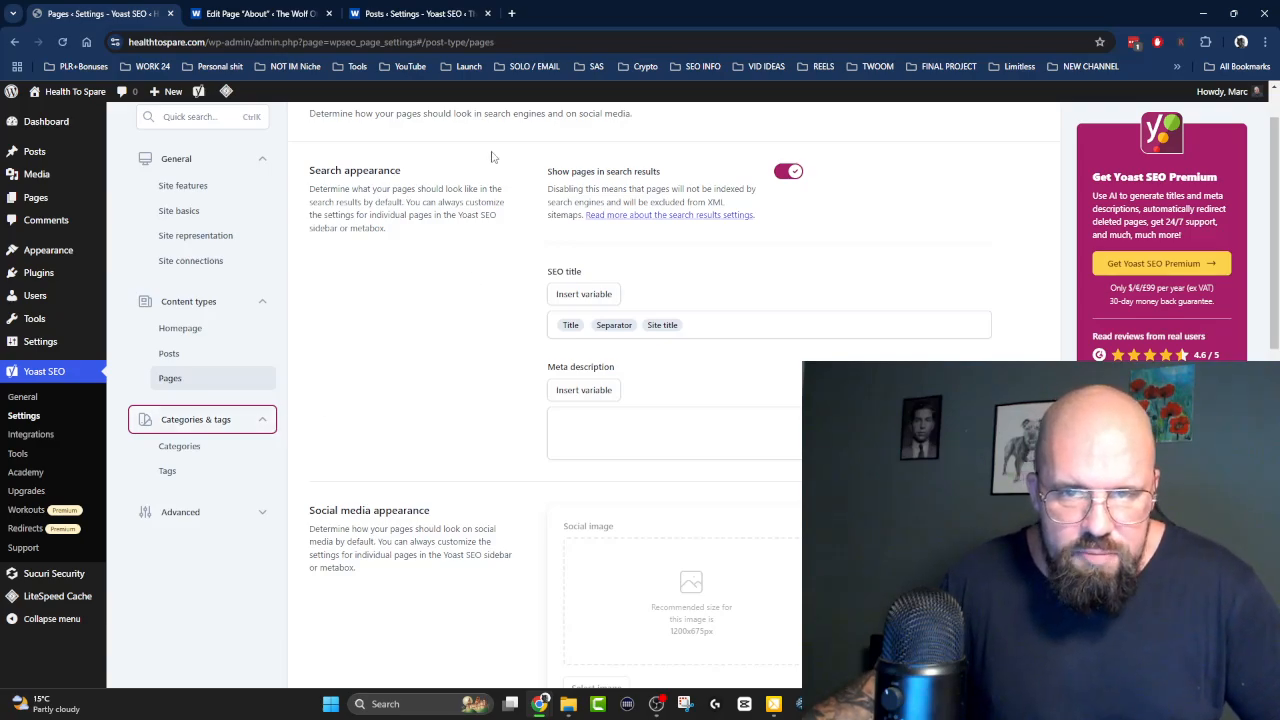
pyautogui.scroll(1, 480, 170)
pyautogui.scroll(-5, 481, 170)
pyautogui.scroll(-3, 437, 321)
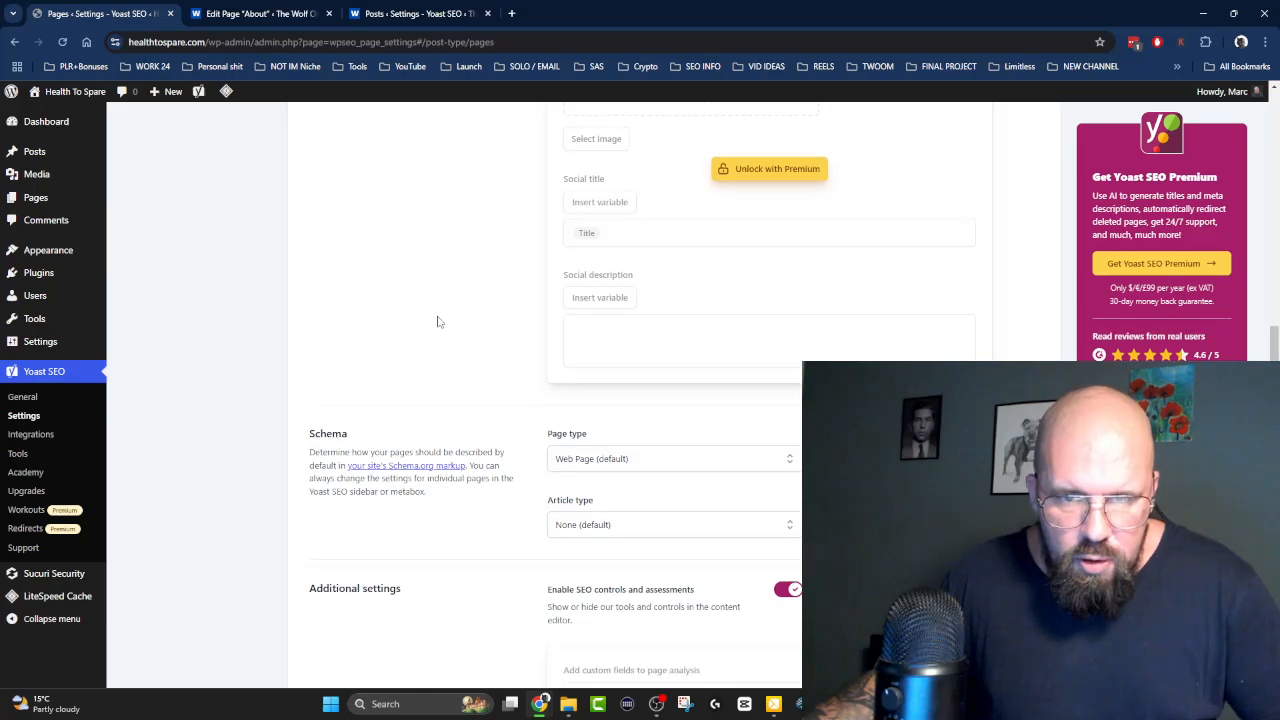
pyautogui.scroll(8, 440, 320)
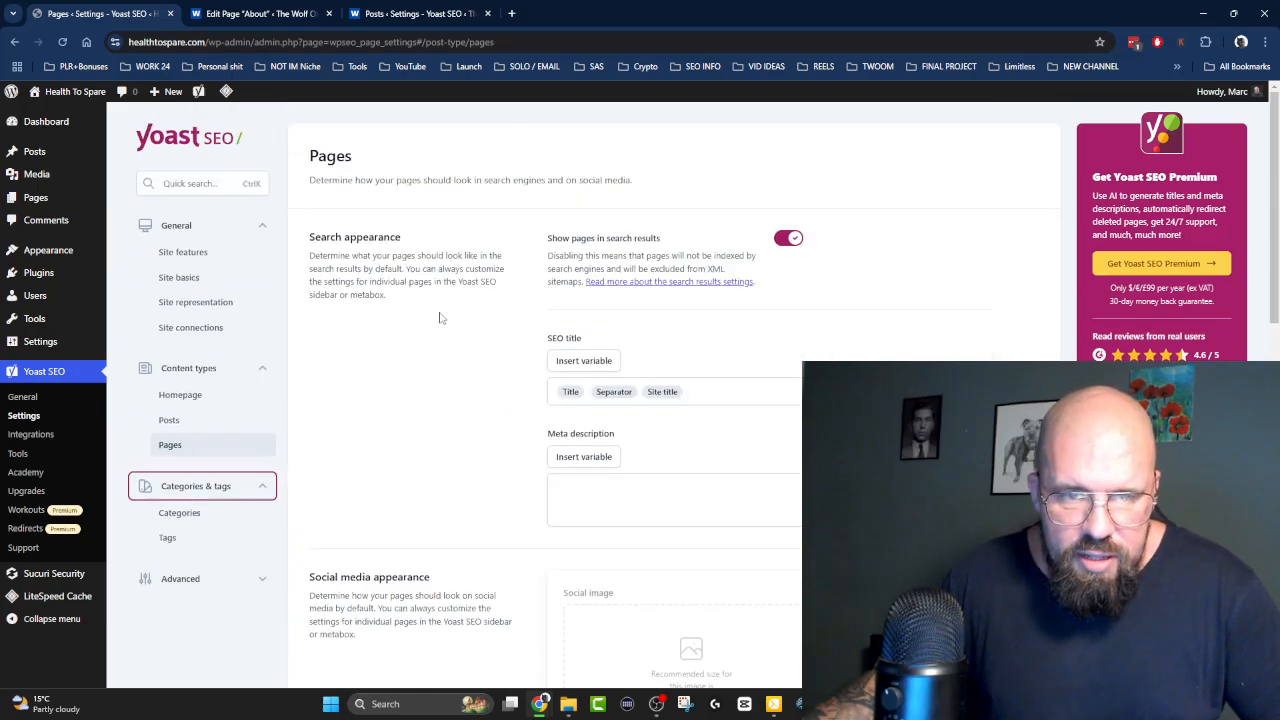
# Disable showing categories in search results in the Categories settings and save the changes.
pyautogui.scroll(-2, 438, 317)
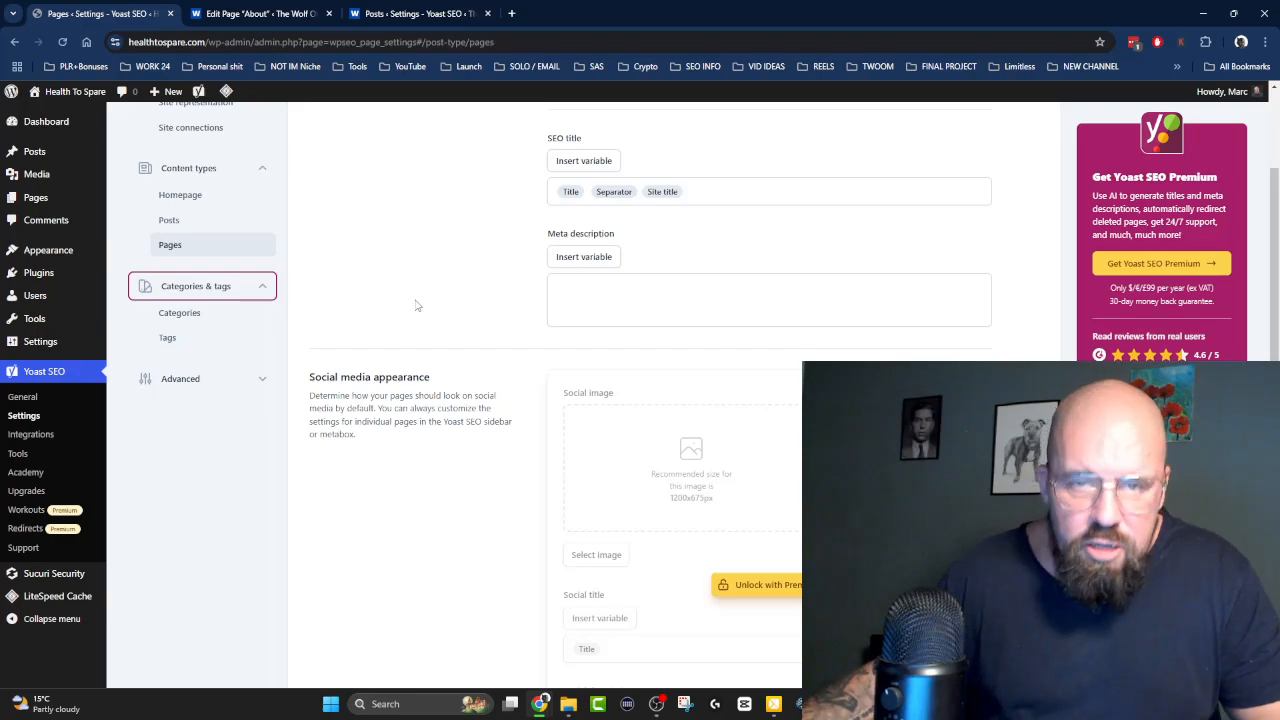
pyautogui.click(180, 314)
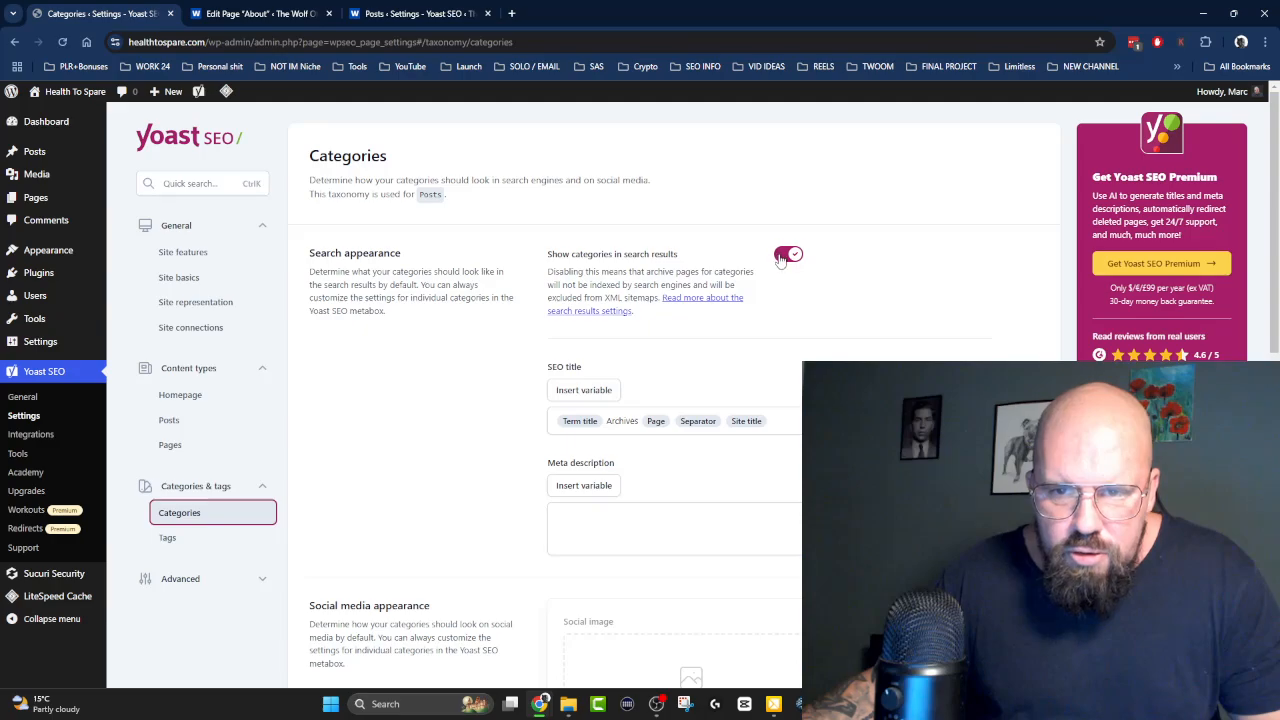
pyautogui.click(783, 256)
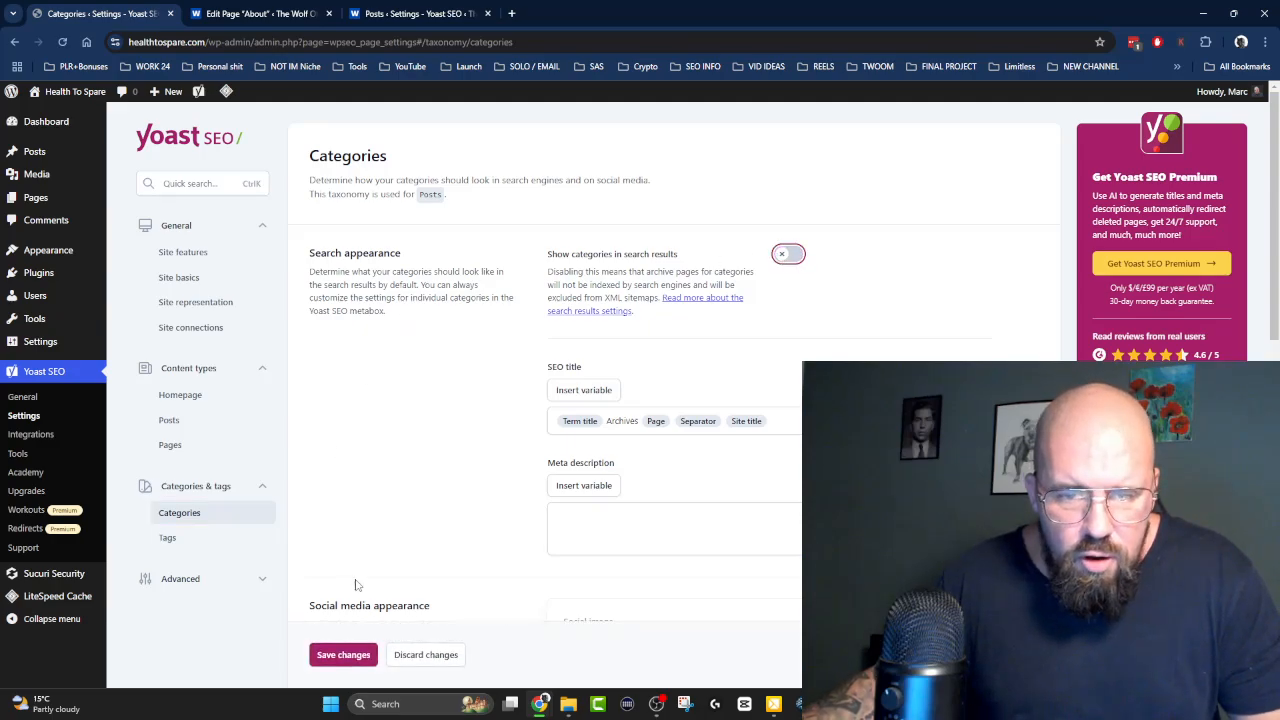
pyautogui.click(348, 656)
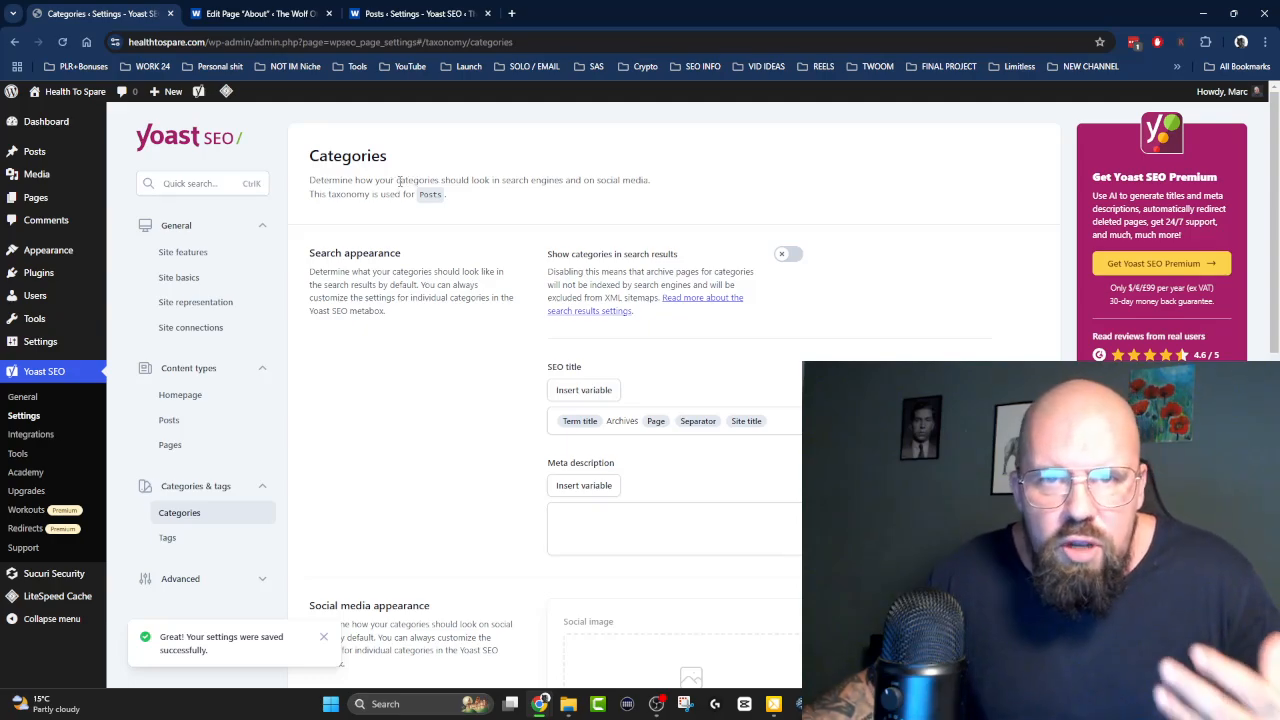
# Highlight the Categories description text and look over the SEO title, meta description and social media appearance settings for categories.
pyautogui.moveTo(398, 181); pyautogui.dragTo(731, 185)
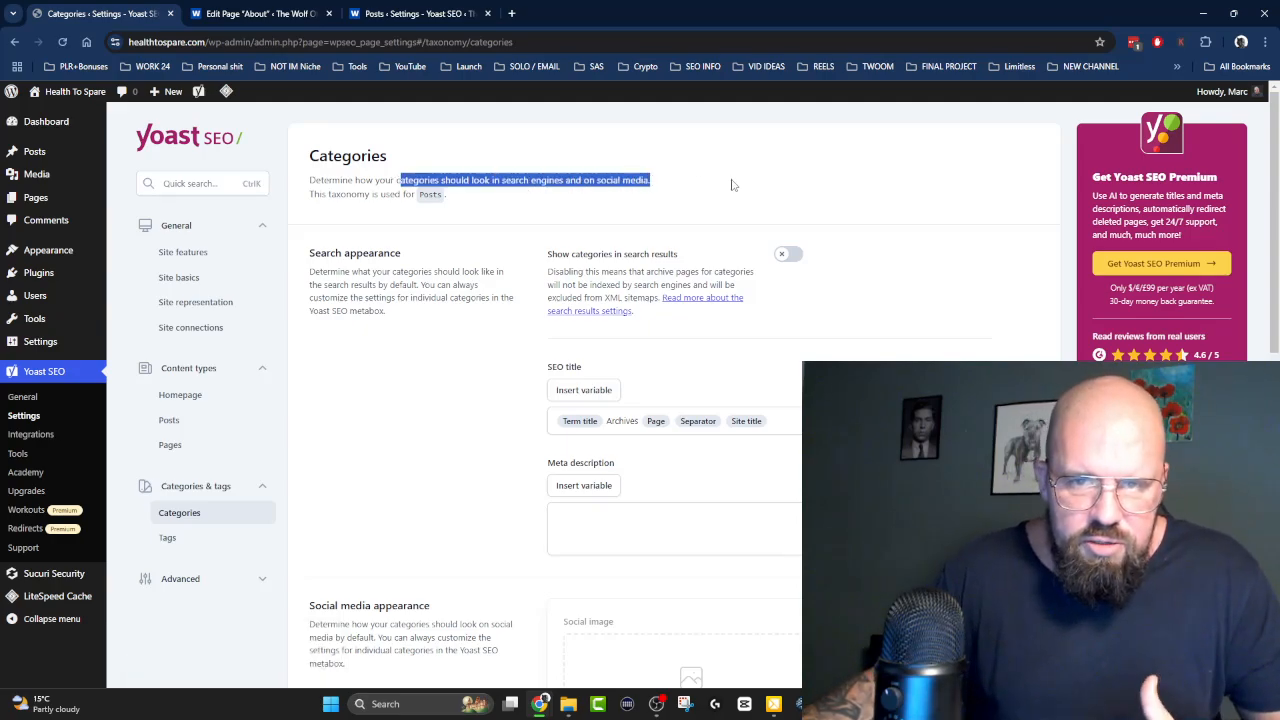
pyautogui.click(514, 196)
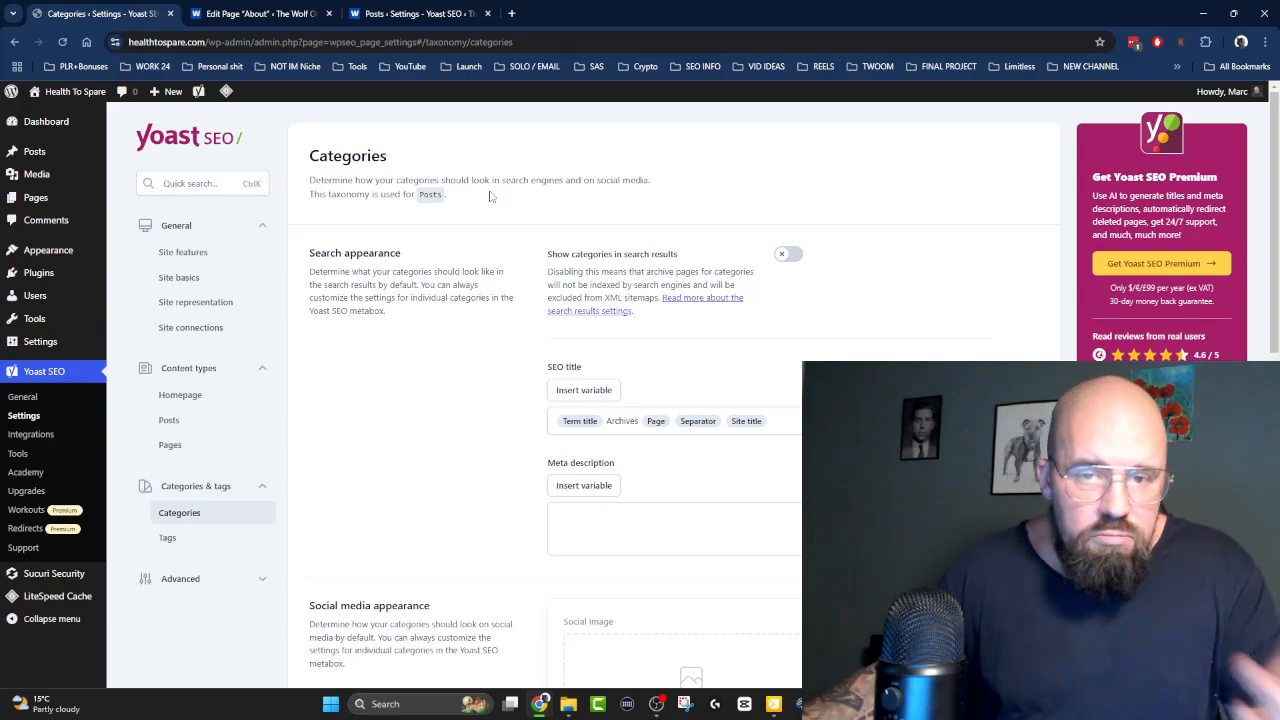
pyautogui.scroll(-2, 465, 167)
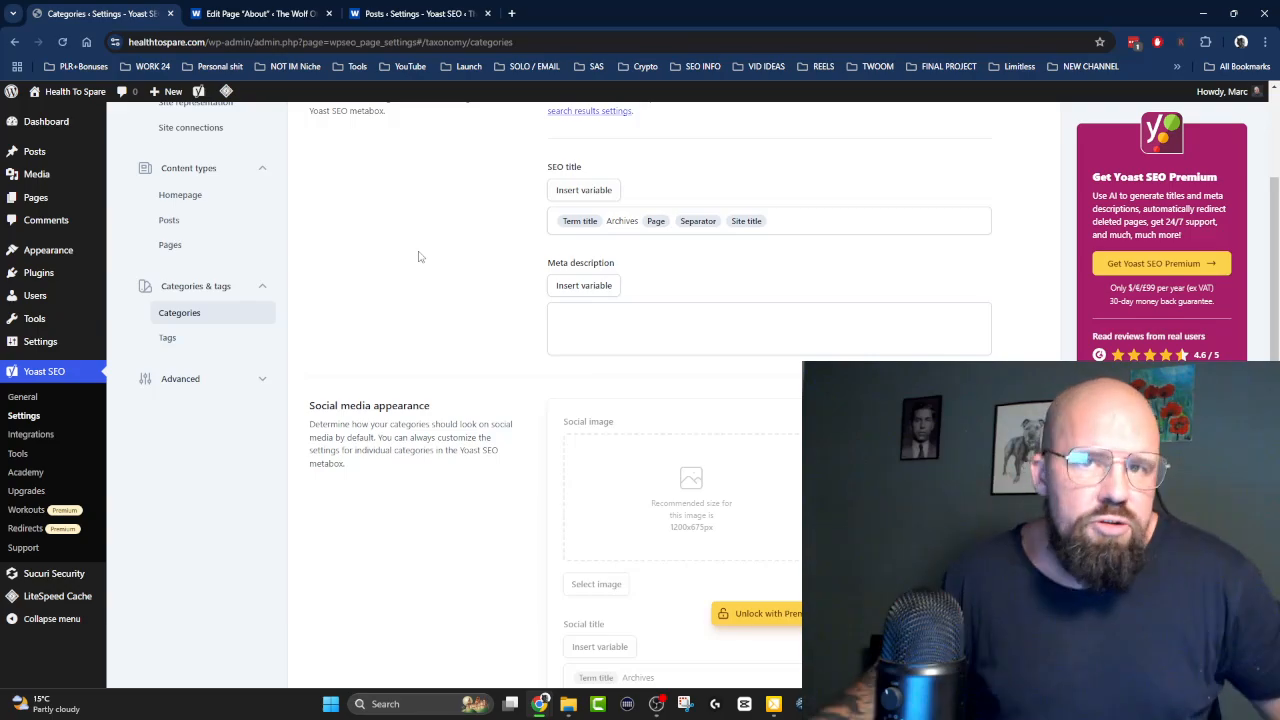
pyautogui.scroll(2, 419, 257)
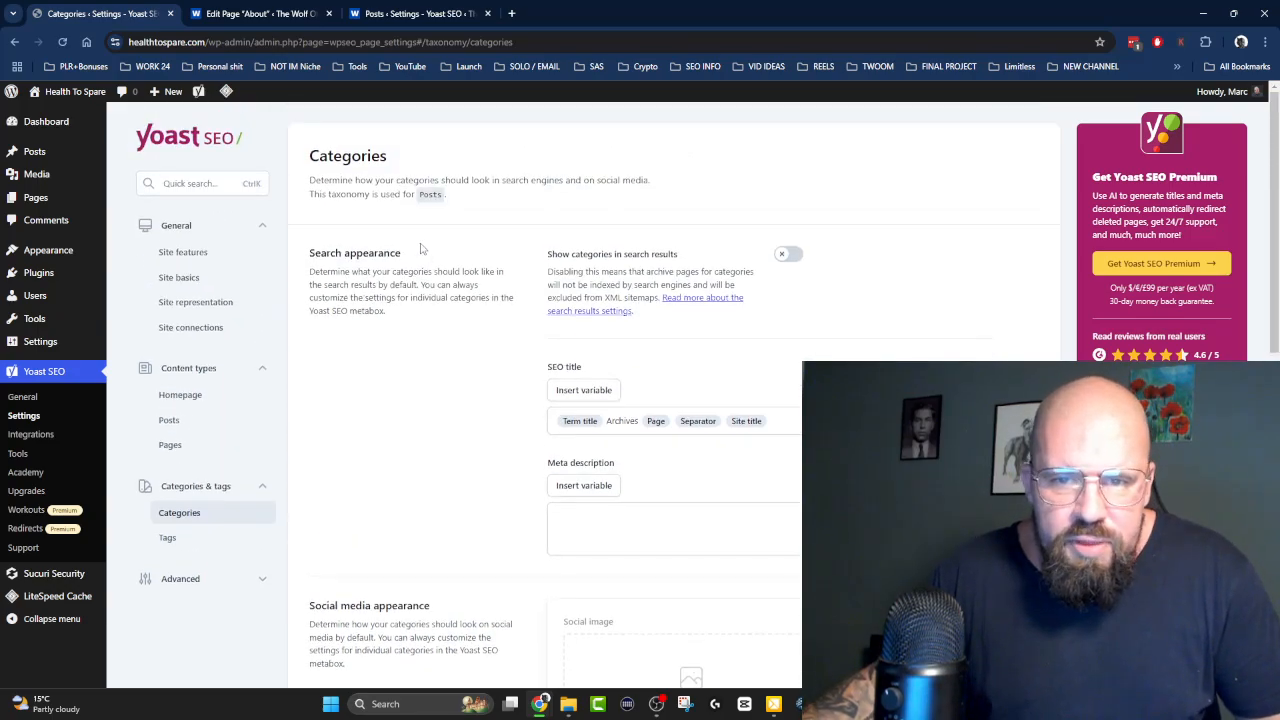
pyautogui.scroll(-4, 421, 248)
pyautogui.scroll(2, 421, 248)
# Disable showing tags in search results in the Tags settings and save the changes.
pyautogui.click(167, 338)
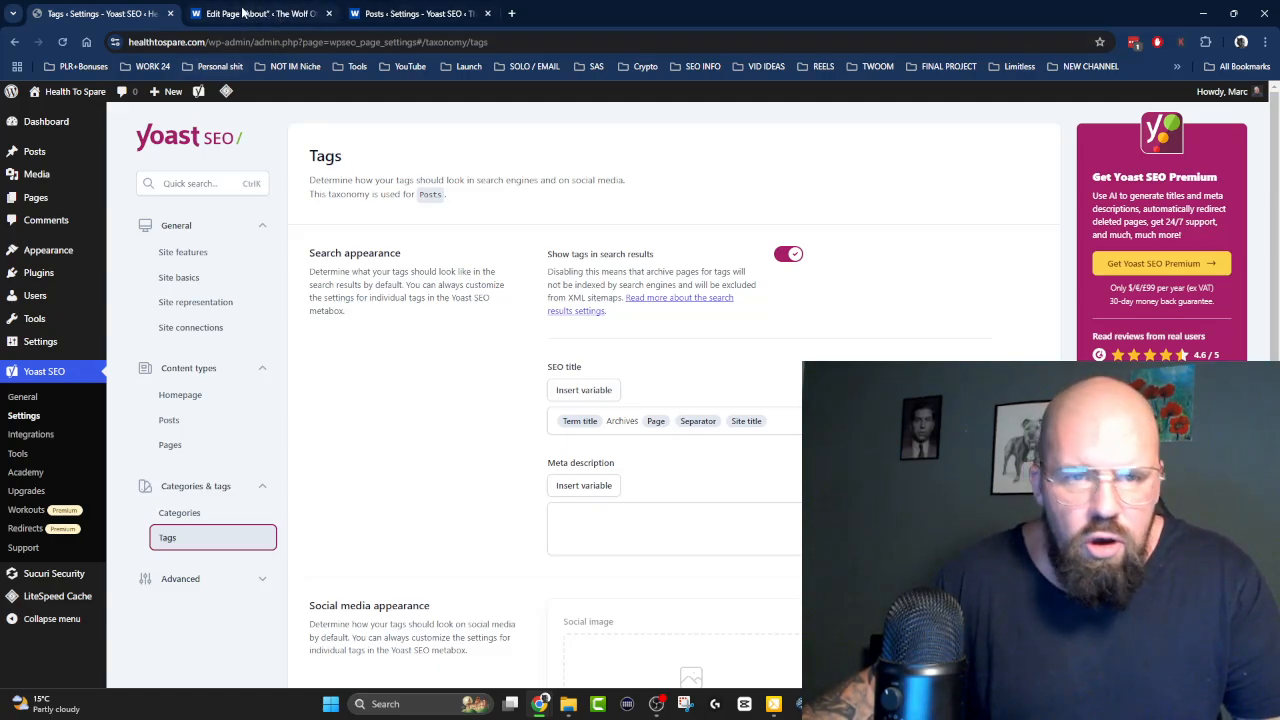
pyautogui.click(803, 177)
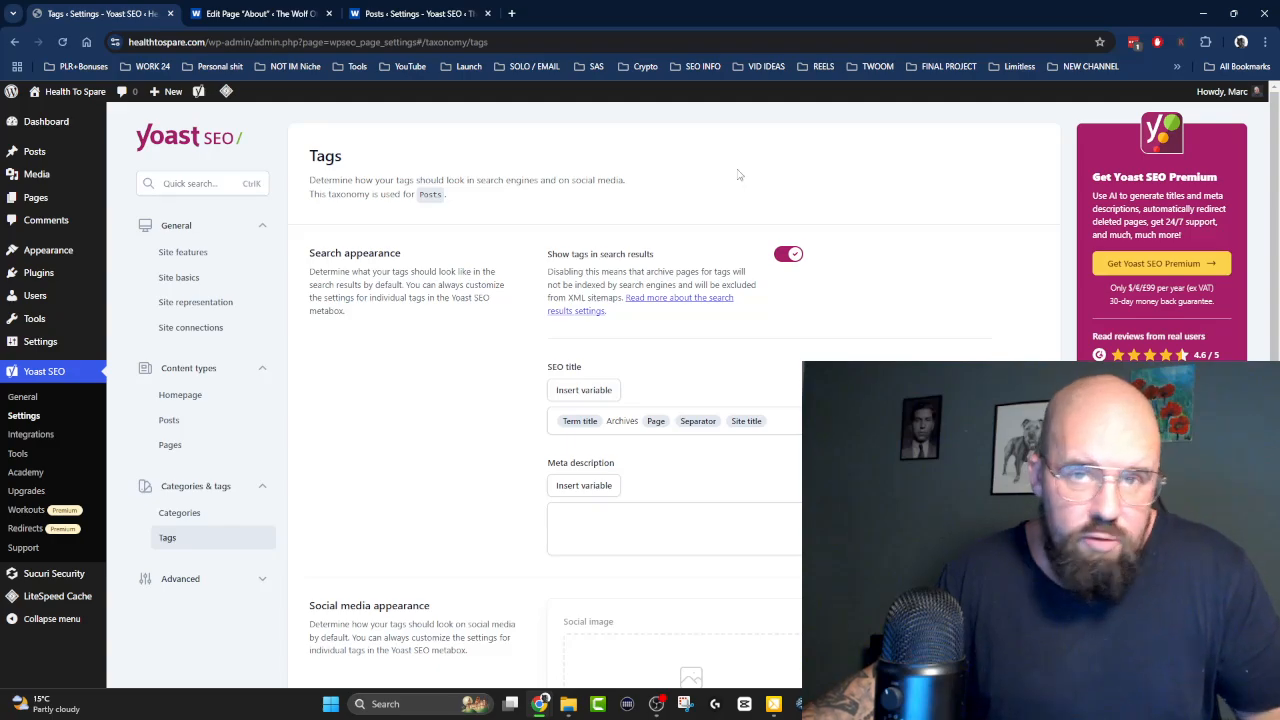
pyautogui.click(786, 256)
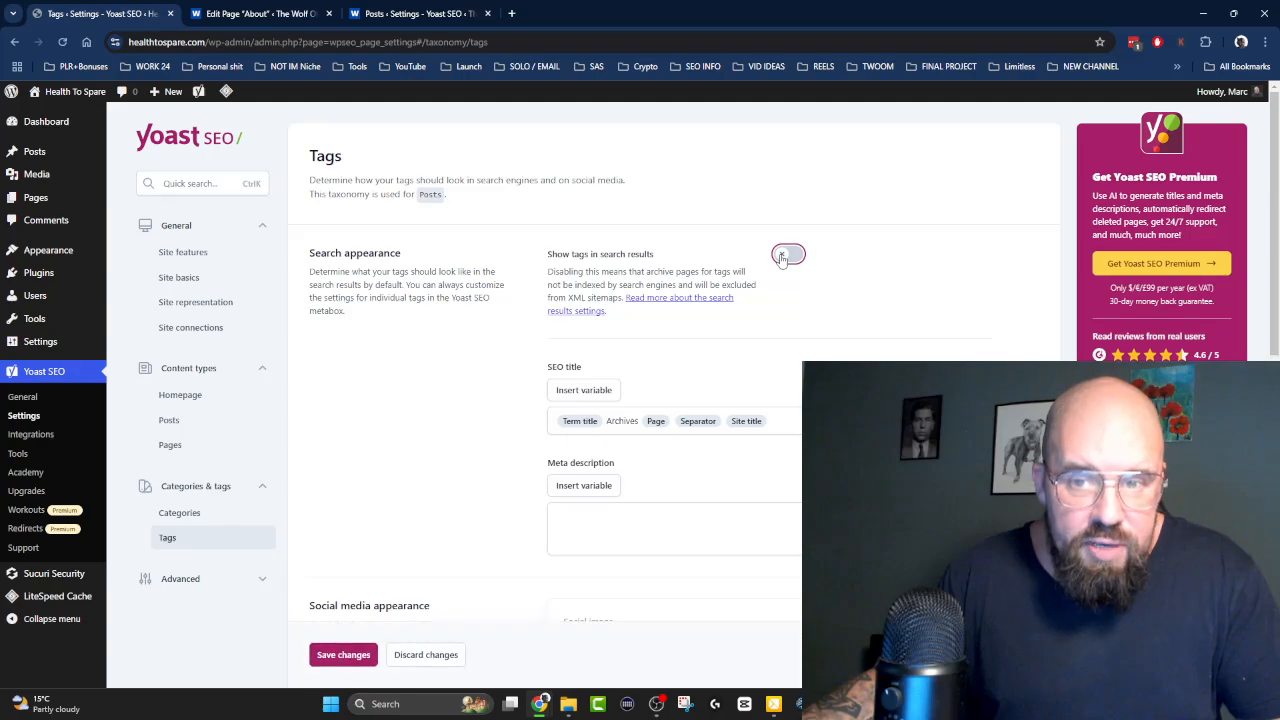
pyautogui.click(330, 656)
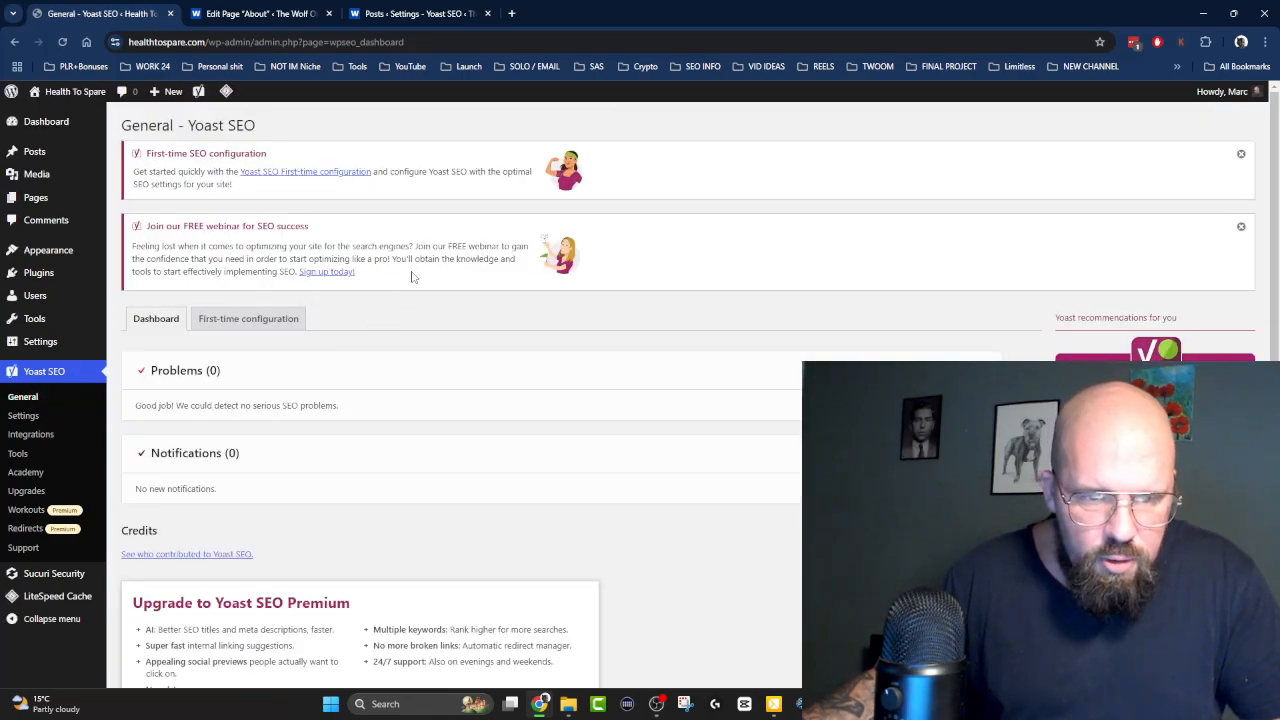
# Look over the Yoast SEO General dashboard, switch to the Site features settings and view the XML sitemap.
pyautogui.scroll(-2, 414, 277)
pyautogui.scroll(2, 409, 261)
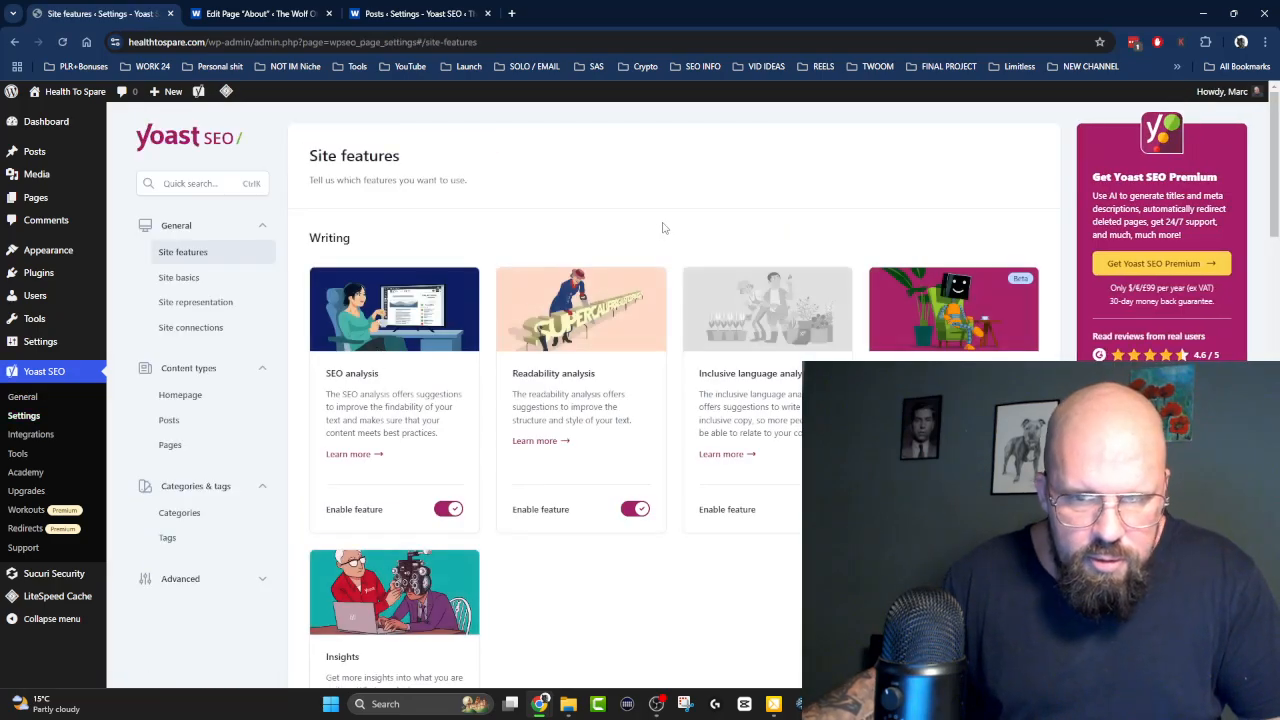
pyautogui.scroll(-20, 640, 225)
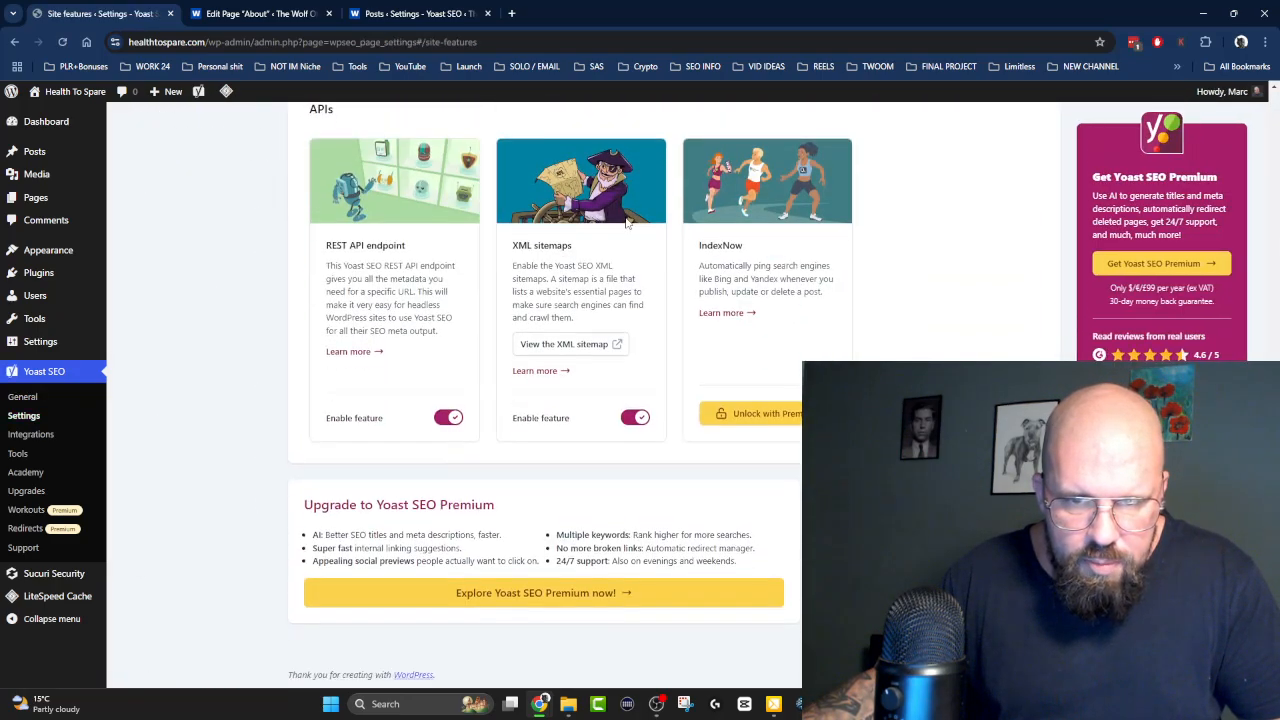
pyautogui.click(582, 348)
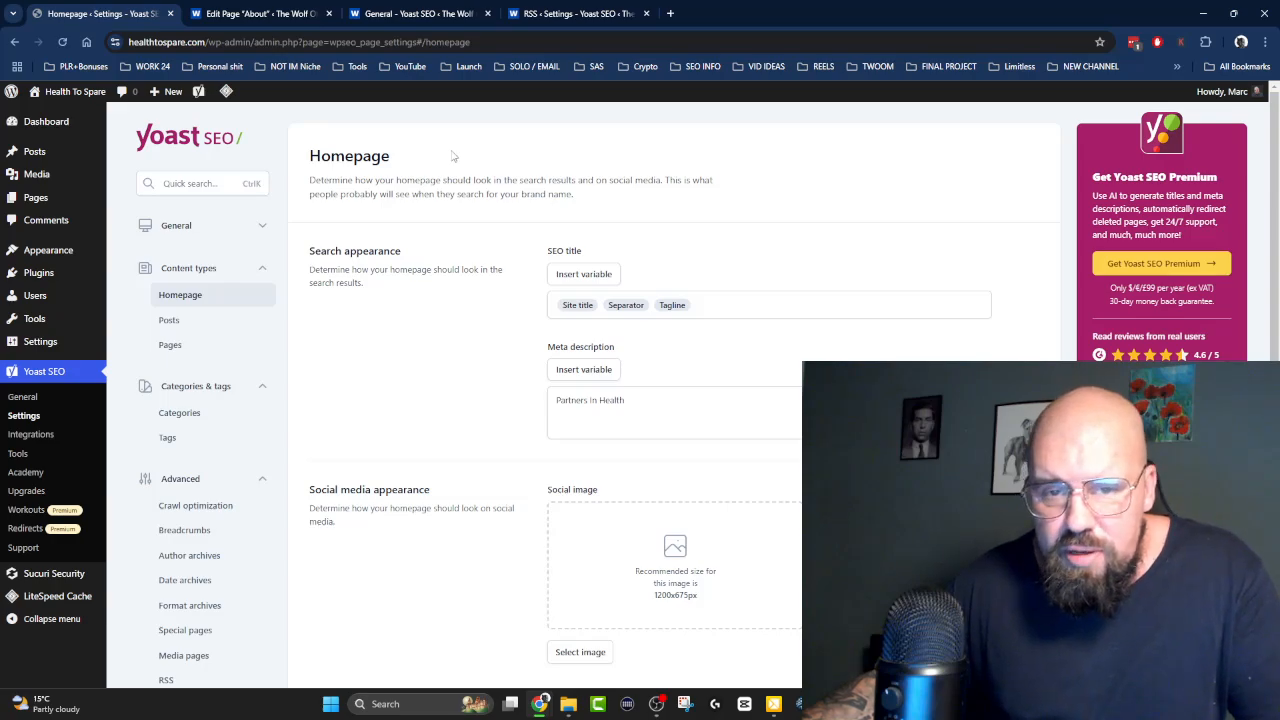
# Look over the search appearance and social media appearance settings for the Homepage.
pyautogui.scroll(-2, 422, 160)
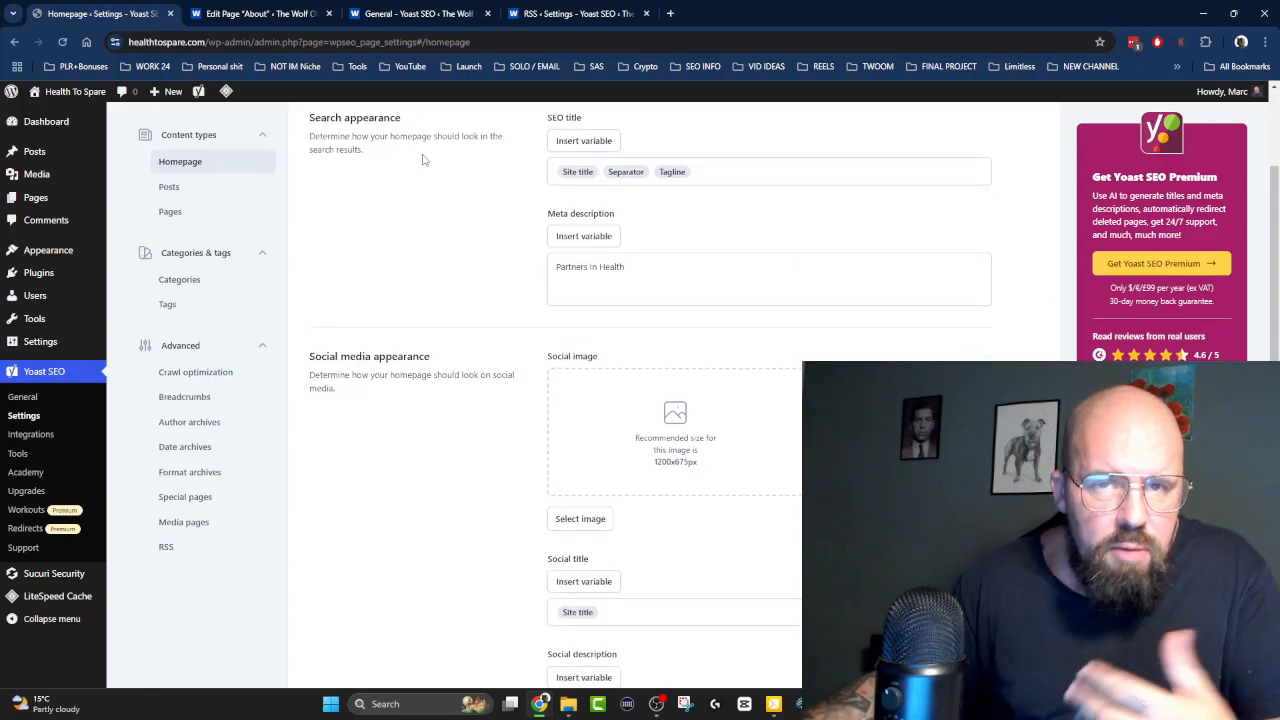
pyautogui.scroll(-4, 420, 162)
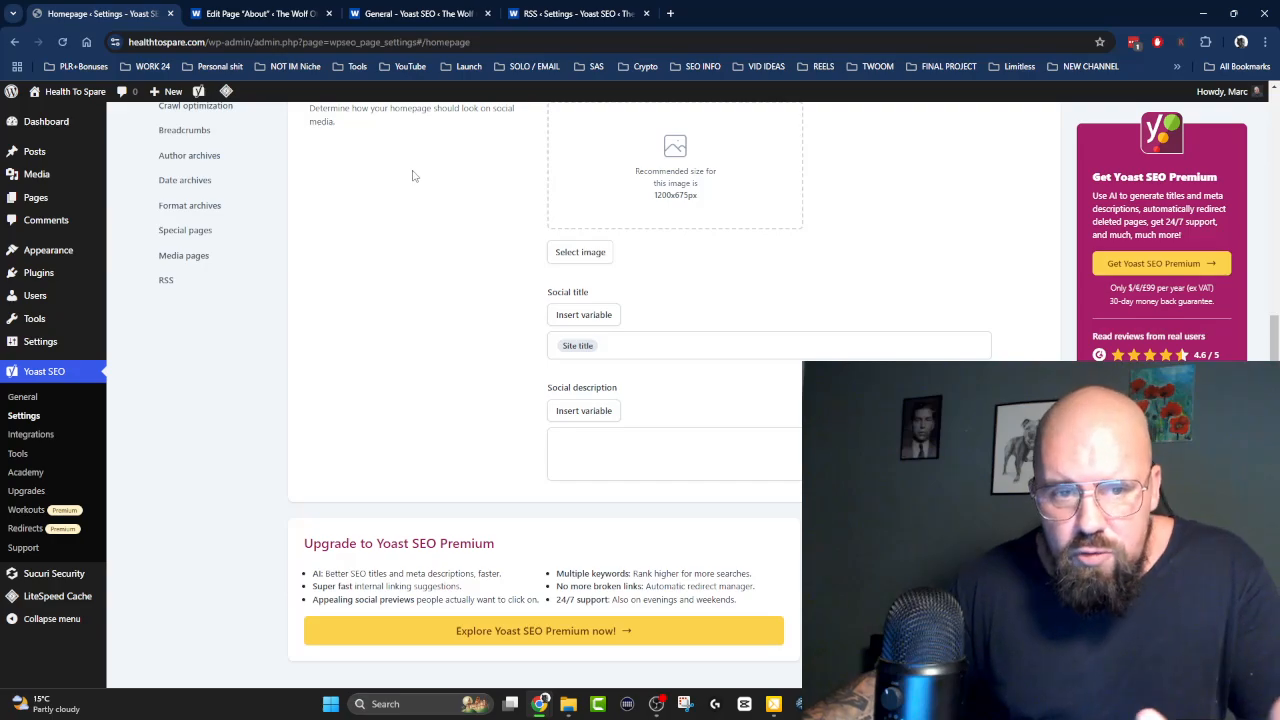
pyautogui.scroll(6, 414, 177)
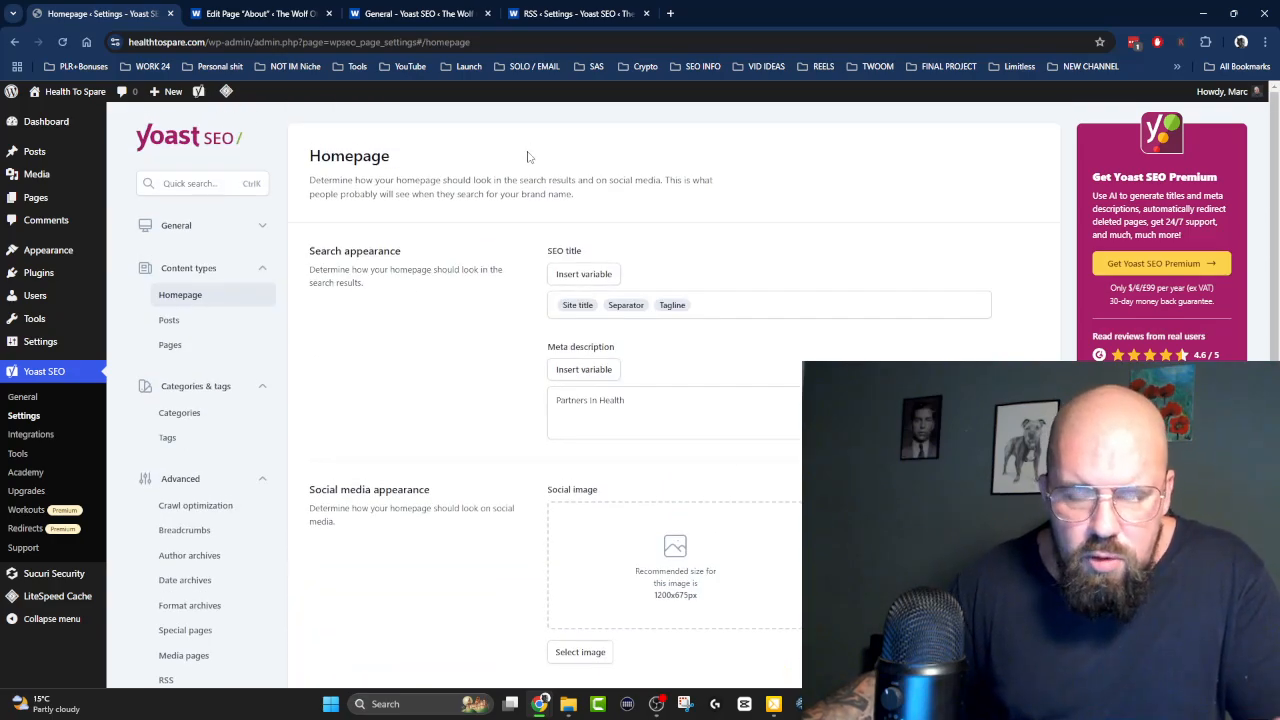
# Expand the General group and look through the settings groups, collapsing and re-expanding Advanced to list its subpages.
pyautogui.click(182, 228)
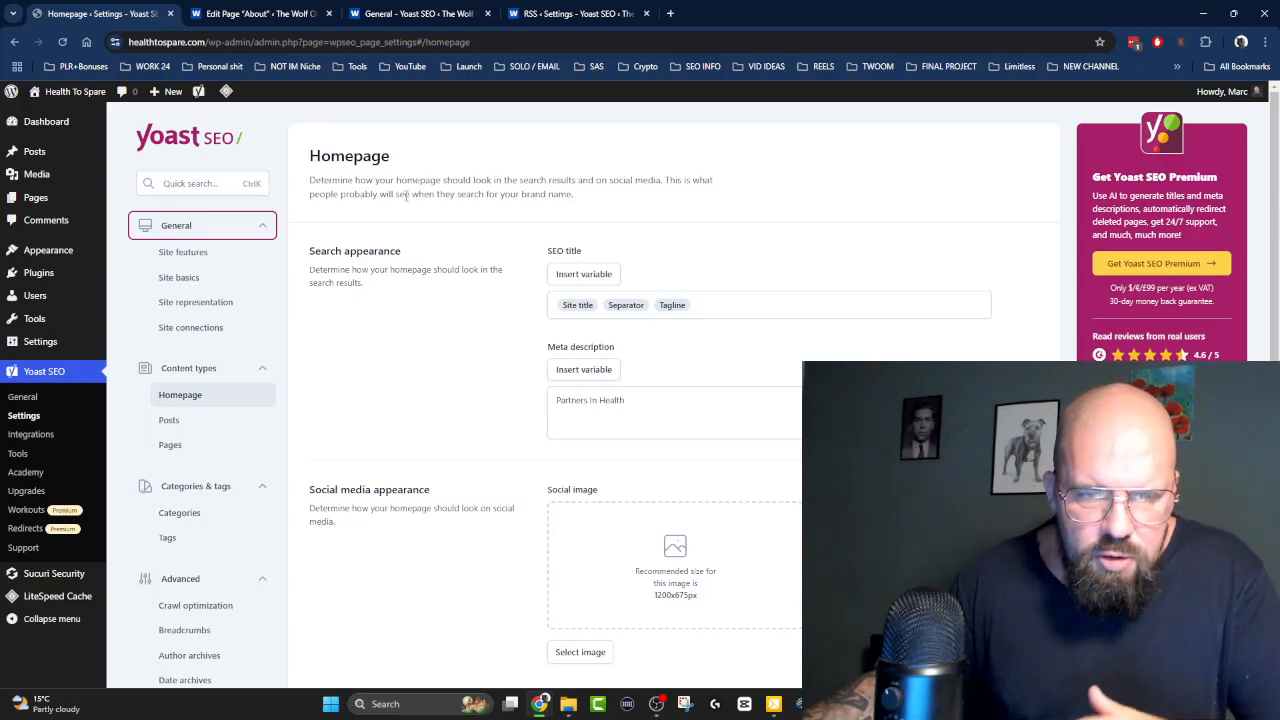
pyautogui.scroll(-2, 405, 195)
pyautogui.scroll(-1, 400, 199)
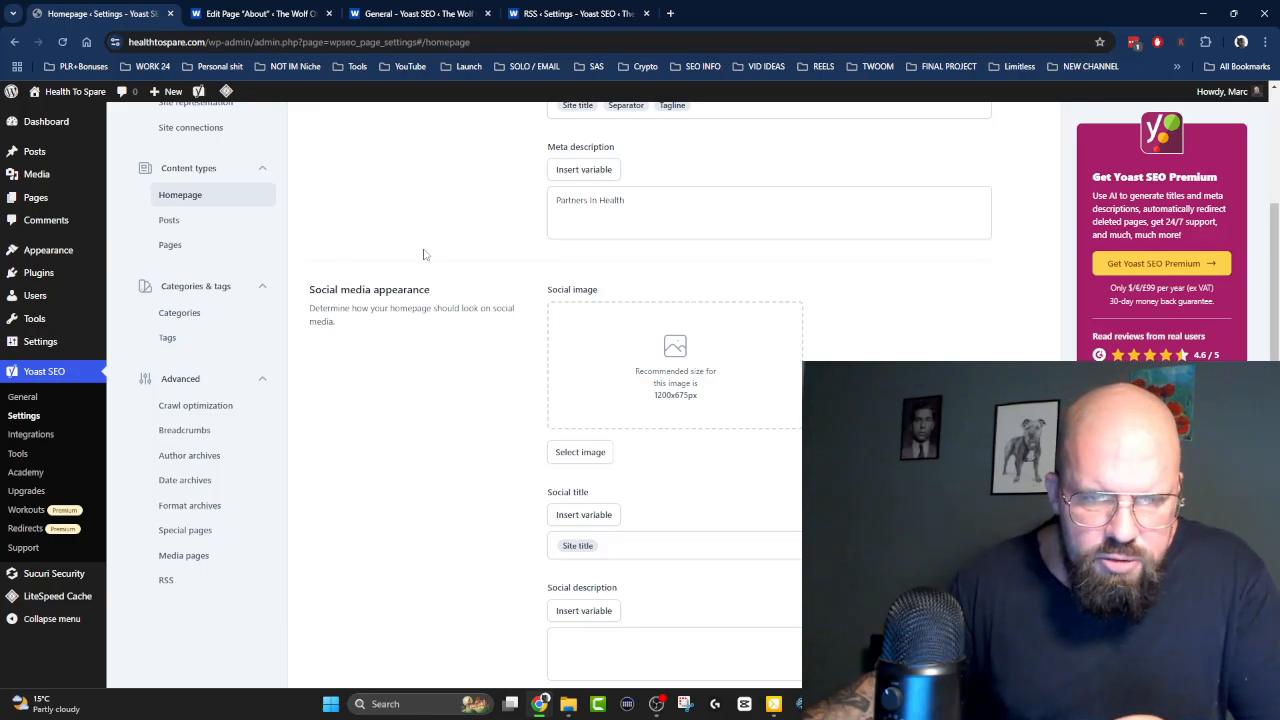
pyautogui.scroll(2, 423, 255)
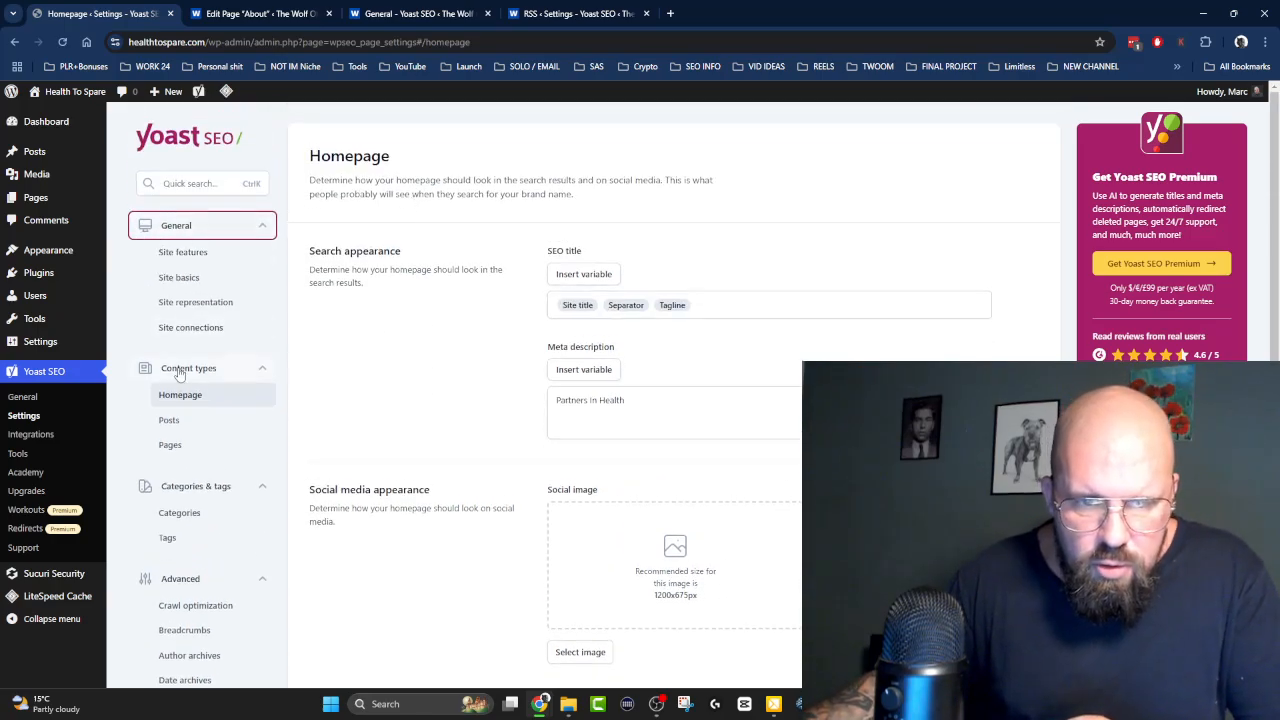
pyautogui.scroll(-3, 178, 372)
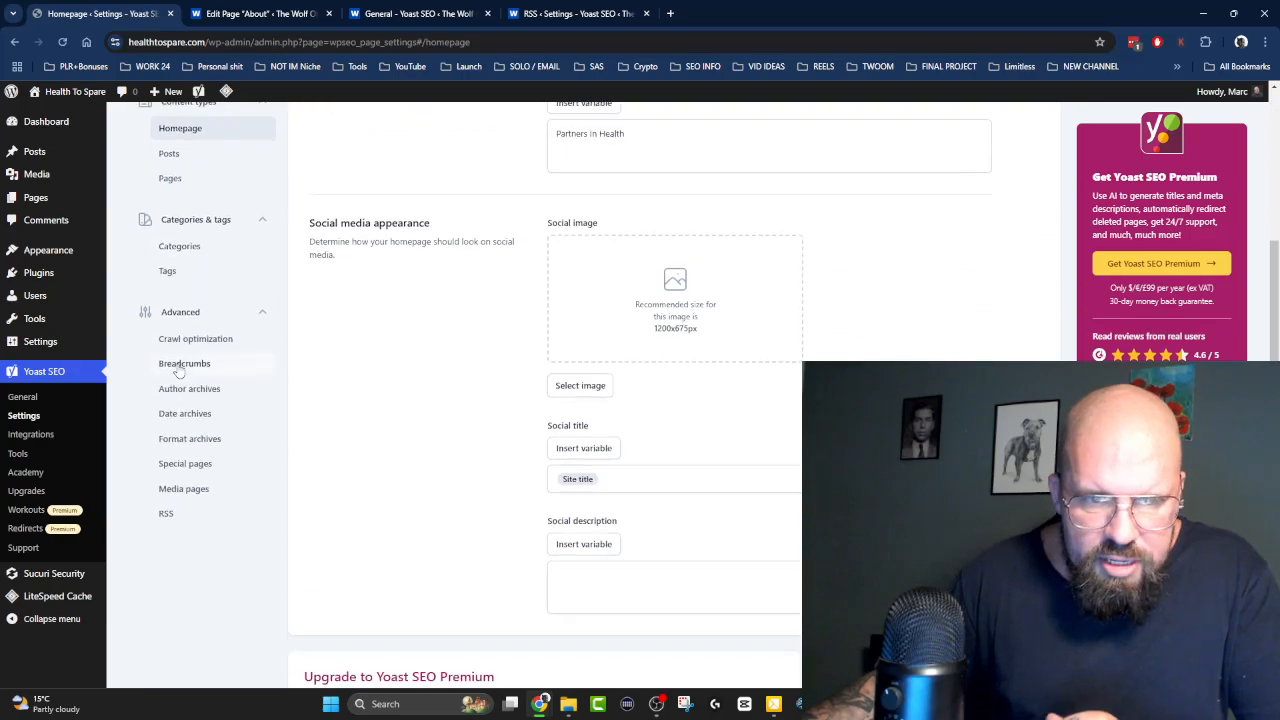
pyautogui.click(263, 314)
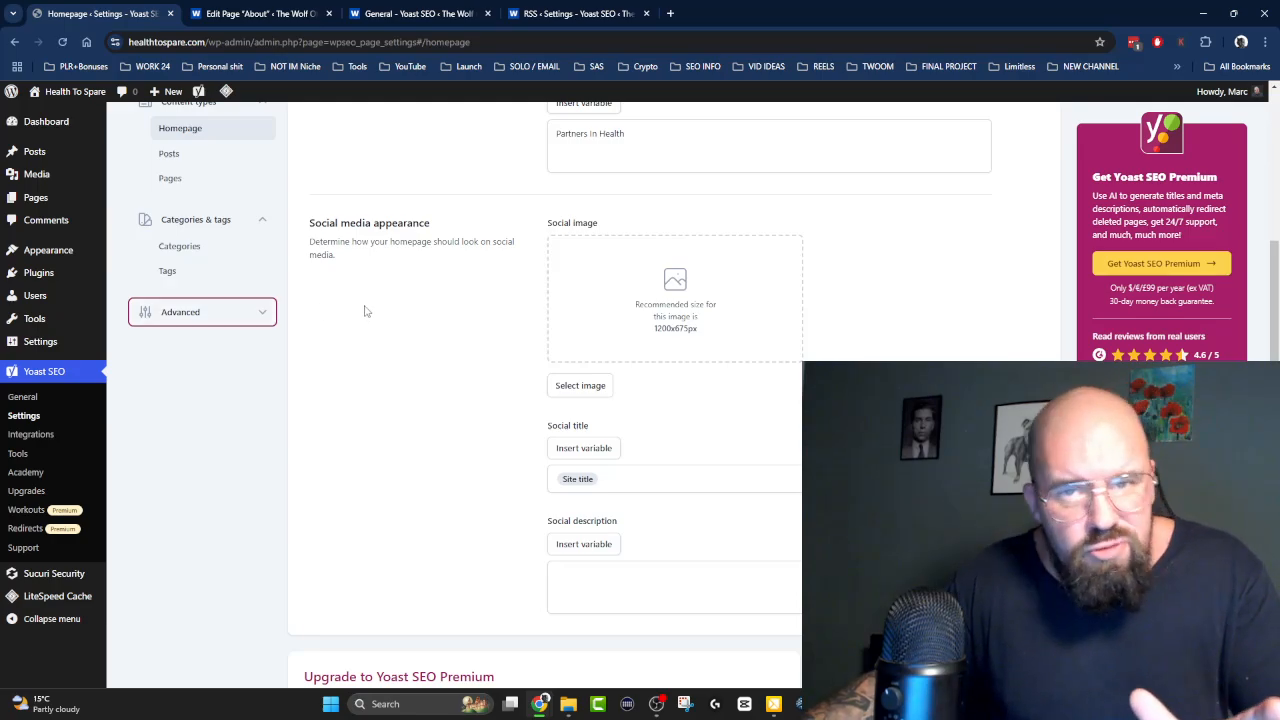
pyautogui.click(264, 314)
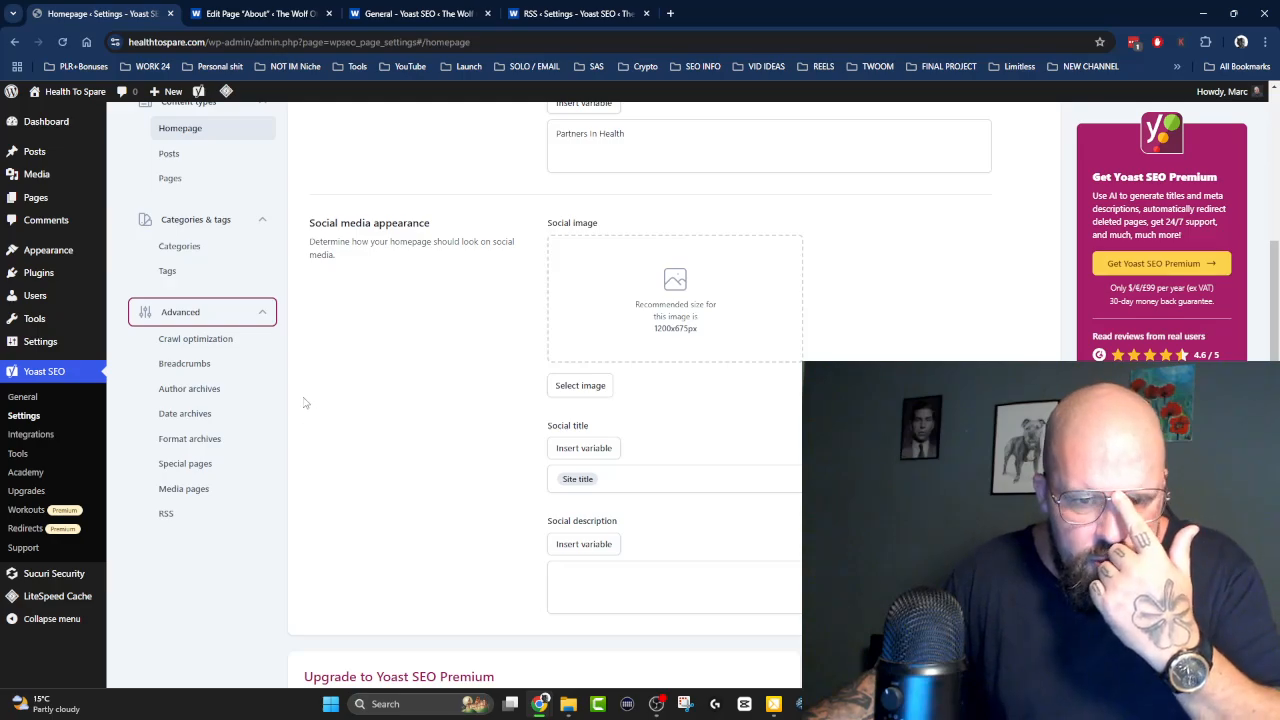
# Read the Author archives description in the Advanced settings, disable author archives and save the changes.
pyautogui.click(189, 388)
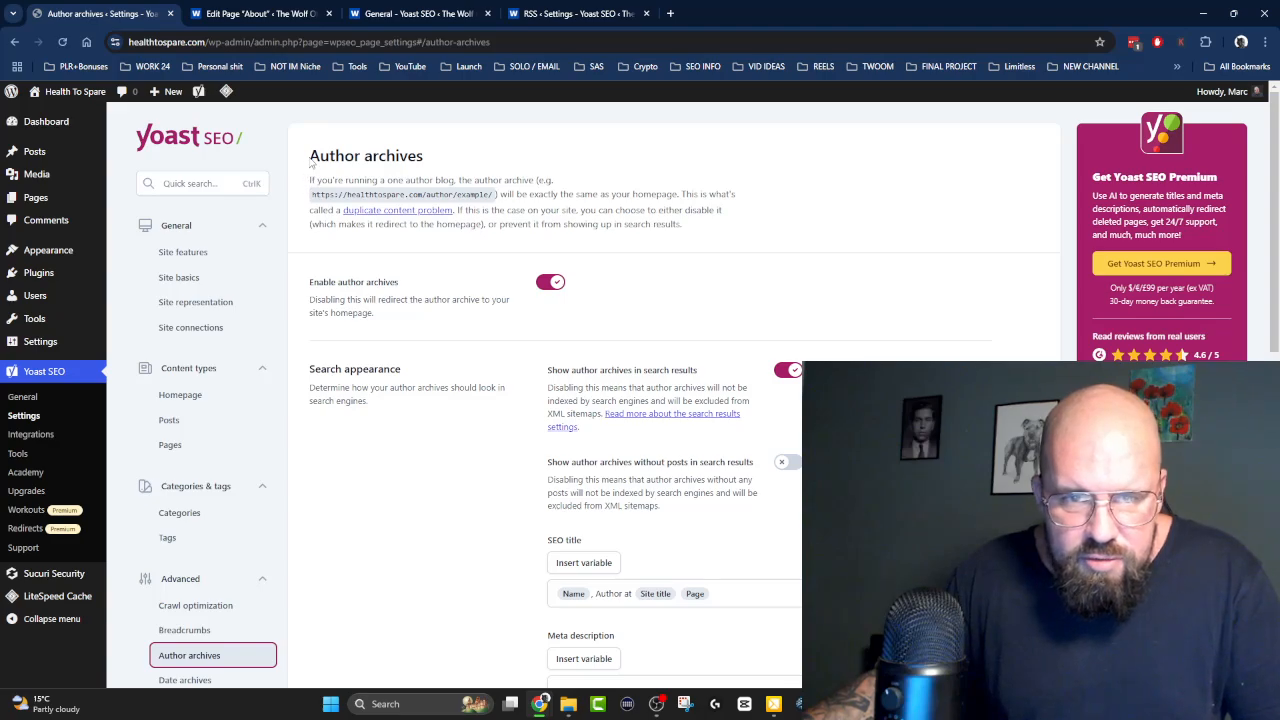
pyautogui.moveTo(312, 162); pyautogui.dragTo(658, 226)
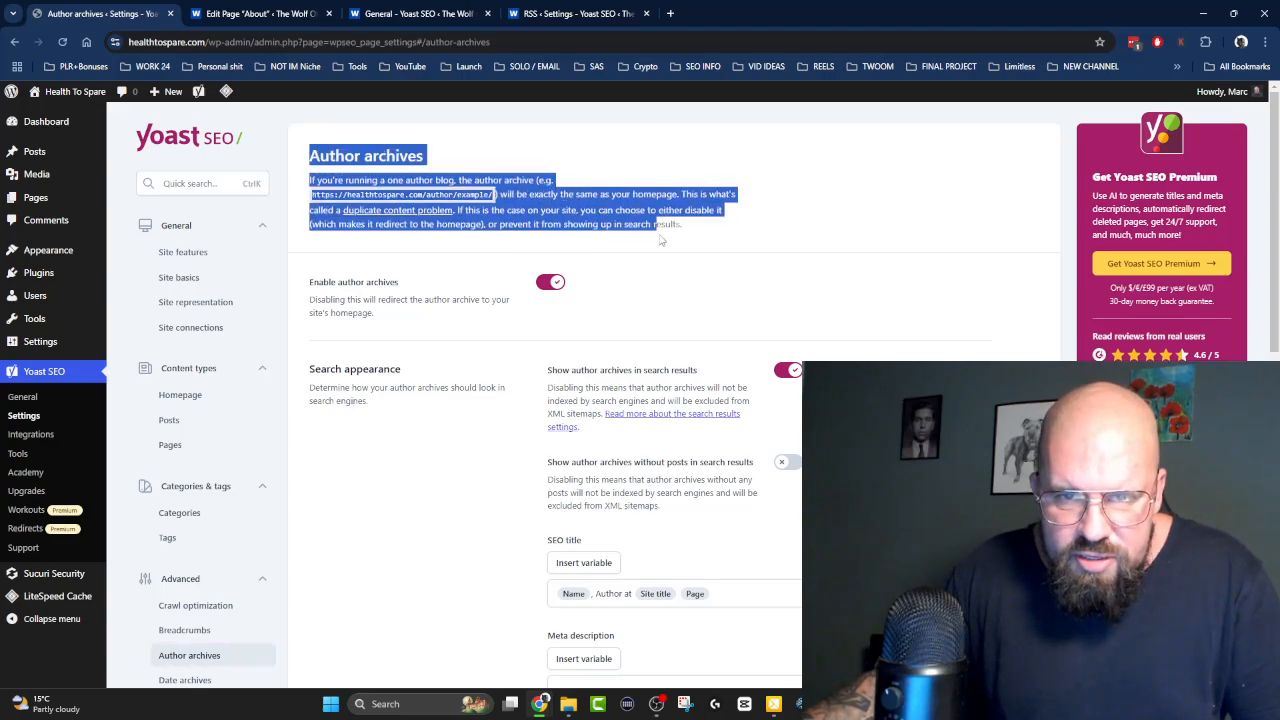
pyautogui.click(587, 151)
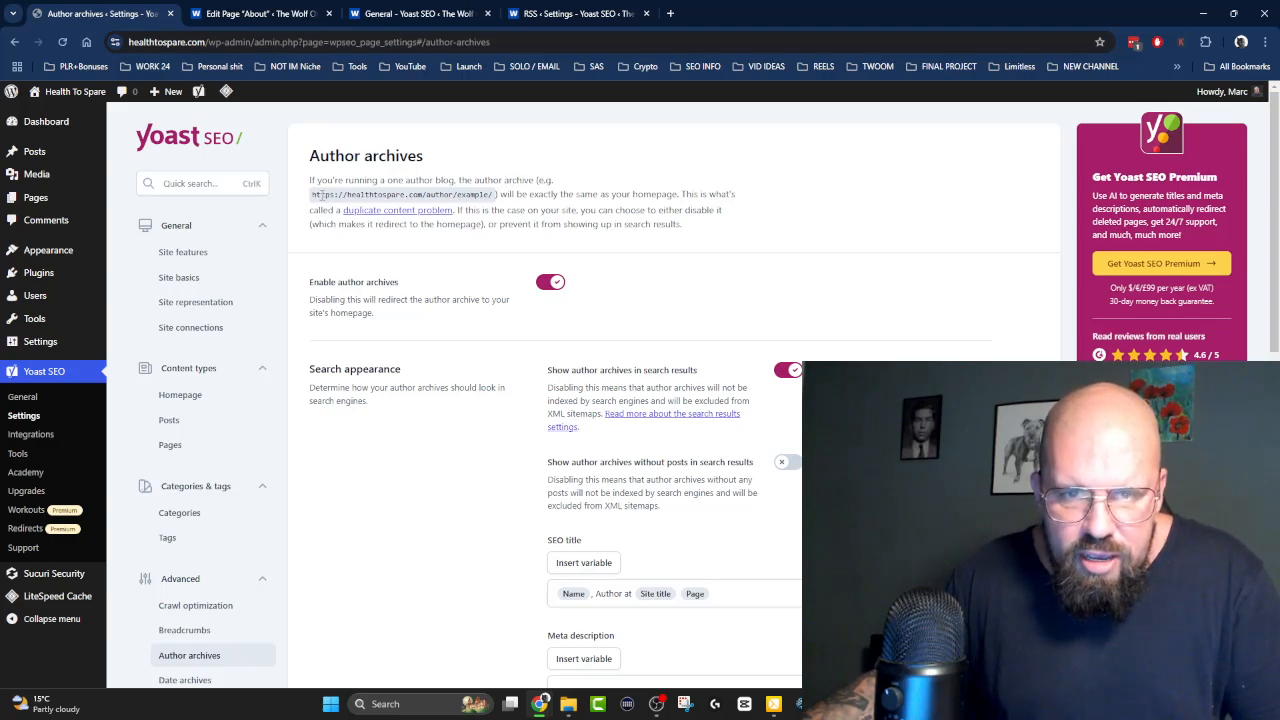
pyautogui.moveTo(321, 195)
pyautogui.mouseDown()
pyautogui.moveTo(752, 196)
pyautogui.moveTo(735, 230)
pyautogui.mouseUp()
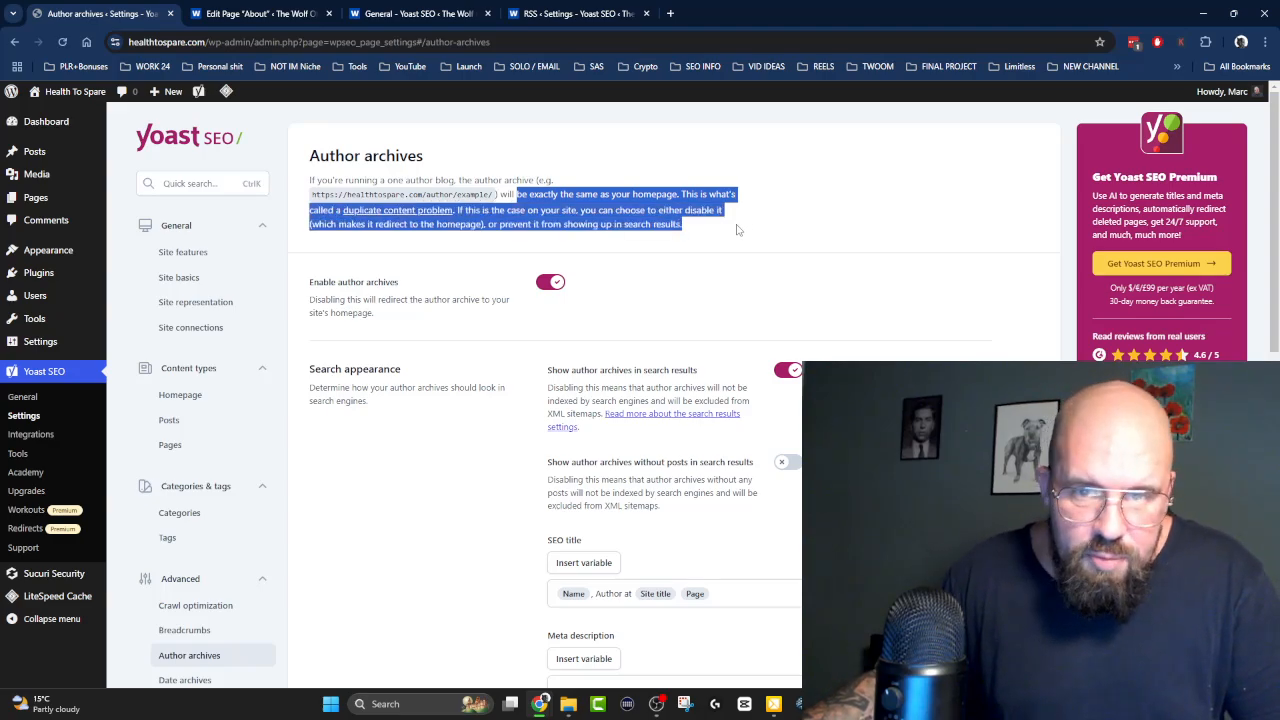
pyautogui.click(713, 230)
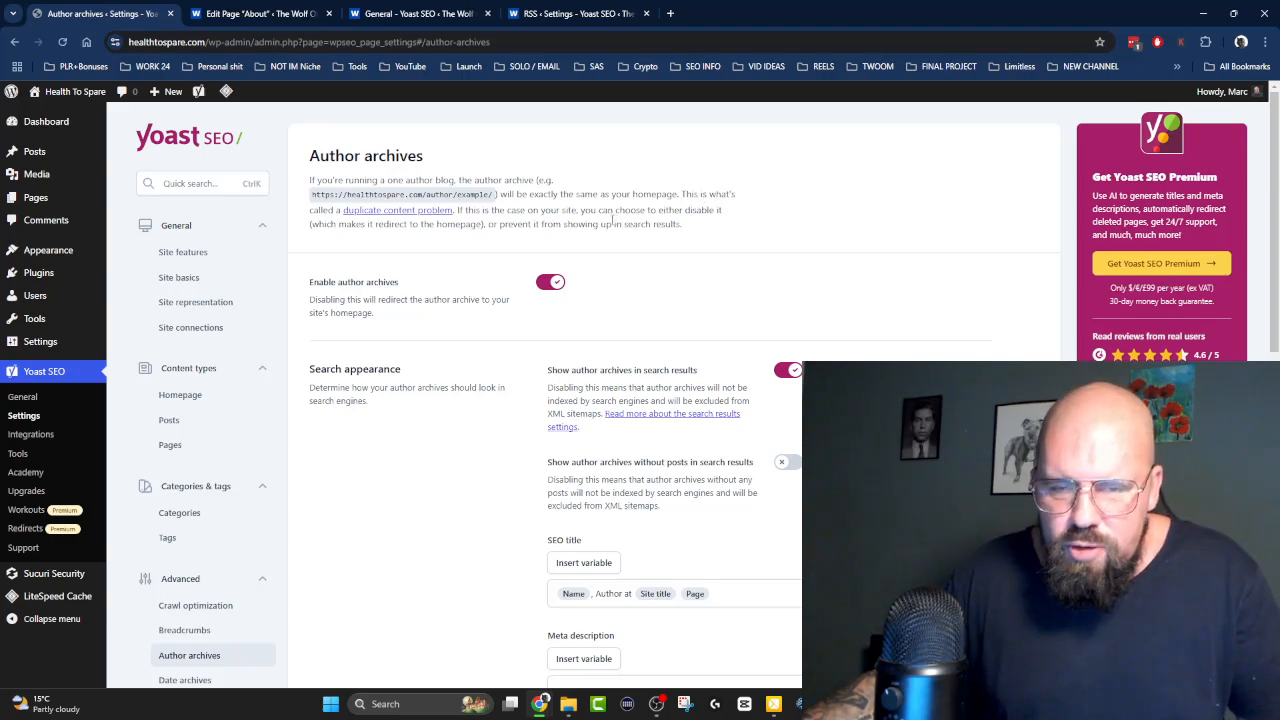
pyautogui.click(545, 284)
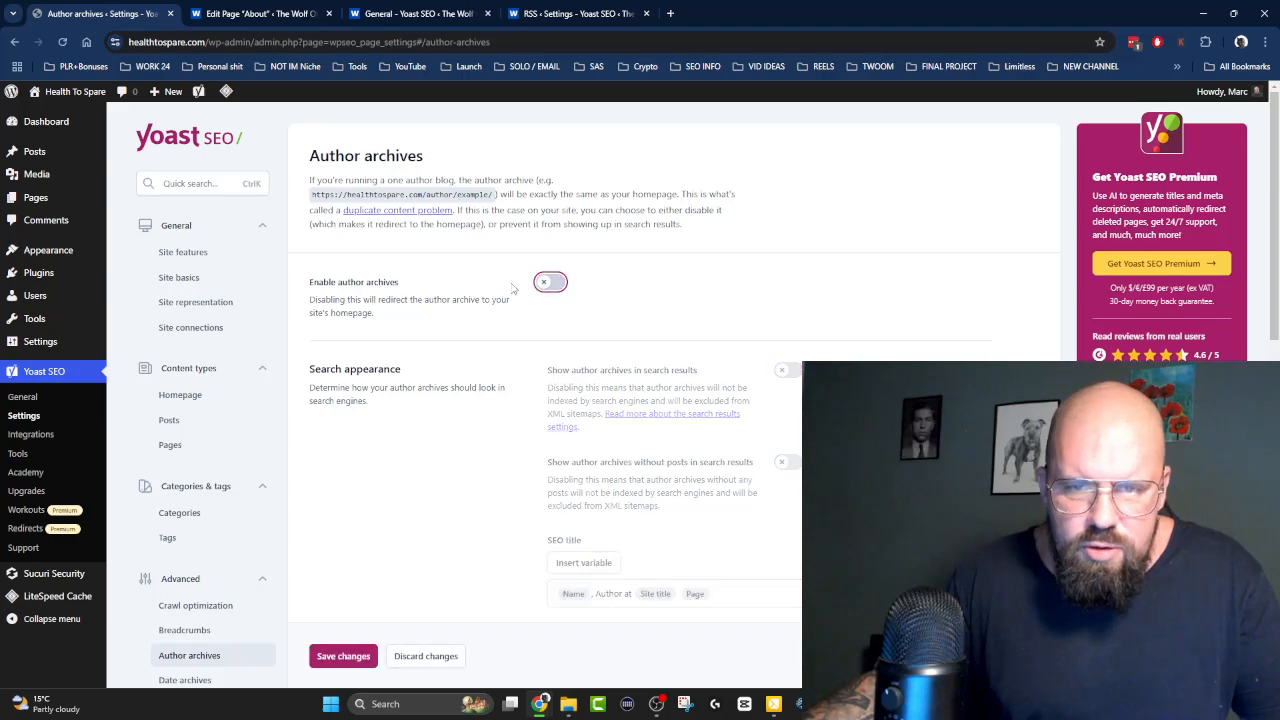
pyautogui.click(340, 657)
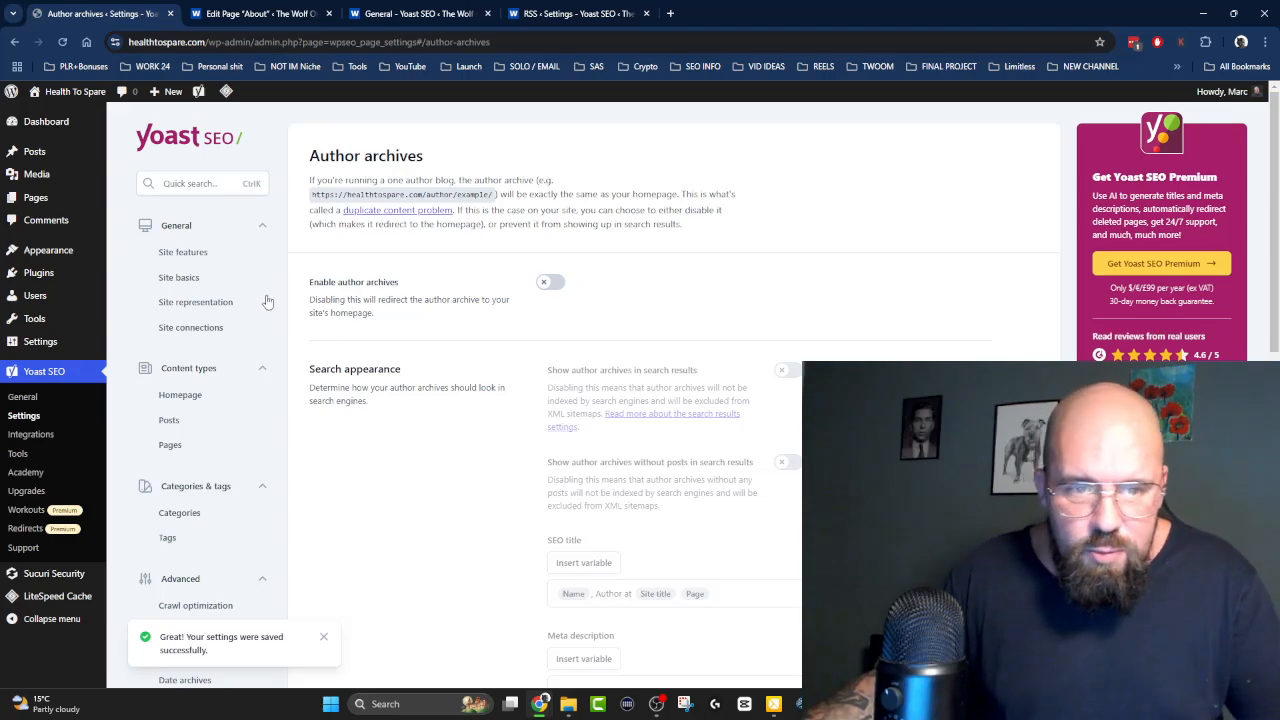
# View the XML sitemap from the Site features settings, and return to look over the other site features.
pyautogui.click(24, 417)
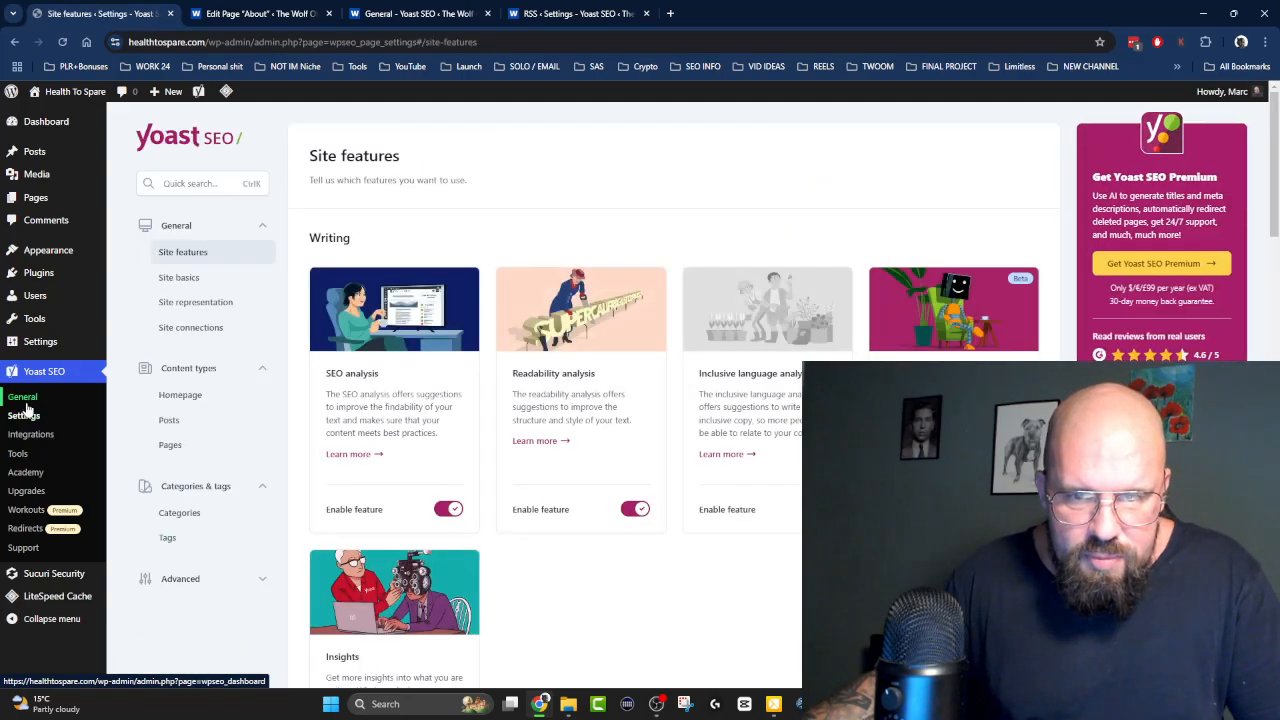
pyautogui.scroll(-15, 590, 225)
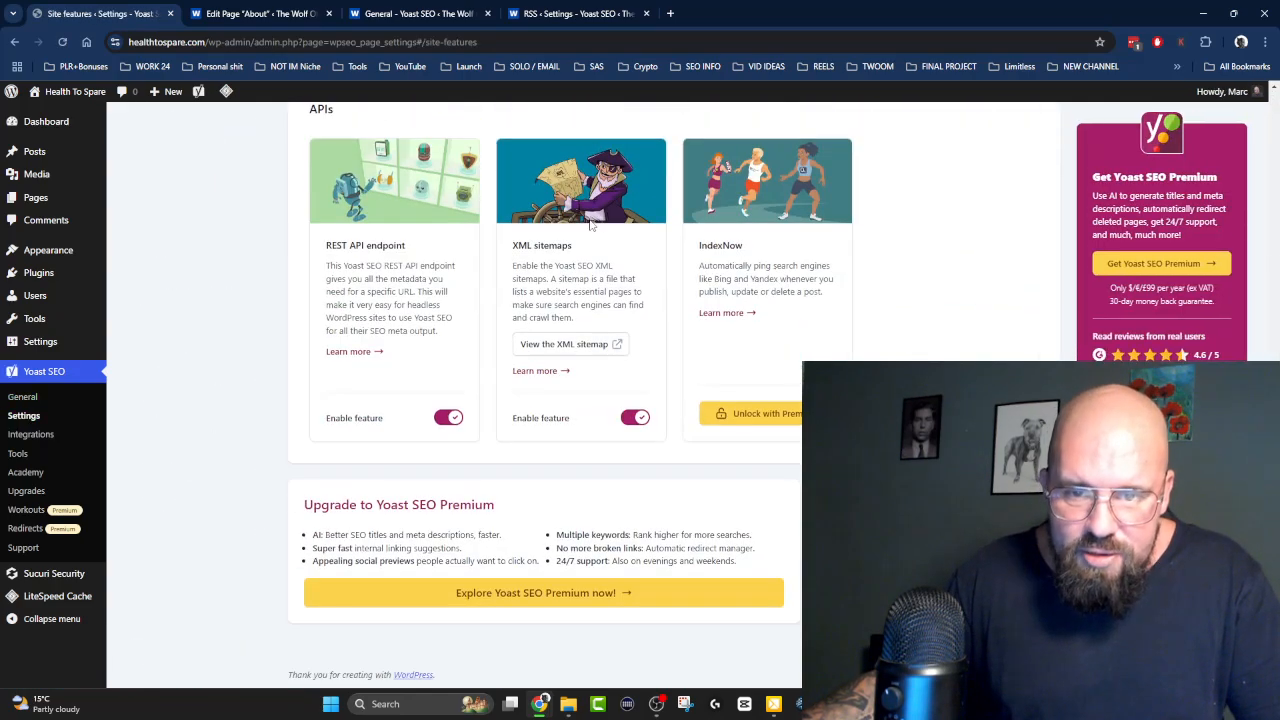
pyautogui.click(570, 344)
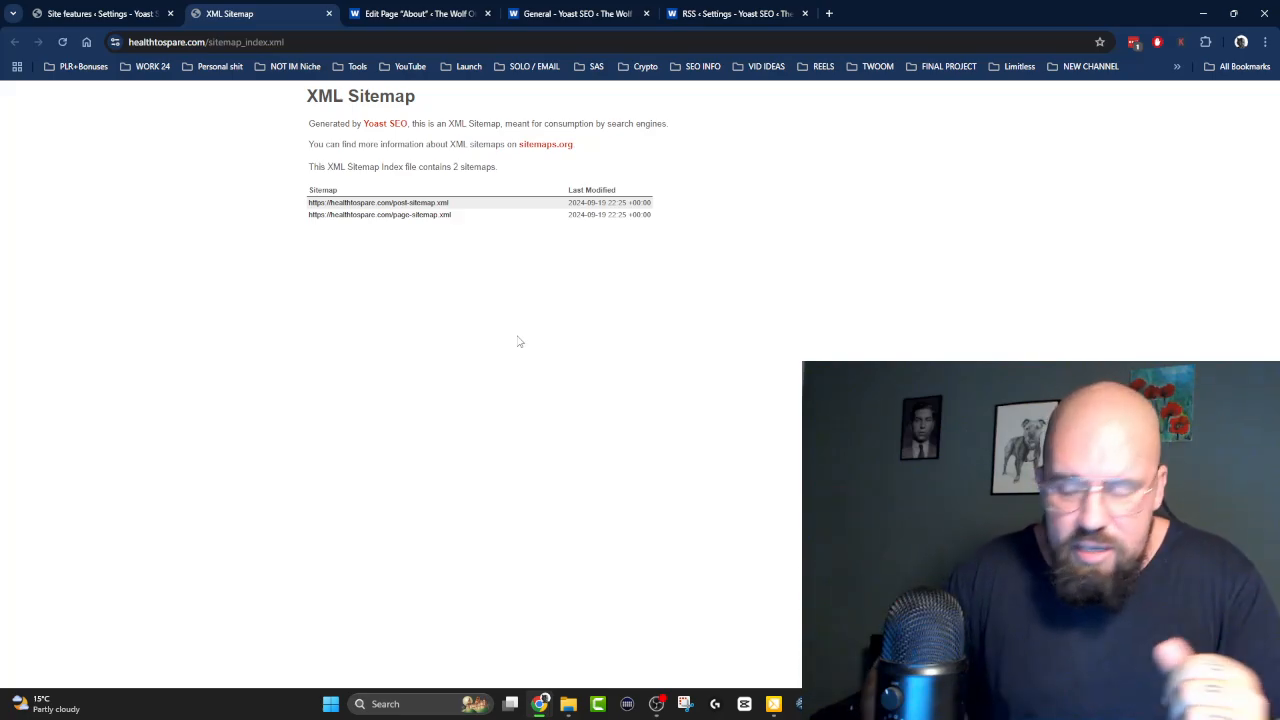
pyautogui.click(98, 13)
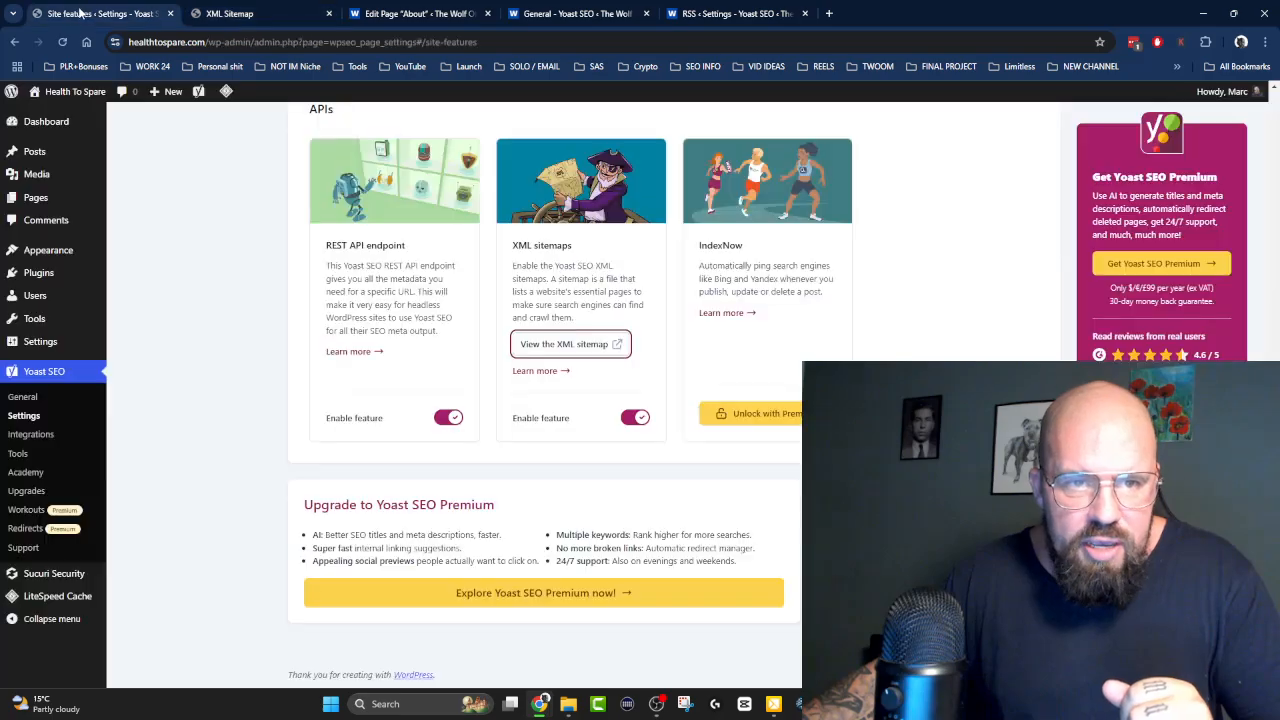
pyautogui.click(847, 288)
pyautogui.scroll(10, 580, 400)
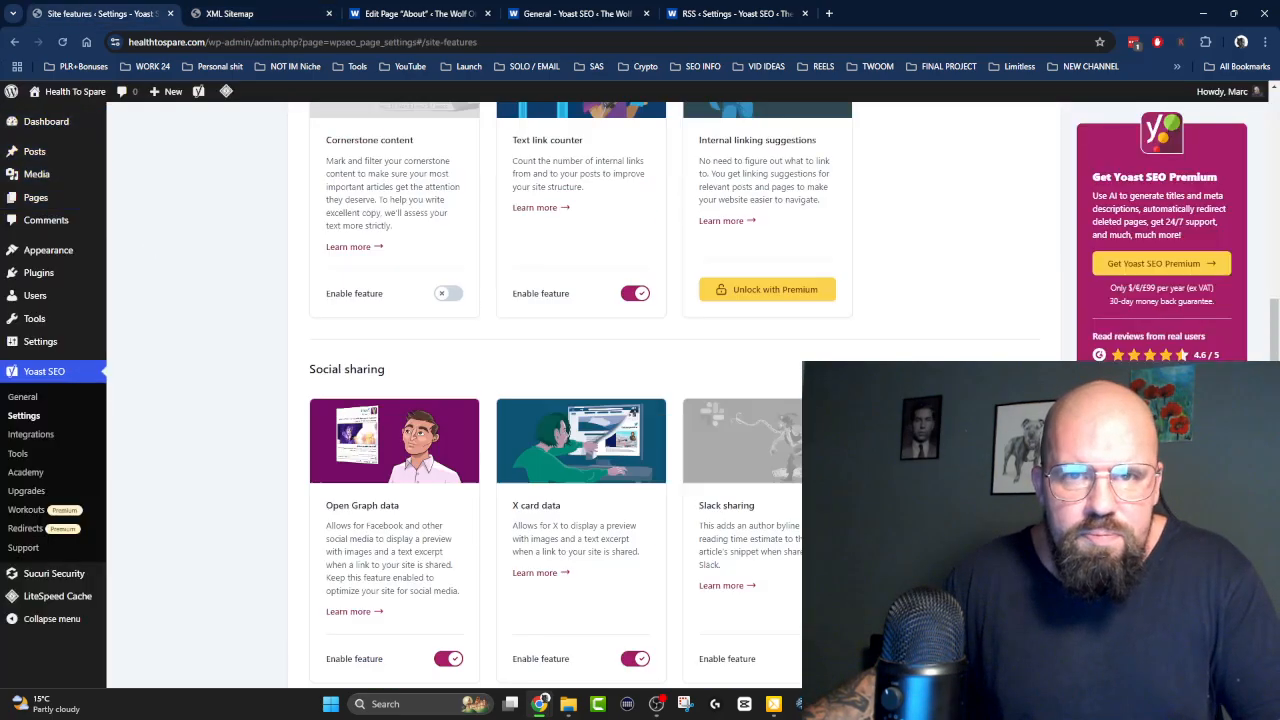